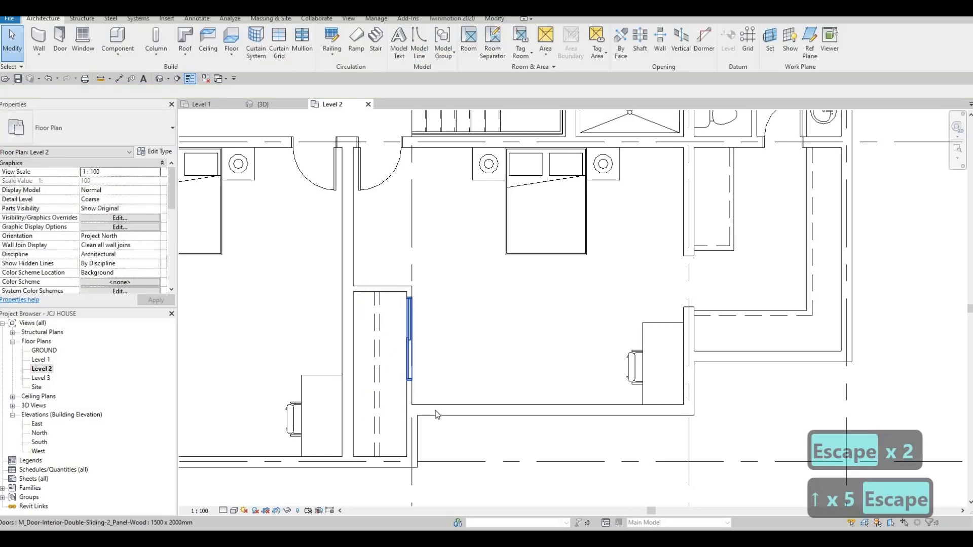
Move the right-hand bedroom's lower exterior wall upward to make the room shorter
{"action": "key", "text": "Escape"}
{"action": "left_click", "coordinate": [442, 410]}
{"action": "left_click_drag", "start_coordinate": [446, 393], "coordinate": [447, 393]}
{"action": "key", "text": "Escape"}
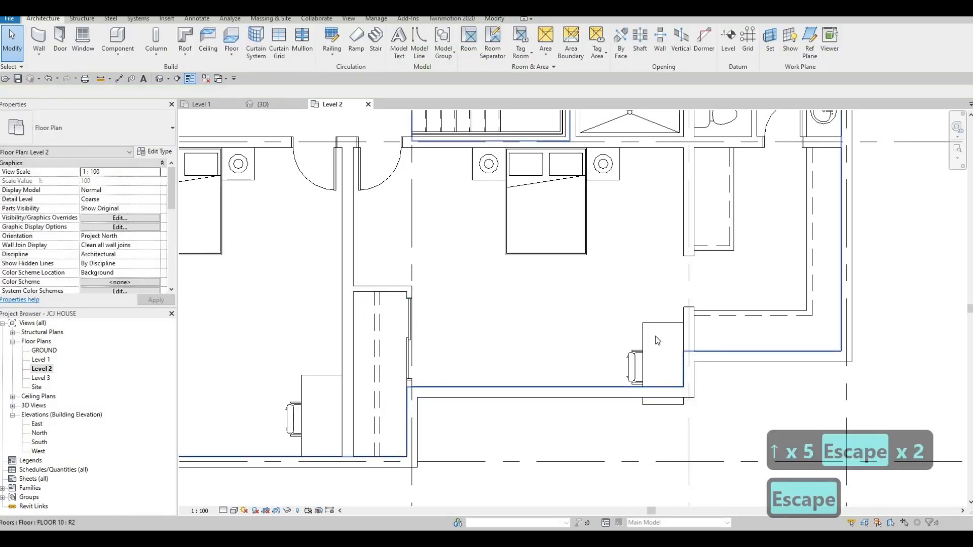
Move the student desk up along its wall, and place a similar rotated desk against the partition above the closet
{"action": "left_click", "coordinate": [642, 334]}
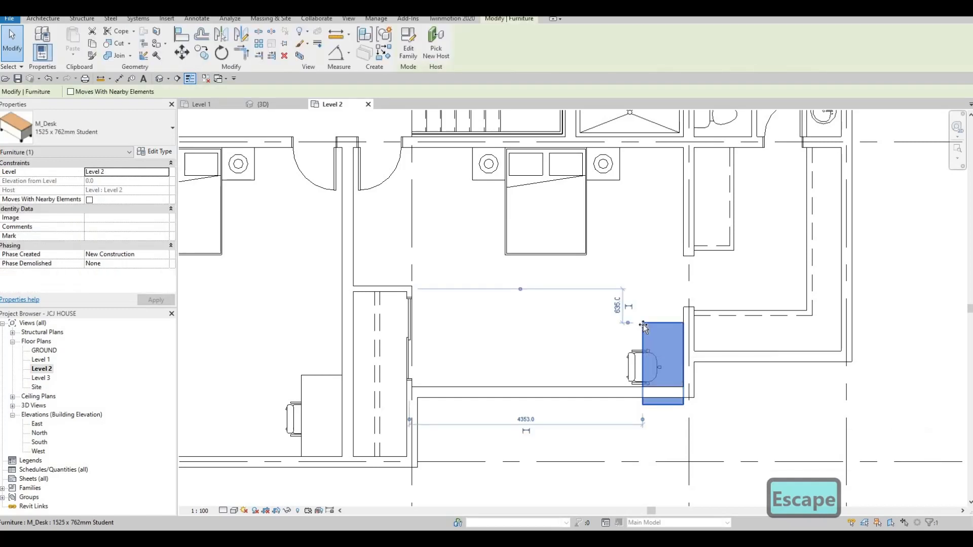
{"action": "left_click_drag", "start_coordinate": [642, 334], "coordinate": [646, 327]}
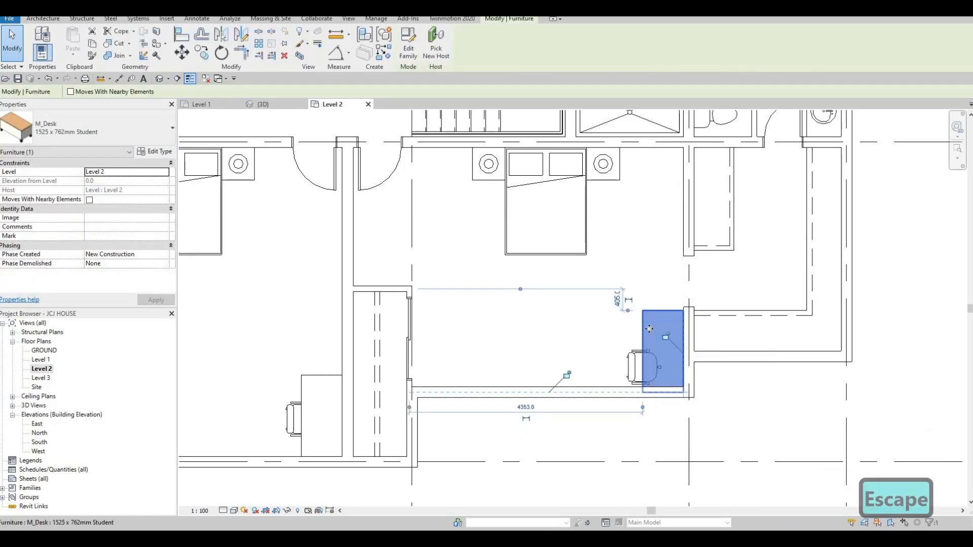
{"action": "key", "text": "c"}
{"action": "key", "text": "s"}
{"action": "scroll", "coordinate": [355, 240], "scroll_direction": "up", "scroll_amount": 1}
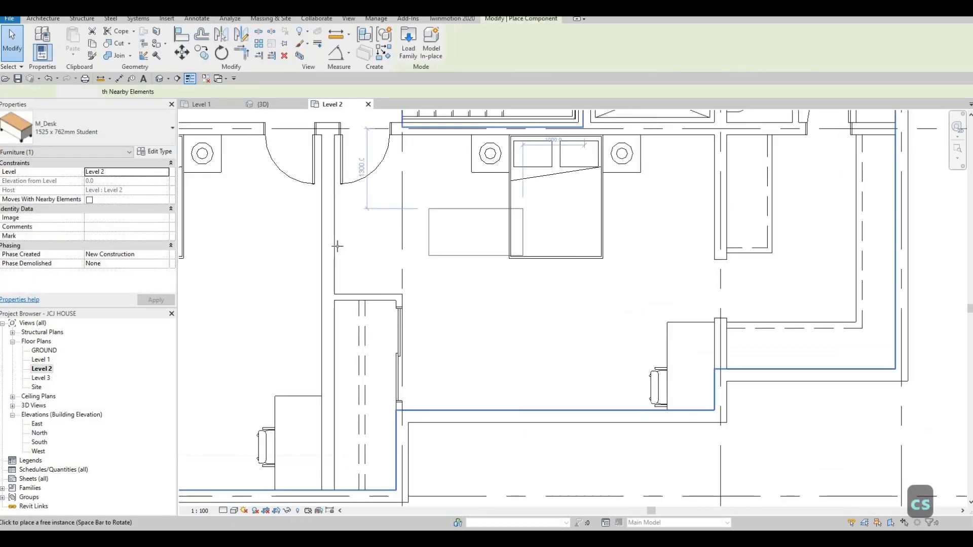
{"action": "scroll", "coordinate": [337, 246], "scroll_direction": "up", "scroll_amount": 1}
{"action": "key", "text": "space"}
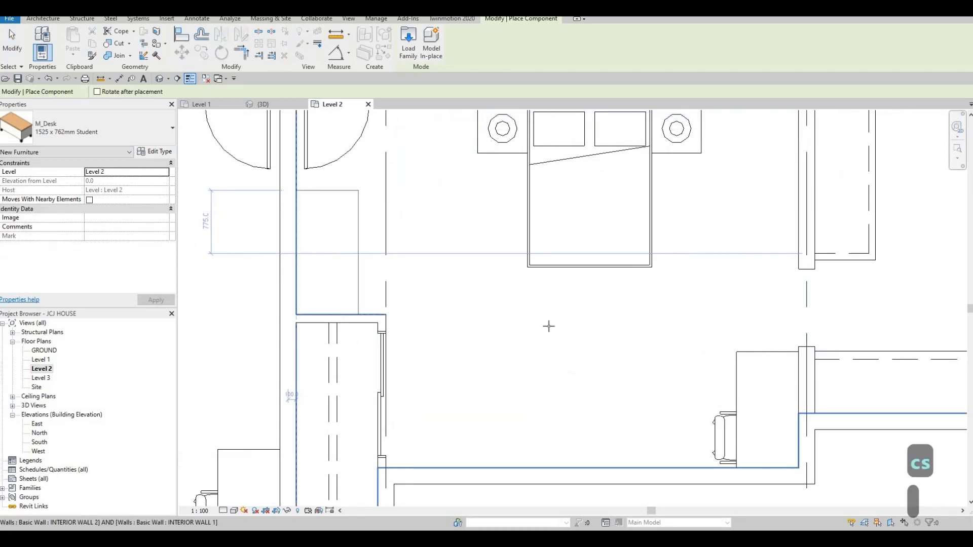
{"action": "key", "text": "Escape"}
{"action": "key", "text": "Escape"}
Place a similar M_Chair-Executive at the new desk above the closet, facing the desk
{"action": "left_click", "coordinate": [727, 437]}
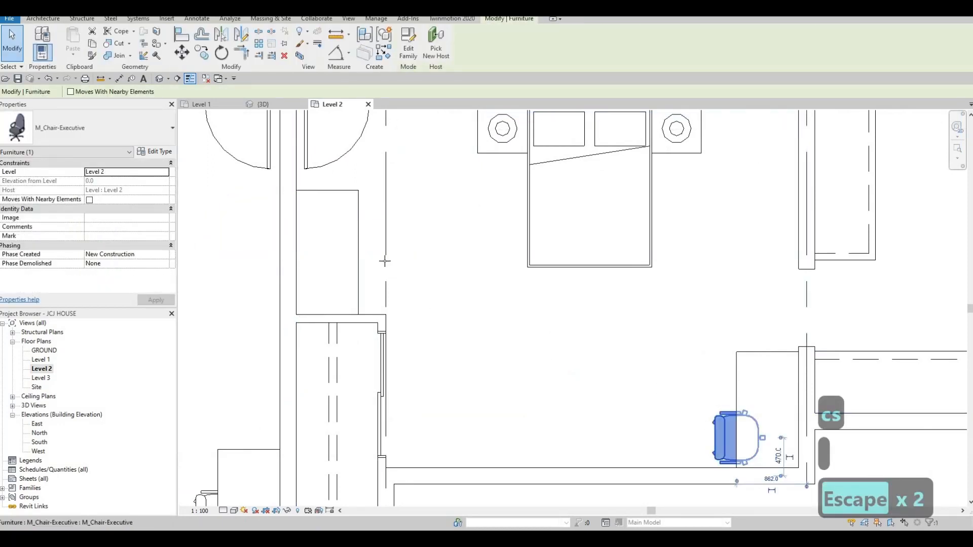
{"action": "key", "text": "c"}
{"action": "key", "text": "s"}
{"action": "scroll", "coordinate": [388, 262], "scroll_direction": "up", "scroll_amount": 1}
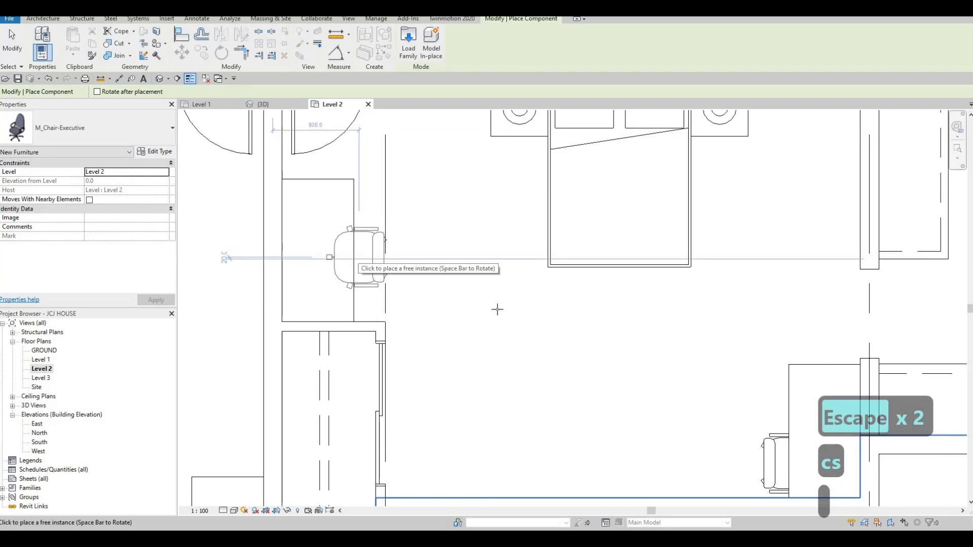
{"action": "key", "text": "Escape"}
{"action": "key", "text": "Escape"}
{"action": "scroll", "coordinate": [367, 258], "scroll_direction": "down", "scroll_amount": 2}
{"action": "key", "text": "Escape"}
Delete the original desk and executive chair in the bedroom's lower right corner
{"action": "left_click", "coordinate": [595, 338]}
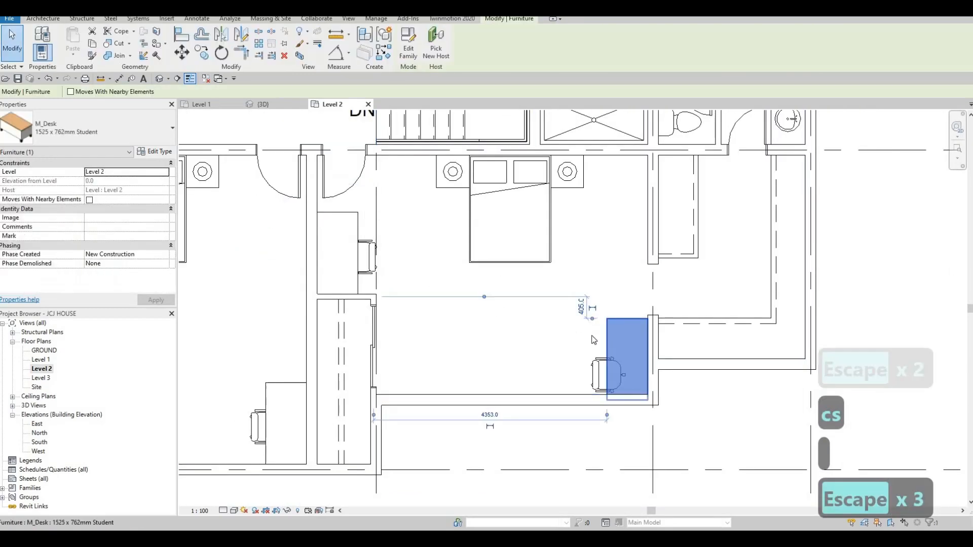
{"action": "key", "text": "Delete"}
{"action": "left_click", "coordinate": [606, 375]}
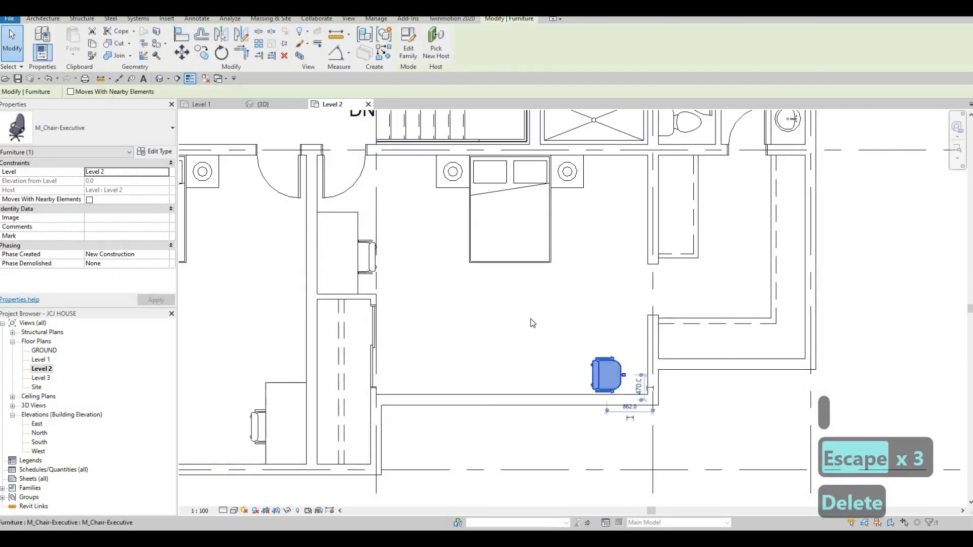
{"action": "key", "text": "Delete"}
Nudge the new desk and its chair together slightly upward, away from the closet wall
{"action": "scroll", "coordinate": [375, 341], "scroll_direction": "down", "scroll_amount": 1}
{"action": "middle_click_drag", "start_coordinate": [375, 341], "coordinate": [438, 303]}
{"action": "key", "text": "Escape"}
{"action": "scroll", "coordinate": [448, 347], "scroll_direction": "up", "scroll_amount": 2}
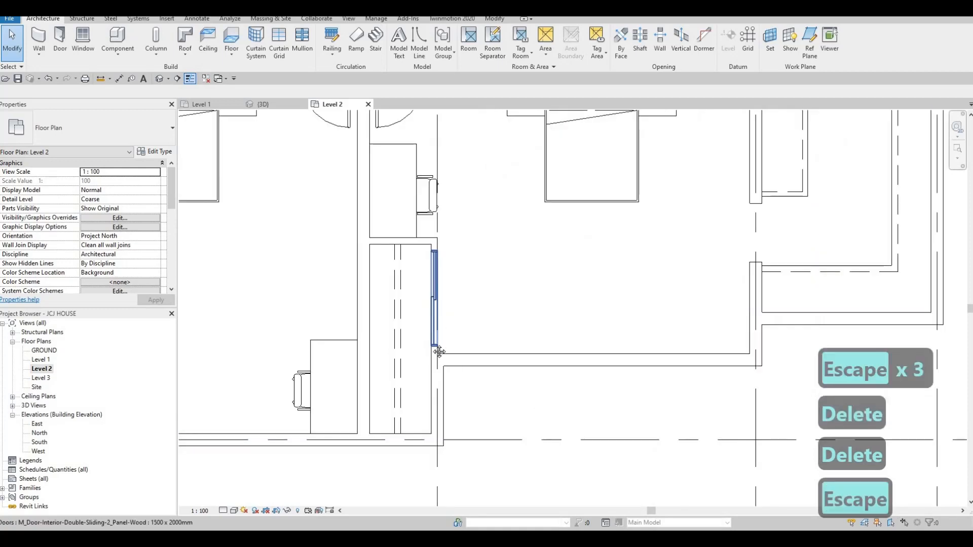
{"action": "middle_click_drag", "start_coordinate": [439, 351], "coordinate": [445, 429]}
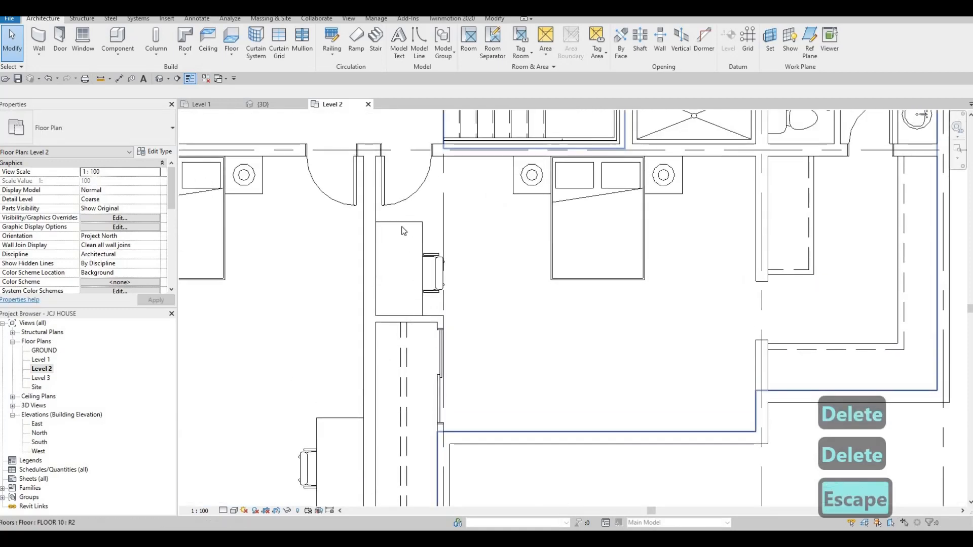
{"action": "left_click", "coordinate": [433, 267]}
{"action": "left_click", "coordinate": [433, 263], "text": "ctrl"}
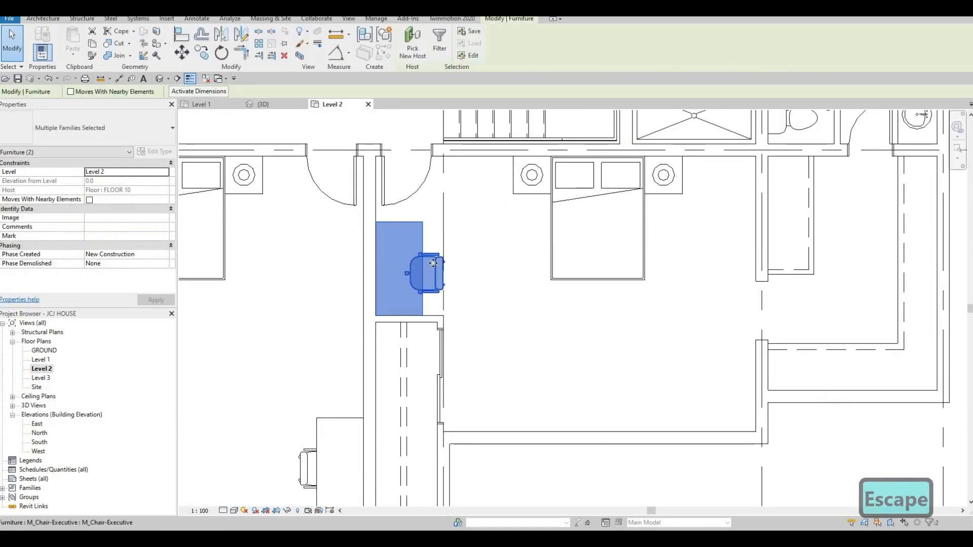
{"action": "key", "text": "Up"}
{"action": "key", "text": "Up"}
{"action": "key", "text": "Up"}
{"action": "key", "text": "Up"}
{"action": "key", "text": "Escape"}
{"action": "key", "text": "Escape"}
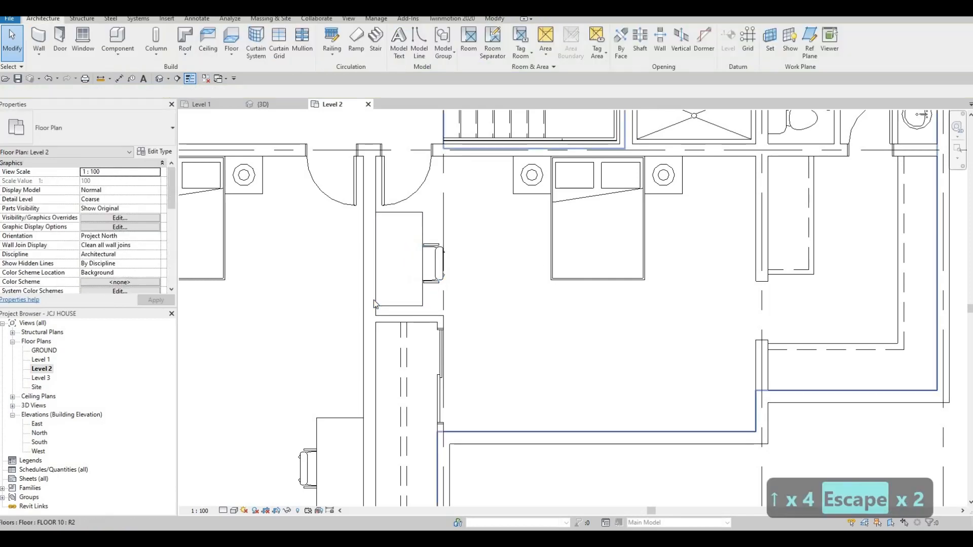
Align the closet's upper wall with the lower edge of the new desk
{"action": "key", "text": "a"}
{"action": "key", "text": "l"}
{"action": "scroll", "coordinate": [405, 306], "scroll_direction": "up", "scroll_amount": 1}
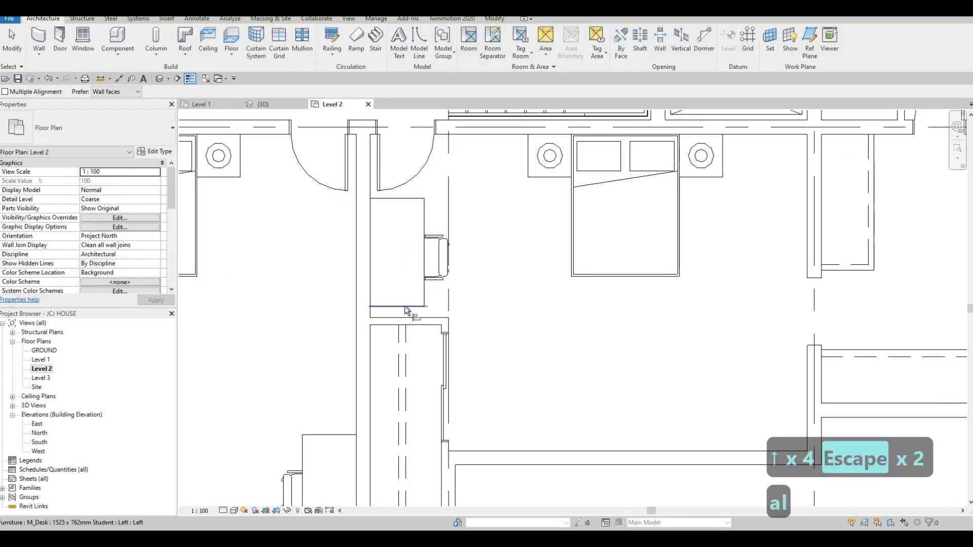
{"action": "left_click", "coordinate": [406, 311]}
{"action": "left_click", "coordinate": [408, 318]}
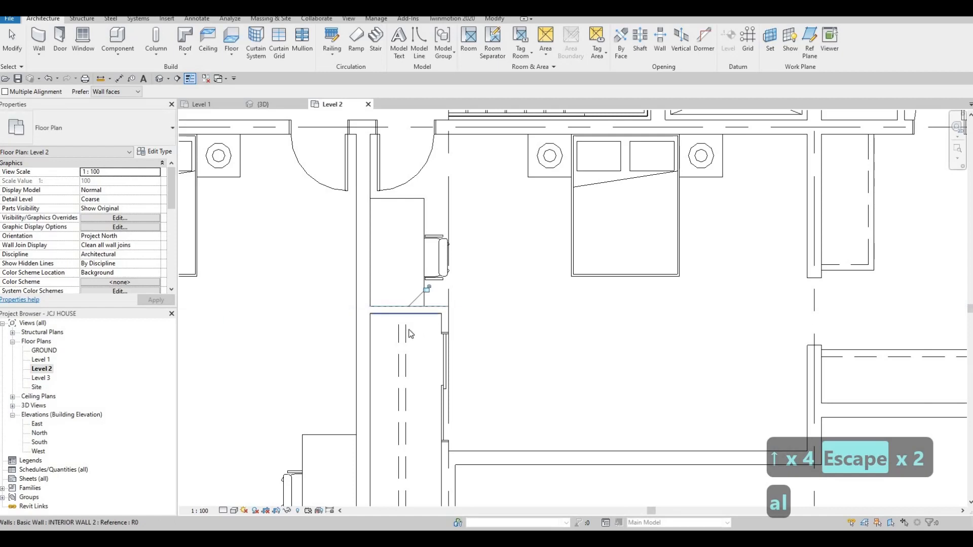
{"action": "key", "text": "Escape"}
{"action": "key", "text": "Escape"}
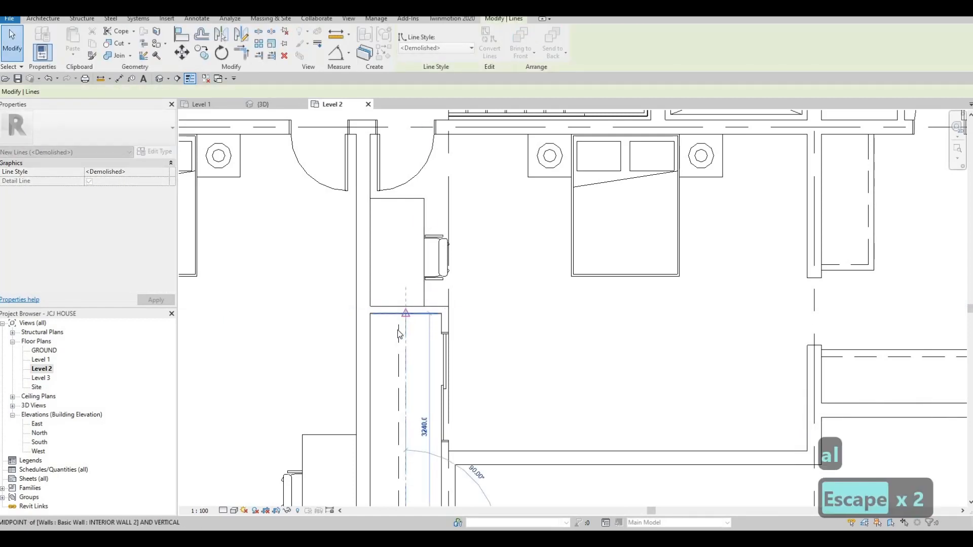
Extend the closet's dashed detail lines up to the inner face of the closet's upper wall
{"action": "left_click", "coordinate": [399, 333]}
{"action": "key", "text": "Escape"}
{"action": "scroll", "coordinate": [400, 334], "scroll_direction": "up", "scroll_amount": 3}
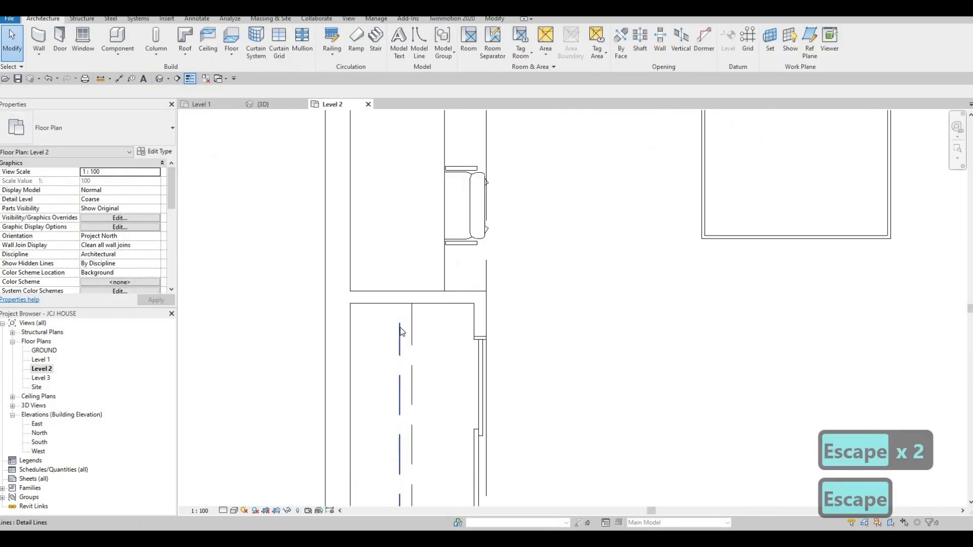
{"action": "left_click", "coordinate": [399, 322]}
{"action": "key", "text": "Escape"}
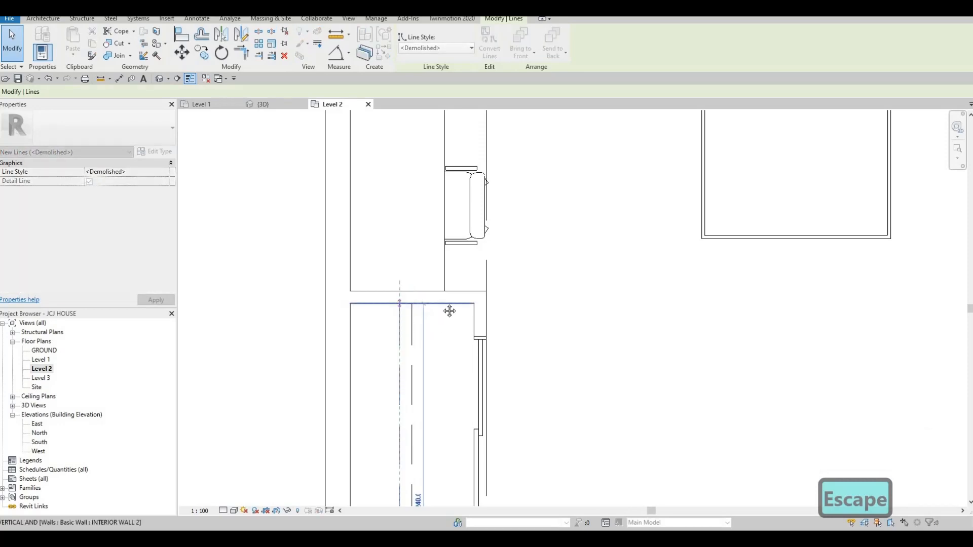
Slide the closet's double sliding door up the wall, closer to the closet's upper corner
{"action": "scroll", "coordinate": [456, 319], "scroll_direction": "down", "scroll_amount": 2}
{"action": "scroll", "coordinate": [470, 320], "scroll_direction": "down", "scroll_amount": 3}
{"action": "scroll", "coordinate": [470, 320], "scroll_direction": "up", "scroll_amount": 3}
{"action": "left_click", "coordinate": [469, 296]}
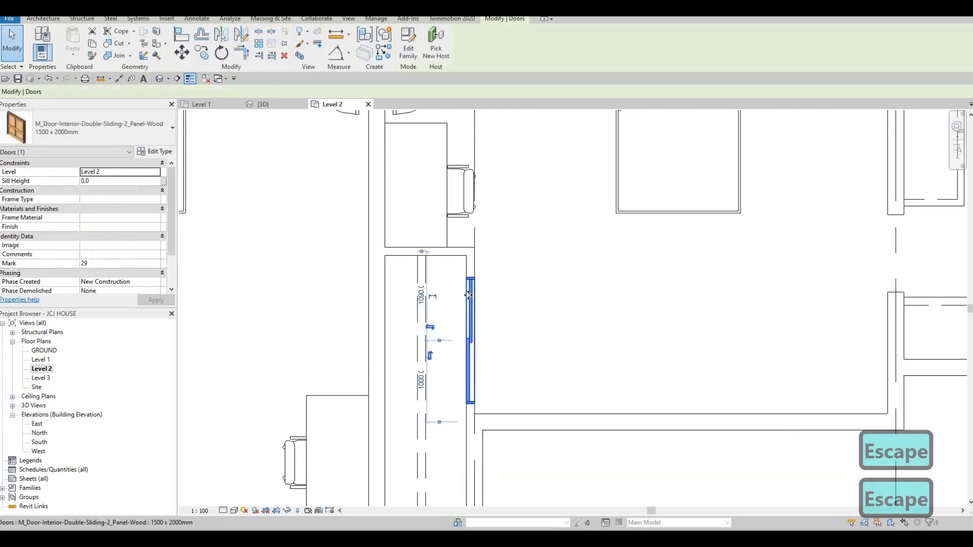
{"action": "key", "text": "Escape"}
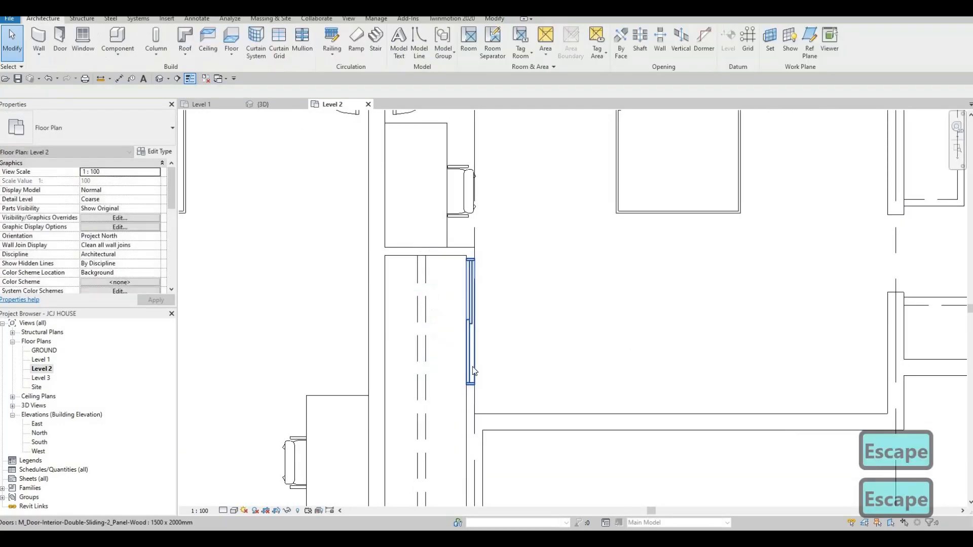
Move the bedroom's lower exterior wall further up, to just below the closet's sliding door
{"action": "scroll", "coordinate": [468, 354], "scroll_direction": "down", "scroll_amount": 2}
{"action": "left_click", "coordinate": [509, 369]}
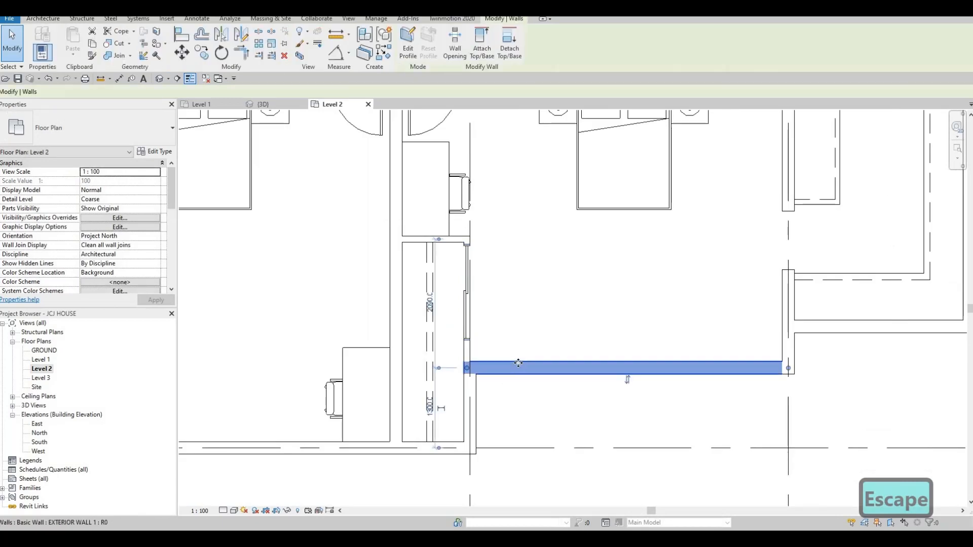
{"action": "key", "text": "Escape"}
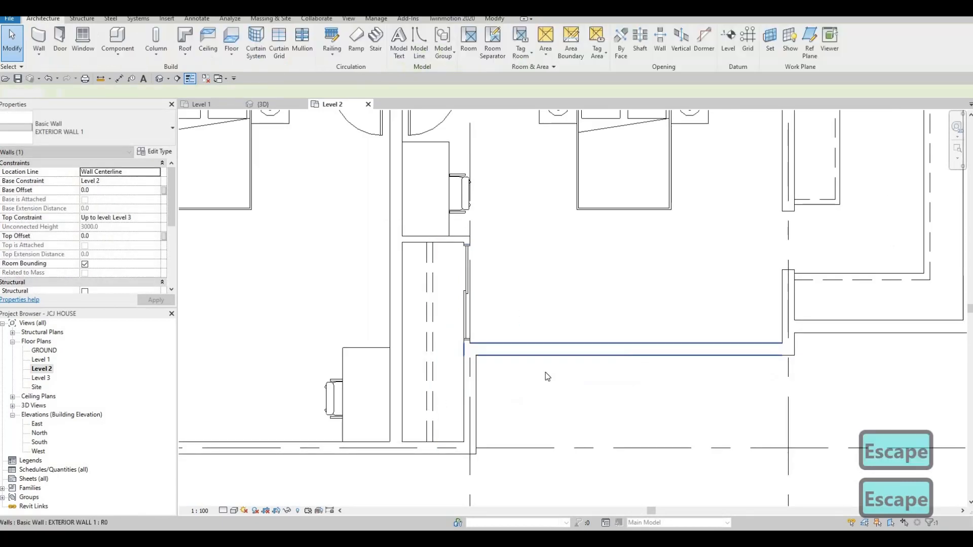
{"action": "scroll", "coordinate": [495, 333], "scroll_direction": "up", "scroll_amount": 2}
{"action": "scroll", "coordinate": [538, 359], "scroll_direction": "down", "scroll_amount": 2}
{"action": "key", "text": "Escape"}
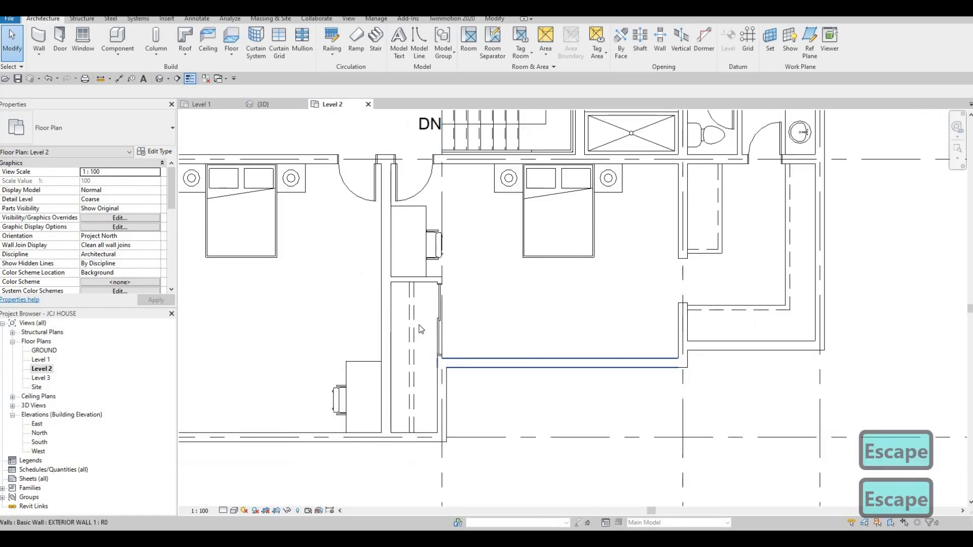
Examine the revised bedroom layout around the closet, the exterior wall and the adjoining walk-in closet
{"action": "scroll", "coordinate": [515, 361], "scroll_direction": "down", "scroll_amount": 1}
{"action": "middle_click_drag", "start_coordinate": [524, 360], "coordinate": [507, 359]}
{"action": "middle_click_drag", "start_coordinate": [644, 335], "coordinate": [612, 339]}
{"action": "scroll", "coordinate": [627, 331], "scroll_direction": "up", "scroll_amount": 4}
{"action": "key", "text": "Escape"}
{"action": "scroll", "coordinate": [605, 329], "scroll_direction": "up", "scroll_amount": 3}
{"action": "scroll", "coordinate": [603, 332], "scroll_direction": "down", "scroll_amount": 3}
{"action": "scroll", "coordinate": [611, 341], "scroll_direction": "down", "scroll_amount": 3}
{"action": "scroll", "coordinate": [592, 349], "scroll_direction": "down", "scroll_amount": 2}
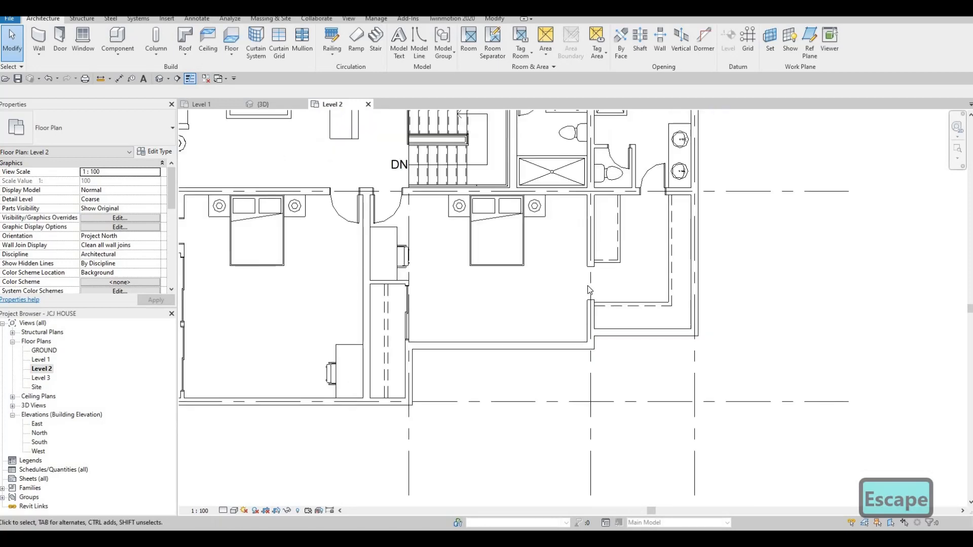
Measure the distance between the bedroom's lower exterior wall and grid line E with an aligned dimension
{"action": "scroll", "coordinate": [581, 373], "scroll_direction": "up", "scroll_amount": 2}
{"action": "scroll", "coordinate": [642, 356], "scroll_direction": "up", "scroll_amount": 1}
{"action": "middle_click_drag", "start_coordinate": [350, 431], "coordinate": [435, 389]}
{"action": "scroll", "coordinate": [435, 390], "scroll_direction": "down", "scroll_amount": 2}
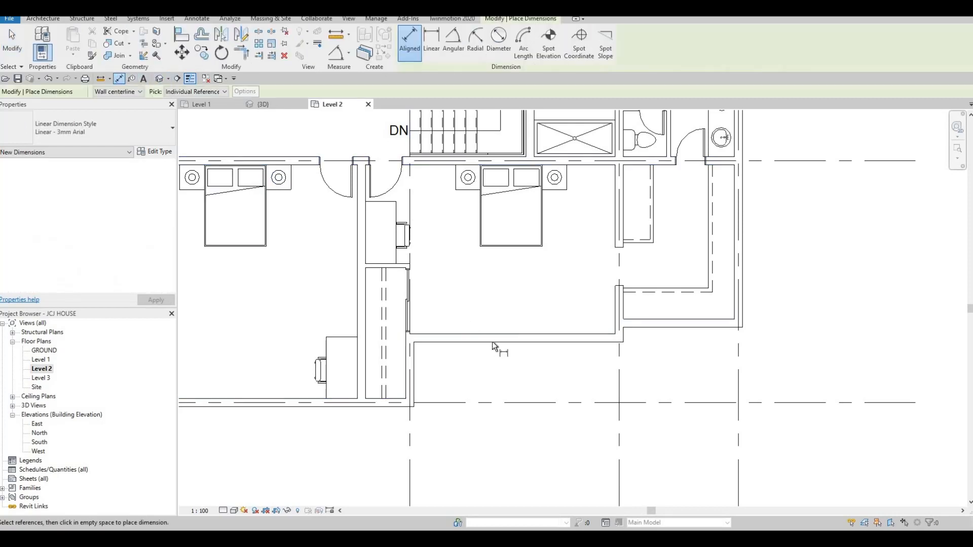
{"action": "key", "text": "Tab"}
{"action": "left_click", "coordinate": [495, 401]}
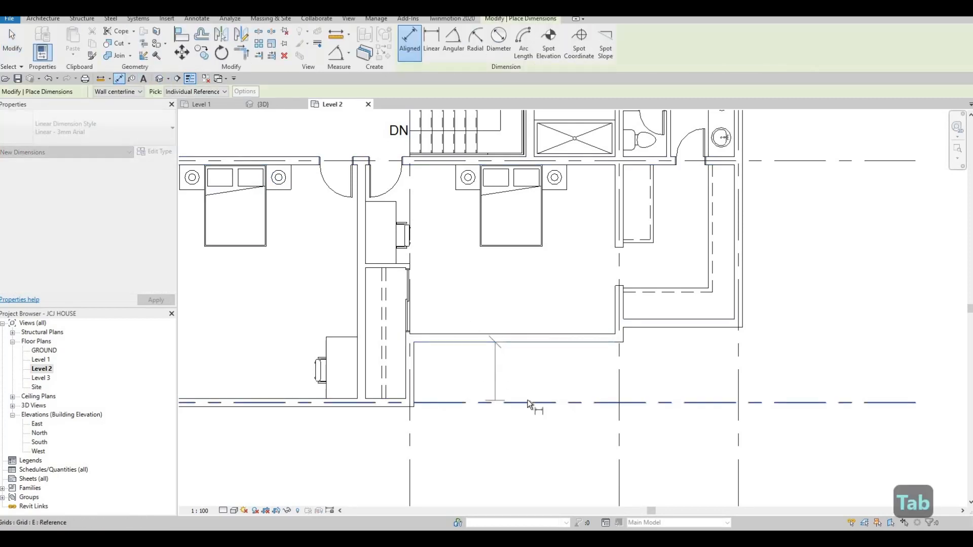
{"action": "key", "text": "Escape"}
{"action": "key", "text": "Escape"}
{"action": "scroll", "coordinate": [476, 357], "scroll_direction": "down", "scroll_amount": 4}
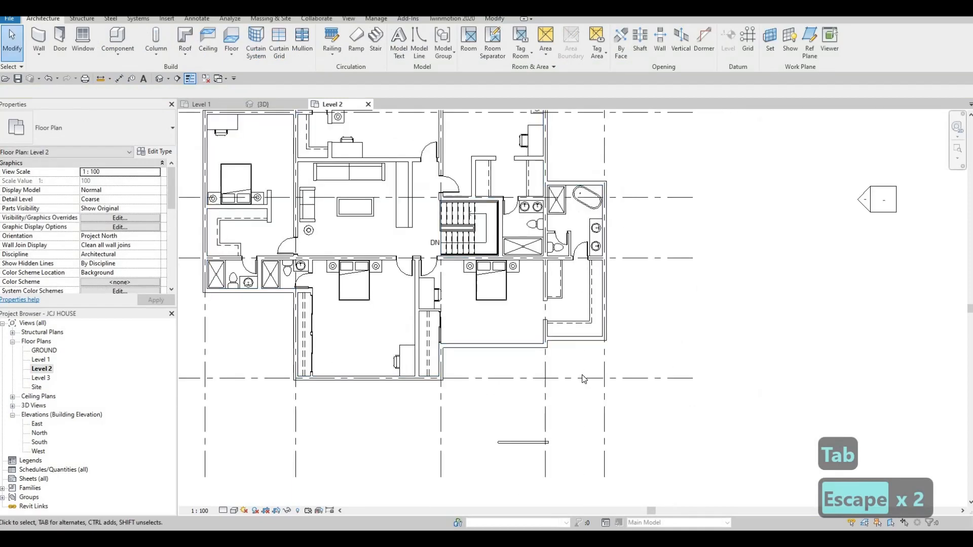
{"action": "key", "text": "Escape"}
Inspect the narrow generic model below the house and review the overall Level 2 floor plan
{"action": "left_click", "coordinate": [535, 419]}
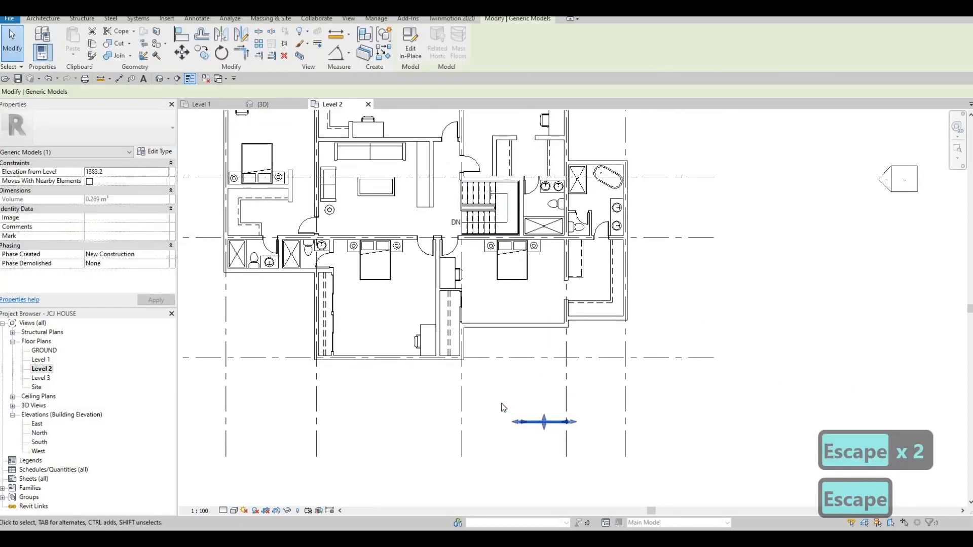
{"action": "middle_click_drag", "start_coordinate": [566, 354], "coordinate": [582, 314]}
{"action": "scroll", "coordinate": [583, 315], "scroll_direction": "down", "scroll_amount": 1}
{"action": "key", "text": "Escape"}
{"action": "scroll", "coordinate": [566, 375], "scroll_direction": "up", "scroll_amount": 5}
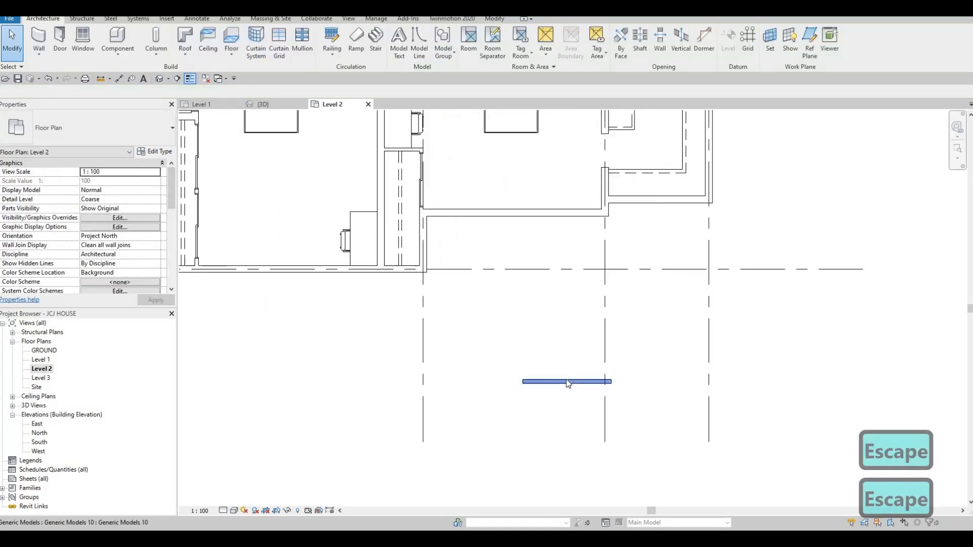
{"action": "left_click", "coordinate": [540, 375]}
{"action": "key", "text": "Escape"}
{"action": "scroll", "coordinate": [572, 321], "scroll_direction": "down", "scroll_amount": 4}
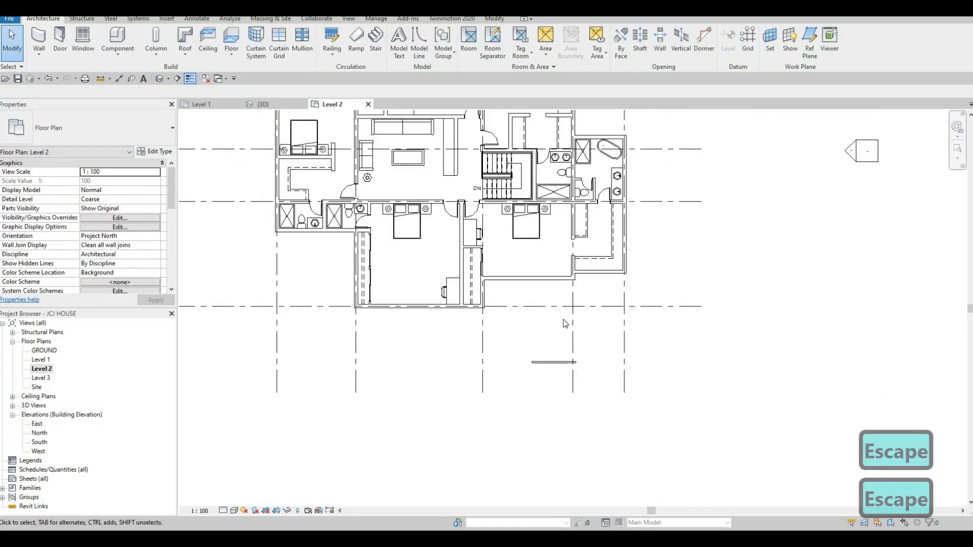
{"action": "scroll", "coordinate": [564, 317], "scroll_direction": "up", "scroll_amount": 6}
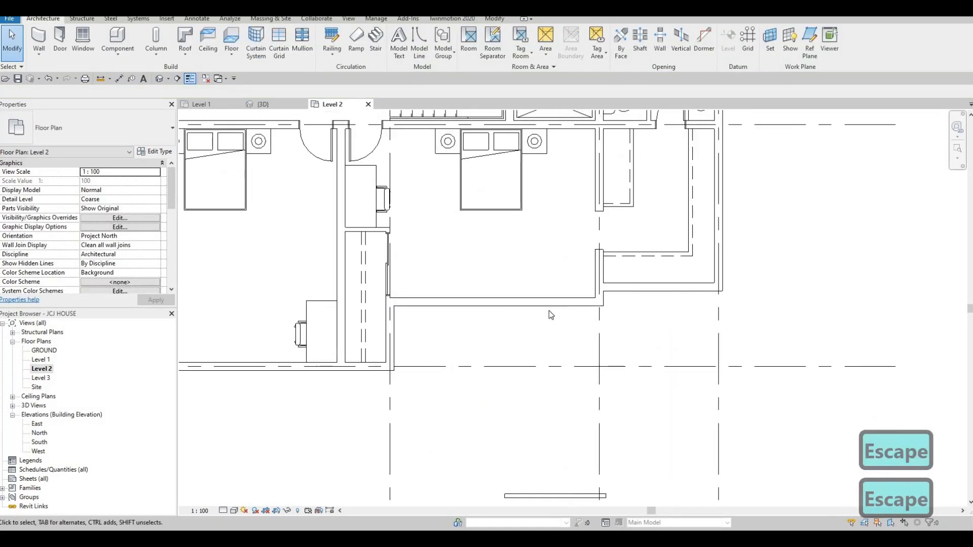
{"action": "middle_click_drag", "start_coordinate": [548, 311], "coordinate": [553, 382]}
{"action": "scroll", "coordinate": [557, 373], "scroll_direction": "down", "scroll_amount": 3}
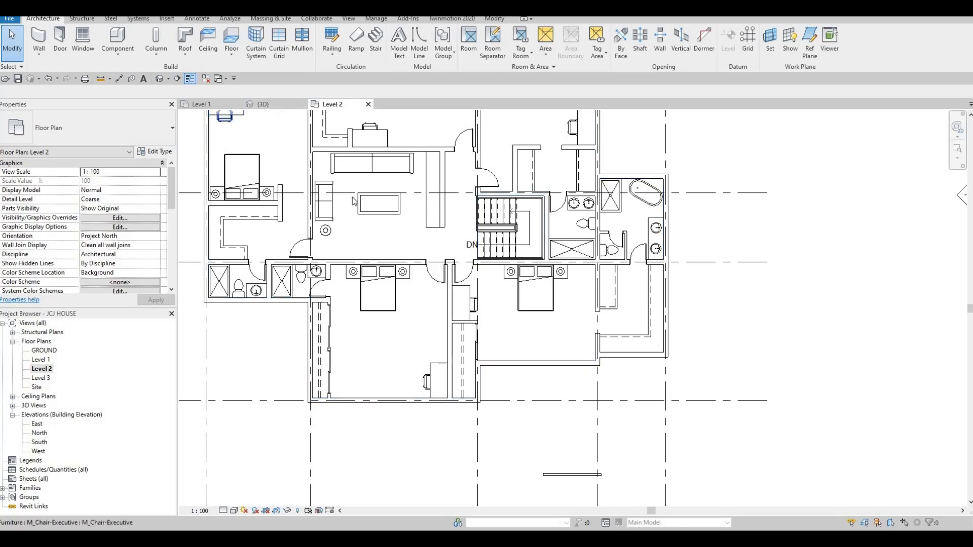
{"action": "scroll", "coordinate": [500, 223], "scroll_direction": "down", "scroll_amount": 3}
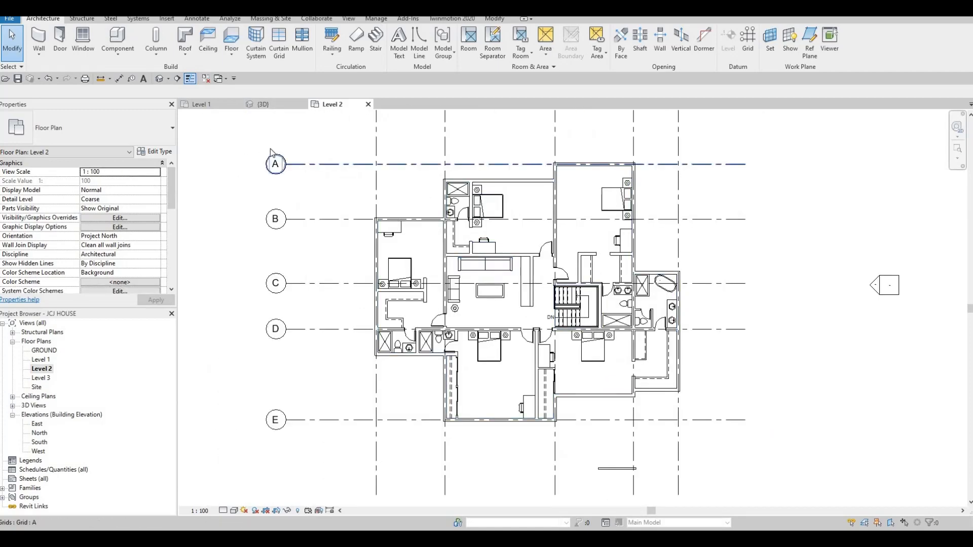
Start a footprint roof and duplicate the Generic Roof - 300mm type under the name ROOF 1
{"action": "left_click", "coordinate": [185, 37]}
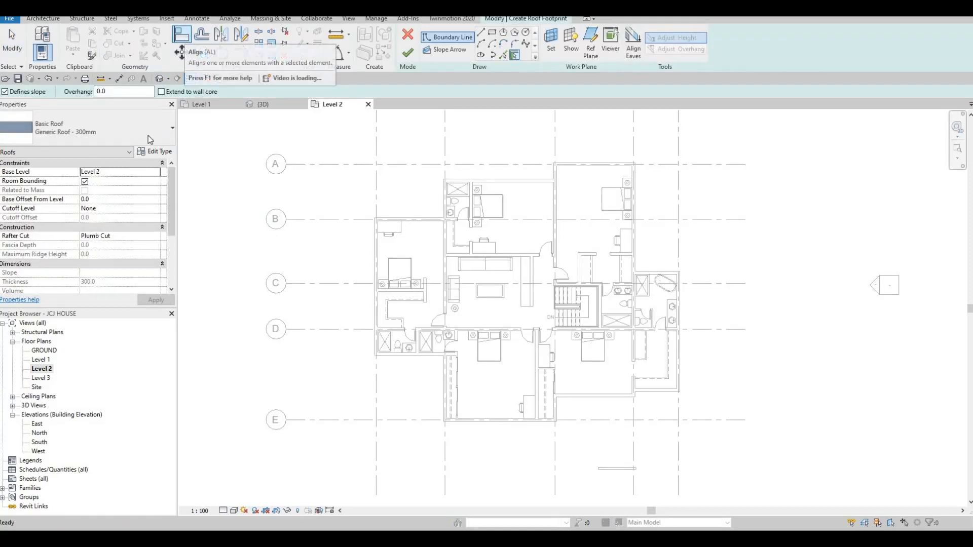
{"action": "left_click", "coordinate": [155, 151]}
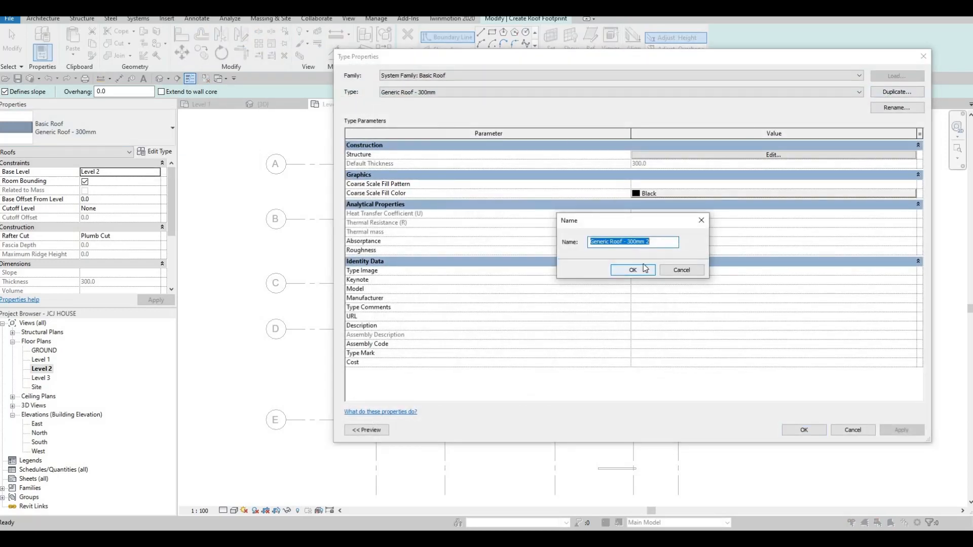
{"action": "type", "text": "roof"}
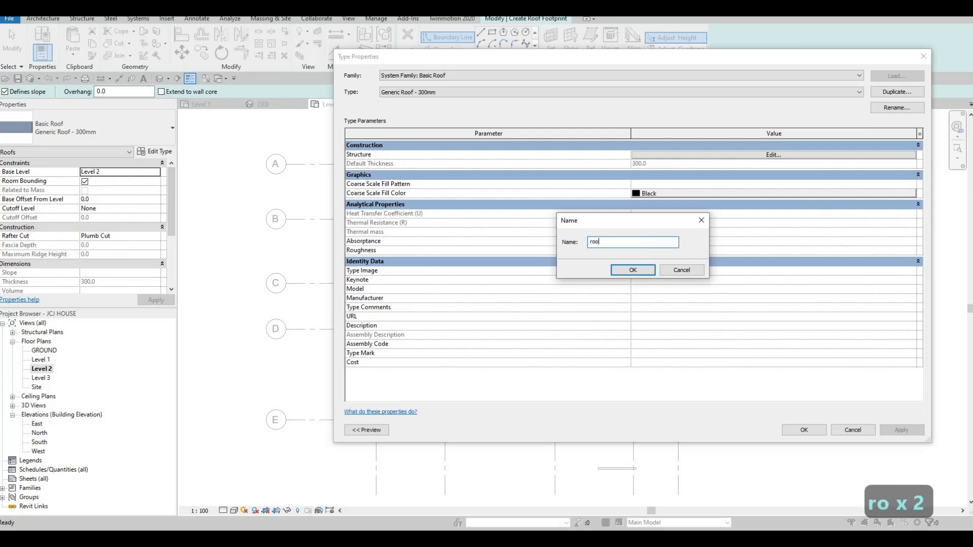
{"action": "key", "text": "BackSpace"}
{"action": "key", "text": "BackSpace"}
{"action": "key", "text": "BackSpace"}
{"action": "key", "text": "BackSpace"}
{"action": "key", "text": "BackSpace"}
{"action": "key", "text": "BackSpace"}
{"action": "key", "text": "BackSpace"}
{"action": "key", "text": "BackSpace"}
{"action": "key", "text": "BackSpace"}
{"action": "key", "text": "BackSpace"}
{"action": "key", "text": "BackSpace"}
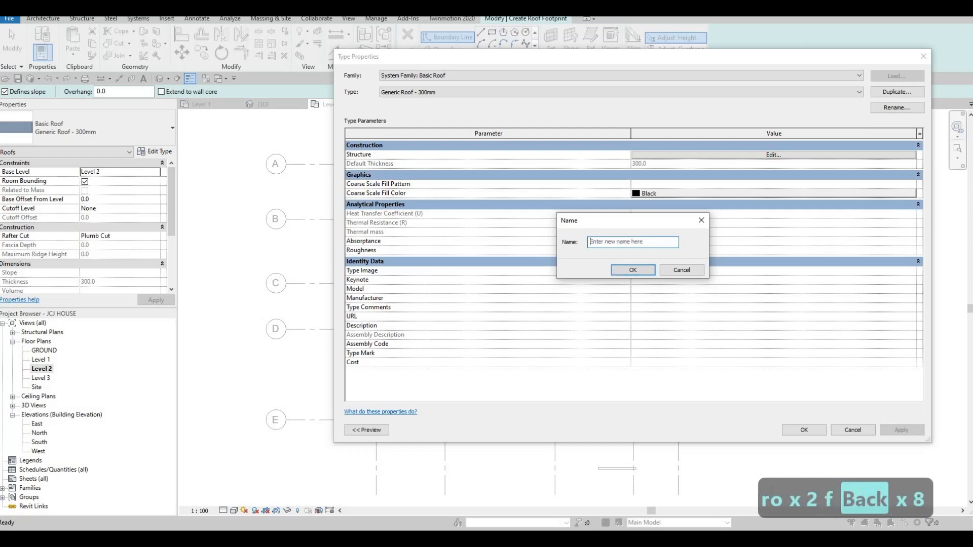
{"action": "key", "text": "Caps_Lock"}
{"action": "type", "text": "ROOF 1"}
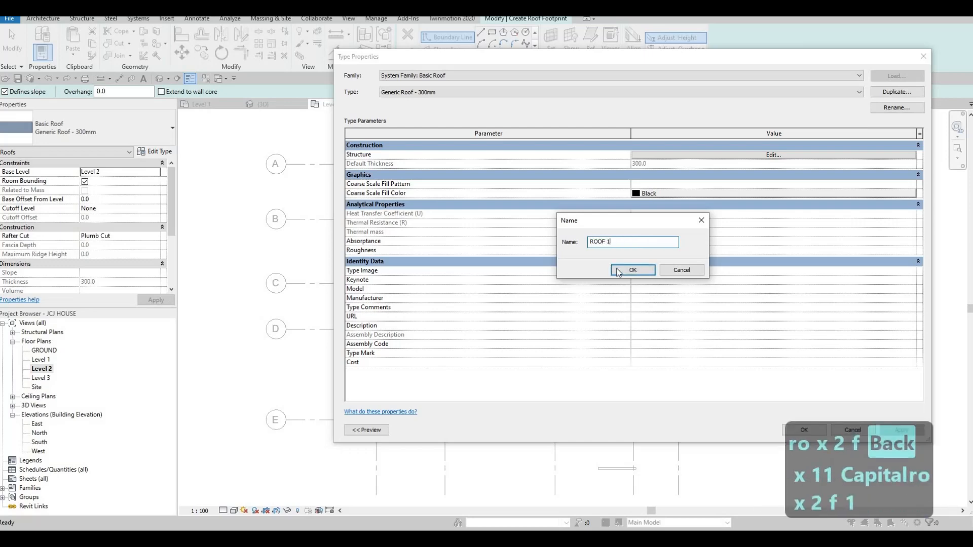
{"action": "key", "text": "Return"}
Make the ROOF 1 structure layer 200 mm thick and assign it the Asphalt Shingle material from the AEC Misc library
{"action": "left_click", "coordinate": [683, 155]}
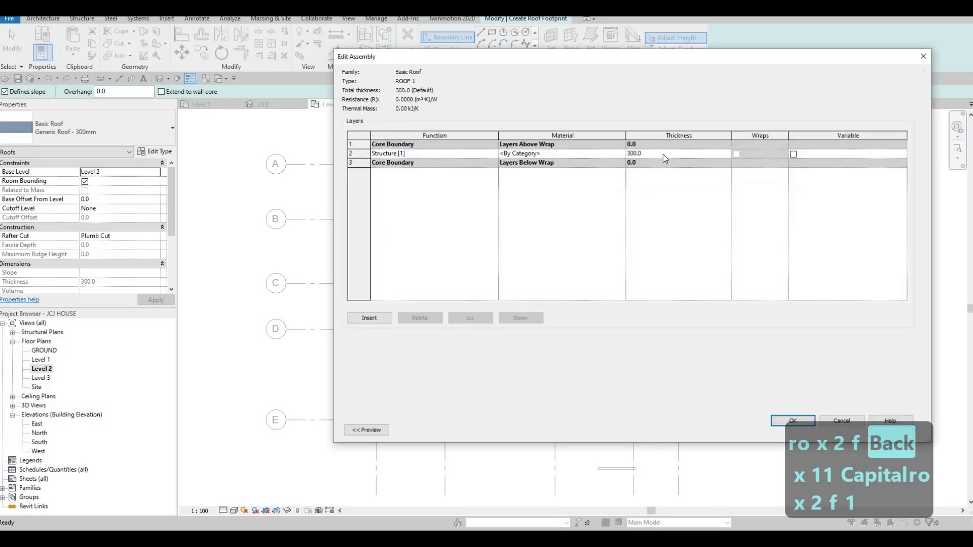
{"action": "type", "text": "200"}
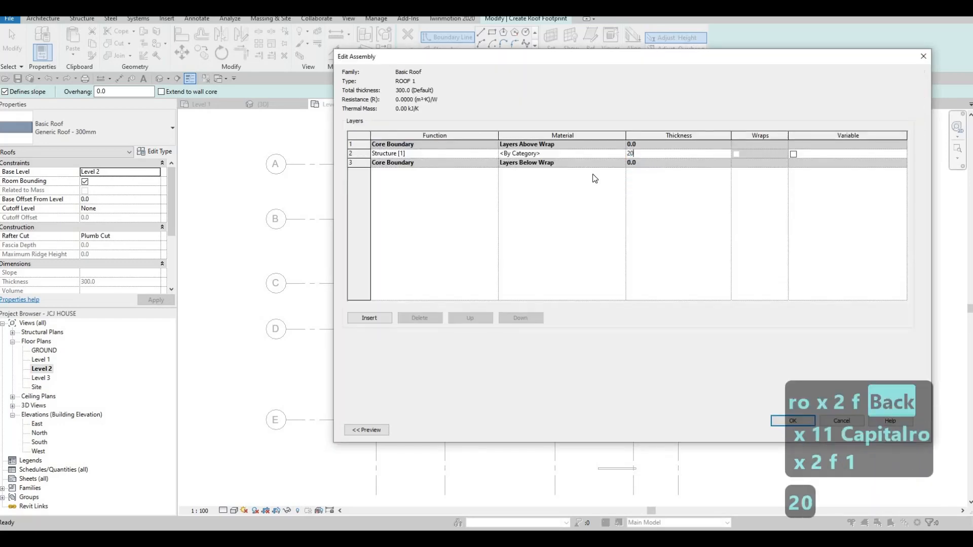
{"action": "double_click", "coordinate": [619, 154]}
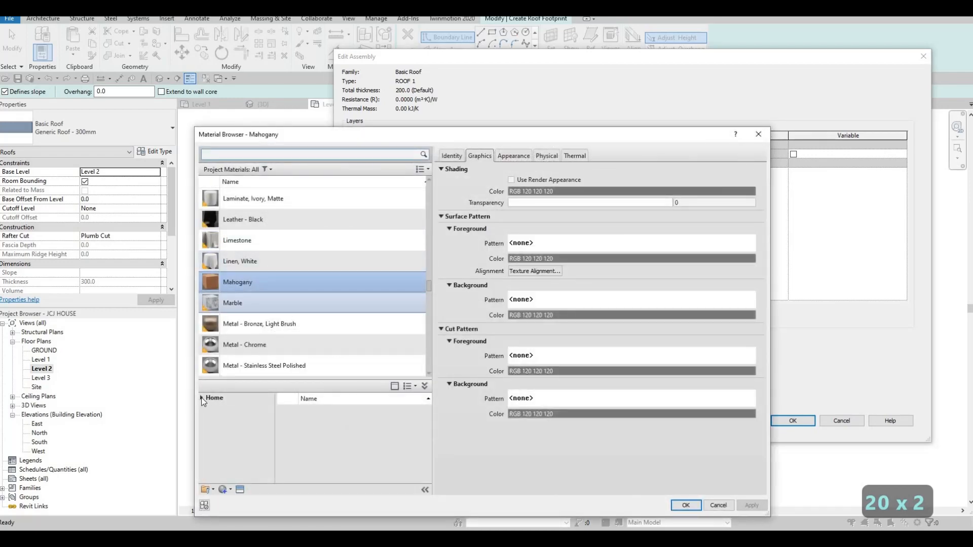
{"action": "left_click", "coordinate": [202, 397]}
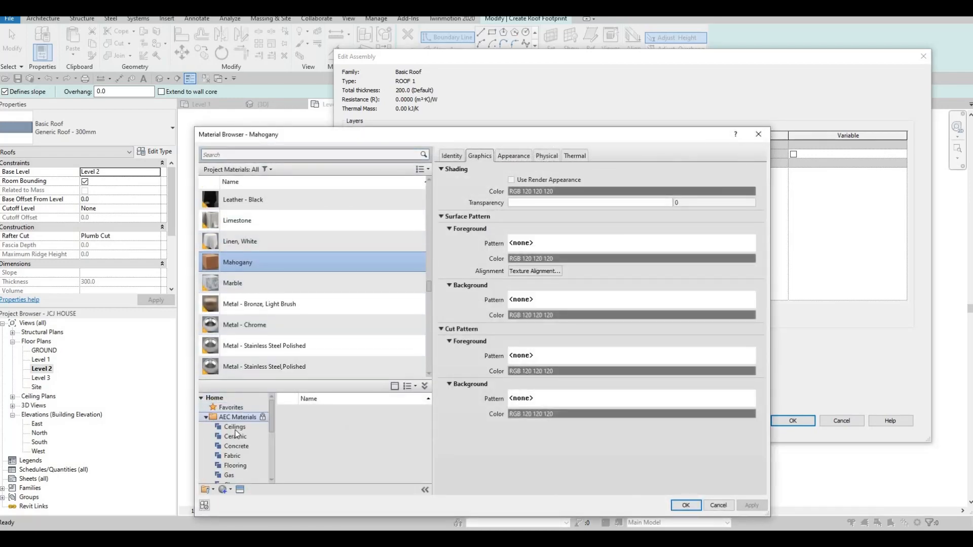
{"action": "scroll", "coordinate": [238, 446], "scroll_direction": "down", "scroll_amount": 2}
{"action": "scroll", "coordinate": [256, 437], "scroll_direction": "down", "scroll_amount": 1}
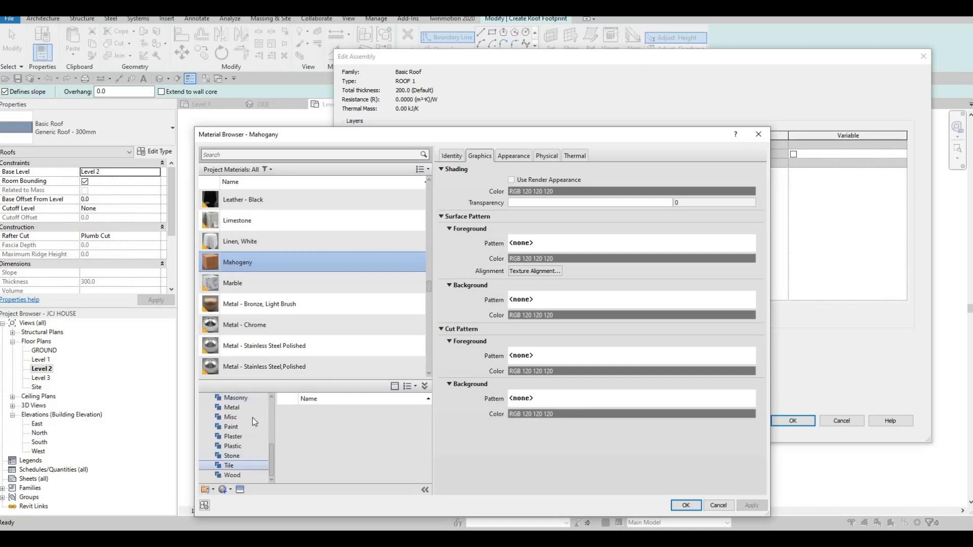
{"action": "left_click", "coordinate": [246, 418]}
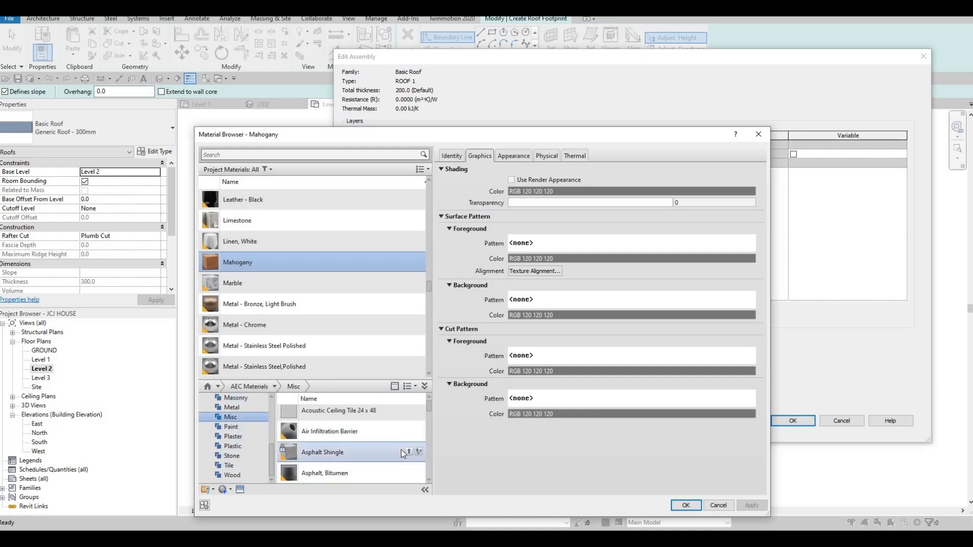
{"action": "left_click", "coordinate": [419, 451]}
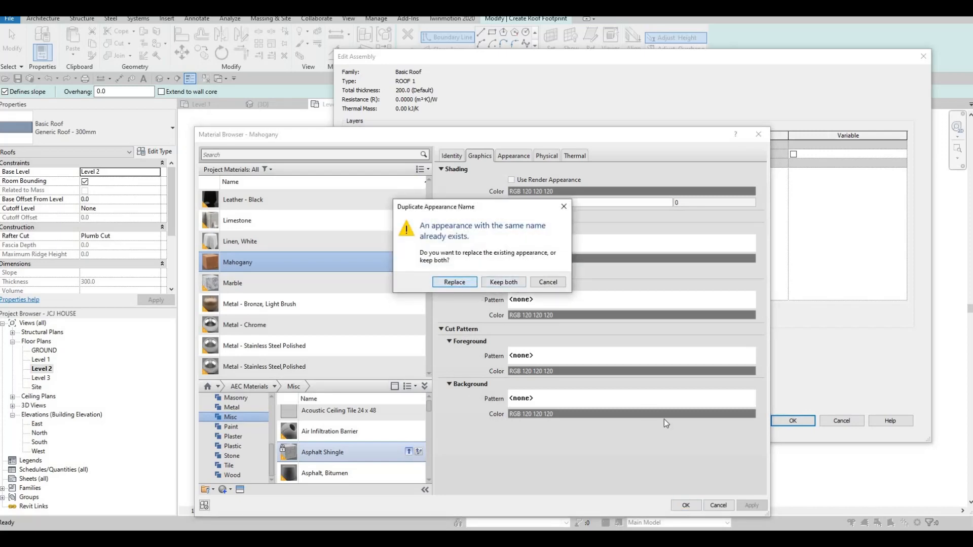
{"action": "left_click", "coordinate": [687, 507]}
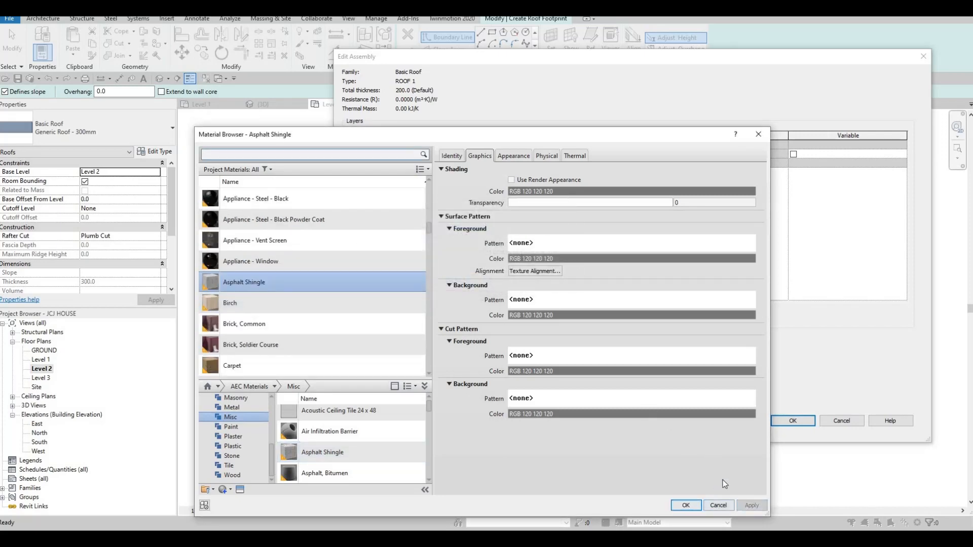
{"action": "key", "text": "Return"}
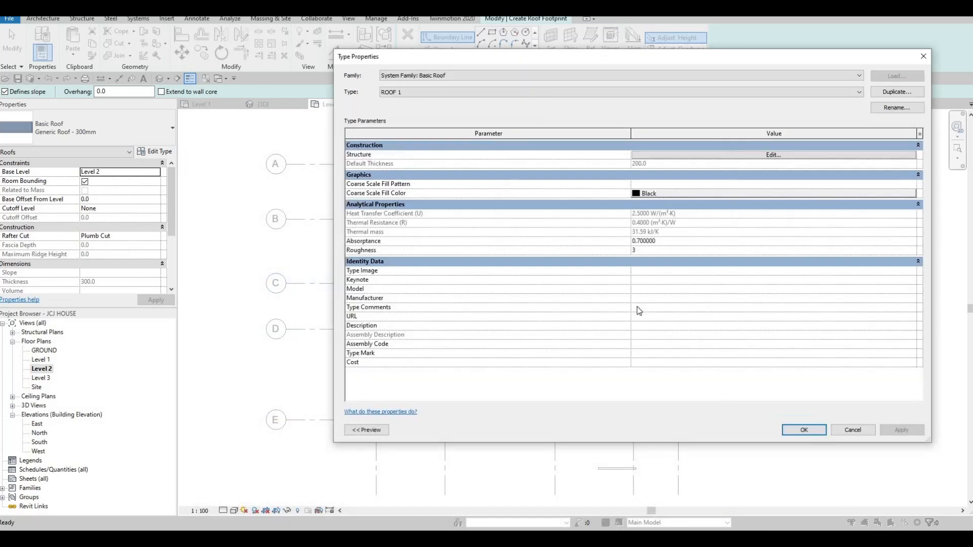
{"action": "key", "text": "Return"}
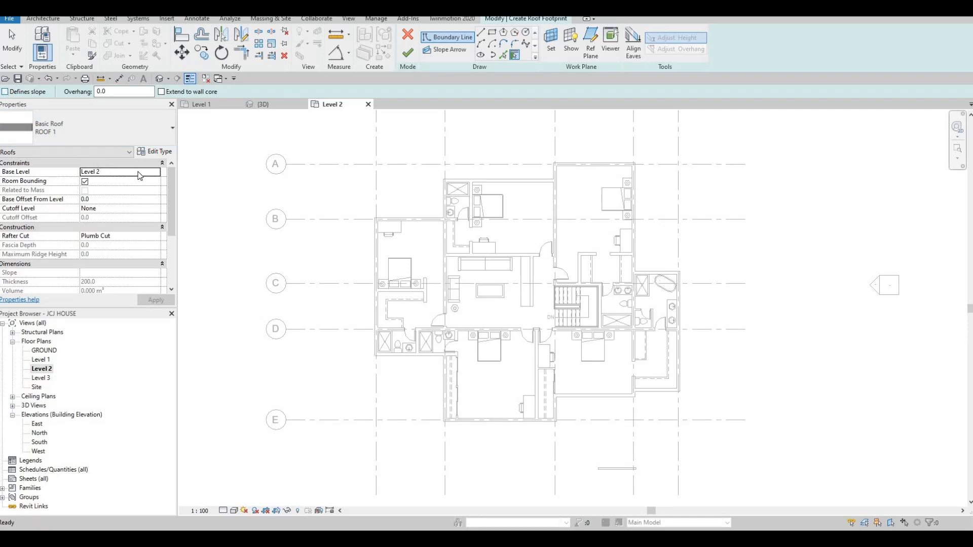
Turn off slope definition for the roof boundary and set the roof's base level to Level 3
{"action": "left_click", "coordinate": [156, 173]}
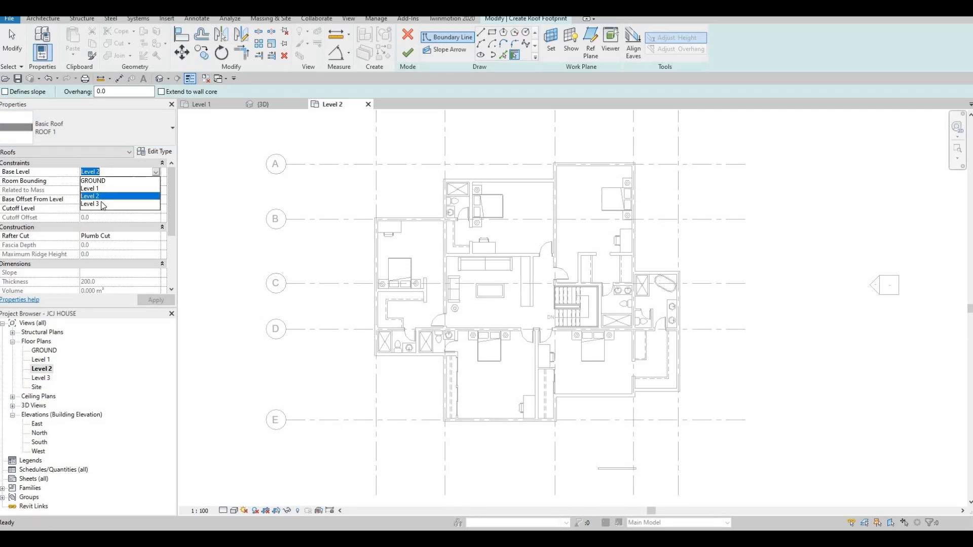
{"action": "key", "text": "Down"}
{"action": "key", "text": "Return"}
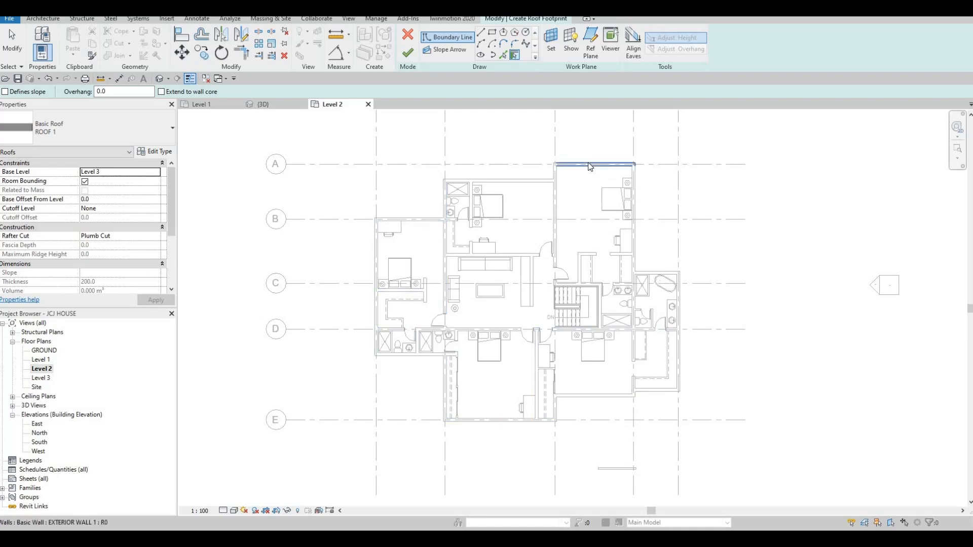
Pick roof boundary lines along the inner wall faces of the three upper bedrooms, from grid A round to the leftmost exterior wall
{"action": "left_click", "coordinate": [502, 55]}
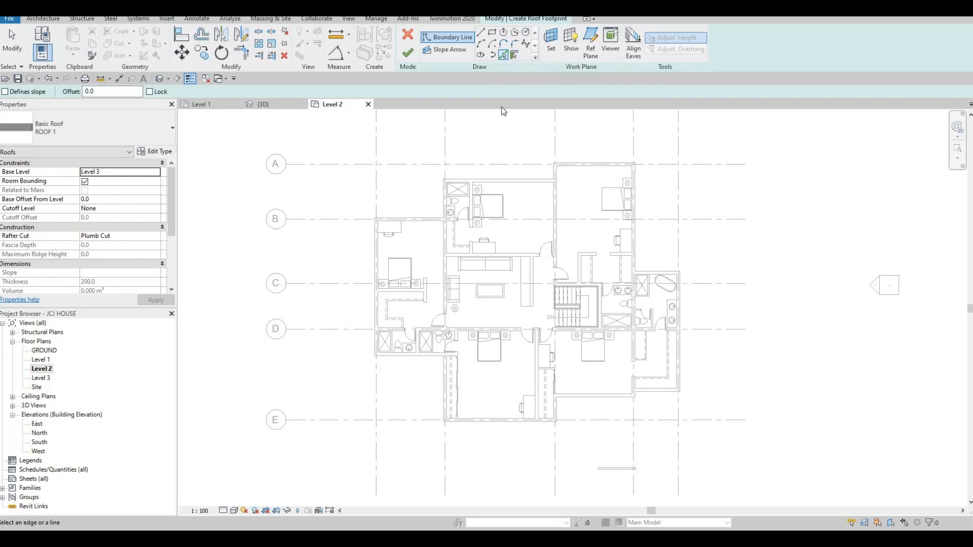
{"action": "scroll", "coordinate": [503, 111], "scroll_direction": "up", "scroll_amount": 5}
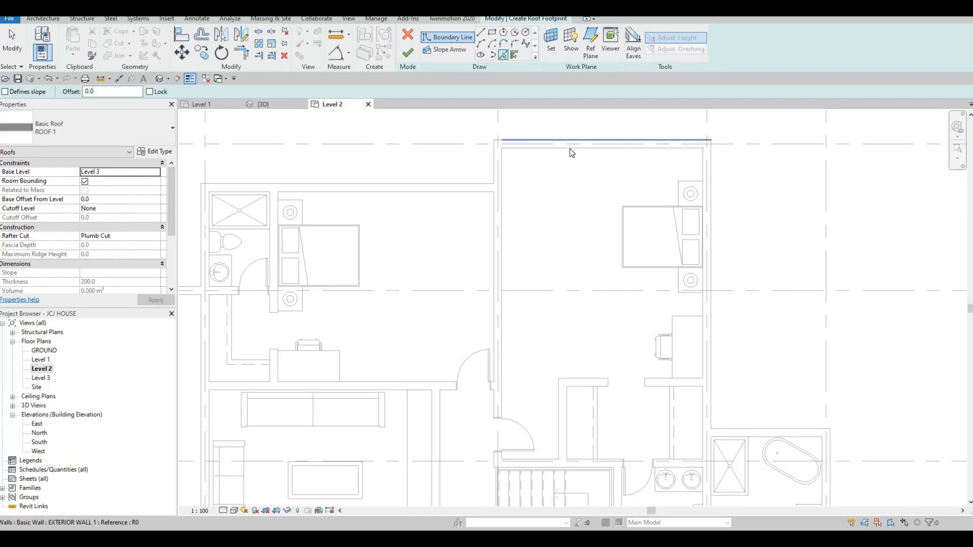
{"action": "left_click", "coordinate": [505, 165]}
{"action": "left_click", "coordinate": [500, 202]}
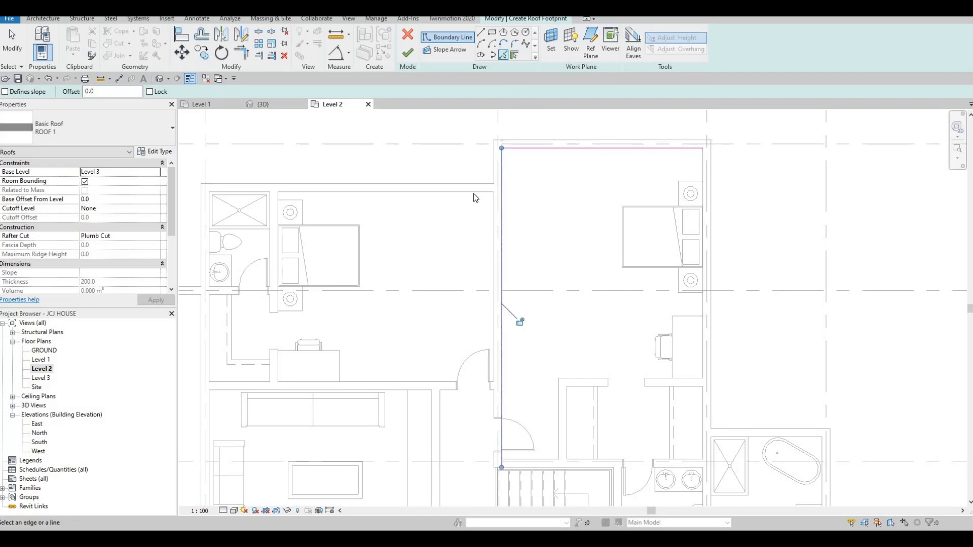
{"action": "left_click", "coordinate": [329, 193]}
{"action": "middle_click_drag", "start_coordinate": [208, 221], "coordinate": [266, 218]}
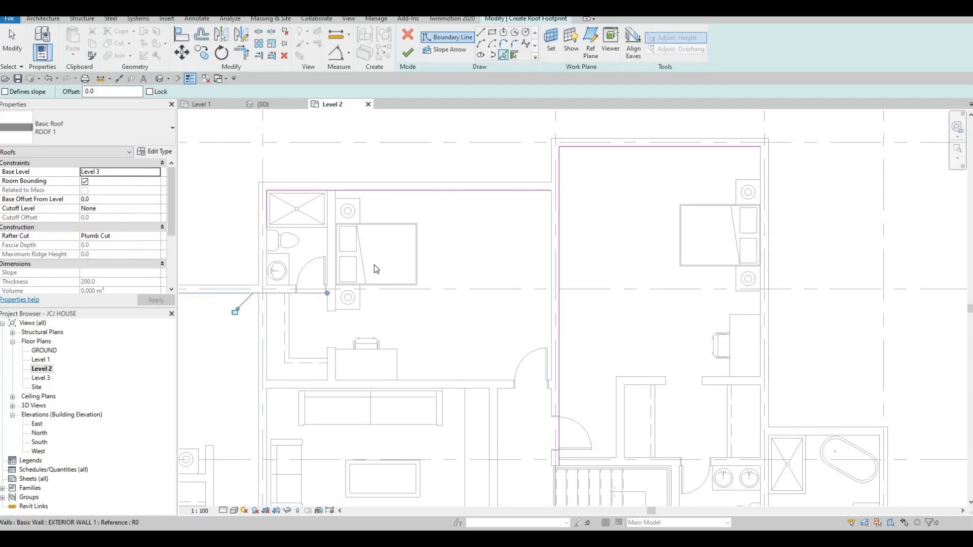
{"action": "scroll", "coordinate": [376, 268], "scroll_direction": "down", "scroll_amount": 2}
{"action": "left_click", "coordinate": [347, 286]}
{"action": "scroll", "coordinate": [418, 290], "scroll_direction": "down", "scroll_amount": 2}
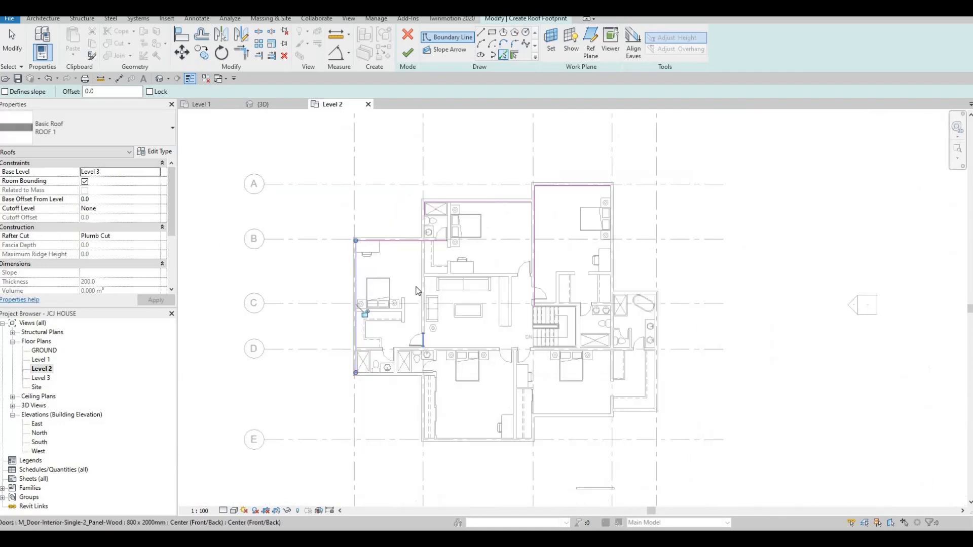
Pick boundary lines along the inner faces of the lower-left bathroom wall and the lower bedroom's side and grid E walls
{"action": "scroll", "coordinate": [418, 290], "scroll_direction": "up", "scroll_amount": 3}
{"action": "left_click", "coordinate": [463, 314]}
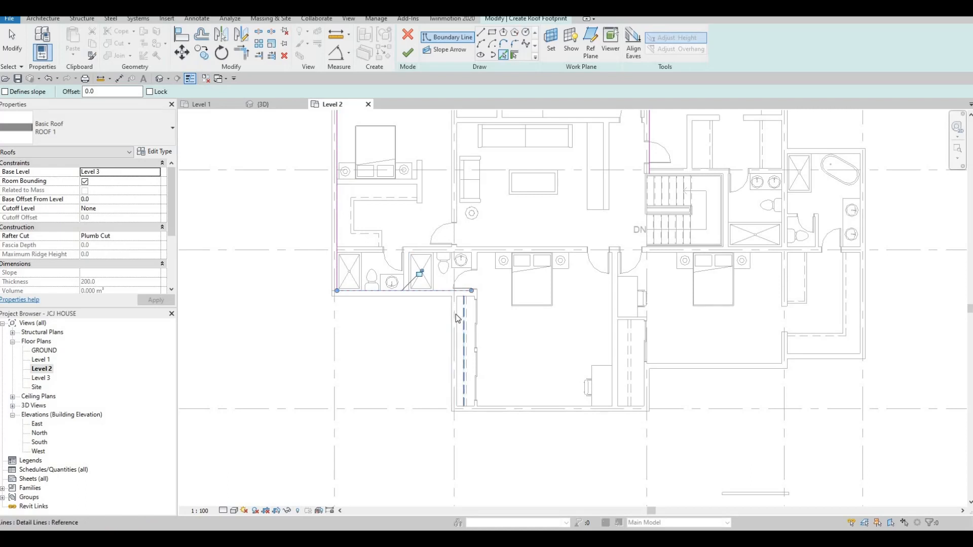
{"action": "scroll", "coordinate": [458, 318], "scroll_direction": "up", "scroll_amount": 2}
{"action": "left_click", "coordinate": [456, 355]}
{"action": "scroll", "coordinate": [597, 439], "scroll_direction": "down", "scroll_amount": 1}
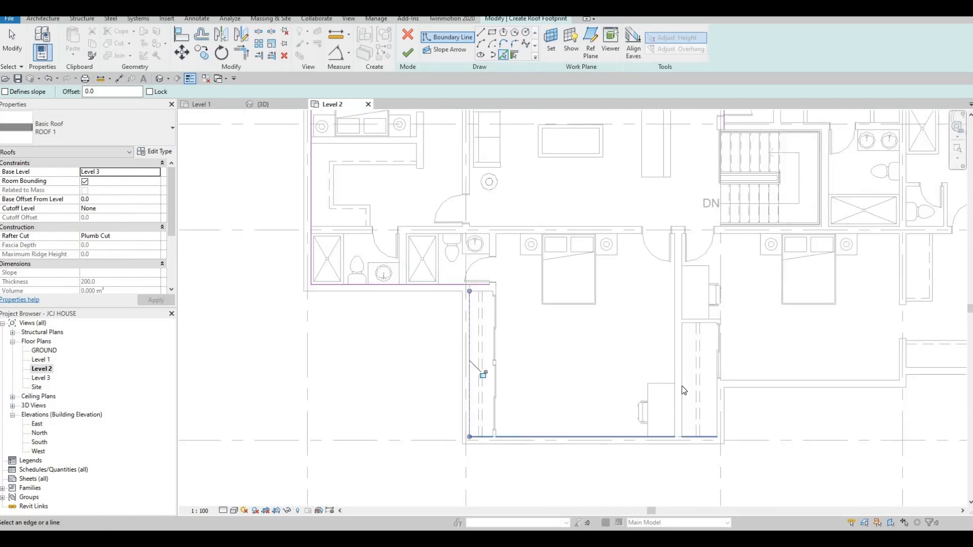
{"action": "left_click", "coordinate": [597, 437]}
{"action": "middle_click_drag", "start_coordinate": [702, 401], "coordinate": [543, 385]}
{"action": "left_click", "coordinate": [556, 388]}
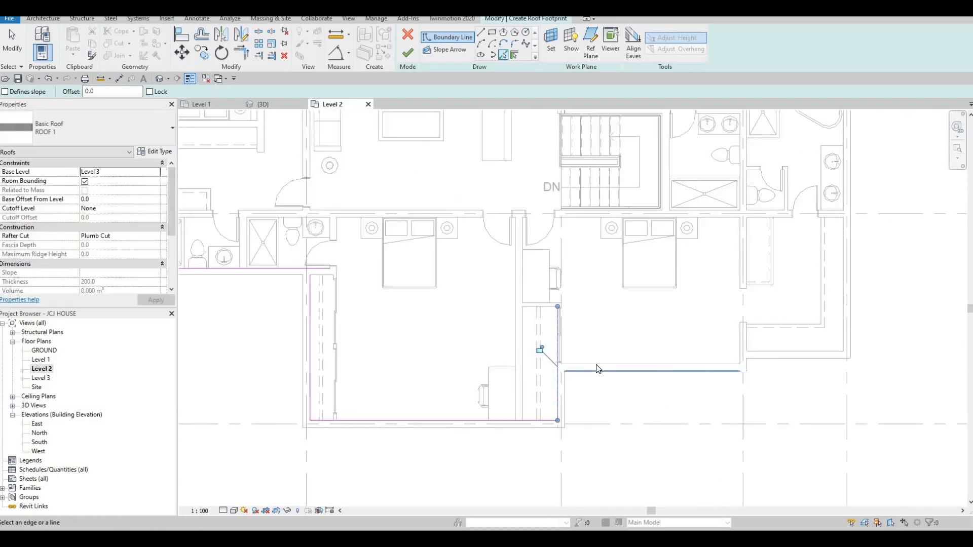
Pick boundary lines along the lower-right bedroom's bottom and right walls and the adjoining walk-in closet's bottom wall
{"action": "middle_click_drag", "start_coordinate": [531, 427], "coordinate": [406, 445]}
{"action": "middle_click_drag", "start_coordinate": [565, 390], "coordinate": [540, 415]}
{"action": "scroll", "coordinate": [557, 400], "scroll_direction": "down", "scroll_amount": 1}
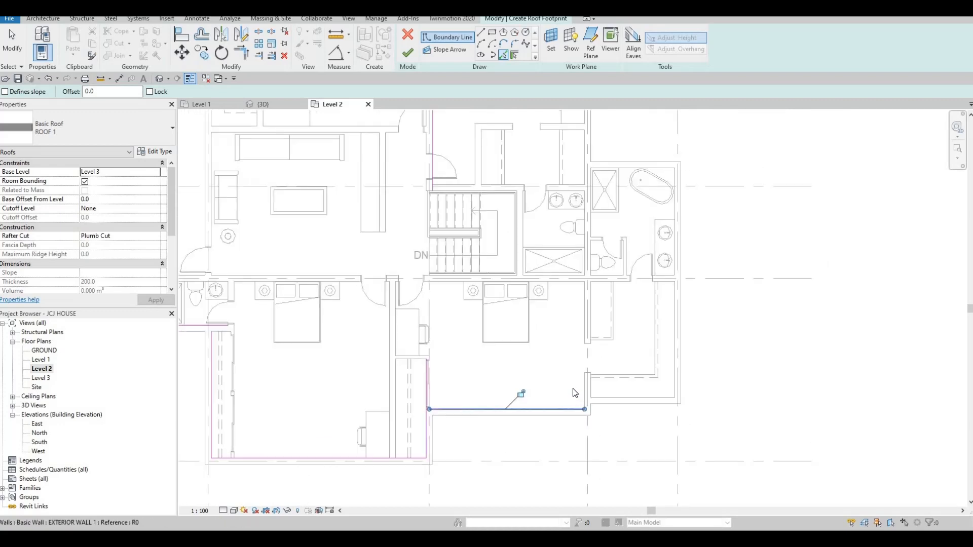
{"action": "scroll", "coordinate": [572, 389], "scroll_direction": "down", "scroll_amount": 2}
{"action": "scroll", "coordinate": [581, 397], "scroll_direction": "up", "scroll_amount": 1}
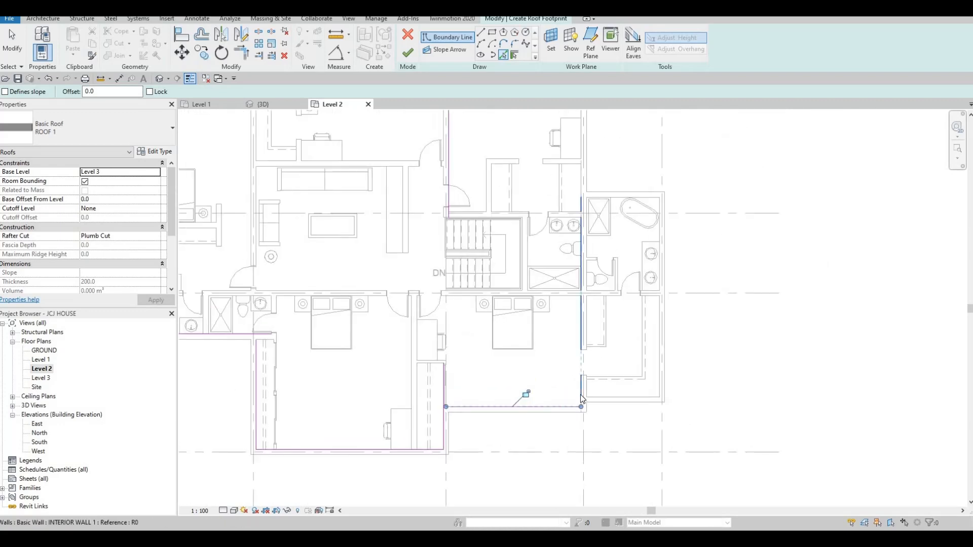
{"action": "left_click", "coordinate": [580, 394]}
{"action": "left_click", "coordinate": [607, 399]}
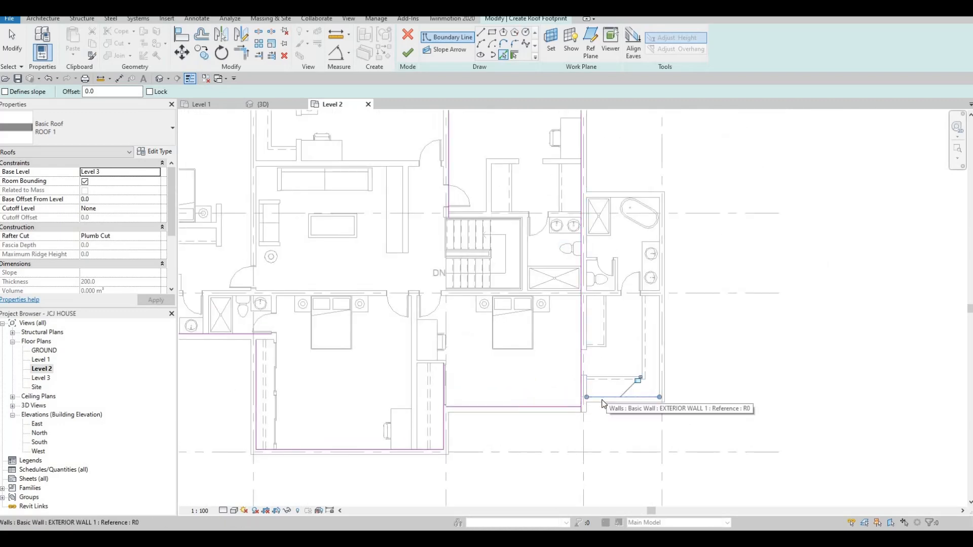
{"action": "scroll", "coordinate": [605, 397], "scroll_direction": "up", "scroll_amount": 1}
Trim the walk-in closet's lower boundary line into a corner with the lower-right bedroom's vertical boundary line
{"action": "key", "text": "Escape"}
{"action": "key", "text": "t"}
{"action": "key", "text": "r"}
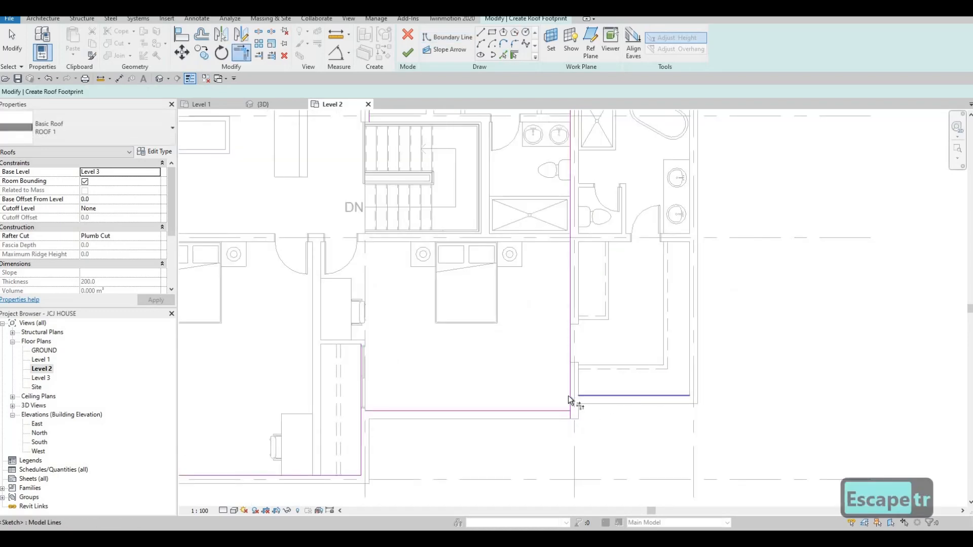
{"action": "scroll", "coordinate": [559, 339], "scroll_direction": "down", "scroll_amount": 1}
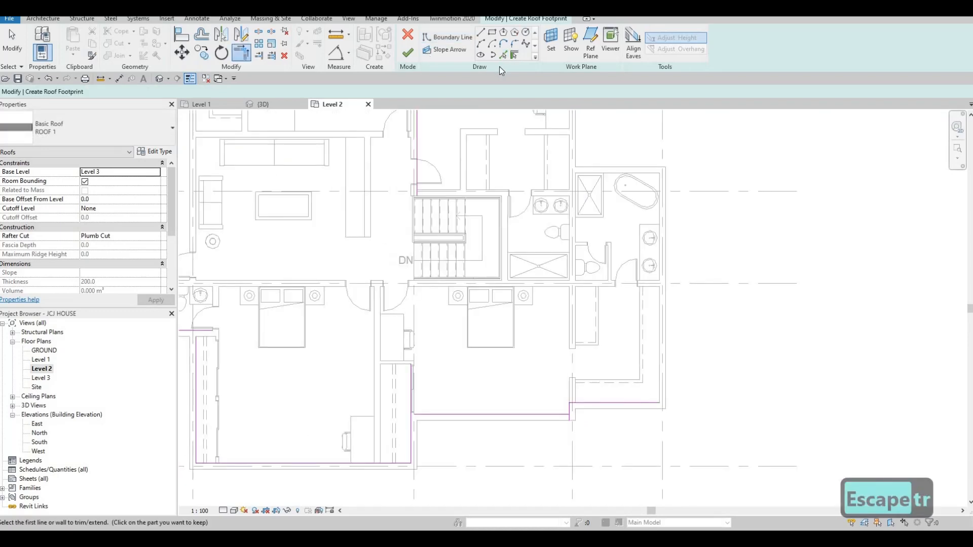
Pick boundary lines along the closet and bathroom's right exterior wall, the bathroom's upper wall and the upper-right bedroom's right wall
{"action": "left_click", "coordinate": [502, 56]}
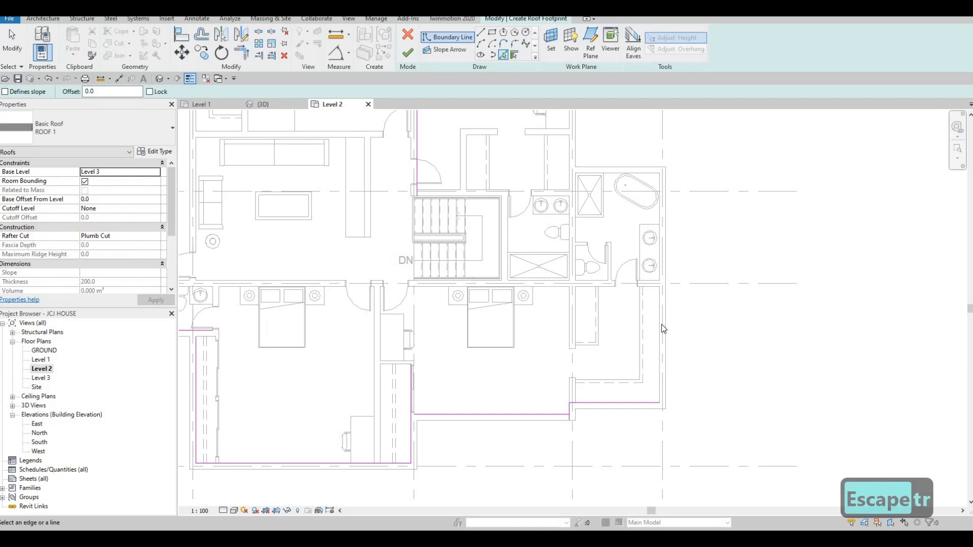
{"action": "left_click", "coordinate": [660, 324]}
{"action": "middle_click_drag", "start_coordinate": [558, 250], "coordinate": [549, 331]}
{"action": "scroll", "coordinate": [550, 327], "scroll_direction": "down", "scroll_amount": 1}
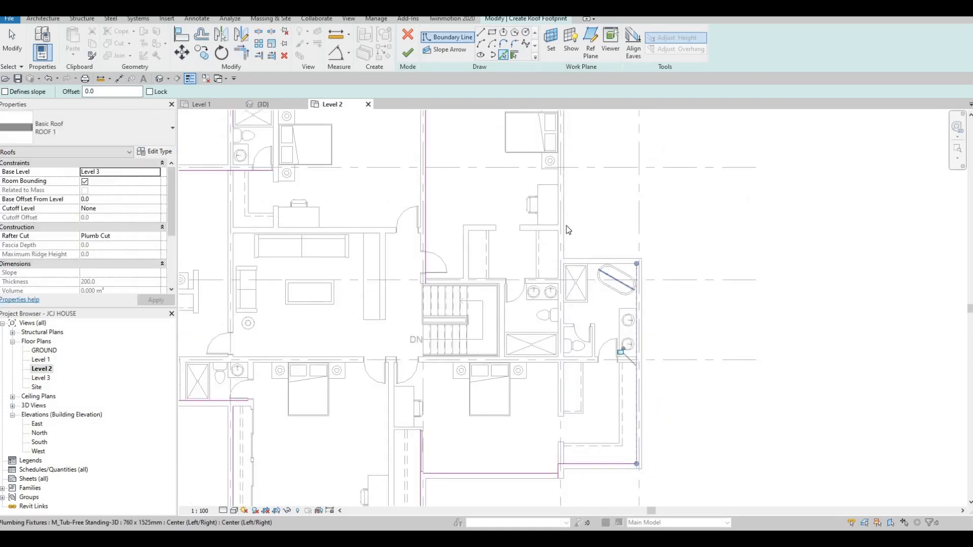
{"action": "left_click", "coordinate": [600, 262]}
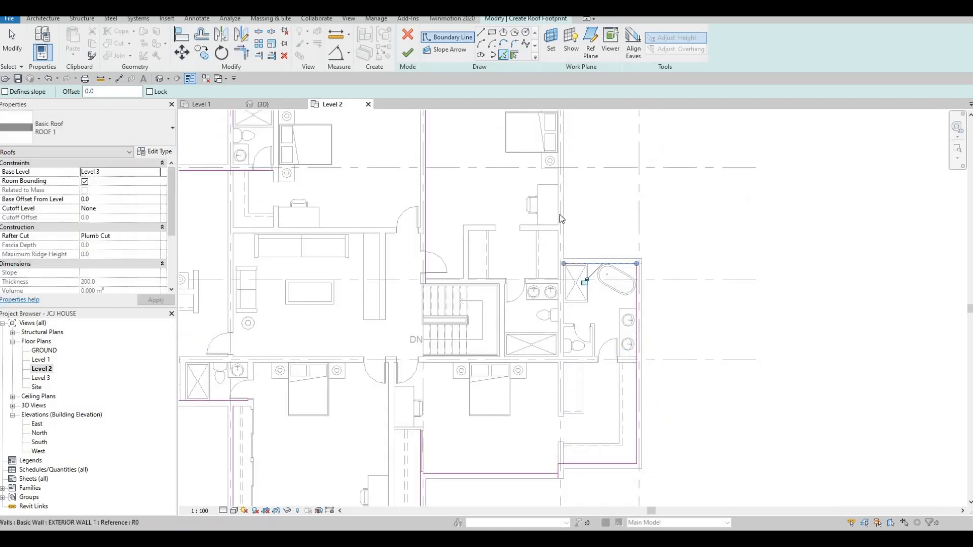
{"action": "left_click", "coordinate": [560, 177]}
{"action": "middle_click_drag", "start_coordinate": [582, 236], "coordinate": [581, 347]}
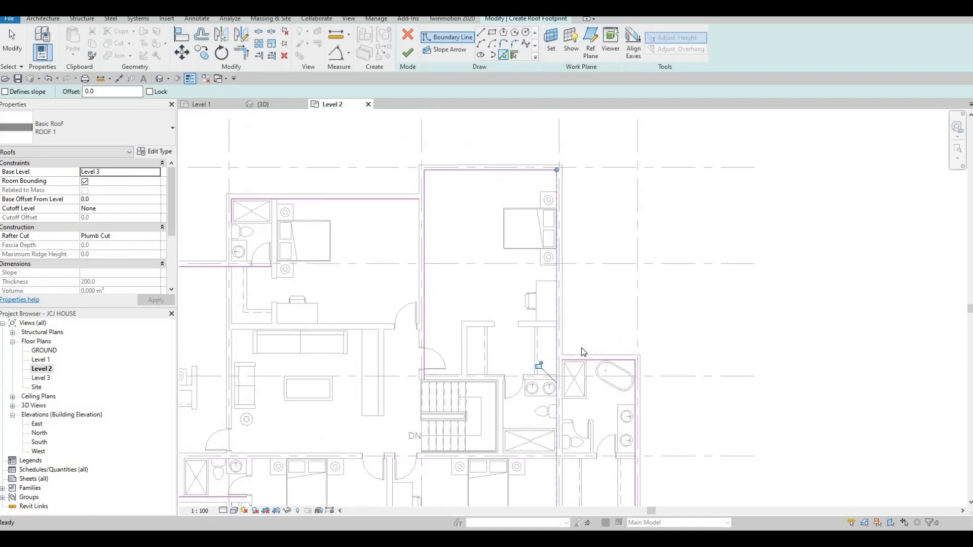
Trim the right-hand bathroom's upper boundary line into a corner with the upper-right bedroom's right boundary line
{"action": "key", "text": "Escape"}
{"action": "key", "text": "Escape"}
{"action": "key", "text": "t"}
{"action": "key", "text": "r"}
{"action": "left_click", "coordinate": [579, 359]}
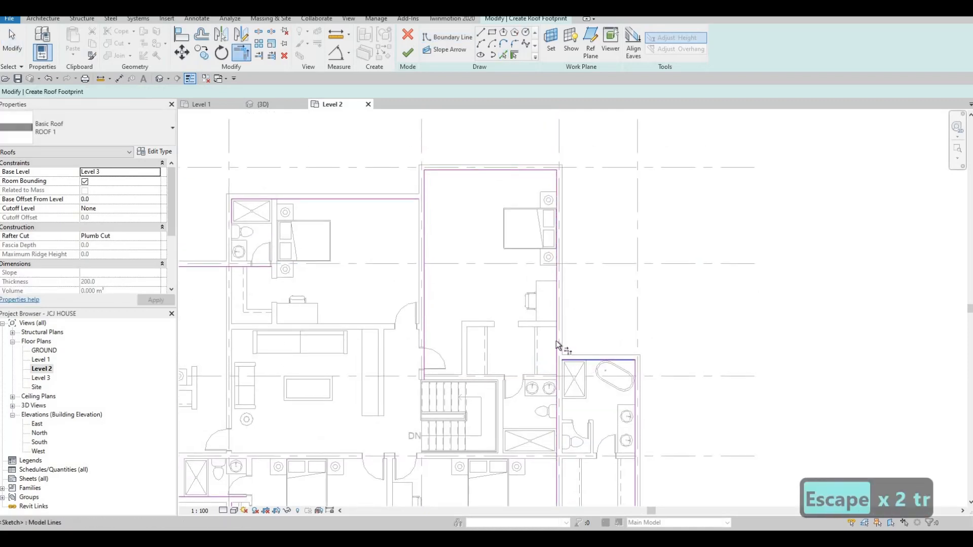
{"action": "left_click", "coordinate": [556, 341]}
Trim the lower-right bedroom's bottom boundary line into a corner with the lower bedroom's right boundary line
{"action": "scroll", "coordinate": [592, 430], "scroll_direction": "down", "scroll_amount": 1}
{"action": "middle_click_drag", "start_coordinate": [563, 497], "coordinate": [580, 393]}
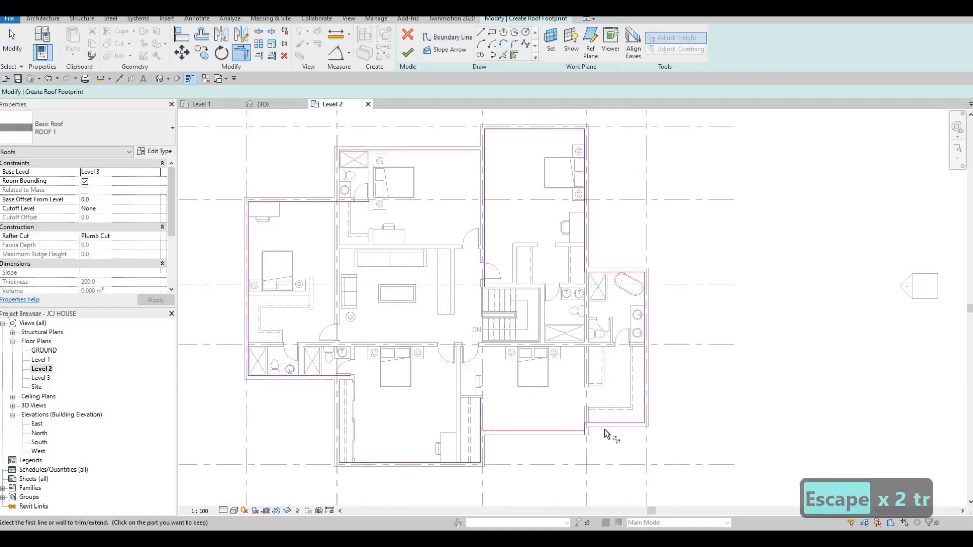
{"action": "middle_click_drag", "start_coordinate": [607, 434], "coordinate": [626, 421]}
{"action": "scroll", "coordinate": [610, 411], "scroll_direction": "up", "scroll_amount": 2}
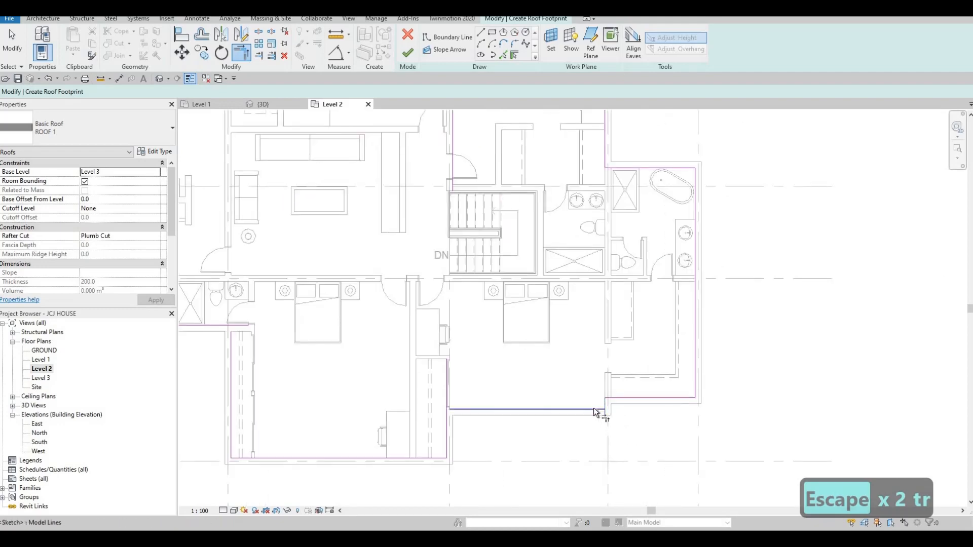
{"action": "left_click", "coordinate": [593, 409]}
{"action": "scroll", "coordinate": [594, 409], "scroll_direction": "up", "scroll_amount": 2}
{"action": "scroll", "coordinate": [587, 392], "scroll_direction": "down", "scroll_amount": 1}
{"action": "left_click", "coordinate": [472, 407]}
{"action": "left_click", "coordinate": [424, 417]}
{"action": "middle_click_drag", "start_coordinate": [427, 419], "coordinate": [549, 428]}
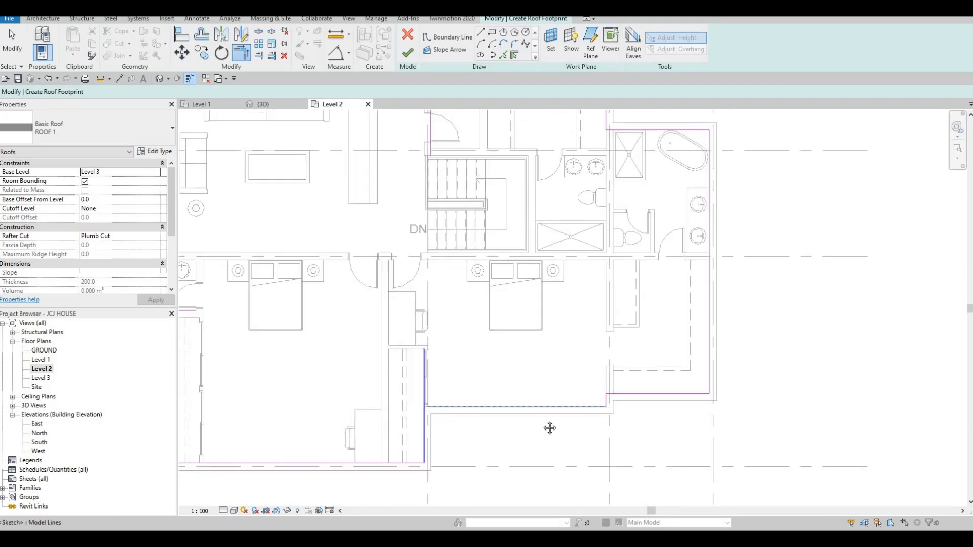
Trim the lower bedroom's left boundary line into a corner with the lower-left bathrooms' bottom boundary line
{"action": "middle_click_drag", "start_coordinate": [223, 390], "coordinate": [587, 385]}
{"action": "left_click", "coordinate": [540, 327]}
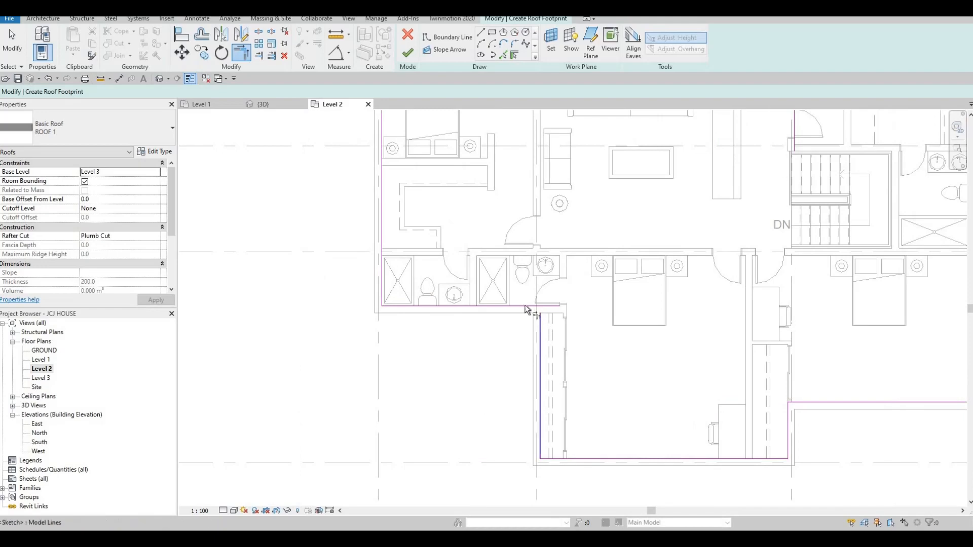
{"action": "left_click", "coordinate": [524, 306]}
Trim the upper bathroom's left boundary line into a corner with the left bedroom's top boundary line on grid B
{"action": "middle_click_drag", "start_coordinate": [506, 253], "coordinate": [525, 454]}
{"action": "scroll", "coordinate": [571, 232], "scroll_direction": "down", "scroll_amount": 1}
{"action": "scroll", "coordinate": [534, 276], "scroll_direction": "down", "scroll_amount": 1}
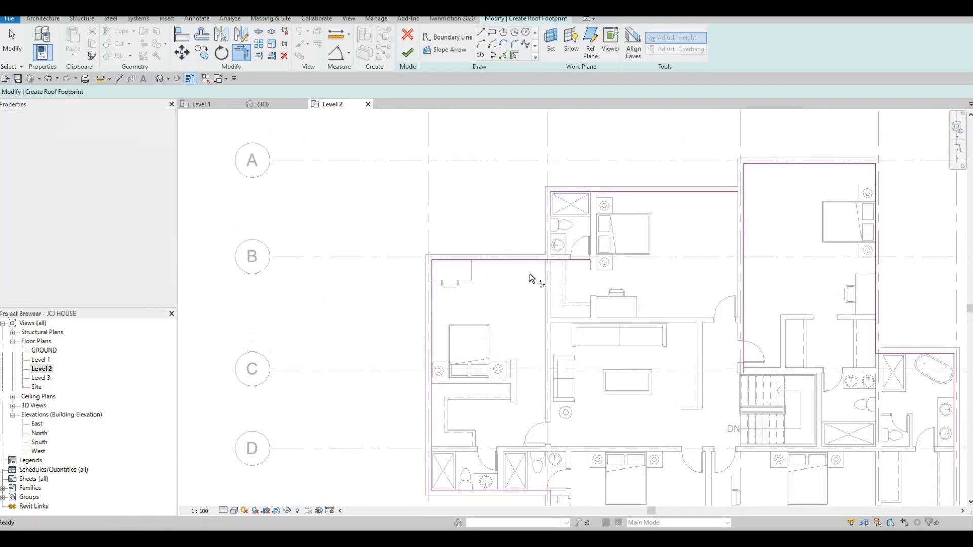
{"action": "scroll", "coordinate": [522, 284], "scroll_direction": "up", "scroll_amount": 3}
{"action": "left_click", "coordinate": [535, 205]}
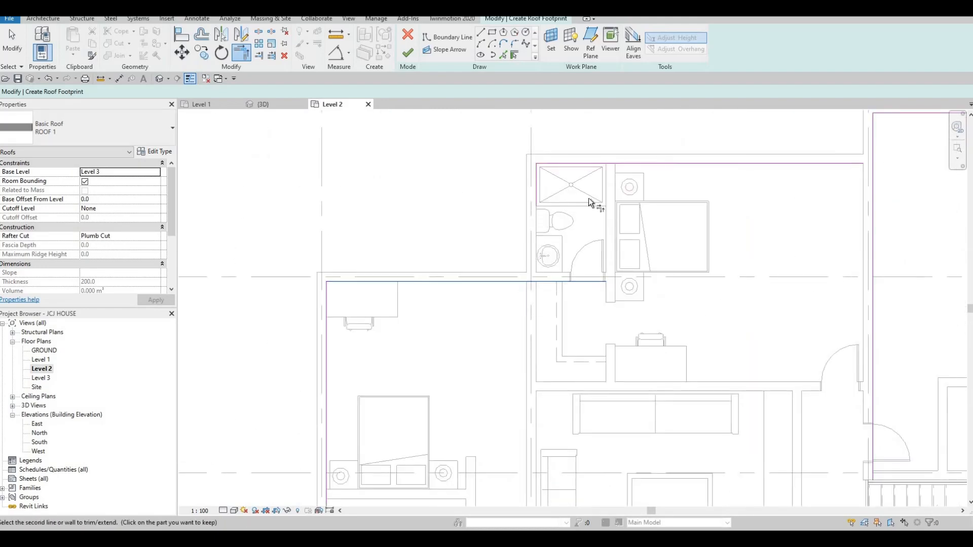
{"action": "left_click", "coordinate": [458, 278]}
Trim the upper-middle bedroom's top boundary line into a corner with the upper-right bedroom's left boundary line
{"action": "middle_click_drag", "start_coordinate": [825, 167], "coordinate": [517, 240]}
{"action": "scroll", "coordinate": [516, 241], "scroll_direction": "down", "scroll_amount": 1}
{"action": "left_click", "coordinate": [554, 229]}
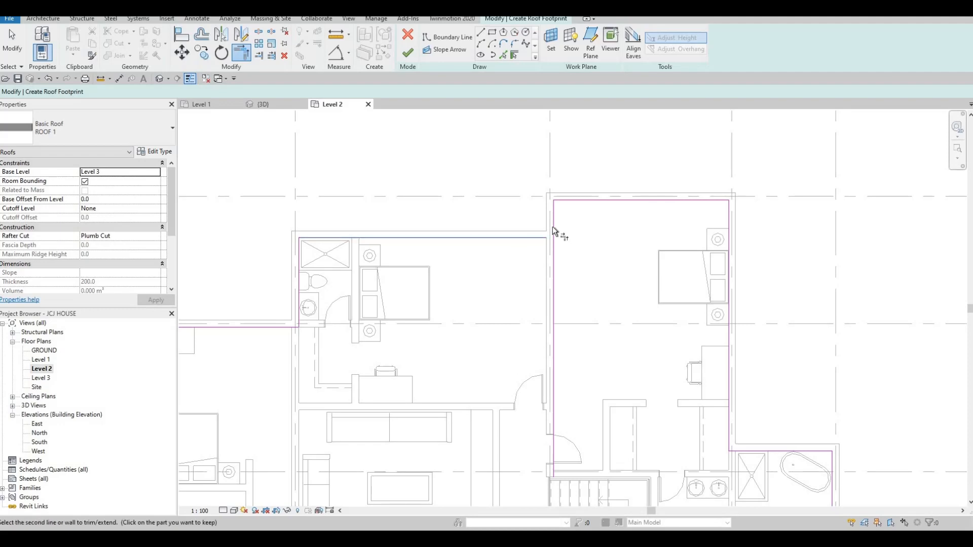
{"action": "scroll", "coordinate": [591, 274], "scroll_direction": "down", "scroll_amount": 1}
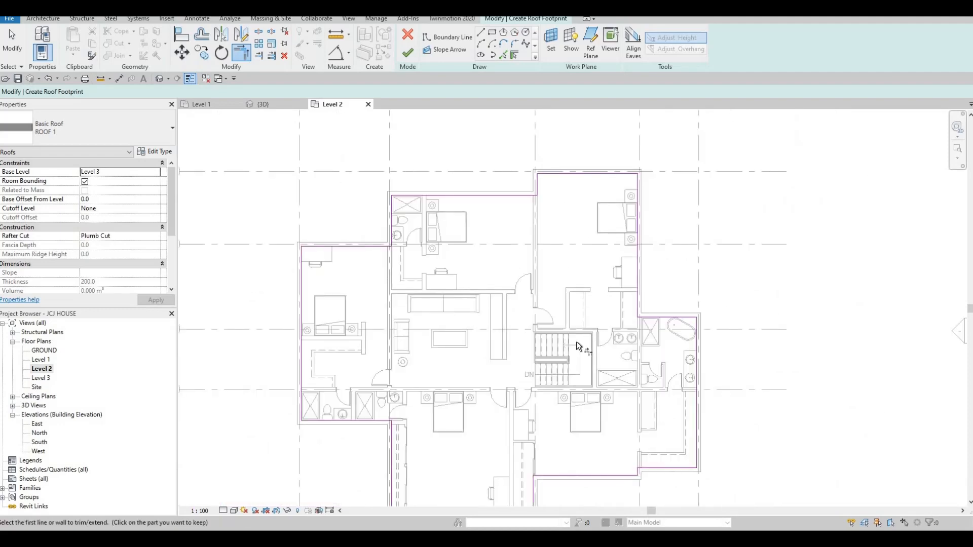
Finish the roof footprint sketch and open the 3D view with the new roof deselected
{"action": "scroll", "coordinate": [576, 346], "scroll_direction": "up", "scroll_amount": 2}
{"action": "scroll", "coordinate": [517, 325], "scroll_direction": "down", "scroll_amount": 4}
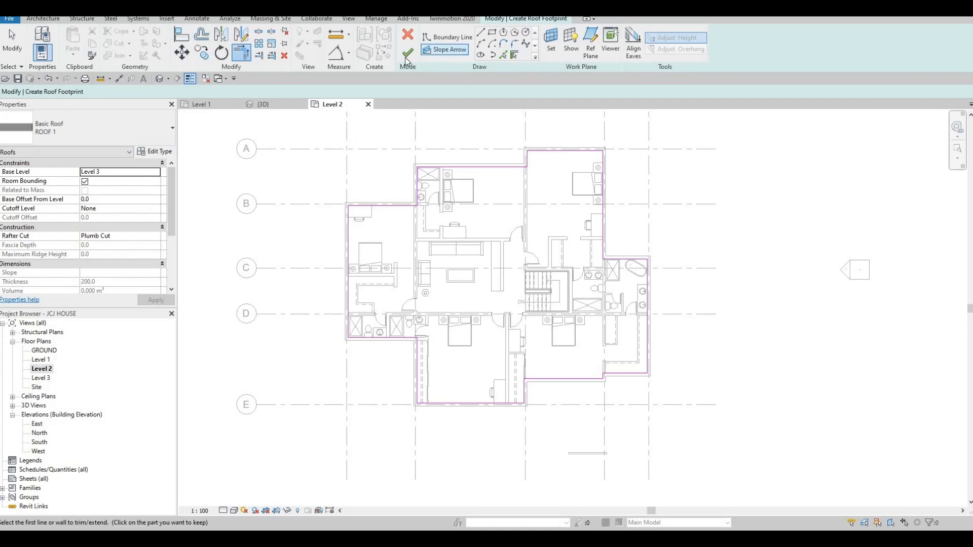
{"action": "left_click", "coordinate": [262, 104]}
{"action": "key", "text": "Escape"}
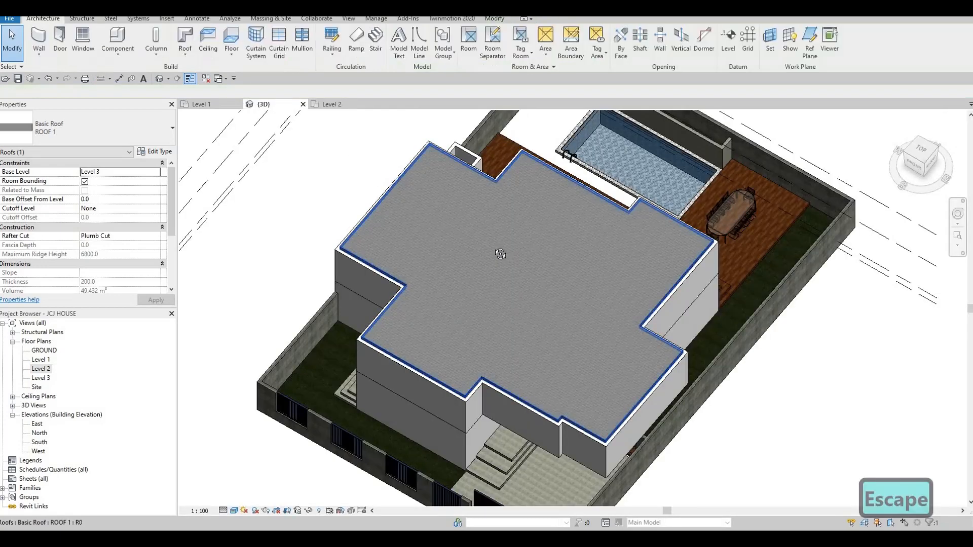
Select the whole chain of Level 2 exterior walls around the roof and set their top offset to 600
{"action": "middle_click_drag", "start_coordinate": [640, 252], "coordinate": [430, 334], "text": "shift"}
{"action": "scroll", "coordinate": [431, 334], "scroll_direction": "up", "scroll_amount": 5}
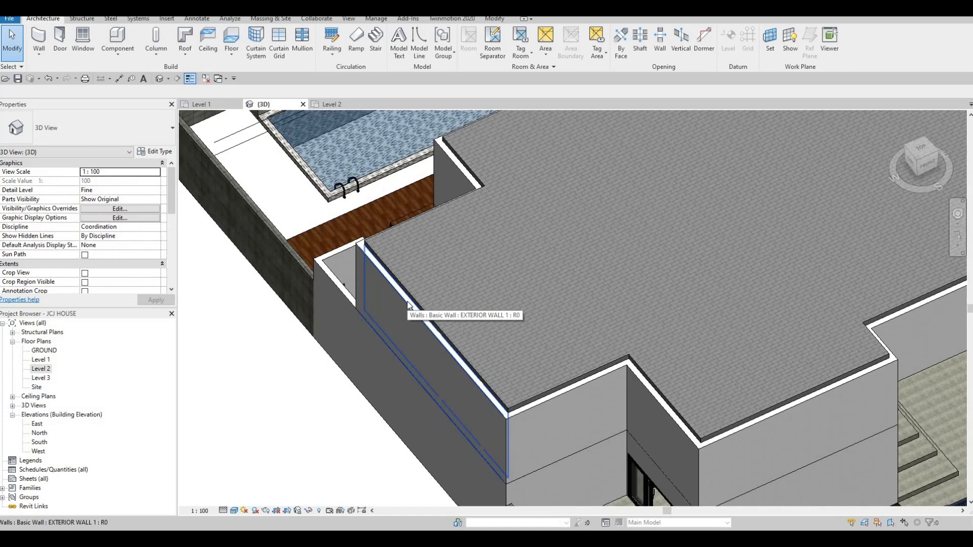
{"action": "key", "text": "Tab"}
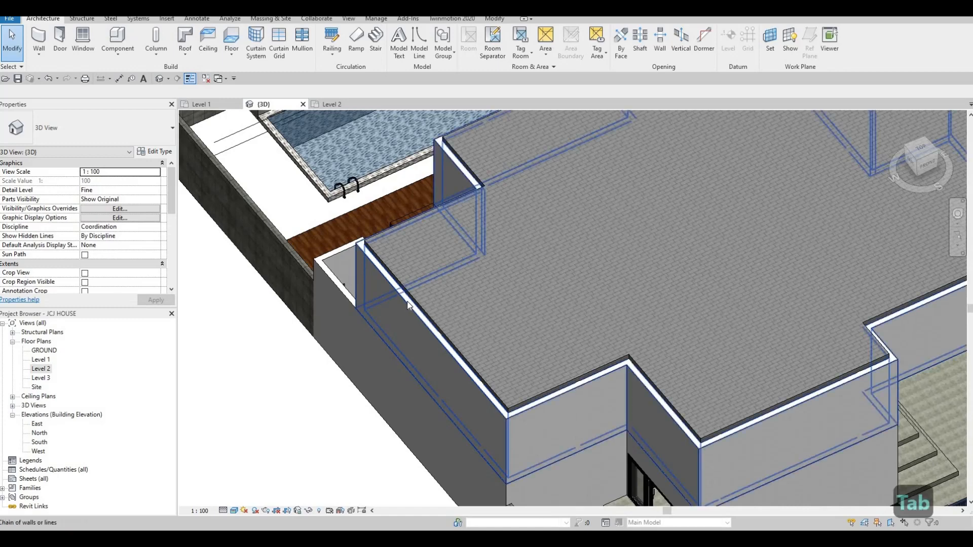
{"action": "left_click", "coordinate": [408, 304]}
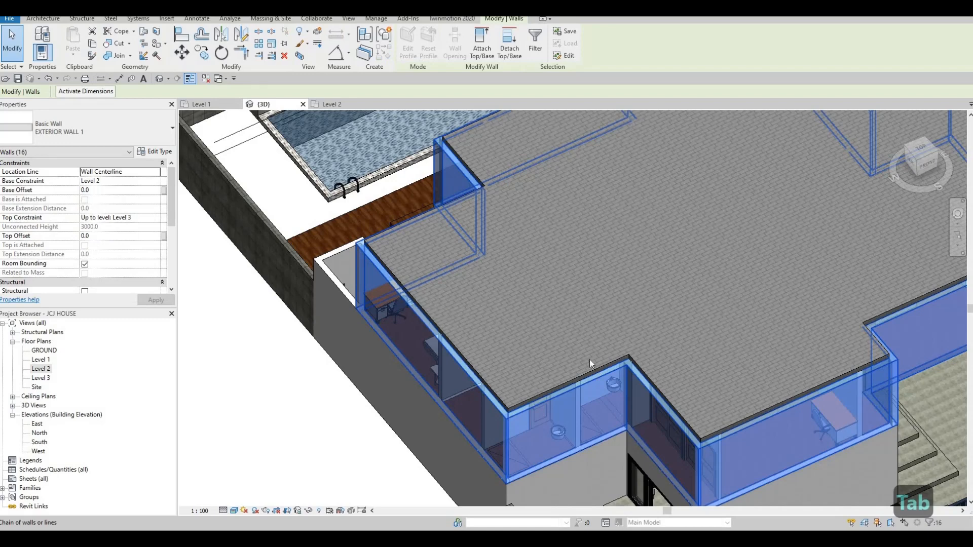
{"action": "scroll", "coordinate": [488, 339], "scroll_direction": "down", "scroll_amount": 3}
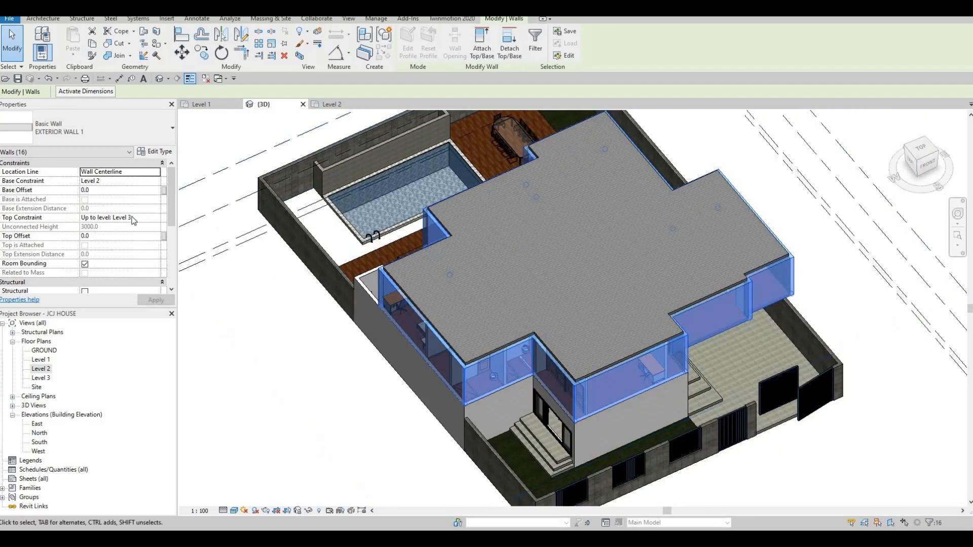
{"action": "left_click", "coordinate": [101, 236]}
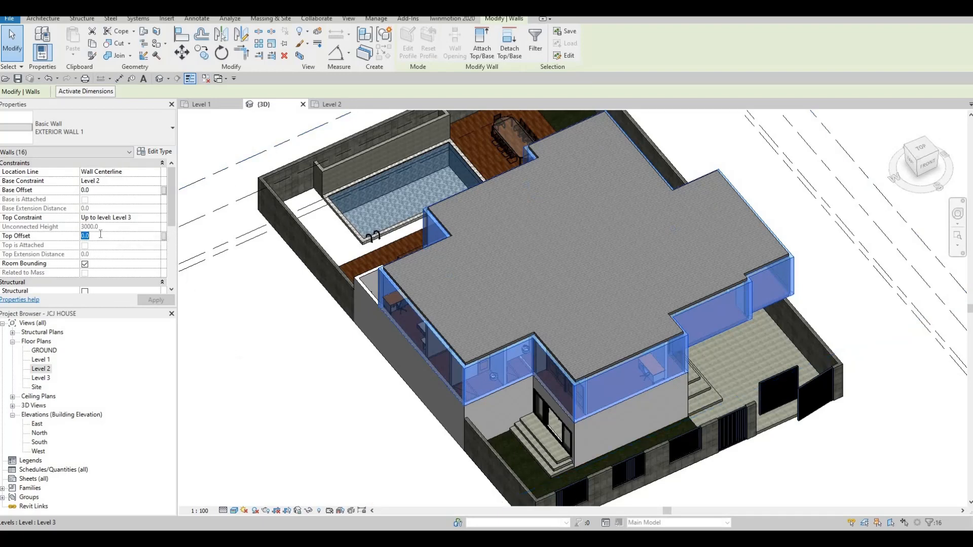
{"action": "type", "text": "600"}
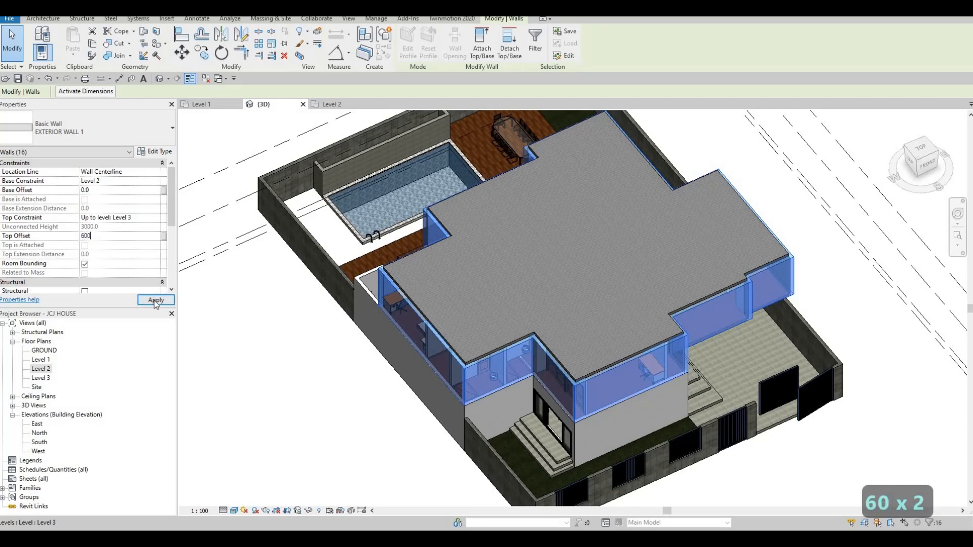
{"action": "left_click", "coordinate": [155, 300]}
{"action": "key", "text": "Escape"}
{"action": "key", "text": "Escape"}
{"action": "key", "text": "Escape"}
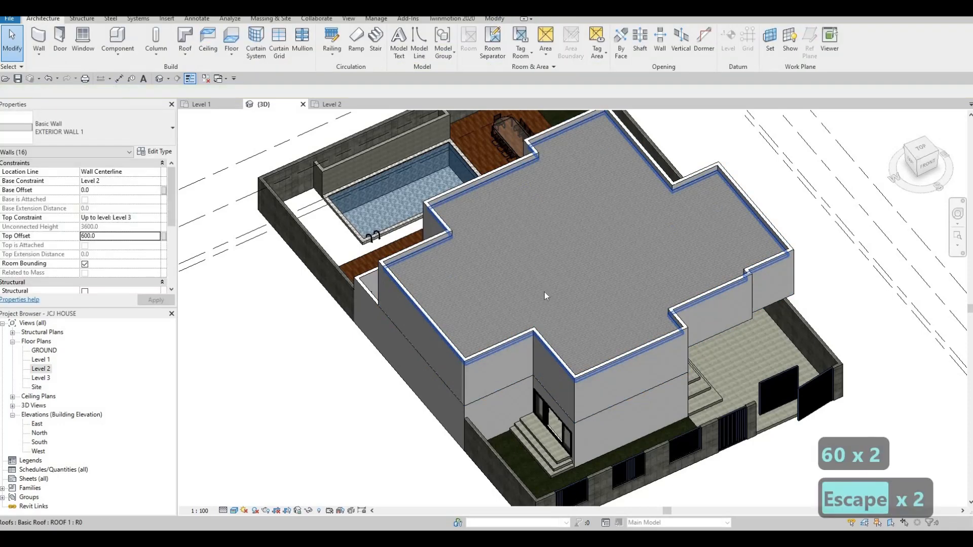
Look over the raised parapet walls in 3D and open the Level 1 floor plan
{"action": "middle_click_drag", "start_coordinate": [540, 301], "coordinate": [43, 366], "text": "shift"}
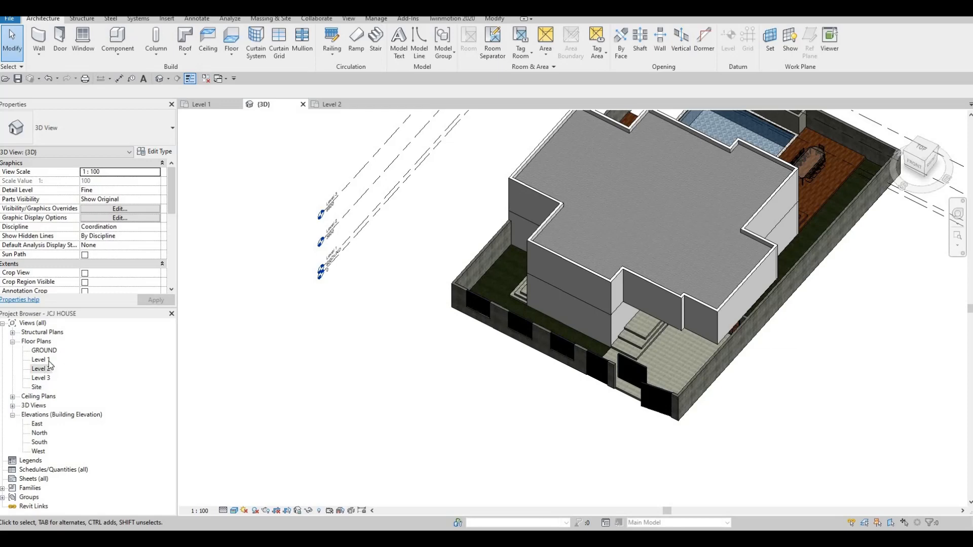
{"action": "double_click", "coordinate": [42, 359]}
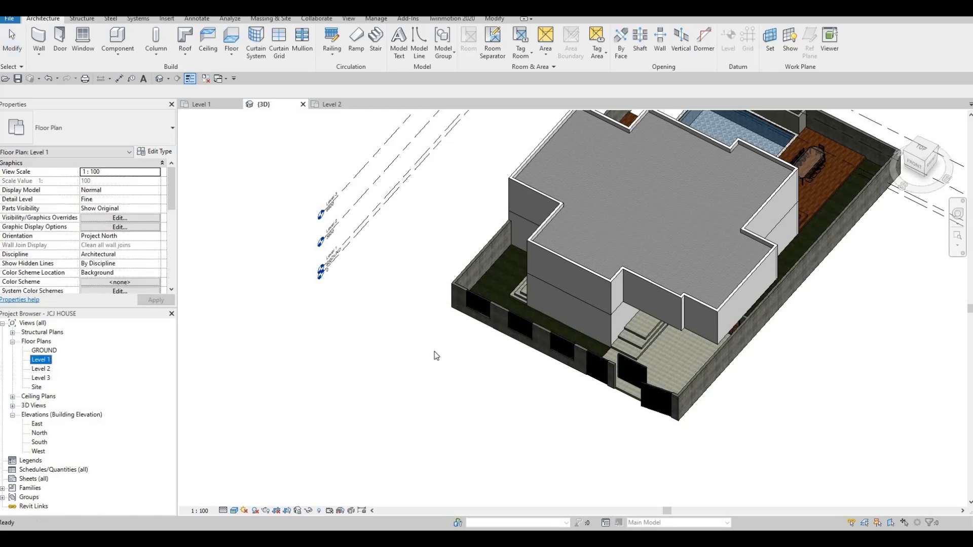
{"action": "key", "text": "Escape"}
{"action": "middle_click_drag", "start_coordinate": [461, 327], "coordinate": [455, 352]}
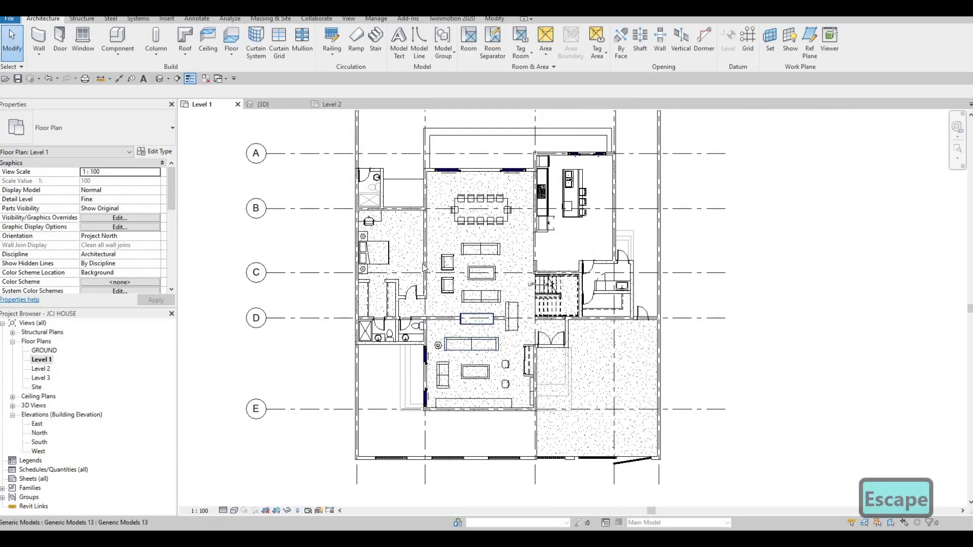
{"action": "middle_click_drag", "start_coordinate": [367, 174], "coordinate": [361, 190]}
{"action": "scroll", "coordinate": [365, 171], "scroll_direction": "up", "scroll_amount": 3}
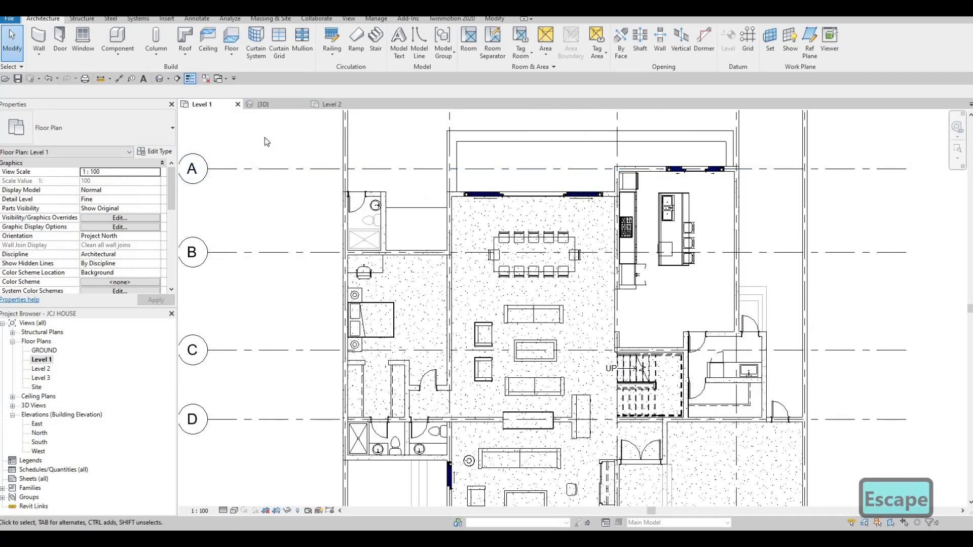
{"action": "scroll", "coordinate": [227, 124], "scroll_direction": "down", "scroll_amount": 3}
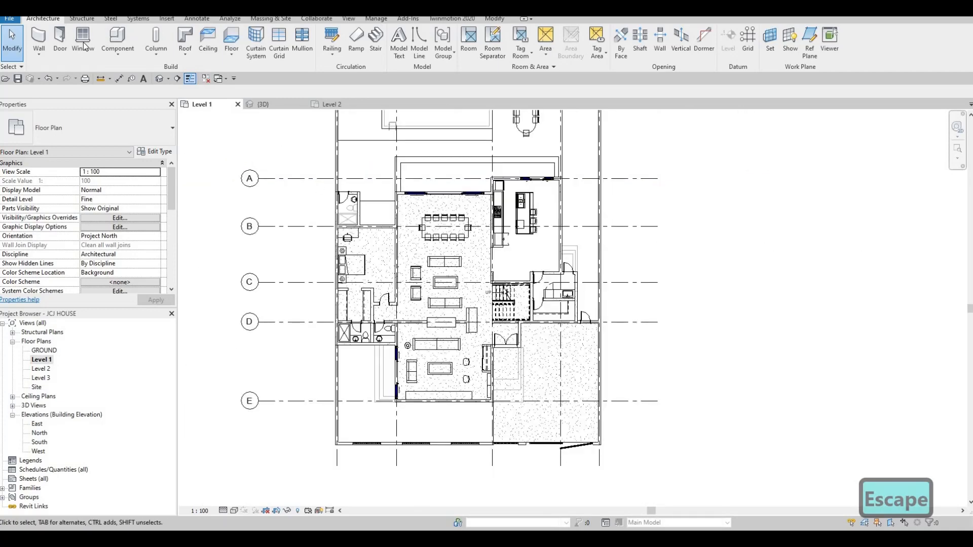
Draw a Curtain Wall about 2500 mm long inside the left bedroom's upper exterior wall along grid B
{"action": "left_click", "coordinate": [39, 36]}
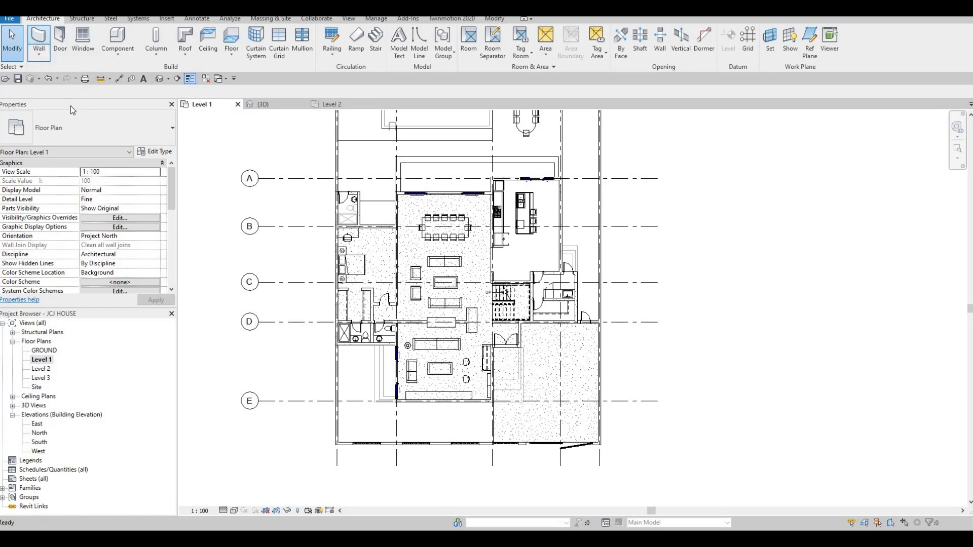
{"action": "left_click", "coordinate": [151, 131]}
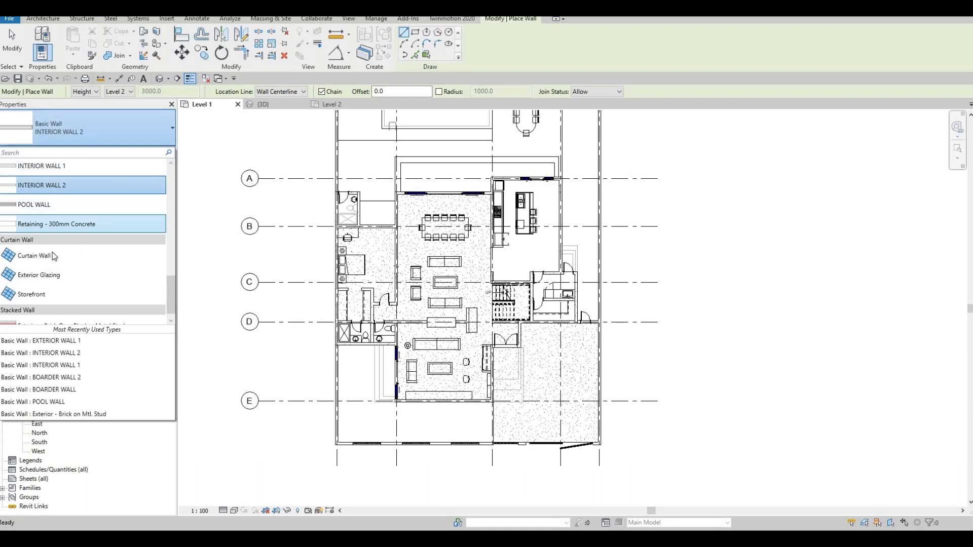
{"action": "scroll", "coordinate": [46, 247], "scroll_direction": "down", "scroll_amount": 1}
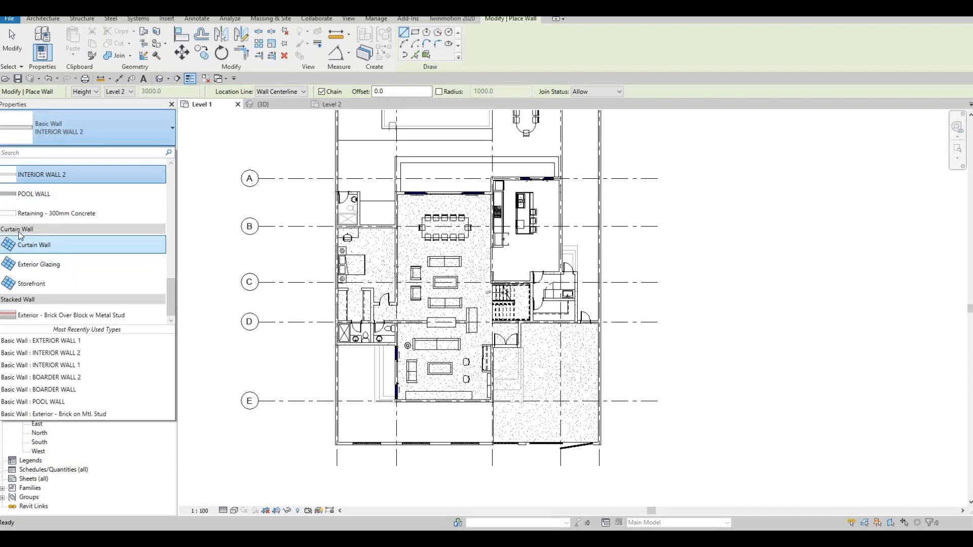
{"action": "left_click", "coordinate": [37, 248]}
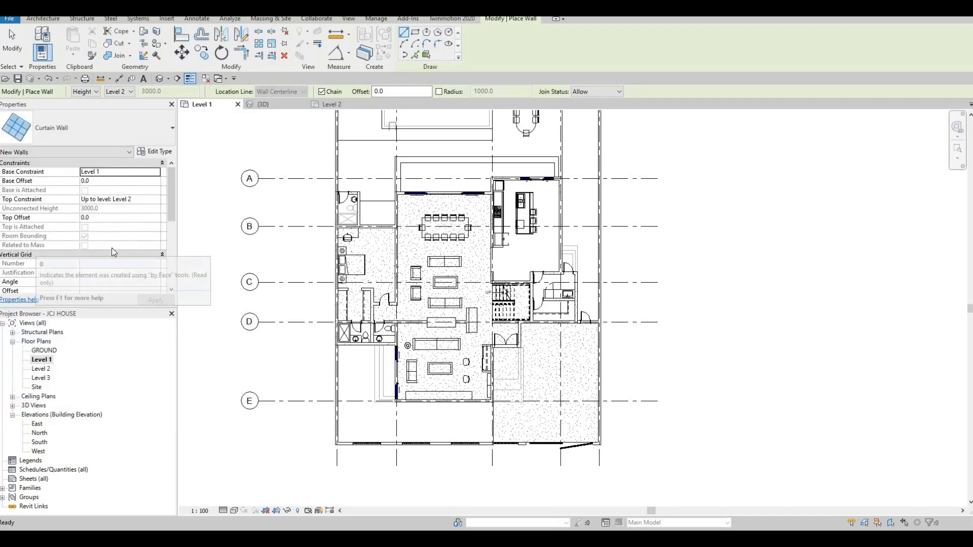
{"action": "scroll", "coordinate": [363, 177], "scroll_direction": "up", "scroll_amount": 6}
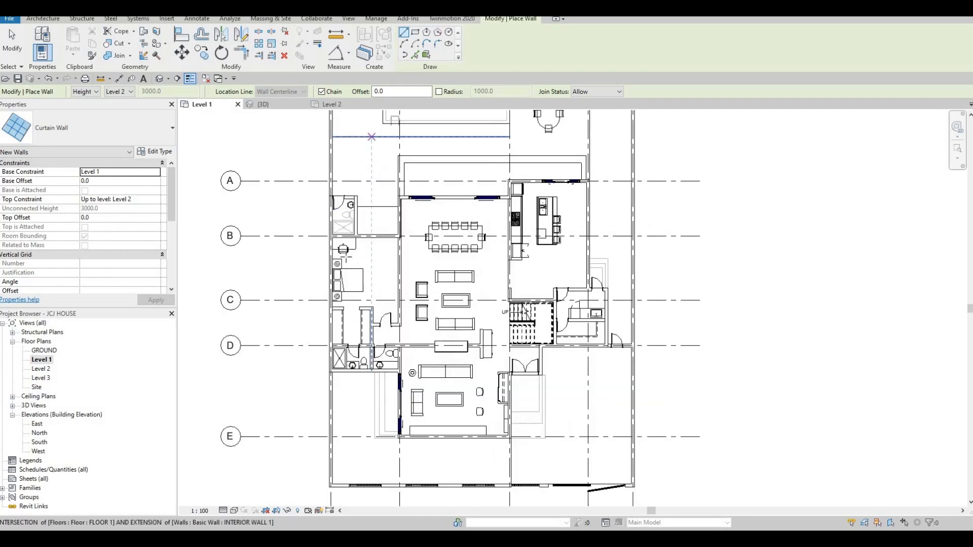
{"action": "middle_click_drag", "start_coordinate": [314, 367], "coordinate": [339, 271]}
{"action": "scroll", "coordinate": [338, 270], "scroll_direction": "up", "scroll_amount": 2}
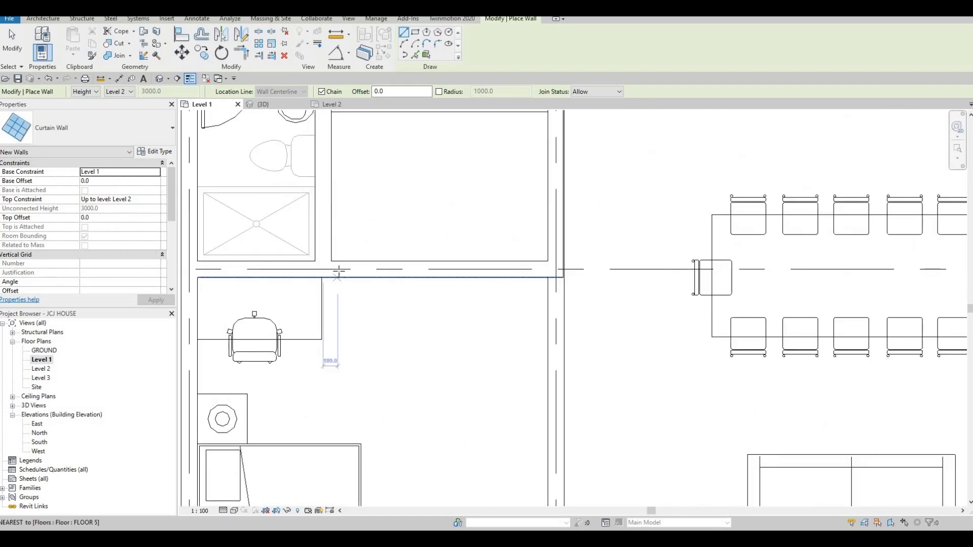
{"action": "left_click", "coordinate": [339, 269]}
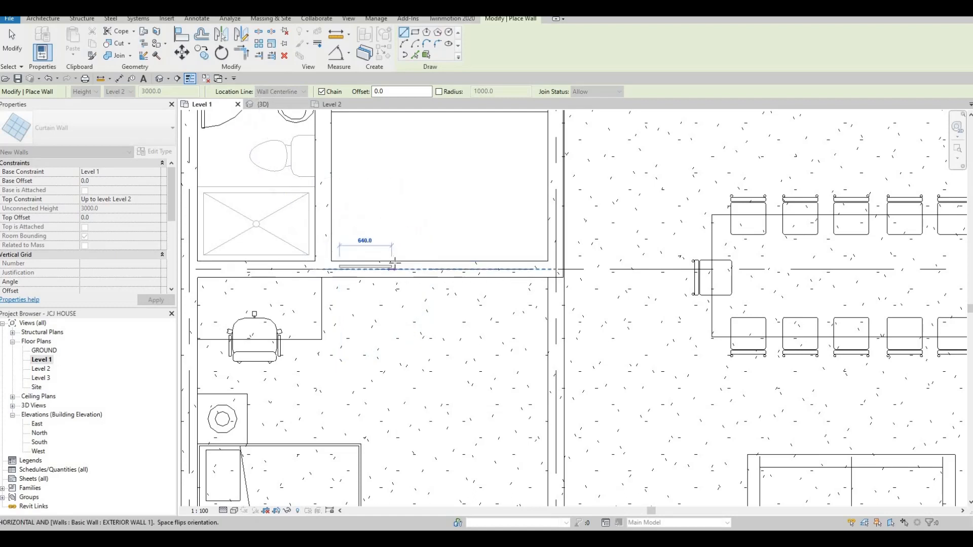
{"action": "scroll", "coordinate": [539, 269], "scroll_direction": "up", "scroll_amount": 3}
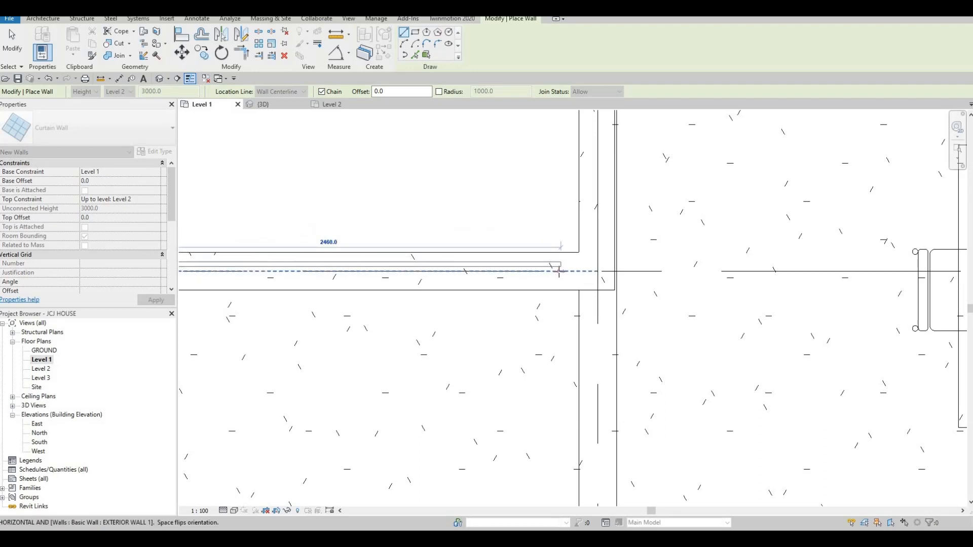
{"action": "scroll", "coordinate": [641, 282], "scroll_direction": "down", "scroll_amount": 2}
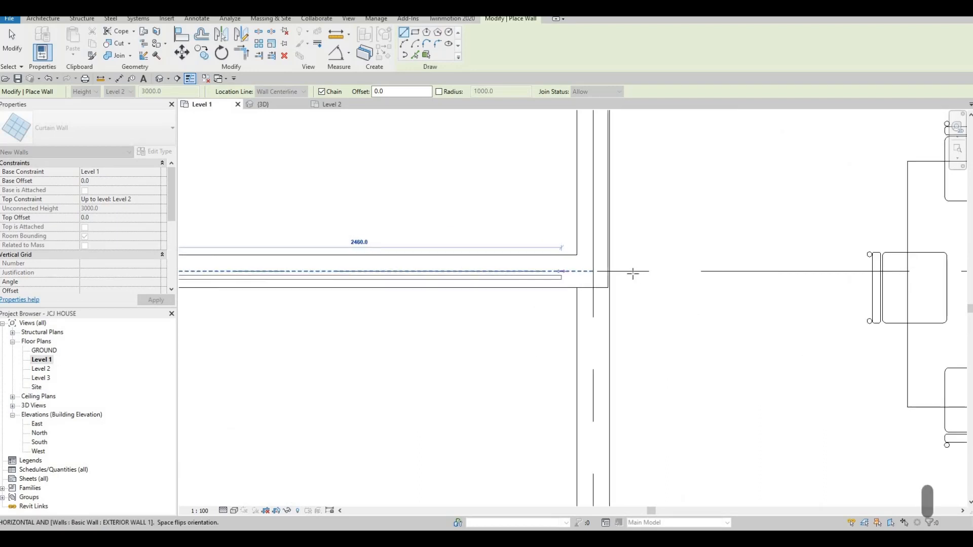
{"action": "scroll", "coordinate": [432, 124], "scroll_direction": "down", "scroll_amount": 3}
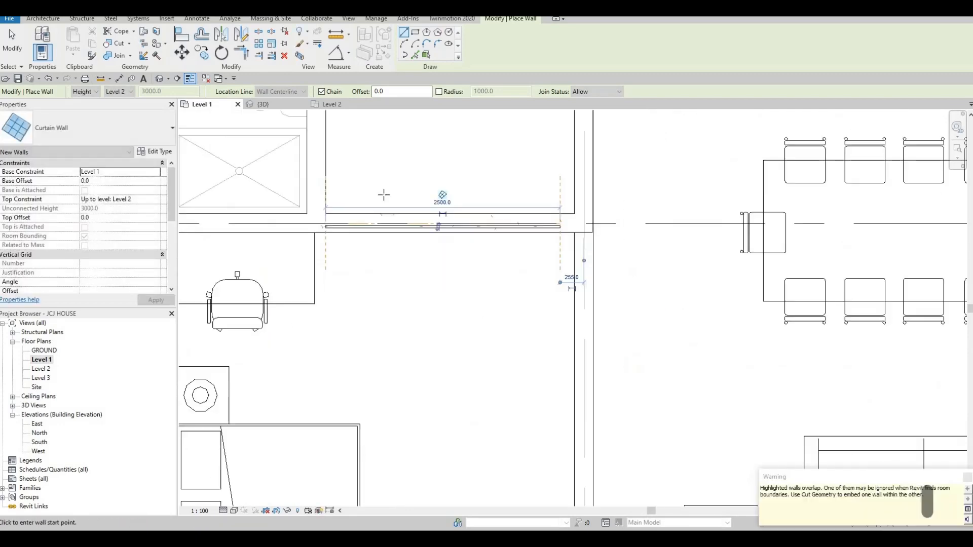
{"action": "key", "text": "Escape"}
{"action": "scroll", "coordinate": [396, 185], "scroll_direction": "up", "scroll_amount": 2}
{"action": "key", "text": "Escape"}
Shorten the new curtain wall from its left end to a length of about 2360 mm
{"action": "left_click", "coordinate": [306, 239]}
{"action": "scroll", "coordinate": [289, 237], "scroll_direction": "up", "scroll_amount": 2}
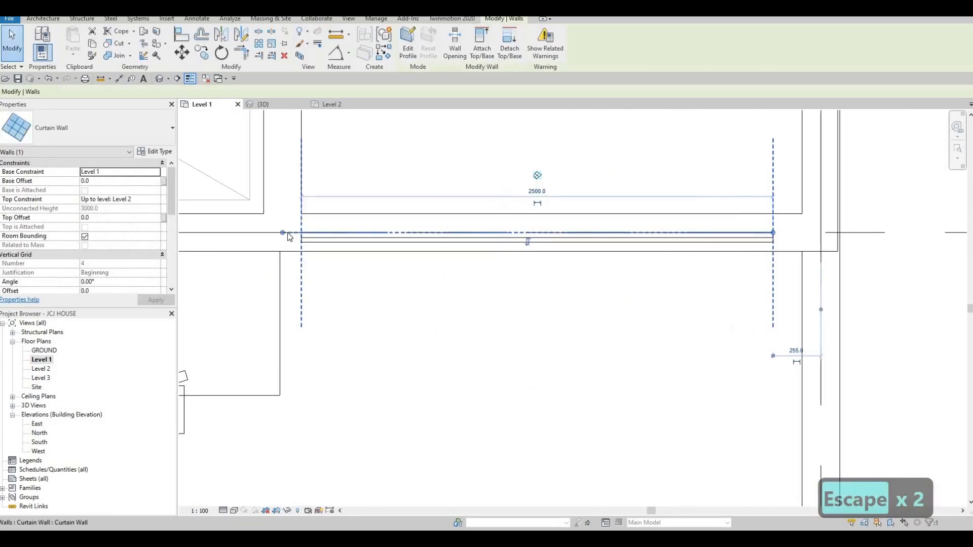
{"action": "left_click_drag", "start_coordinate": [283, 233], "coordinate": [333, 228]}
{"action": "scroll", "coordinate": [369, 196], "scroll_direction": "down", "scroll_amount": 1}
{"action": "scroll", "coordinate": [333, 229], "scroll_direction": "up", "scroll_amount": 1}
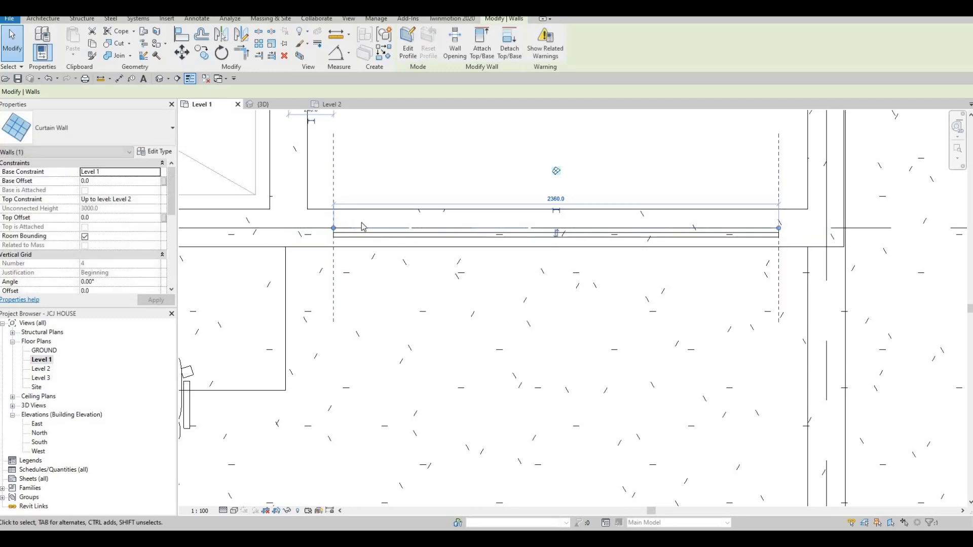
Draw another Curtain Wall inside the kitchen's right exterior wall beside the island, spanning across grid B
{"action": "scroll", "coordinate": [344, 228], "scroll_direction": "up", "scroll_amount": 1}
{"action": "scroll", "coordinate": [363, 226], "scroll_direction": "down", "scroll_amount": 1}
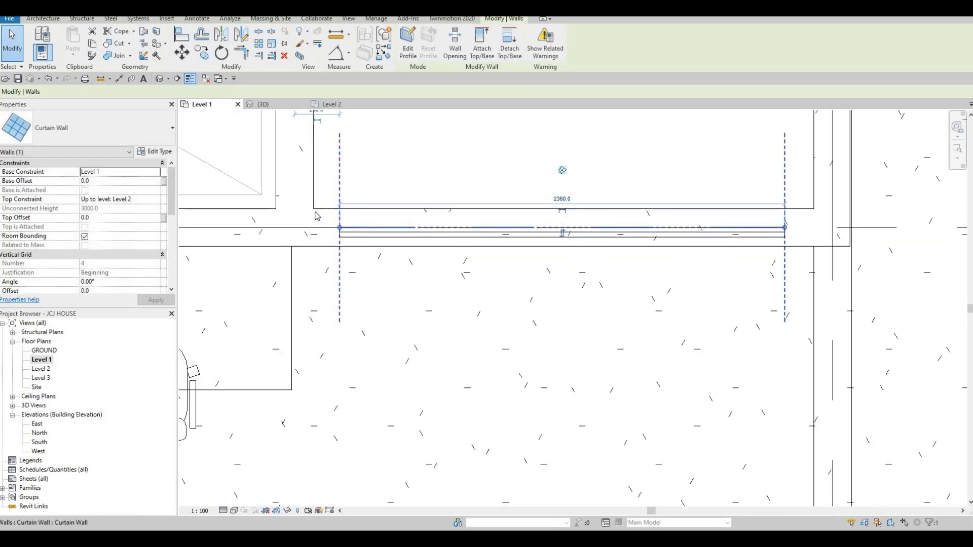
{"action": "scroll", "coordinate": [405, 226], "scroll_direction": "down", "scroll_amount": 1}
{"action": "scroll", "coordinate": [421, 296], "scroll_direction": "down", "scroll_amount": 2}
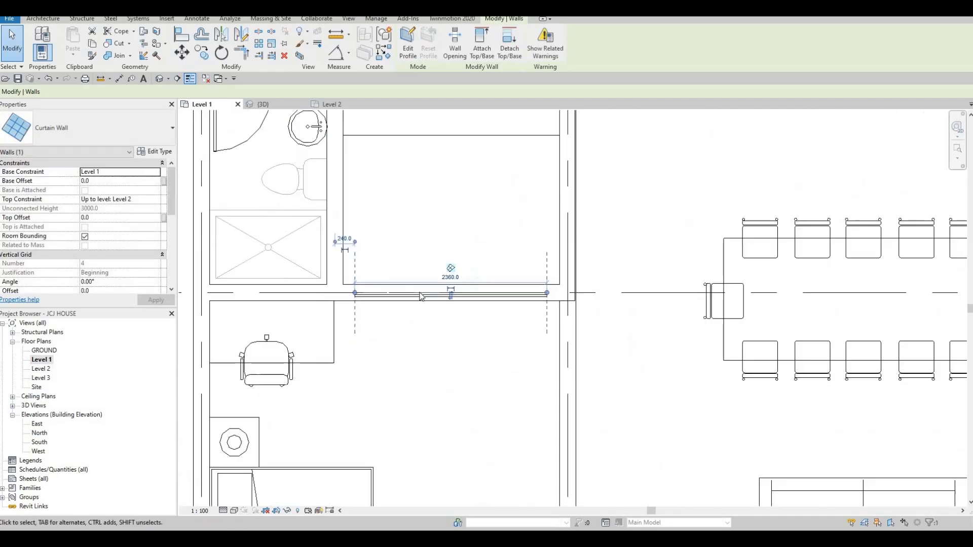
{"action": "key", "text": "Escape"}
{"action": "left_click", "coordinate": [421, 296]}
{"action": "key", "text": "c"}
{"action": "key", "text": "s"}
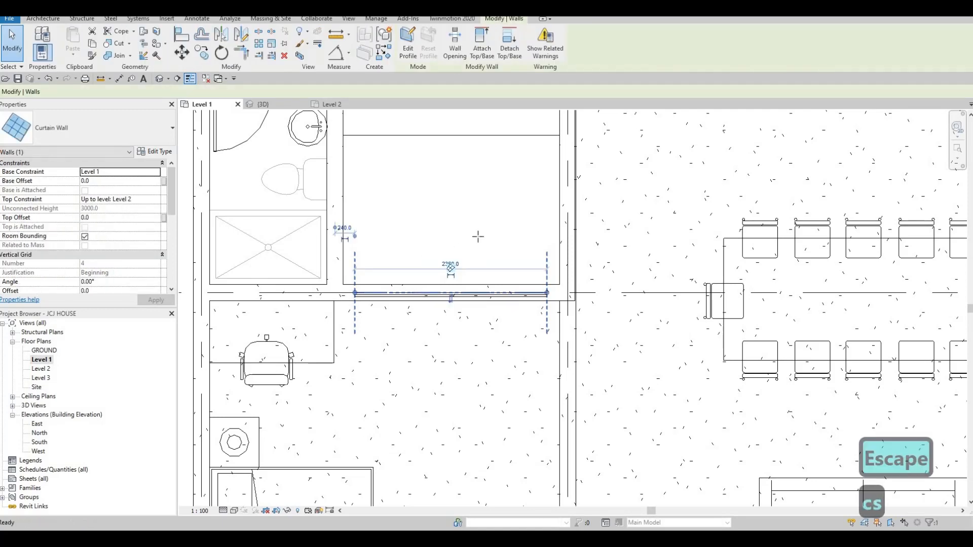
{"action": "scroll", "coordinate": [456, 243], "scroll_direction": "down", "scroll_amount": 2}
{"action": "scroll", "coordinate": [478, 283], "scroll_direction": "up", "scroll_amount": 1}
{"action": "scroll", "coordinate": [478, 287], "scroll_direction": "up", "scroll_amount": 1}
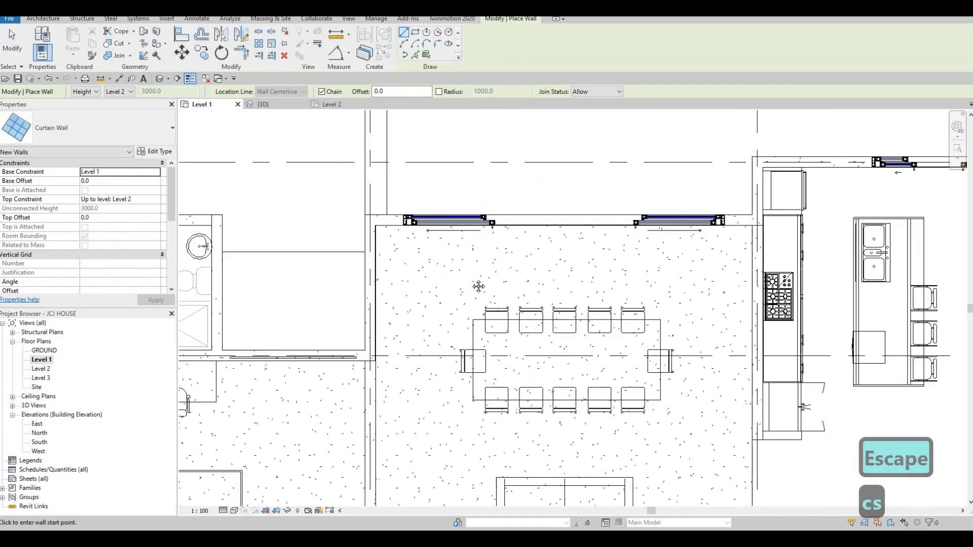
{"action": "scroll", "coordinate": [479, 287], "scroll_direction": "down", "scroll_amount": 4}
{"action": "scroll", "coordinate": [656, 303], "scroll_direction": "up", "scroll_amount": 2}
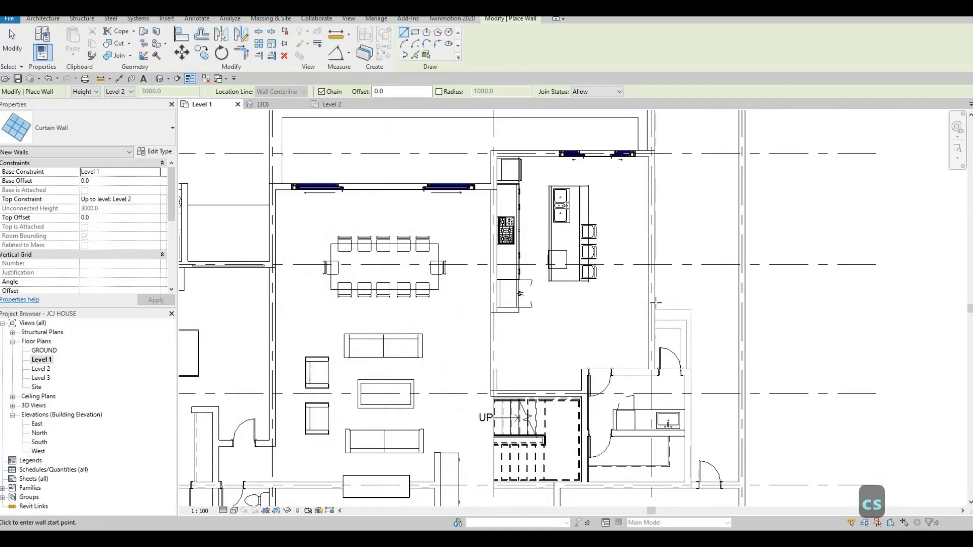
{"action": "scroll", "coordinate": [655, 303], "scroll_direction": "up", "scroll_amount": 1}
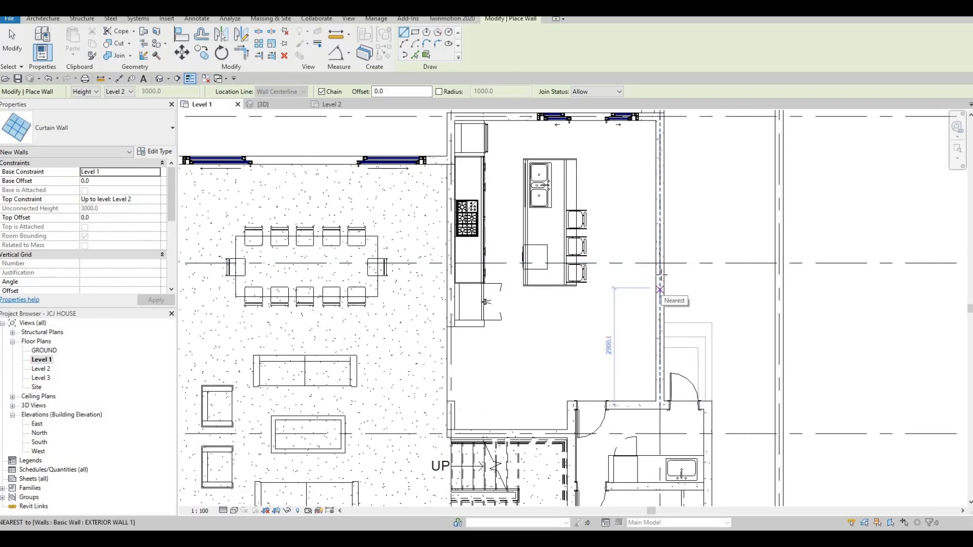
{"action": "left_click", "coordinate": [659, 283]}
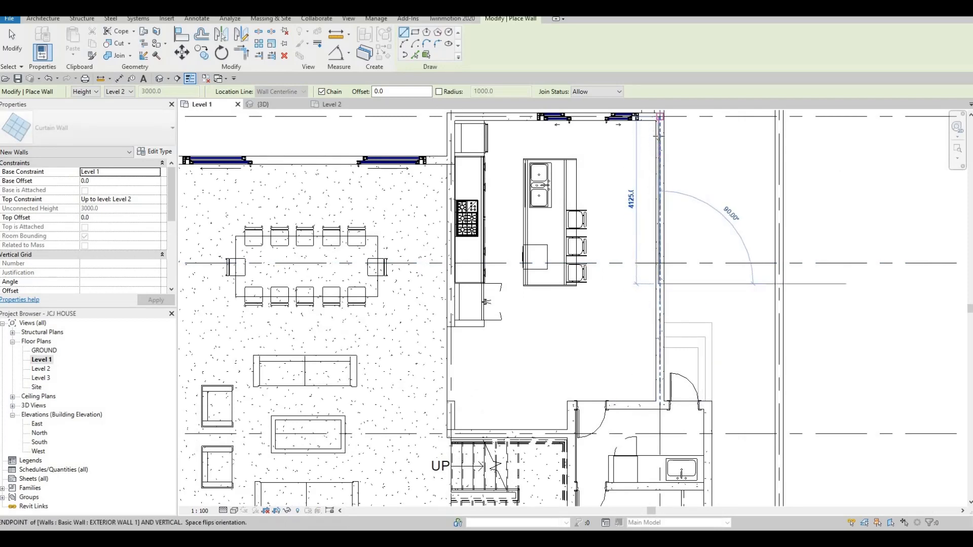
{"action": "scroll", "coordinate": [658, 135], "scroll_direction": "up", "scroll_amount": 1}
{"action": "left_click", "coordinate": [658, 146]}
{"action": "key", "text": "Escape"}
{"action": "key", "text": "Escape"}
{"action": "scroll", "coordinate": [661, 217], "scroll_direction": "down", "scroll_amount": 2}
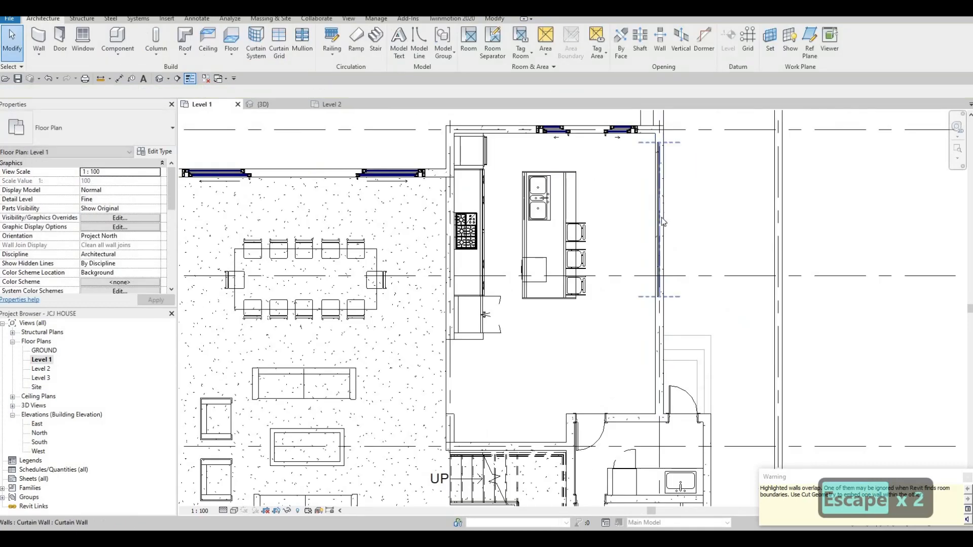
{"action": "middle_click_drag", "start_coordinate": [659, 300], "coordinate": [659, 266]}
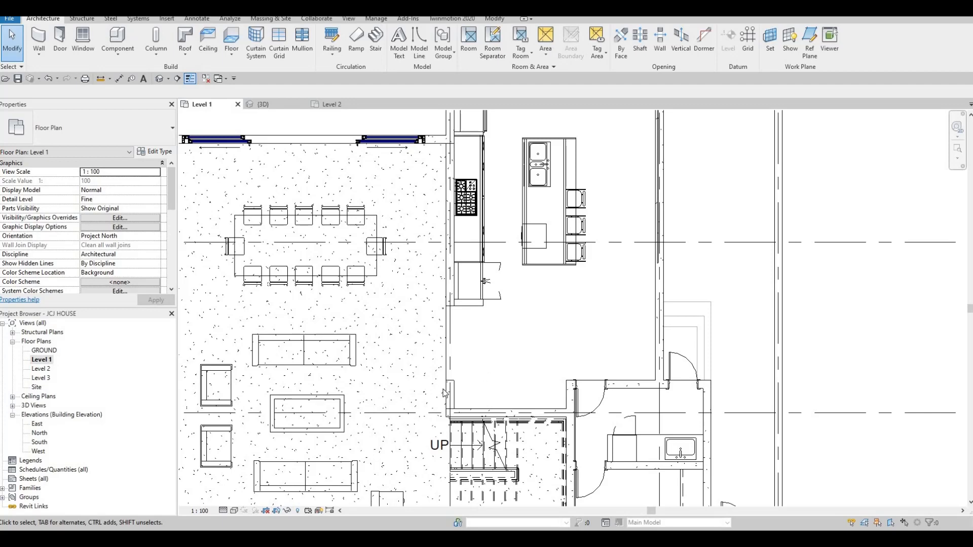
{"action": "scroll", "coordinate": [449, 377], "scroll_direction": "up", "scroll_amount": 3}
{"action": "key", "text": "Escape"}
{"action": "left_click", "coordinate": [459, 368]}
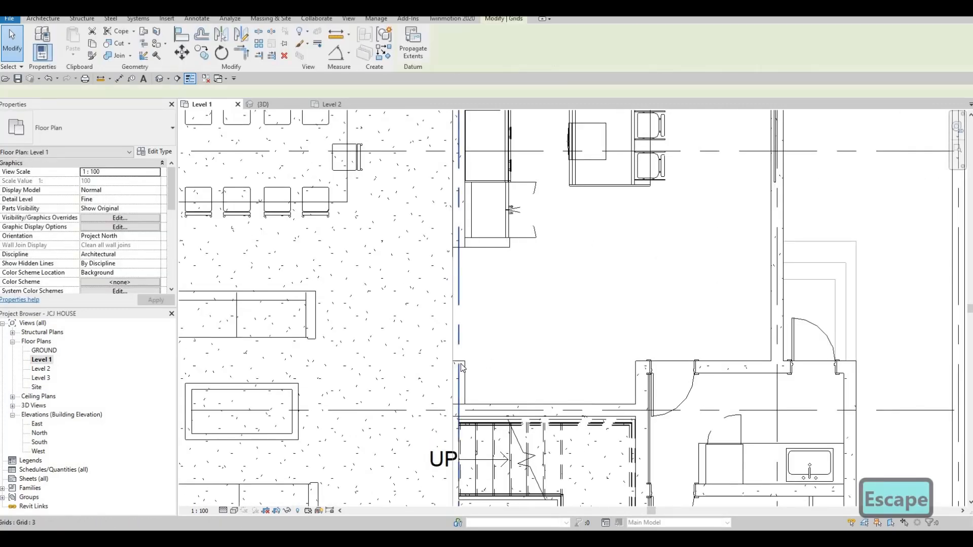
{"action": "key", "text": "Escape"}
{"action": "scroll", "coordinate": [461, 368], "scroll_direction": "down", "scroll_amount": 2}
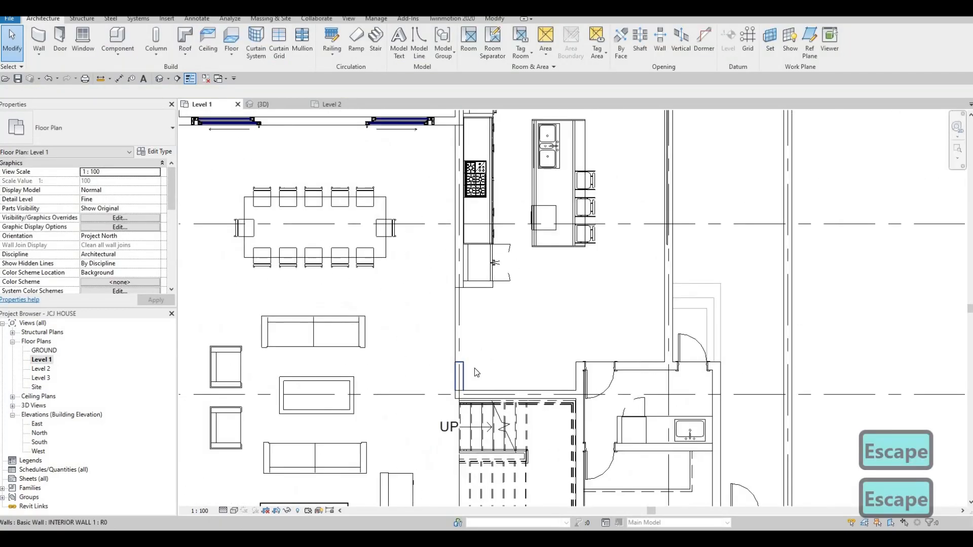
{"action": "scroll", "coordinate": [496, 343], "scroll_direction": "up", "scroll_amount": 4}
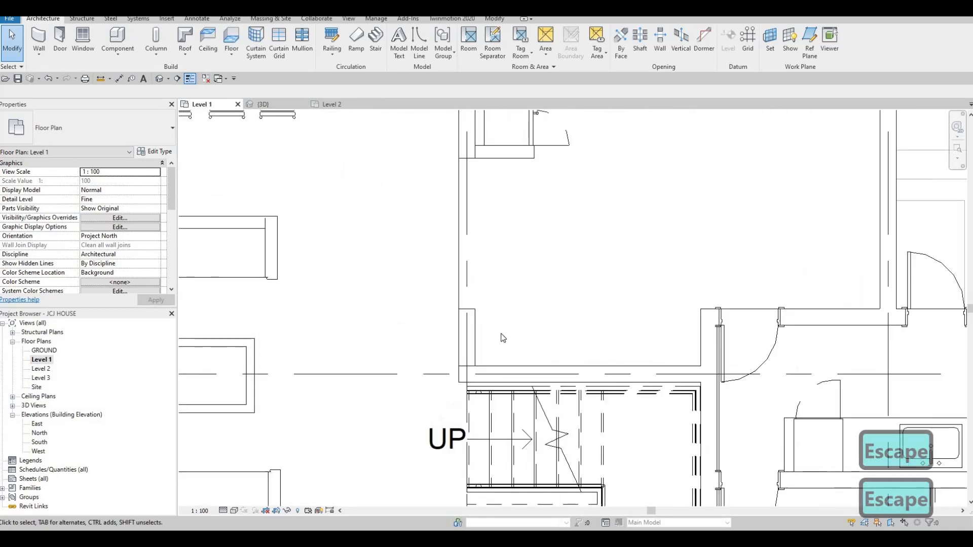
{"action": "scroll", "coordinate": [576, 376], "scroll_direction": "down", "scroll_amount": 4}
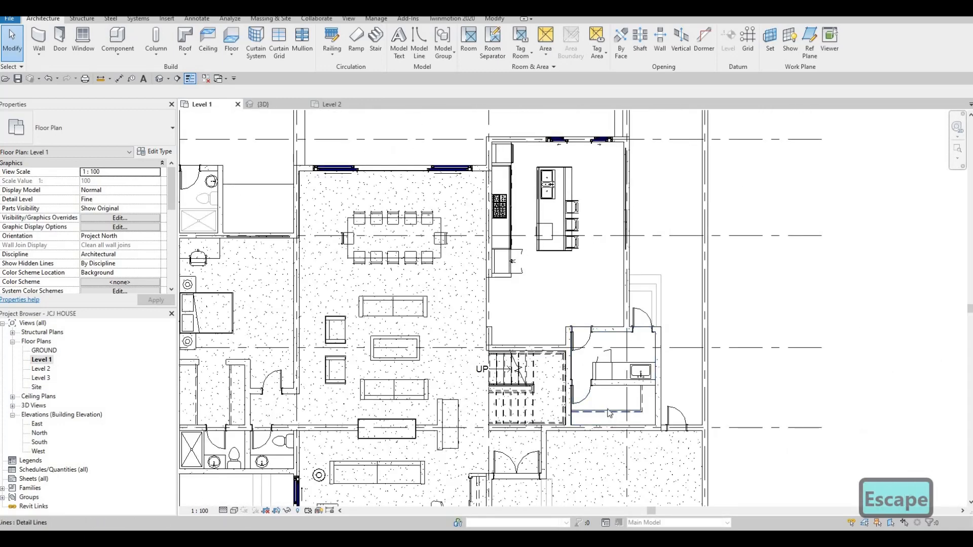
Draw a horizontal Thin Lines detail line across the kitchen recess above the stairs, between the short wall and the opposite wall
{"action": "left_click", "coordinate": [605, 413]}
{"action": "key", "text": "Escape"}
{"action": "key", "text": "c"}
{"action": "key", "text": "s"}
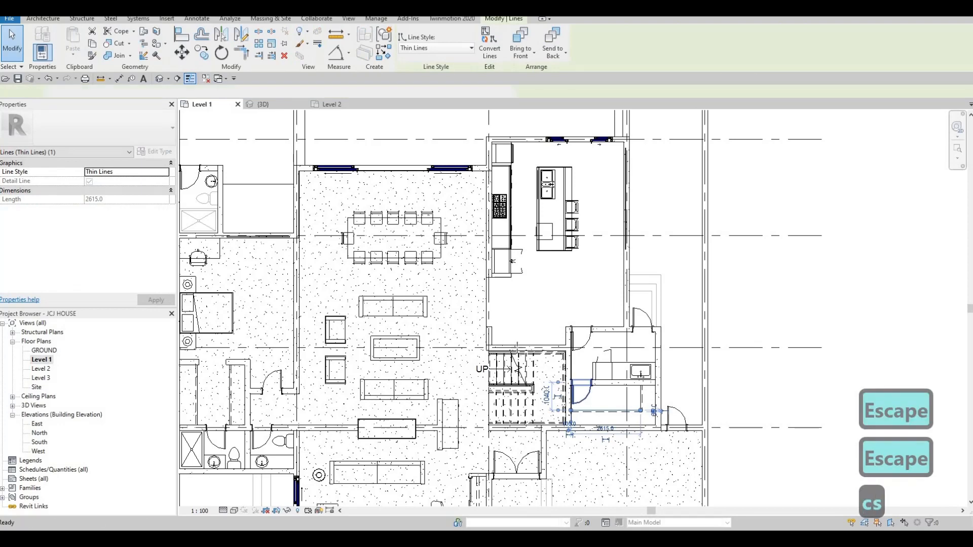
{"action": "scroll", "coordinate": [508, 341], "scroll_direction": "up", "scroll_amount": 4}
{"action": "left_click", "coordinate": [520, 347]}
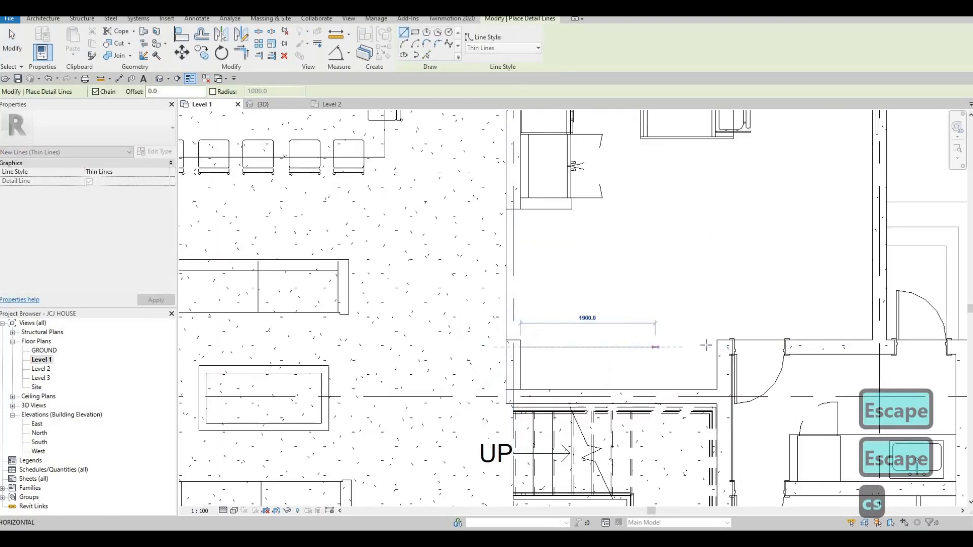
{"action": "left_click", "coordinate": [716, 347]}
{"action": "key", "text": "Escape"}
{"action": "scroll", "coordinate": [708, 347], "scroll_direction": "down", "scroll_amount": 4}
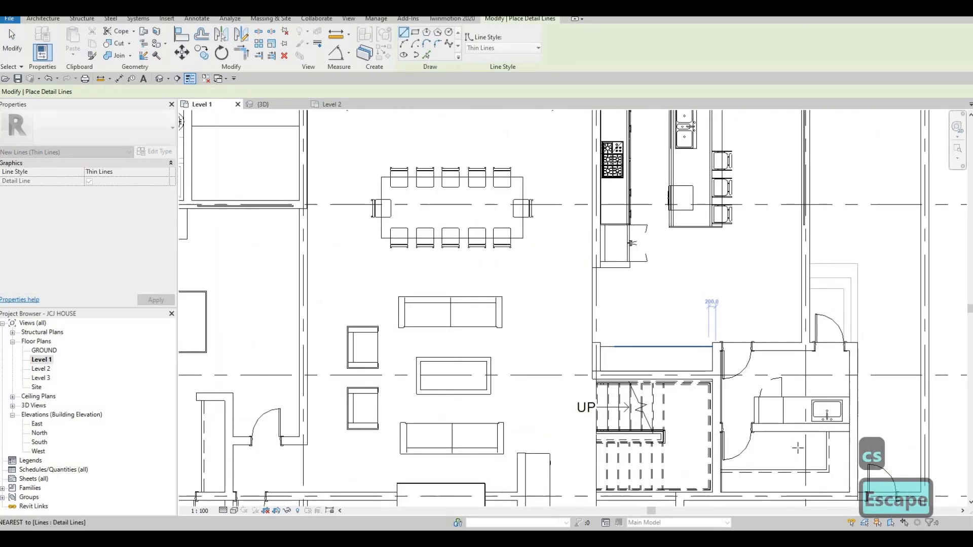
{"action": "key", "text": "Escape"}
Draw a <Demolished> detail line about 2770 mm long across the same recess, beside the Thin Lines counter edge
{"action": "left_click", "coordinate": [785, 457]}
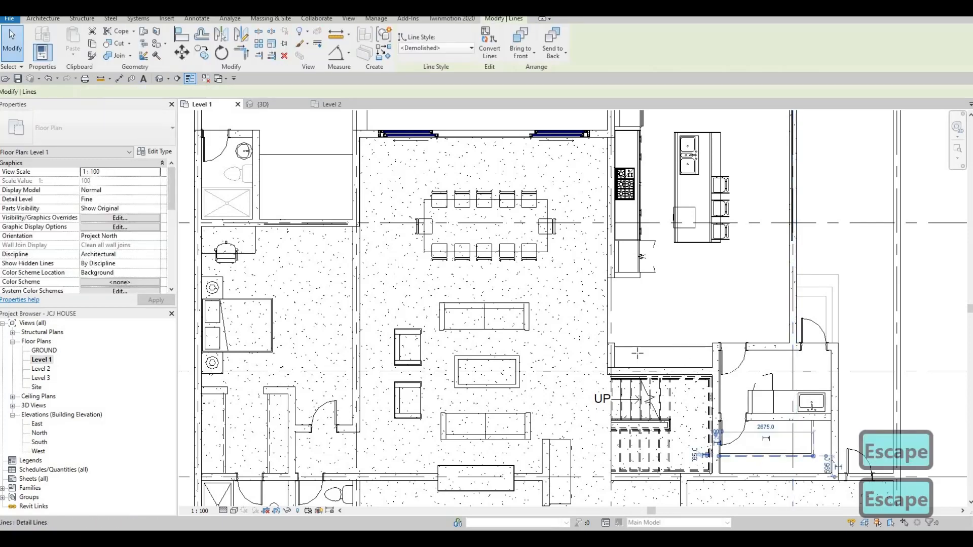
{"action": "key", "text": "c"}
{"action": "key", "text": "s"}
{"action": "scroll", "coordinate": [651, 347], "scroll_direction": "up", "scroll_amount": 6}
{"action": "left_click", "coordinate": [512, 349]}
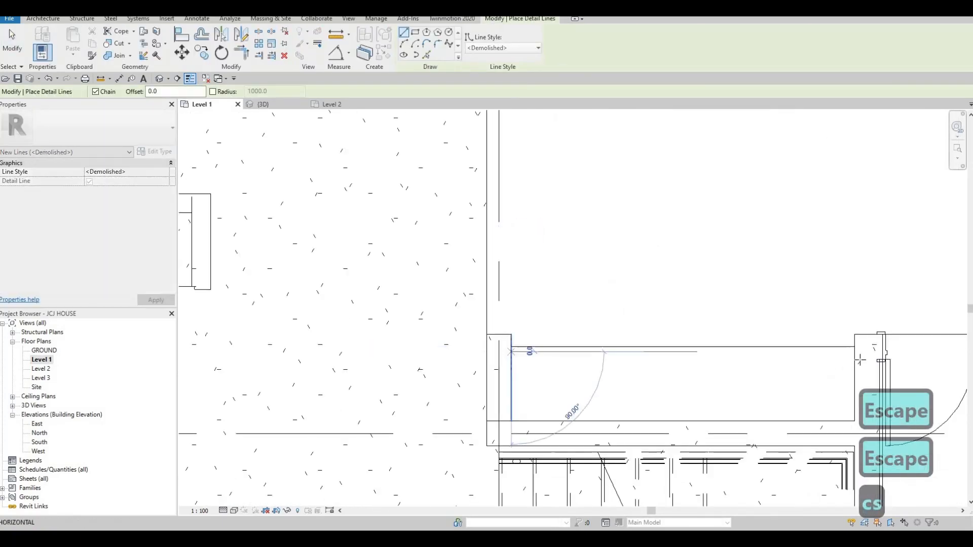
{"action": "left_click", "coordinate": [758, 345]}
{"action": "key", "text": "Escape"}
{"action": "key", "text": "Escape"}
{"action": "scroll", "coordinate": [709, 348], "scroll_direction": "down", "scroll_amount": 4}
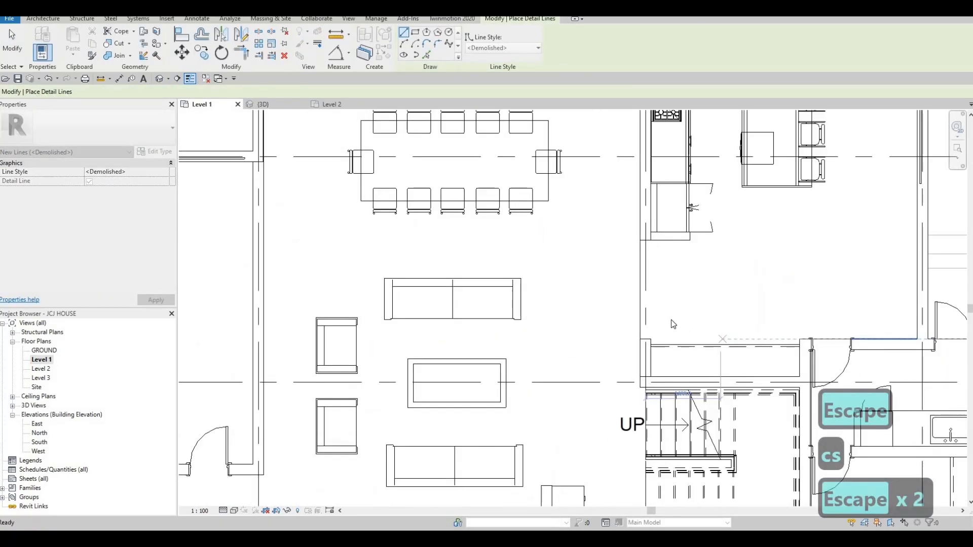
Draw a stepped Thin Lines counter outline in the kitchen's lower right corner, with a long side about 2100 mm and an upper end about 395 mm
{"action": "middle_click_drag", "start_coordinate": [713, 288], "coordinate": [682, 370]}
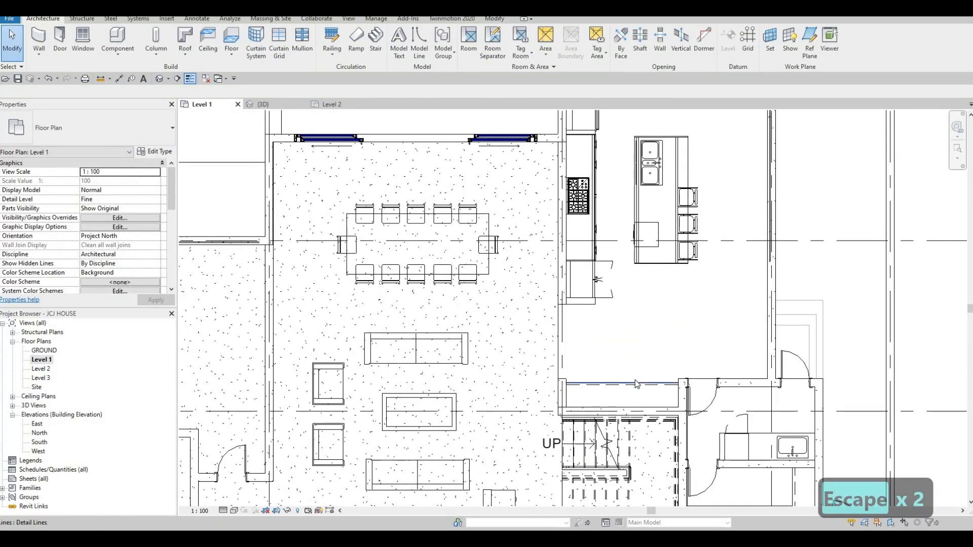
{"action": "left_click", "coordinate": [636, 383]}
{"action": "key", "text": "c"}
{"action": "key", "text": "s"}
{"action": "scroll", "coordinate": [768, 377], "scroll_direction": "up", "scroll_amount": 2}
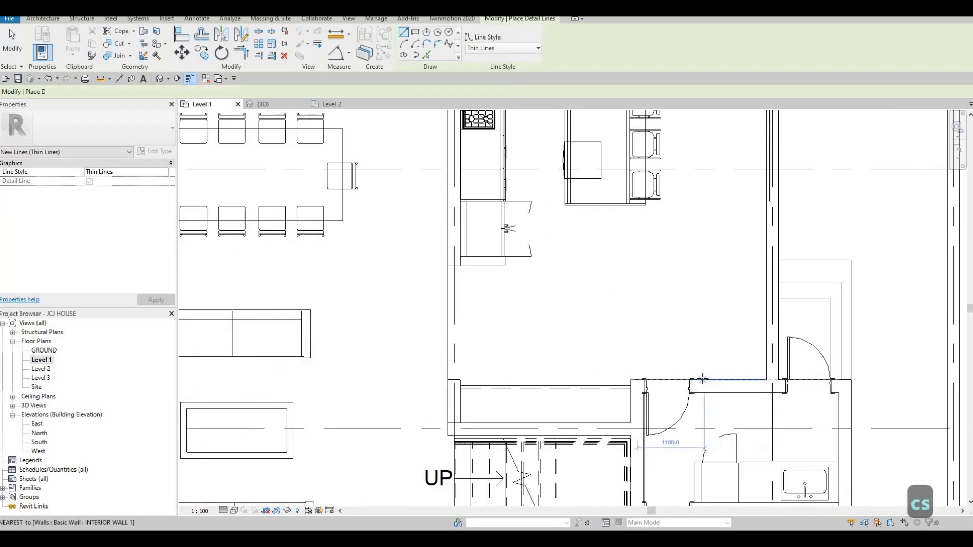
{"action": "left_click", "coordinate": [704, 379]}
{"action": "left_click", "coordinate": [743, 350]}
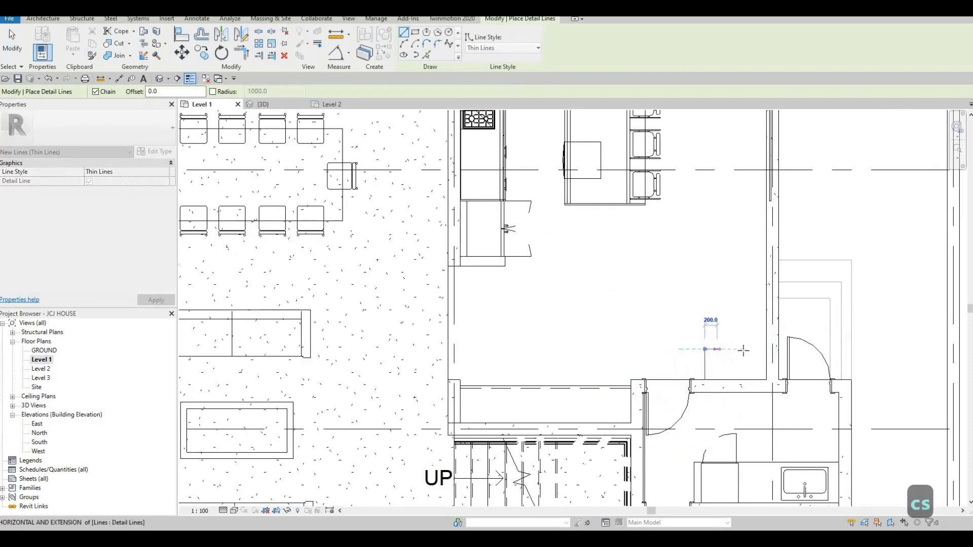
{"action": "left_click", "coordinate": [741, 269]}
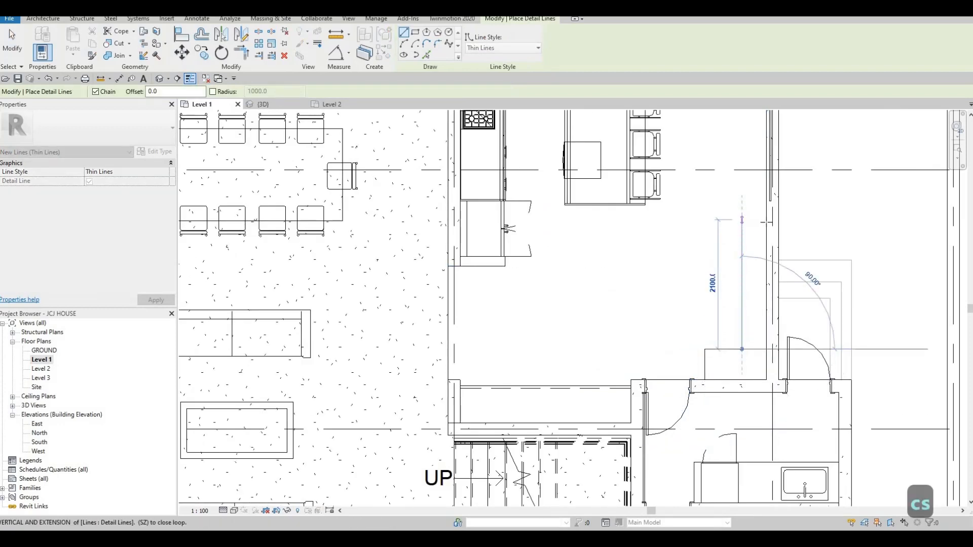
{"action": "left_click", "coordinate": [741, 220]}
{"action": "left_click", "coordinate": [766, 220]}
{"action": "left_click", "coordinate": [766, 379]}
{"action": "key", "text": "Escape"}
{"action": "key", "text": "Escape"}
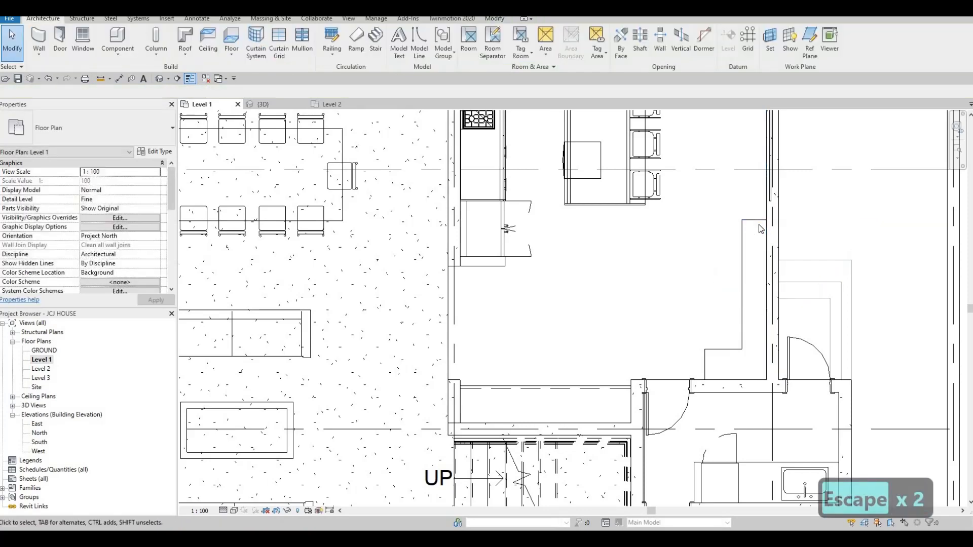
Nudge the stepped counter outline's upper, long vertical and lower edges slightly outward, making the long side 2180 mm
{"action": "left_click", "coordinate": [757, 219]}
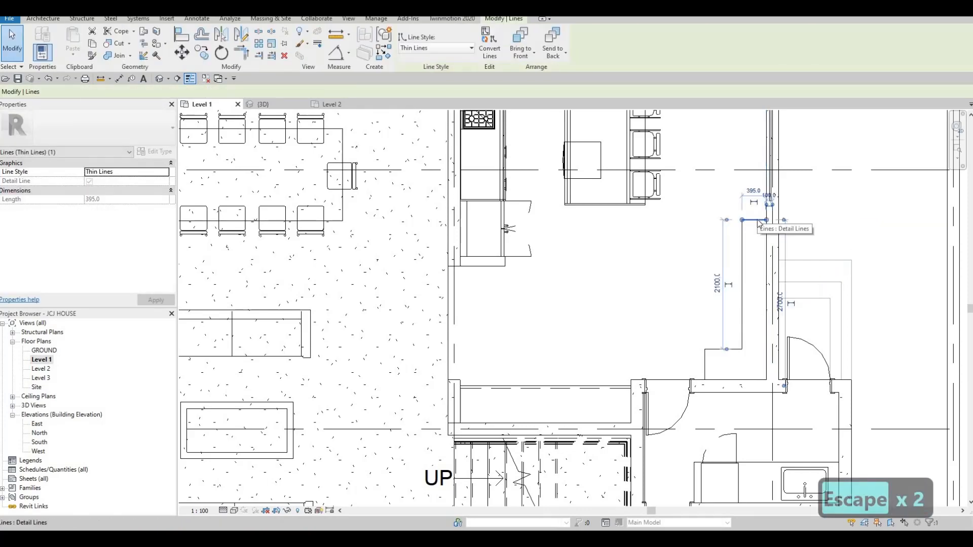
{"action": "key", "text": "Up"}
{"action": "key", "text": "Up"}
{"action": "key", "text": "Escape"}
{"action": "key", "text": "Escape"}
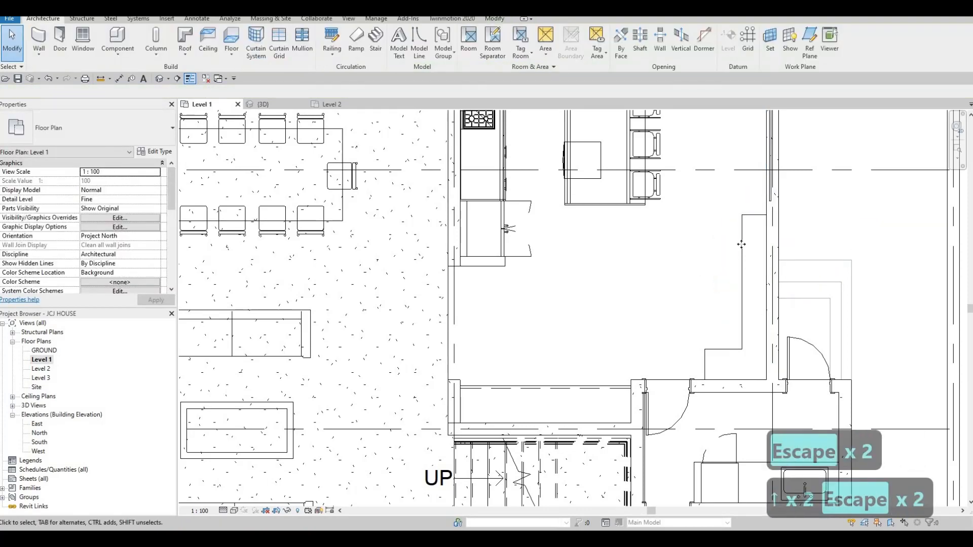
{"action": "left_click", "coordinate": [741, 244]}
{"action": "key", "text": "Left"}
{"action": "key", "text": "Left"}
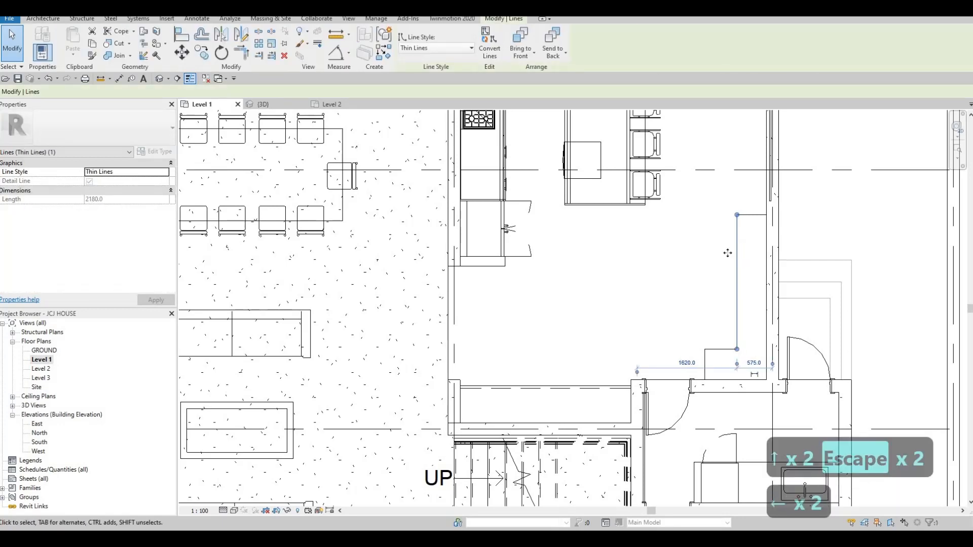
{"action": "key", "text": "Escape"}
{"action": "left_click", "coordinate": [713, 350]}
{"action": "key", "text": "Escape"}
{"action": "key", "text": "Escape"}
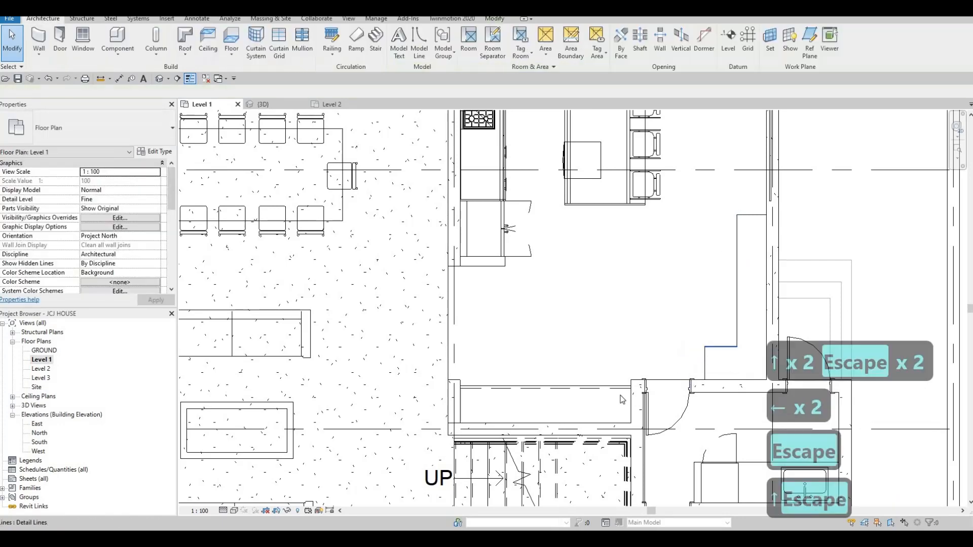
Nudge the recess's <Demolished> line down until it sits 80 mm below the Thin Lines counter edge
{"action": "left_click", "coordinate": [622, 396]}
{"action": "key", "text": "Down"}
{"action": "key", "text": "Down"}
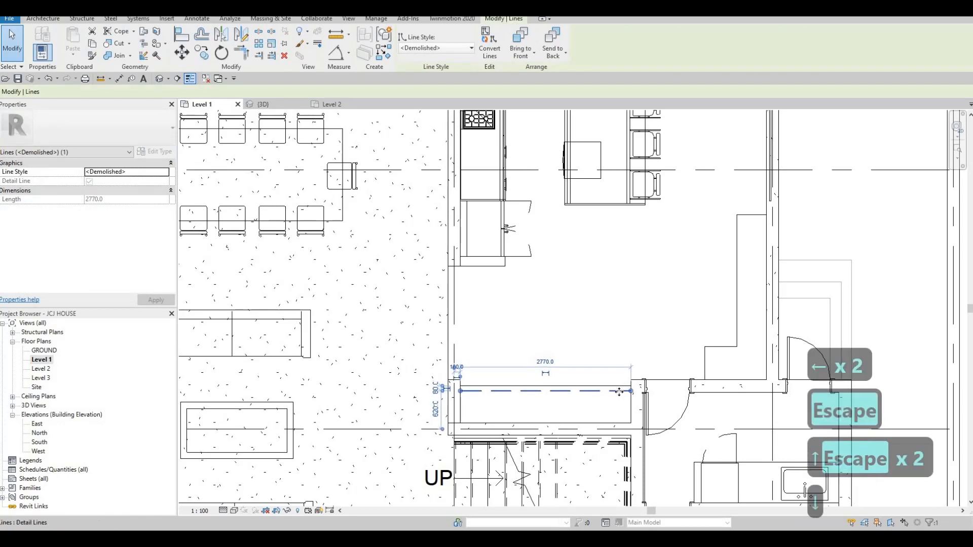
{"action": "key", "text": "Escape"}
{"action": "key", "text": "Escape"}
Draw a stepped <Demolished> line chain inside the corner counter outline, about 80 mm in from its long side and 100 mm from its upper end
{"action": "left_click", "coordinate": [620, 392]}
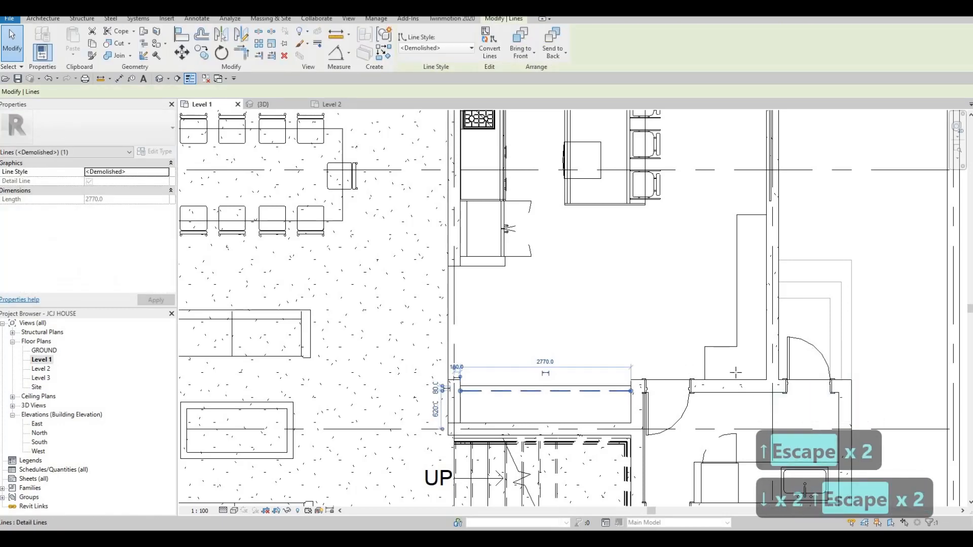
{"action": "key", "text": "c"}
{"action": "key", "text": "s"}
{"action": "scroll", "coordinate": [693, 363], "scroll_direction": "up", "scroll_amount": 3}
{"action": "left_click", "coordinate": [719, 389]}
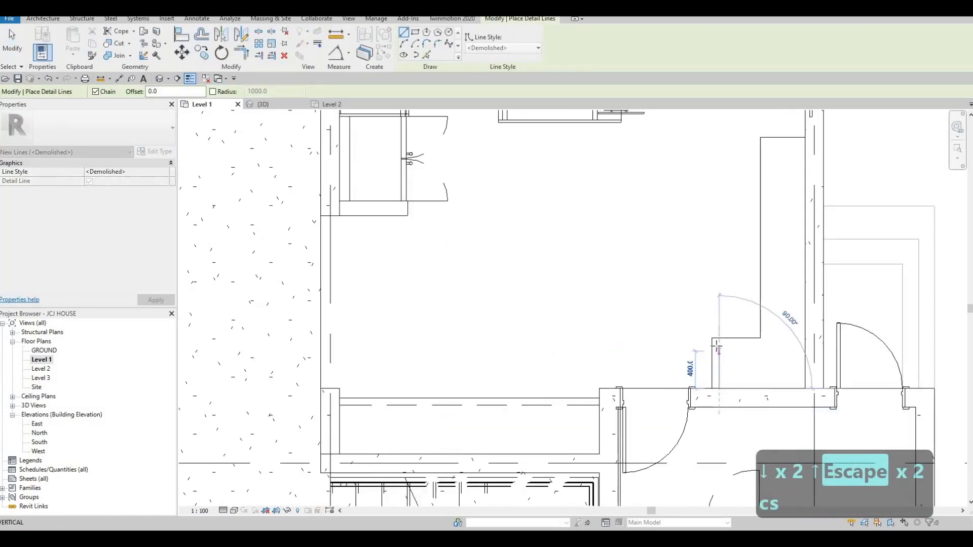
{"action": "left_click", "coordinate": [765, 347]}
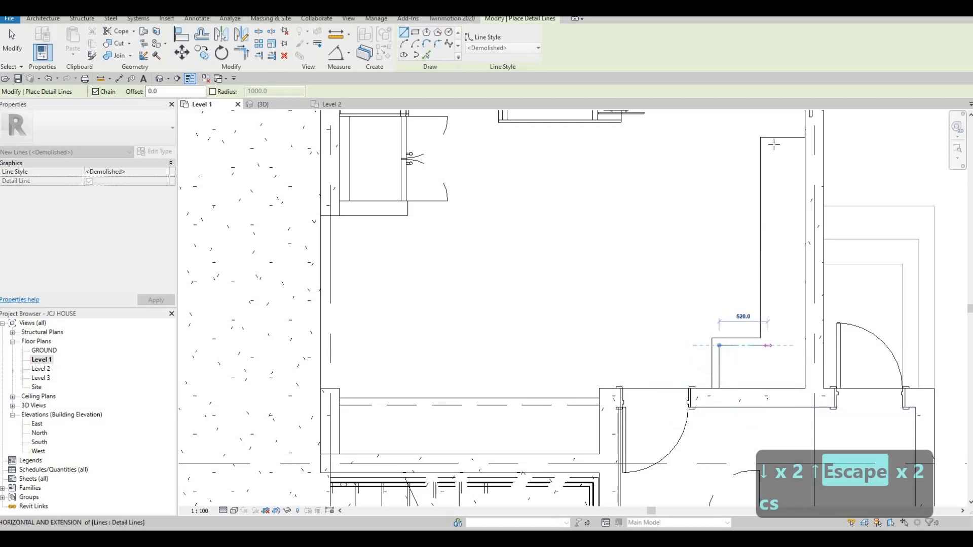
{"action": "left_click", "coordinate": [768, 345]}
{"action": "left_click", "coordinate": [767, 145]}
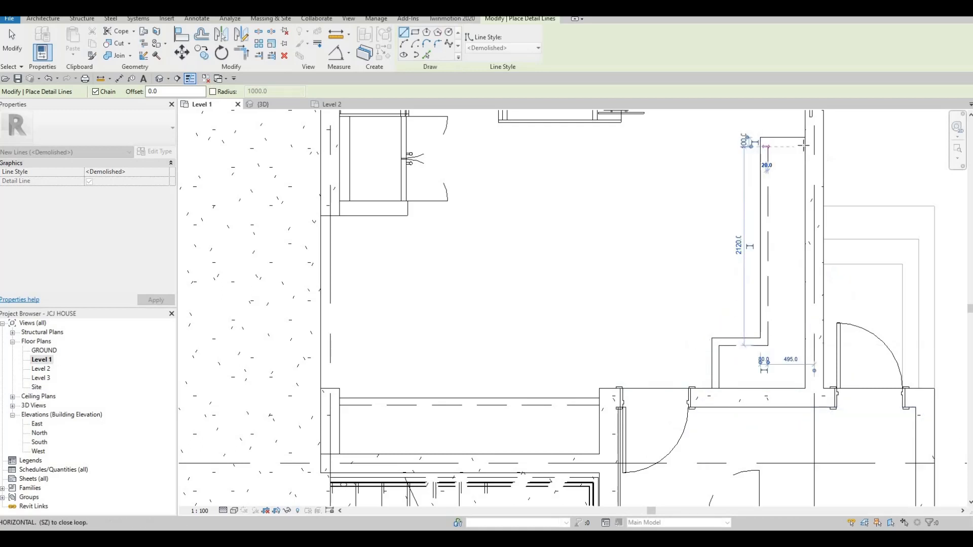
{"action": "left_click", "coordinate": [804, 145]}
{"action": "key", "text": "Escape"}
{"action": "key", "text": "Escape"}
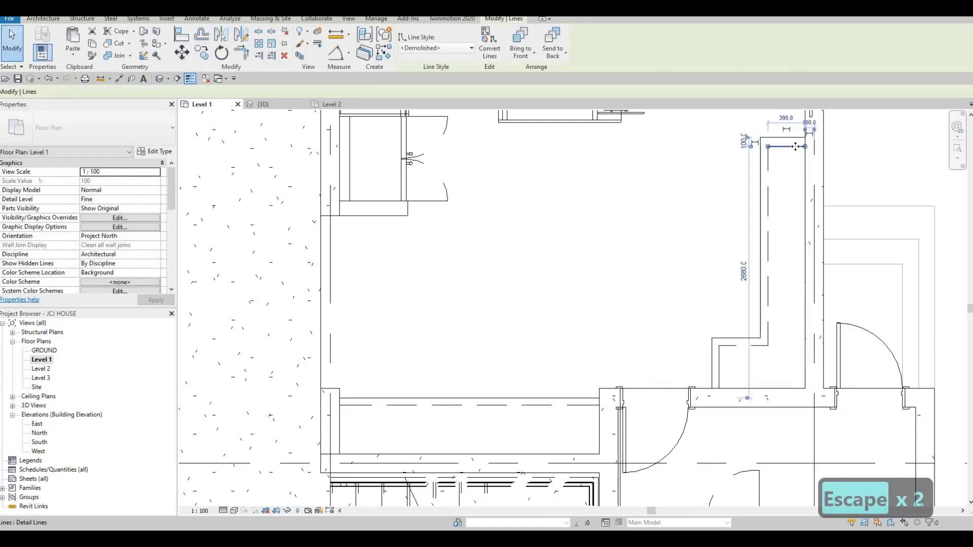
Nudge the upper segment of the inner <Demolished> outline slightly up toward the counter's end
{"action": "key", "text": "Escape"}
{"action": "key", "text": "Escape"}
{"action": "scroll", "coordinate": [732, 217], "scroll_direction": "down", "scroll_amount": 3}
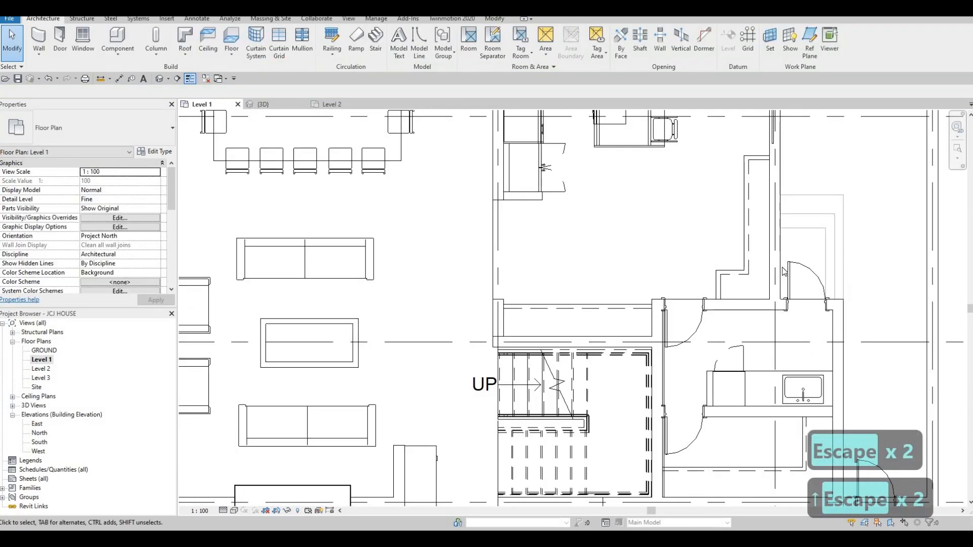
Extend the lower end of the interior wall beside the kitchen's tall cabinets past the cabinet end, to about 4500 mm
{"action": "scroll", "coordinate": [785, 283], "scroll_direction": "down", "scroll_amount": 4}
{"action": "middle_click_drag", "start_coordinate": [773, 240], "coordinate": [724, 329]}
{"action": "scroll", "coordinate": [768, 303], "scroll_direction": "up", "scroll_amount": 3}
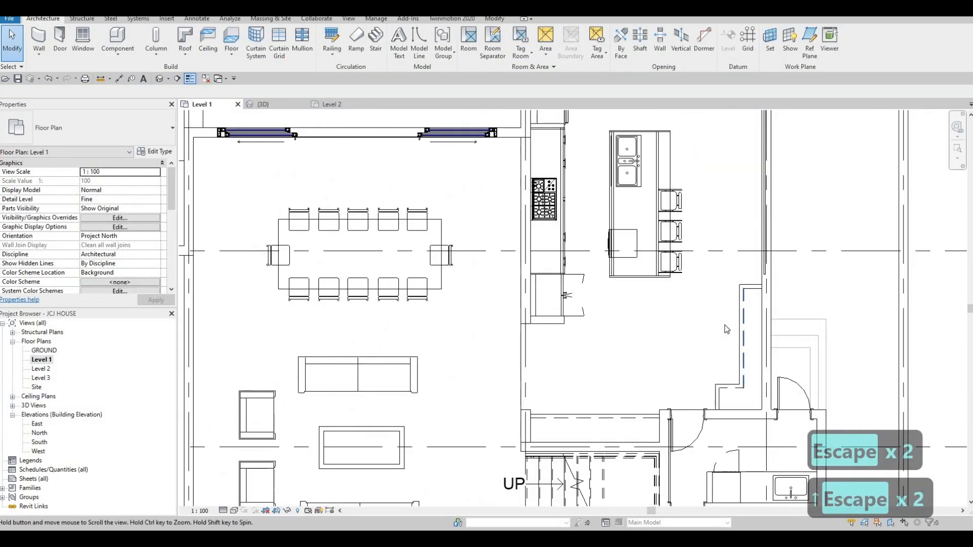
{"action": "scroll", "coordinate": [729, 309], "scroll_direction": "down", "scroll_amount": 3}
{"action": "middle_click_drag", "start_coordinate": [716, 286], "coordinate": [741, 304]}
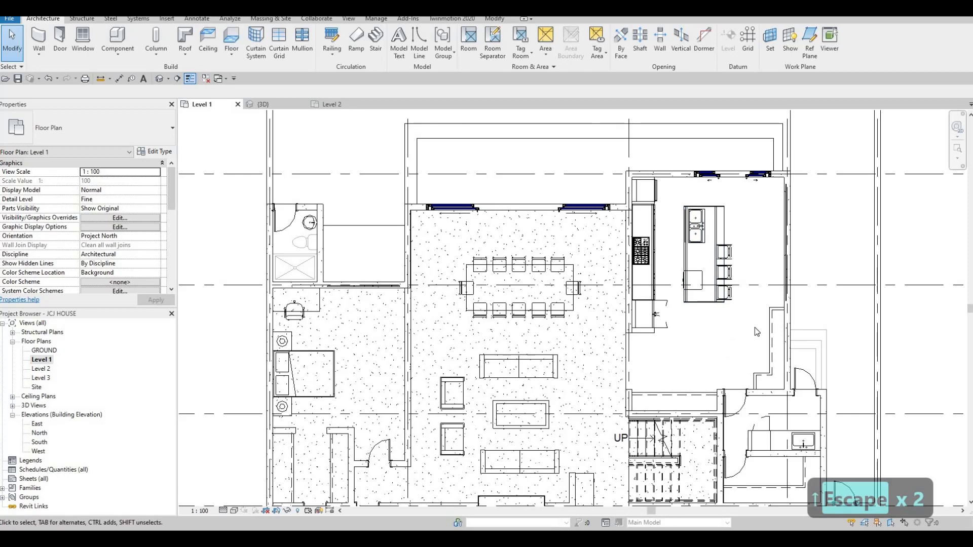
{"action": "middle_click_drag", "start_coordinate": [775, 339], "coordinate": [783, 340]}
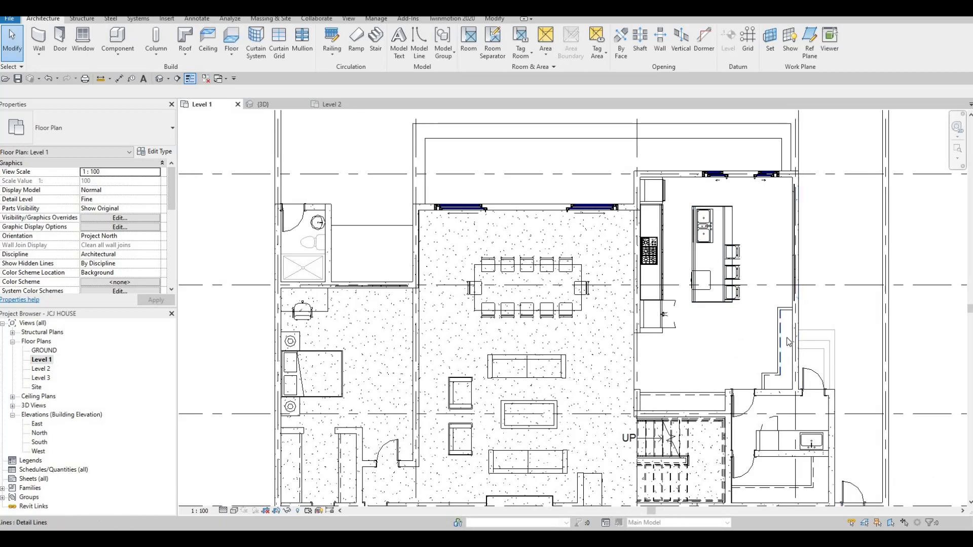
{"action": "scroll", "coordinate": [637, 327], "scroll_direction": "up", "scroll_amount": 4}
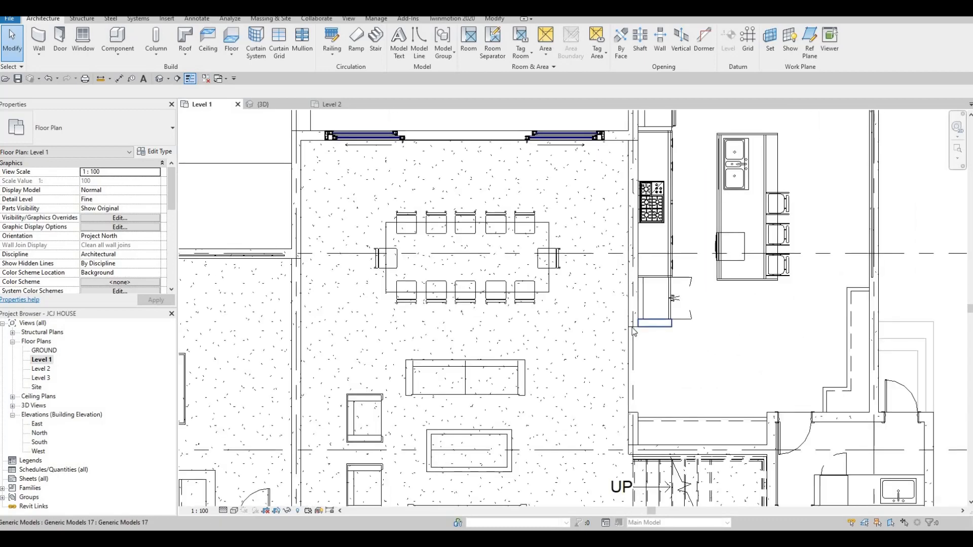
{"action": "left_click", "coordinate": [632, 339]}
{"action": "left_click_drag", "start_coordinate": [634, 326], "coordinate": [634, 341]}
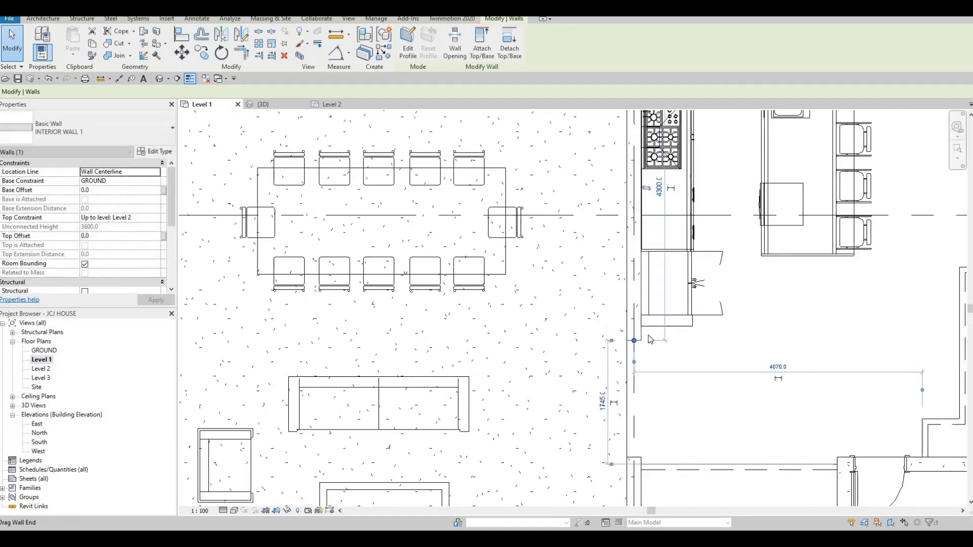
{"action": "scroll", "coordinate": [634, 338], "scroll_direction": "up", "scroll_amount": 2}
{"action": "key", "text": "Escape"}
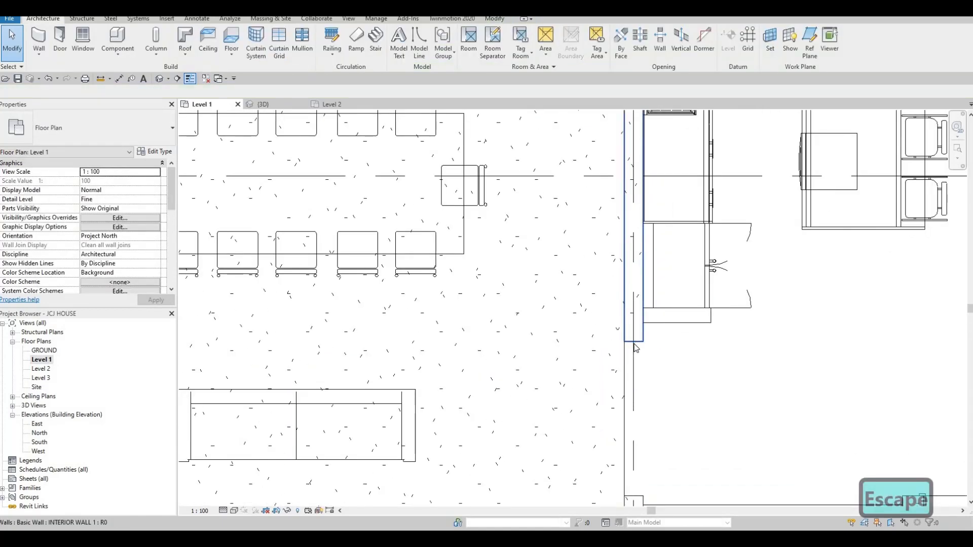
{"action": "left_click", "coordinate": [633, 341]}
{"action": "scroll", "coordinate": [633, 342], "scroll_direction": "down", "scroll_amount": 3}
{"action": "left_click_drag", "start_coordinate": [634, 342], "coordinate": [633, 354]}
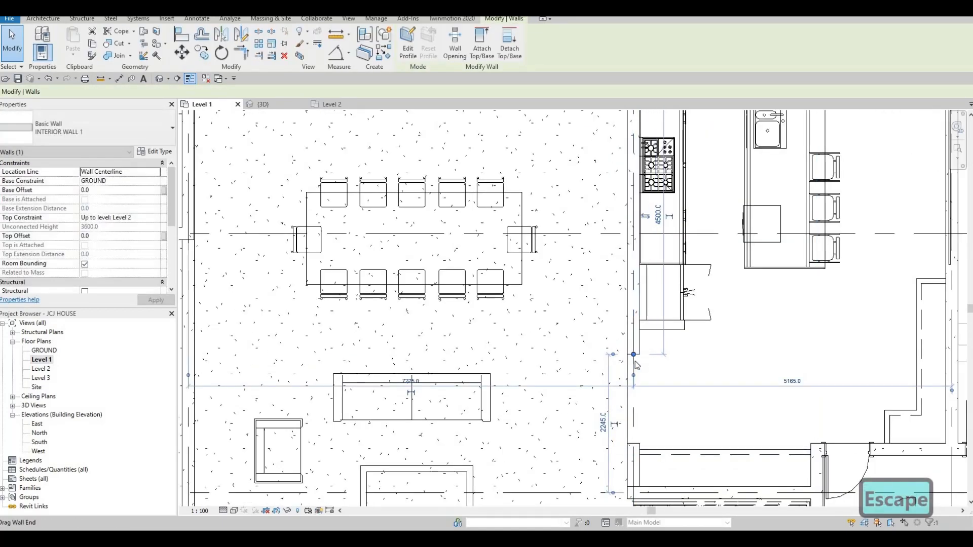
{"action": "middle_click_drag", "start_coordinate": [638, 373], "coordinate": [639, 356]}
{"action": "key", "text": "Escape"}
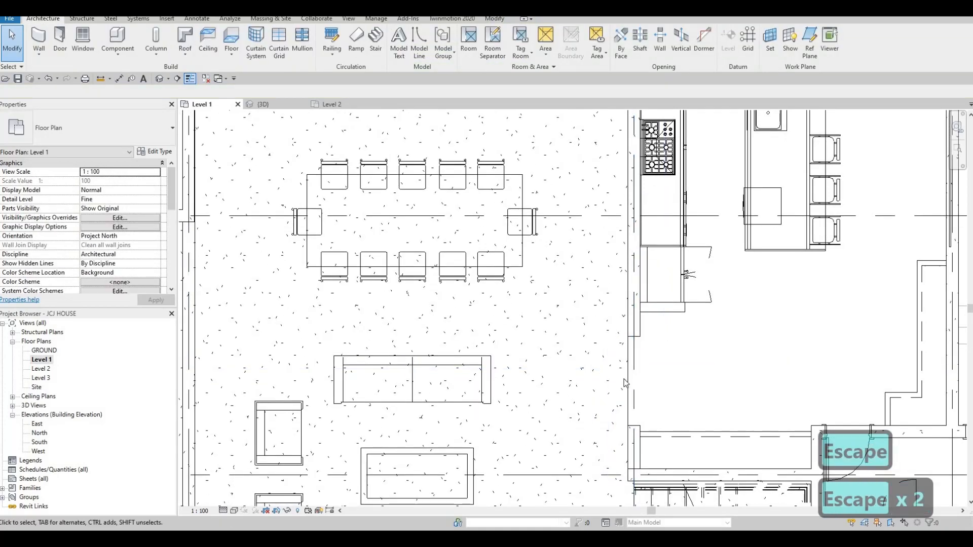
{"action": "left_click", "coordinate": [632, 427]}
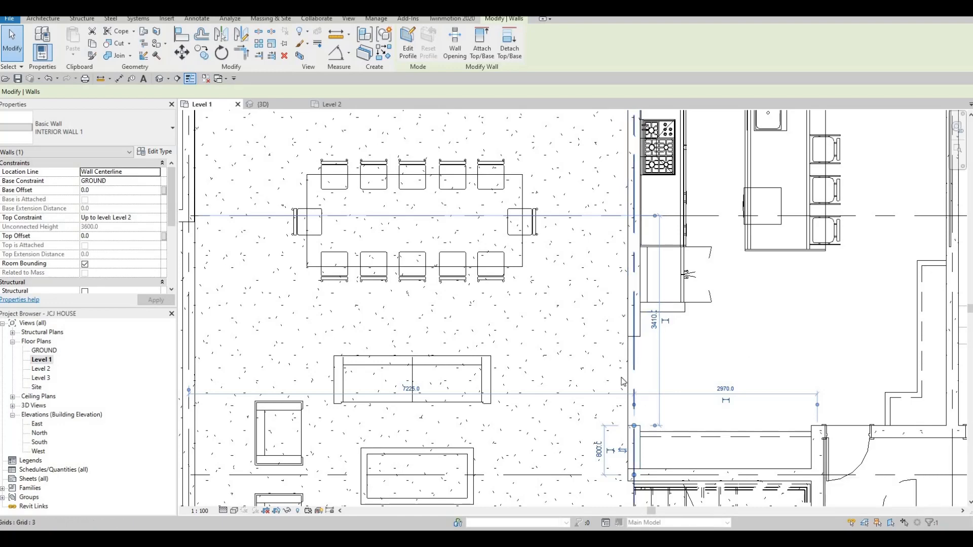
{"action": "key", "text": "Escape"}
{"action": "scroll", "coordinate": [623, 350], "scroll_direction": "down", "scroll_amount": 2}
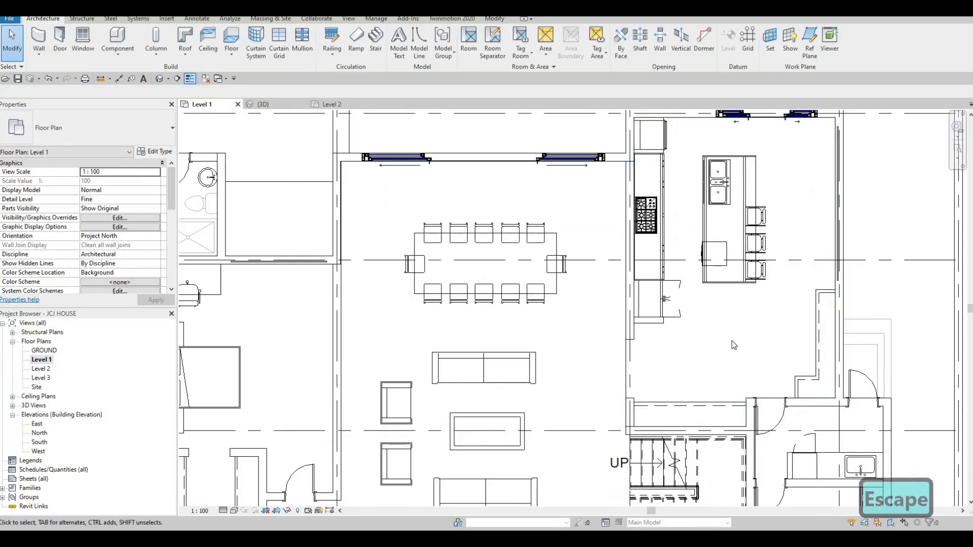
{"action": "scroll", "coordinate": [733, 345], "scroll_direction": "down", "scroll_amount": 4}
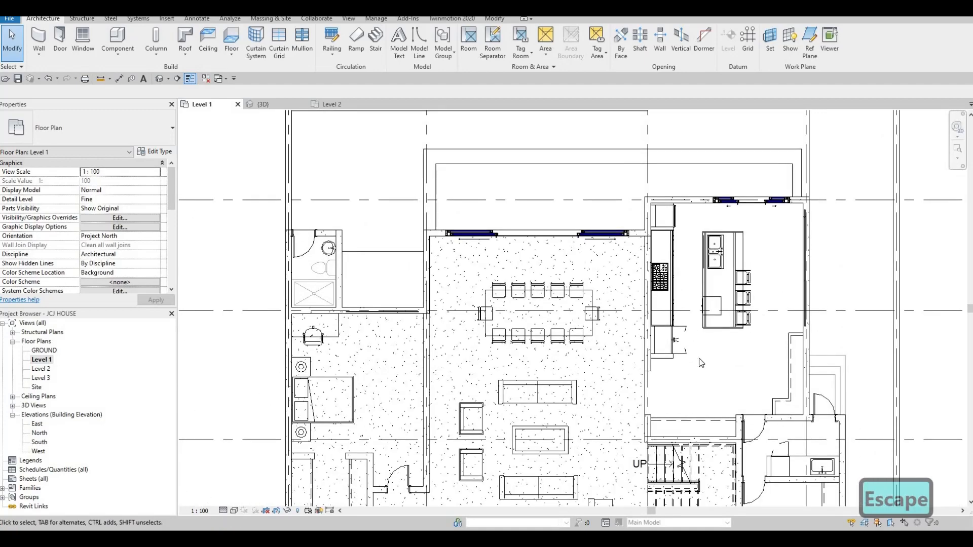
{"action": "middle_click_drag", "start_coordinate": [699, 359], "coordinate": [765, 229]}
{"action": "scroll", "coordinate": [765, 229], "scroll_direction": "down", "scroll_amount": 1}
{"action": "middle_click_drag", "start_coordinate": [753, 302], "coordinate": [744, 342]}
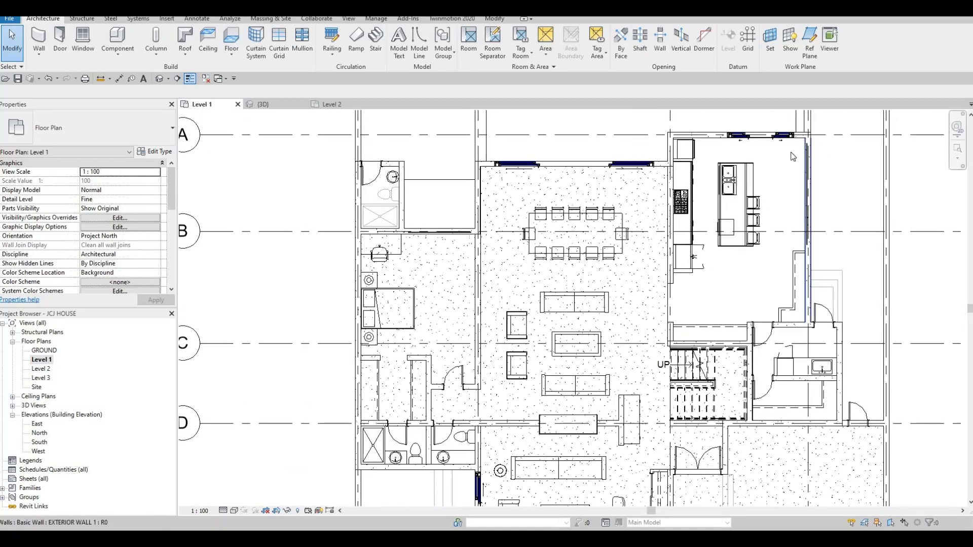
Create a similar curtain wall 700 mm long in the exterior wall of the sink room, just above the sink counter
{"action": "scroll", "coordinate": [793, 157], "scroll_direction": "up", "scroll_amount": 2}
{"action": "key", "text": "c"}
{"action": "key", "text": "s"}
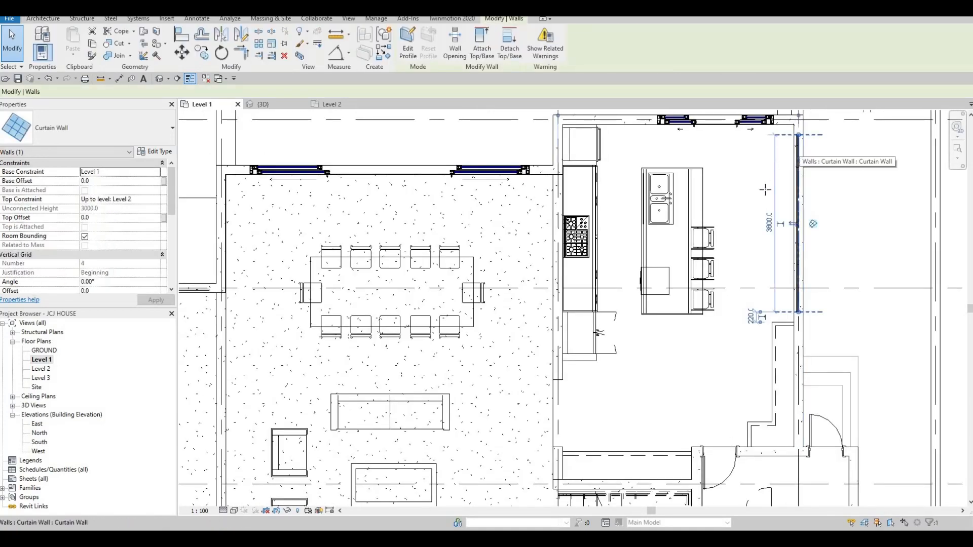
{"action": "scroll", "coordinate": [799, 284], "scroll_direction": "down", "scroll_amount": 2}
{"action": "middle_click_drag", "start_coordinate": [808, 339], "coordinate": [802, 301]}
{"action": "scroll", "coordinate": [802, 301], "scroll_direction": "up", "scroll_amount": 3}
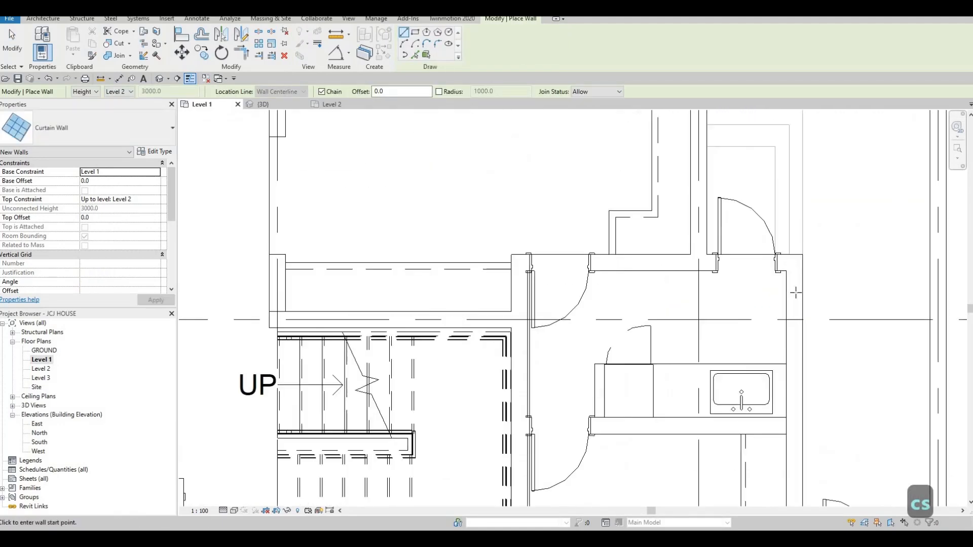
{"action": "left_click", "coordinate": [794, 287]}
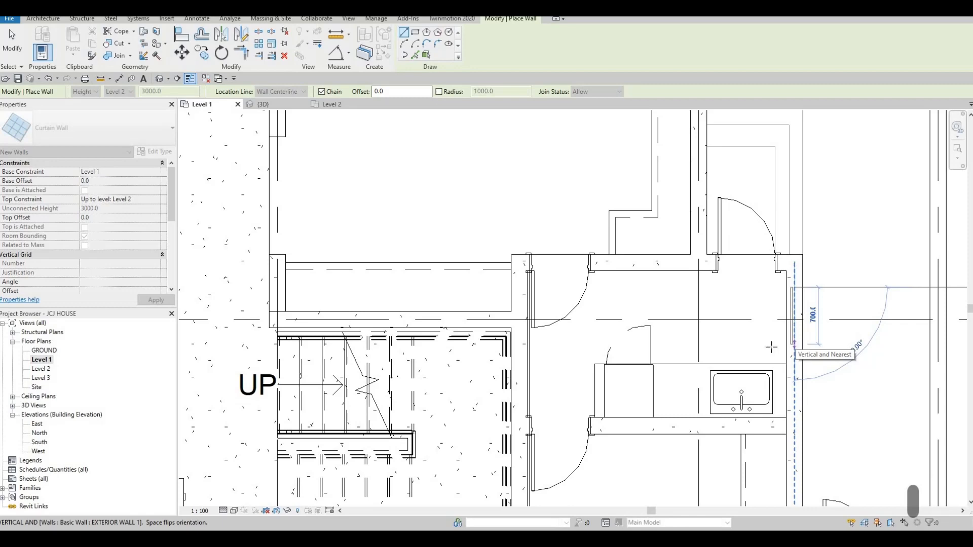
{"action": "left_click", "coordinate": [771, 347]}
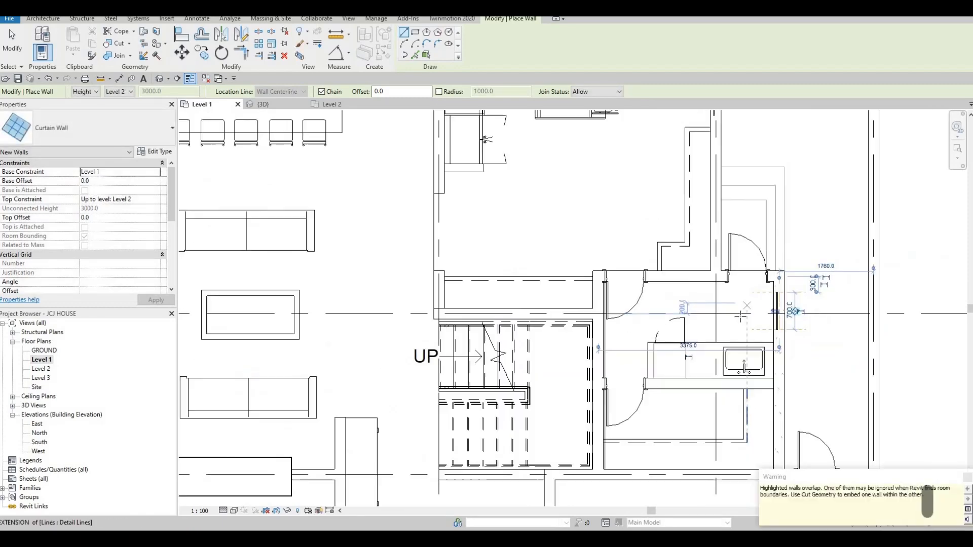
Draw a vertical curtain wall in the short exterior wall beside the entrance double doors, starting just below grid D
{"action": "scroll", "coordinate": [749, 303], "scroll_direction": "down", "scroll_amount": 3}
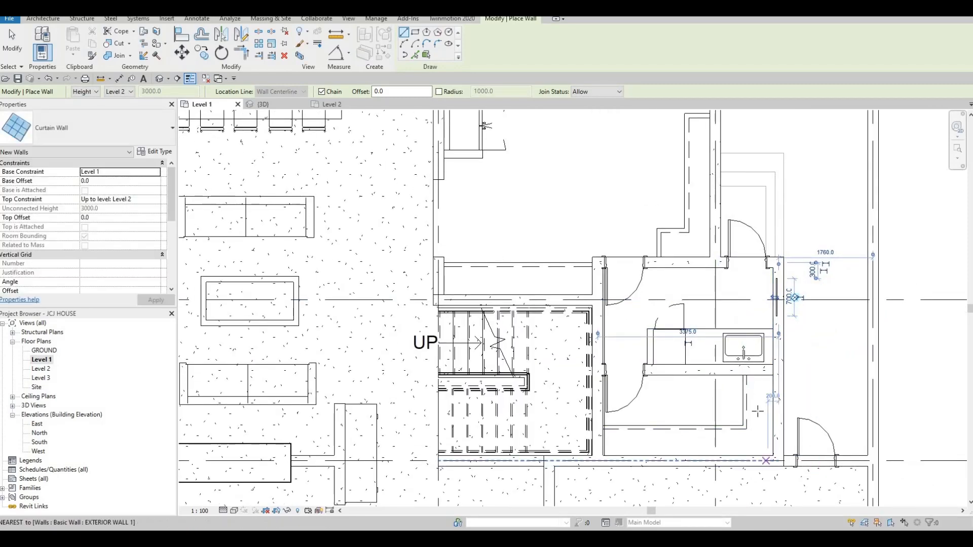
{"action": "scroll", "coordinate": [751, 396], "scroll_direction": "down", "scroll_amount": 2}
{"action": "scroll", "coordinate": [754, 378], "scroll_direction": "down", "scroll_amount": 1}
{"action": "scroll", "coordinate": [721, 384], "scroll_direction": "up", "scroll_amount": 2}
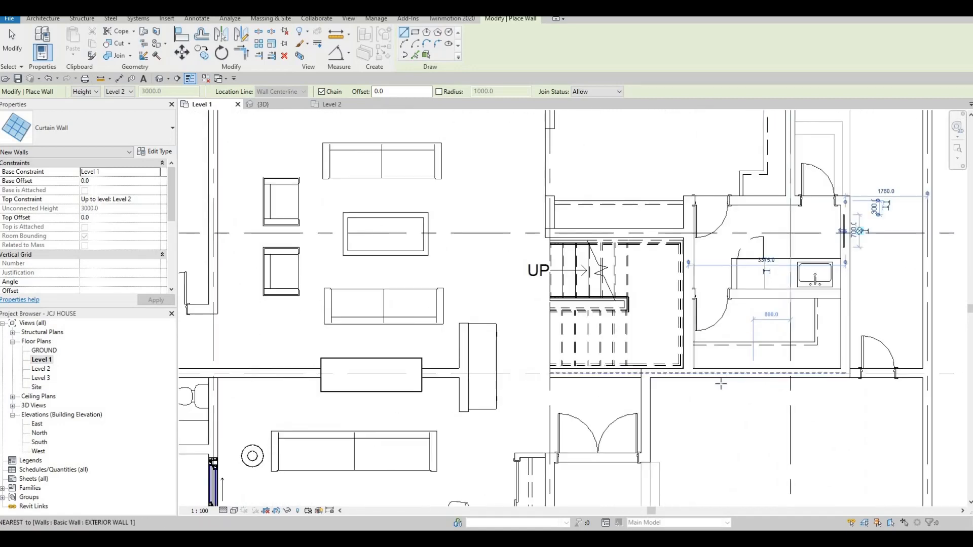
{"action": "scroll", "coordinate": [730, 383], "scroll_direction": "down", "scroll_amount": 2}
{"action": "scroll", "coordinate": [640, 375], "scroll_direction": "up", "scroll_amount": 4}
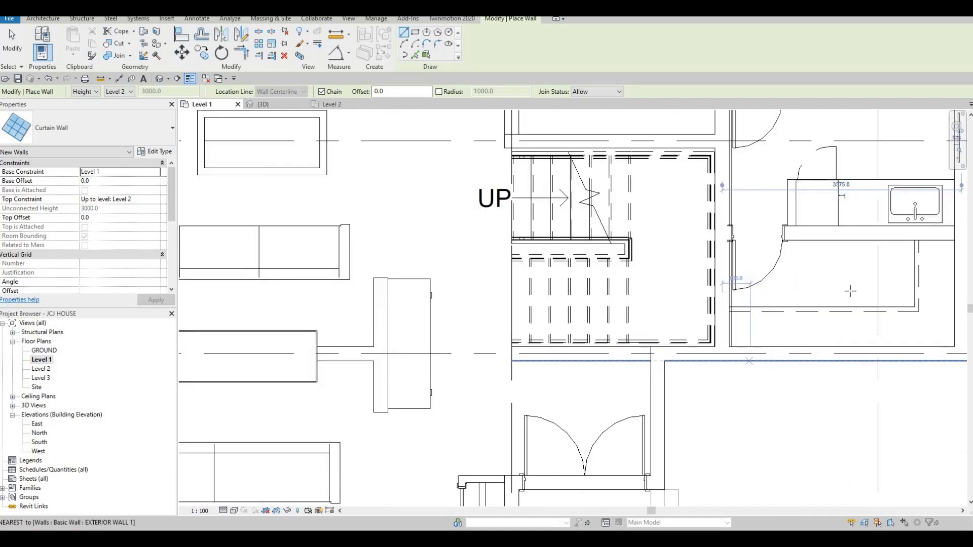
{"action": "scroll", "coordinate": [879, 209], "scroll_direction": "down", "scroll_amount": 2}
{"action": "scroll", "coordinate": [739, 277], "scroll_direction": "up", "scroll_amount": 2}
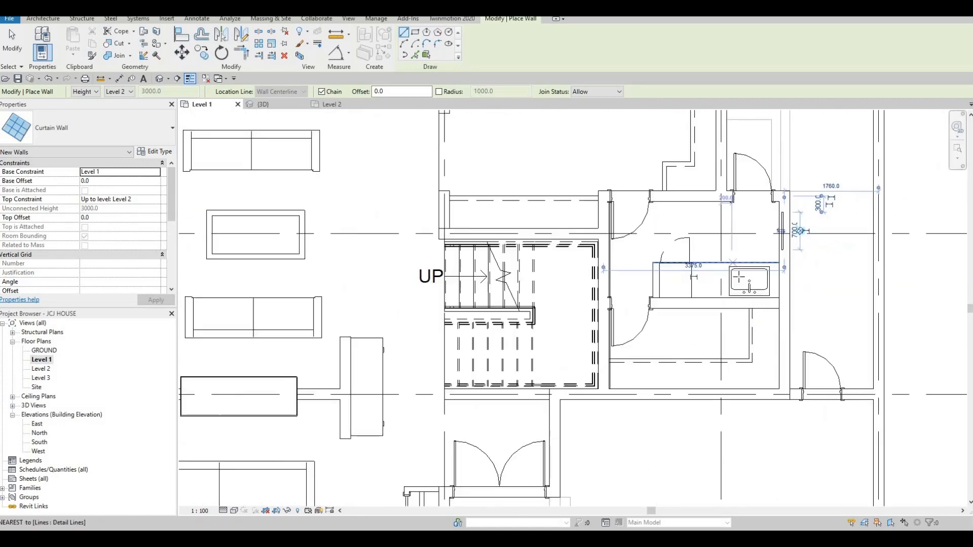
{"action": "scroll", "coordinate": [765, 270], "scroll_direction": "down", "scroll_amount": 2}
{"action": "middle_click_drag", "start_coordinate": [618, 334], "coordinate": [718, 326]}
{"action": "scroll", "coordinate": [710, 328], "scroll_direction": "up", "scroll_amount": 2}
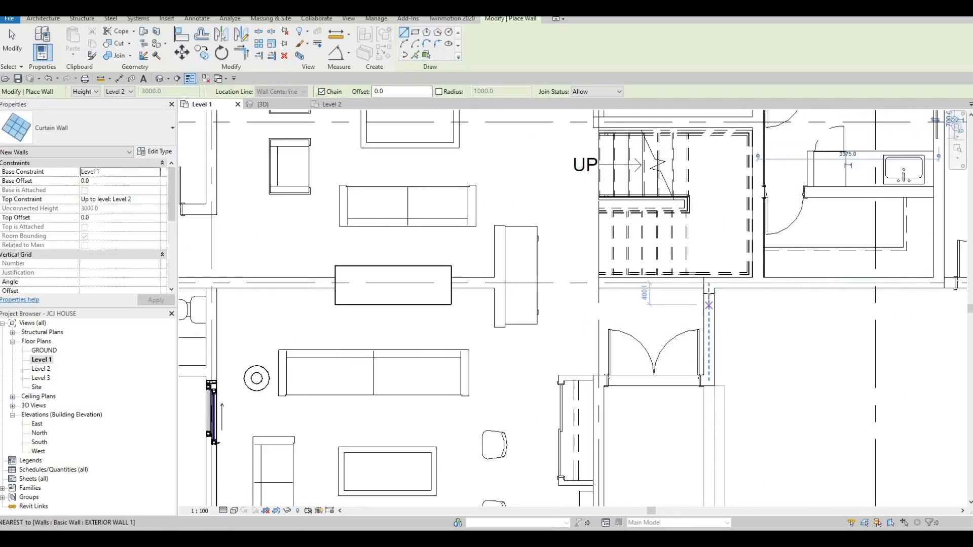
{"action": "left_click", "coordinate": [711, 405]}
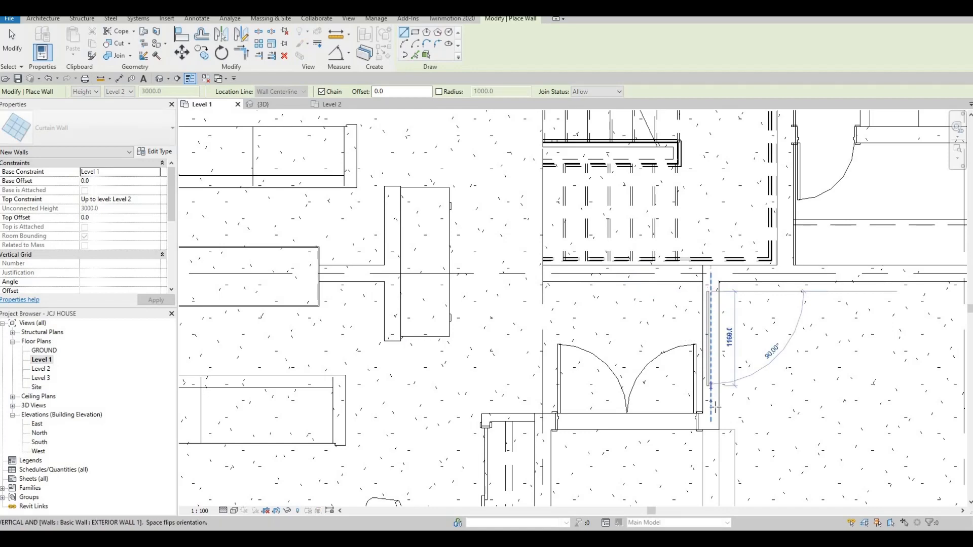
{"action": "key", "text": "Escape"}
{"action": "key", "text": "Escape"}
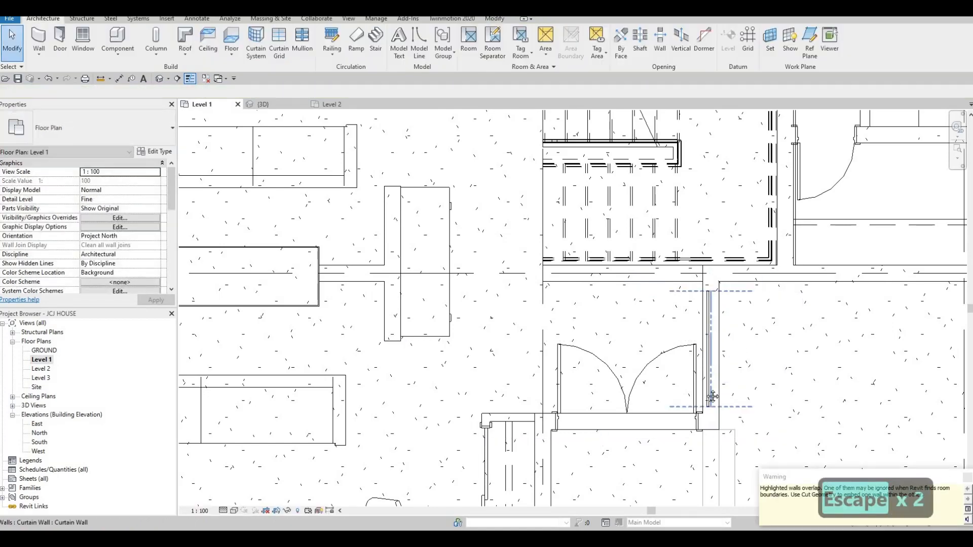
Create a similar curtain wall about 2720 mm long in the exterior wall on grid D, below the L-shaped counter
{"action": "scroll", "coordinate": [588, 351], "scroll_direction": "down", "scroll_amount": 2}
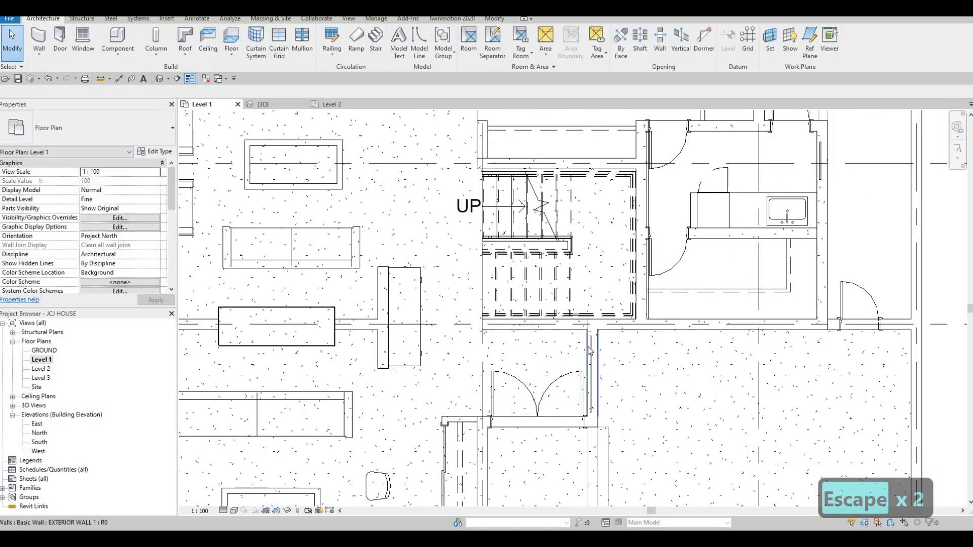
{"action": "left_click", "coordinate": [597, 344]}
{"action": "key", "text": "c"}
{"action": "key", "text": "s"}
{"action": "scroll", "coordinate": [705, 309], "scroll_direction": "up", "scroll_amount": 2}
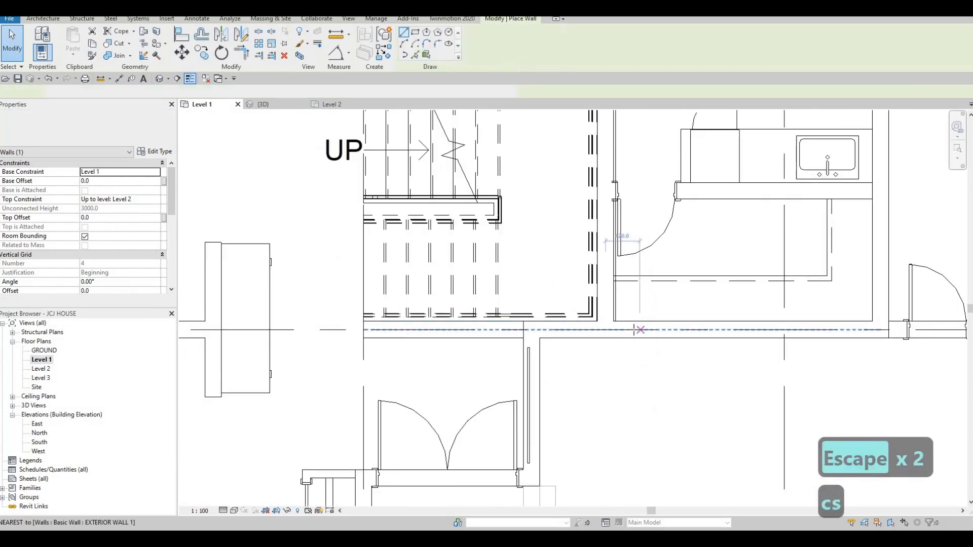
{"action": "left_click", "coordinate": [633, 329]}
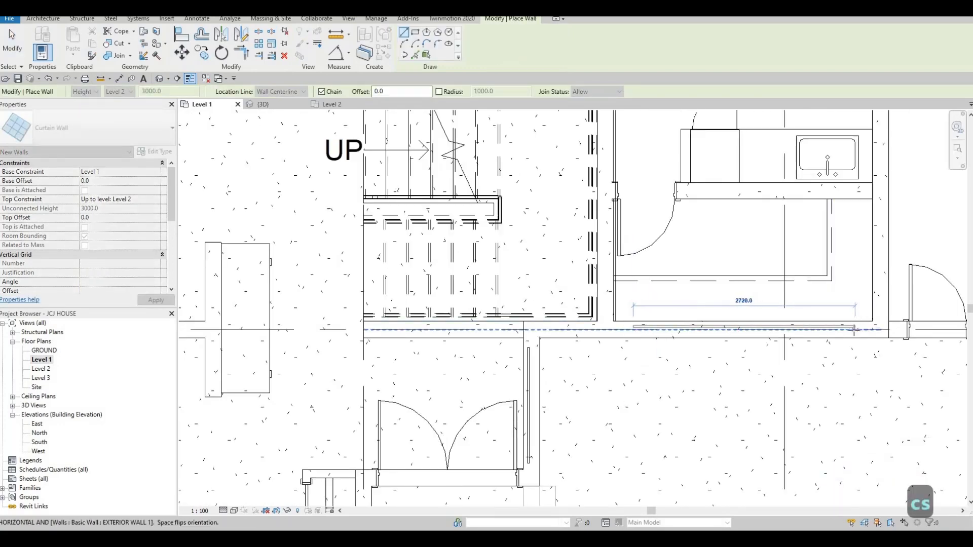
{"action": "left_click", "coordinate": [855, 330]}
{"action": "key", "text": "Escape"}
Draw a curtain wall about 6300 mm long in the living room's exterior wall on grid E
{"action": "scroll", "coordinate": [818, 318], "scroll_direction": "down", "scroll_amount": 3}
{"action": "middle_click_drag", "start_coordinate": [547, 334], "coordinate": [784, 260]}
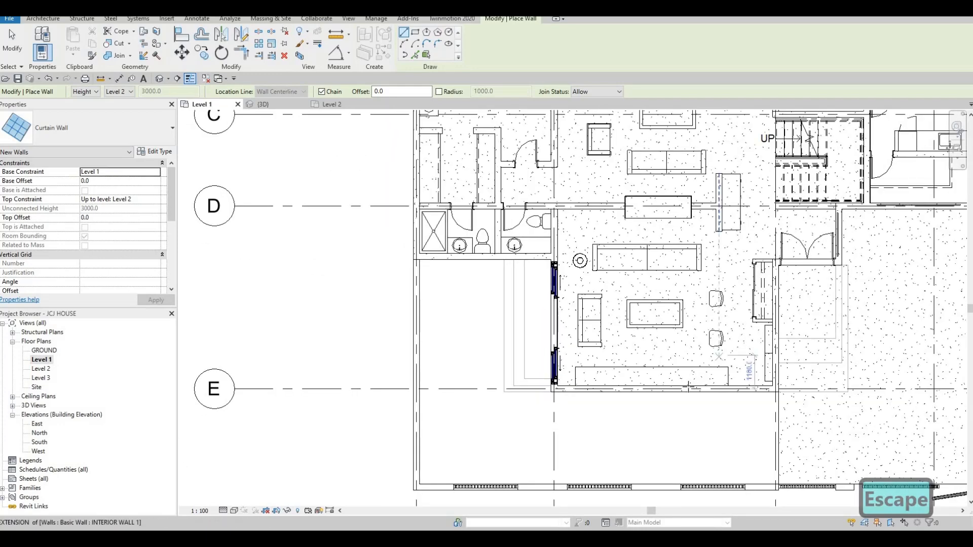
{"action": "scroll", "coordinate": [704, 372], "scroll_direction": "up", "scroll_amount": 1}
{"action": "scroll", "coordinate": [598, 403], "scroll_direction": "up", "scroll_amount": 1}
{"action": "middle_click_drag", "start_coordinate": [594, 401], "coordinate": [590, 382]}
{"action": "scroll", "coordinate": [634, 372], "scroll_direction": "up", "scroll_amount": 1}
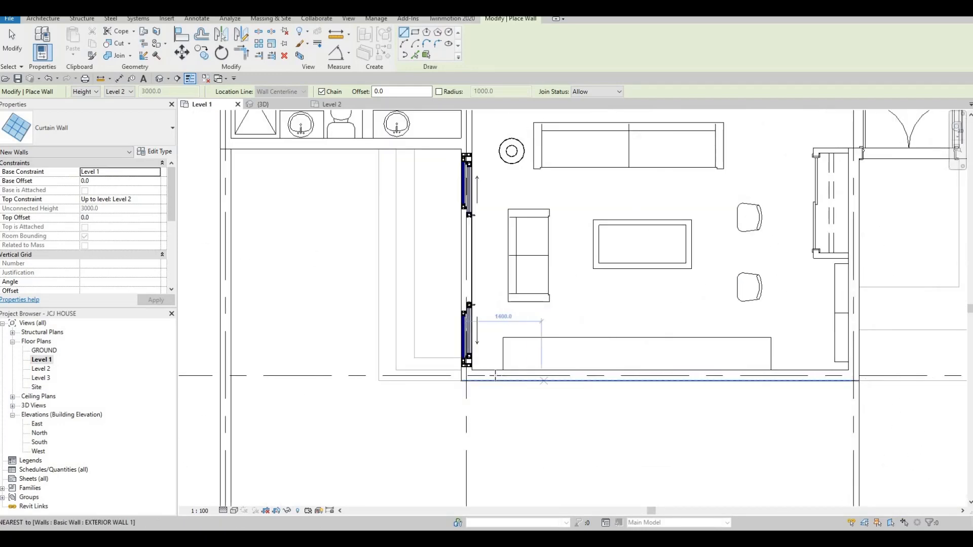
{"action": "left_click", "coordinate": [495, 376]}
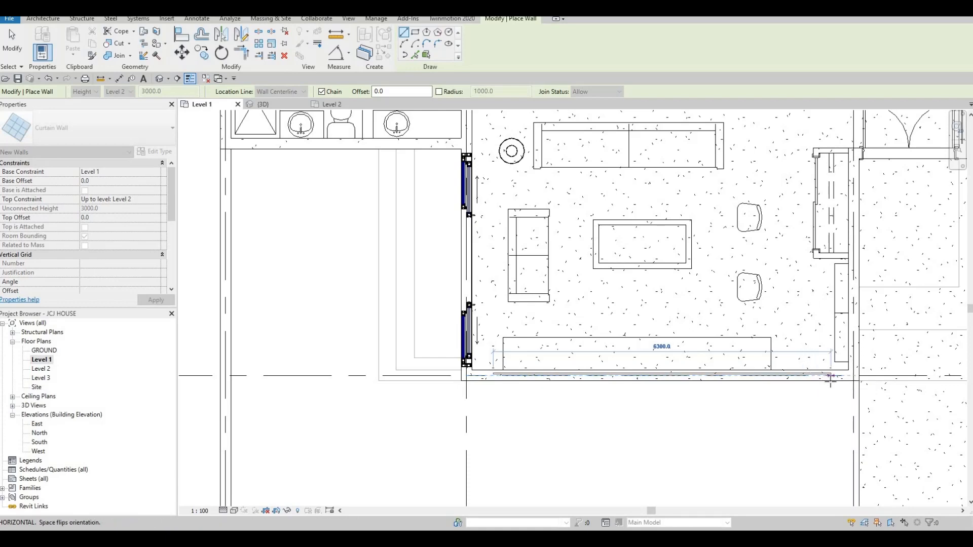
{"action": "key", "text": "Escape"}
Draw a short curtain wall in the bathrooms' lower wall, behind the washbasin of the shower room
{"action": "scroll", "coordinate": [828, 364], "scroll_direction": "down", "scroll_amount": 1}
{"action": "middle_click_drag", "start_coordinate": [709, 346], "coordinate": [704, 361]}
{"action": "scroll", "coordinate": [545, 295], "scroll_direction": "up", "scroll_amount": 1}
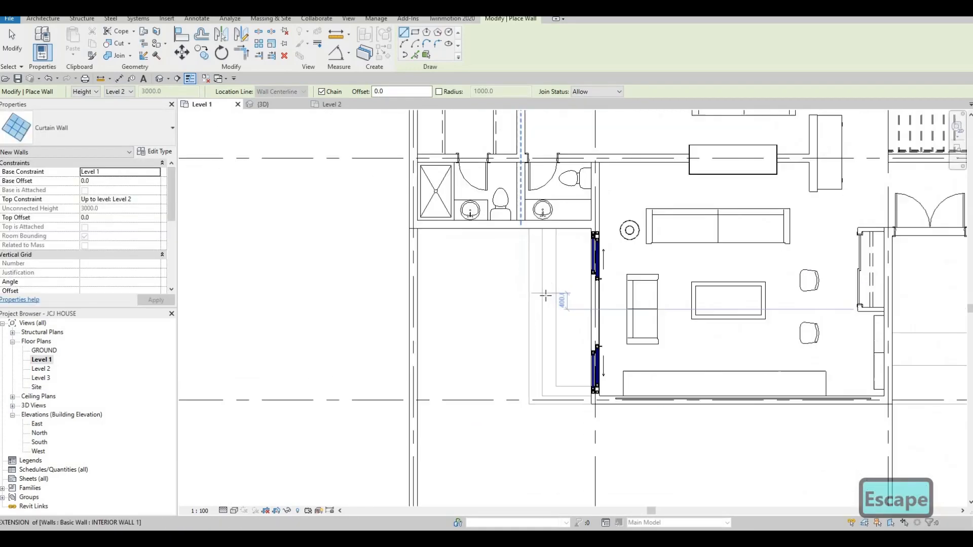
{"action": "middle_click_drag", "start_coordinate": [582, 320], "coordinate": [582, 352]}
{"action": "scroll", "coordinate": [546, 298], "scroll_direction": "down", "scroll_amount": 2}
{"action": "middle_click_drag", "start_coordinate": [545, 286], "coordinate": [532, 376]}
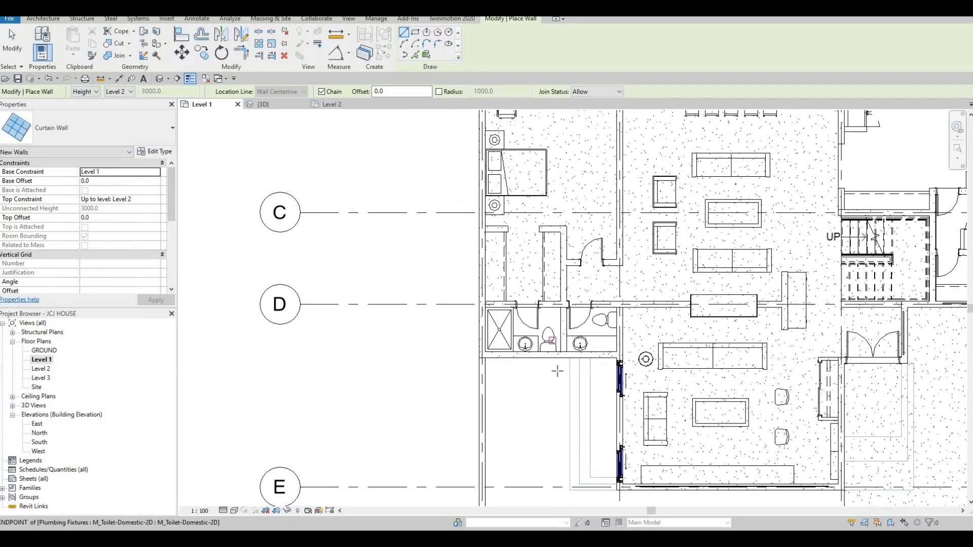
{"action": "scroll", "coordinate": [526, 352], "scroll_direction": "up", "scroll_amount": 5}
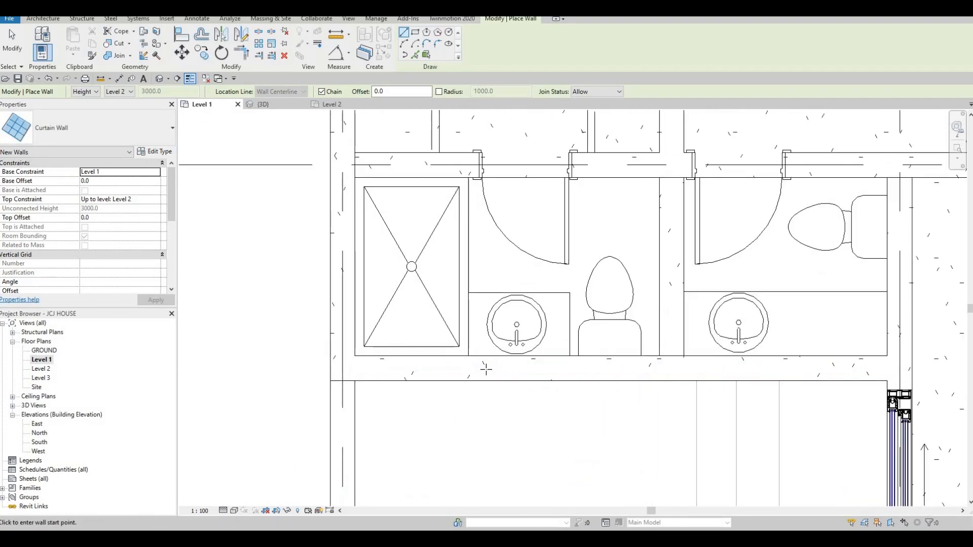
{"action": "left_click", "coordinate": [557, 373]}
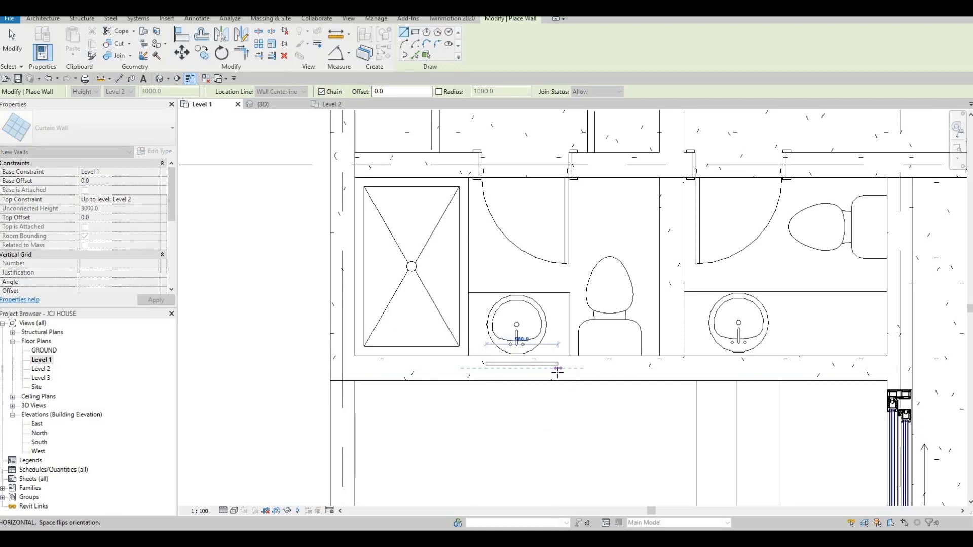
{"action": "left_click", "coordinate": [774, 373]}
{"action": "key", "text": "Escape"}
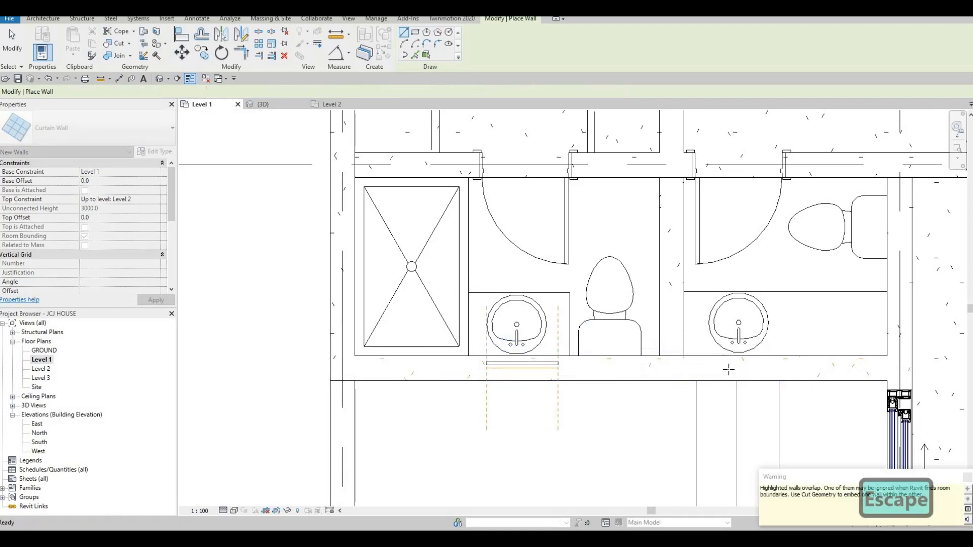
Draw a curtain wall in the bathrooms' lower wall, behind the washbasin of the bathroom without a shower
{"action": "left_click", "coordinate": [722, 367]}
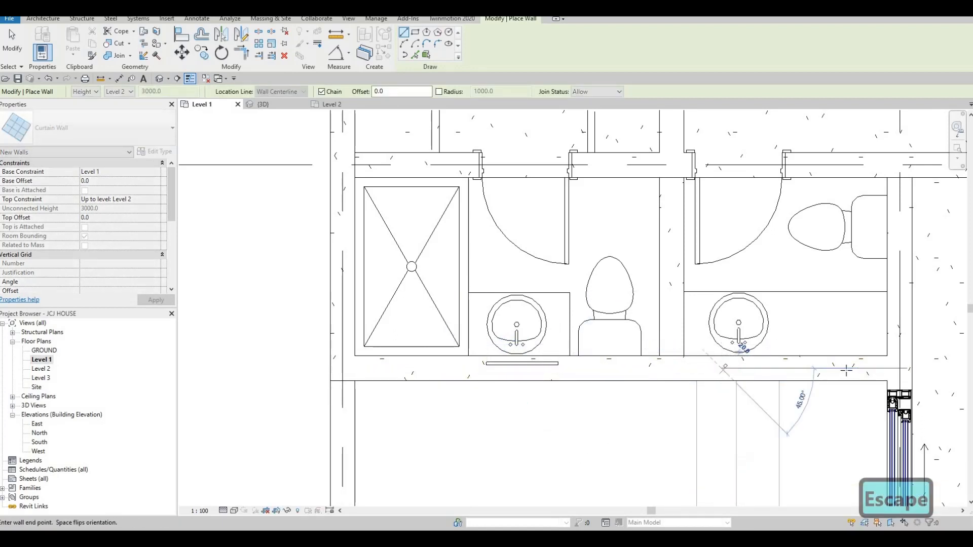
{"action": "scroll", "coordinate": [855, 366], "scroll_direction": "down", "scroll_amount": 5}
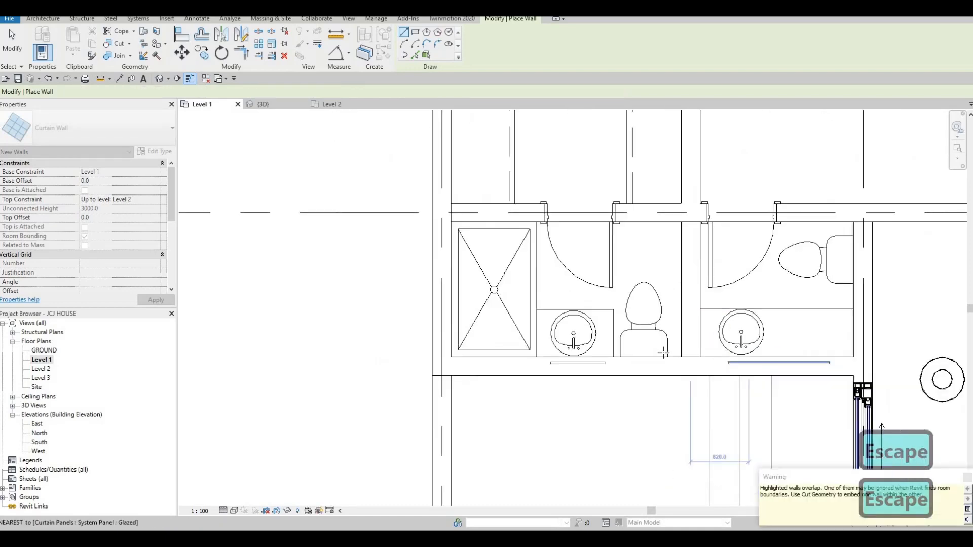
{"action": "scroll", "coordinate": [649, 331], "scroll_direction": "down", "scroll_amount": 2}
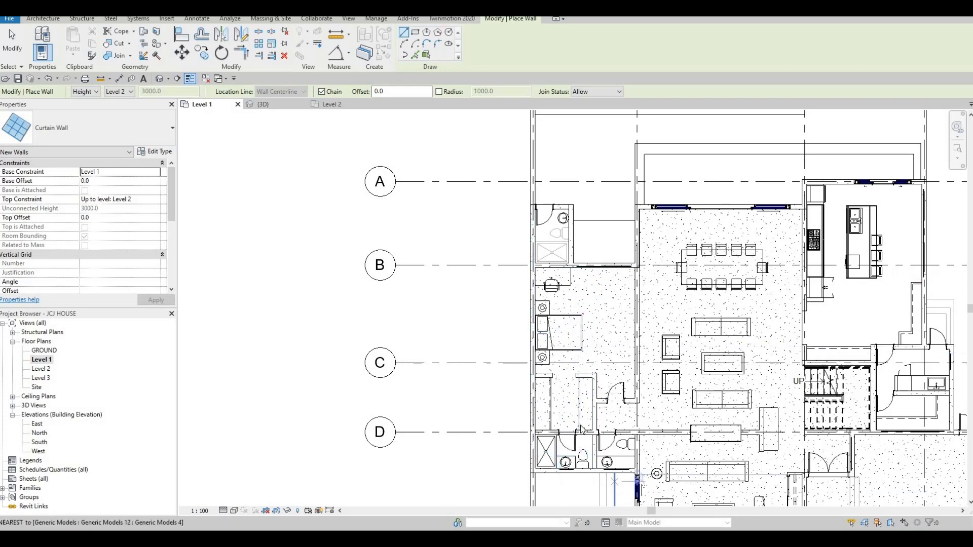
{"action": "middle_click_drag", "start_coordinate": [770, 449], "coordinate": [552, 392]}
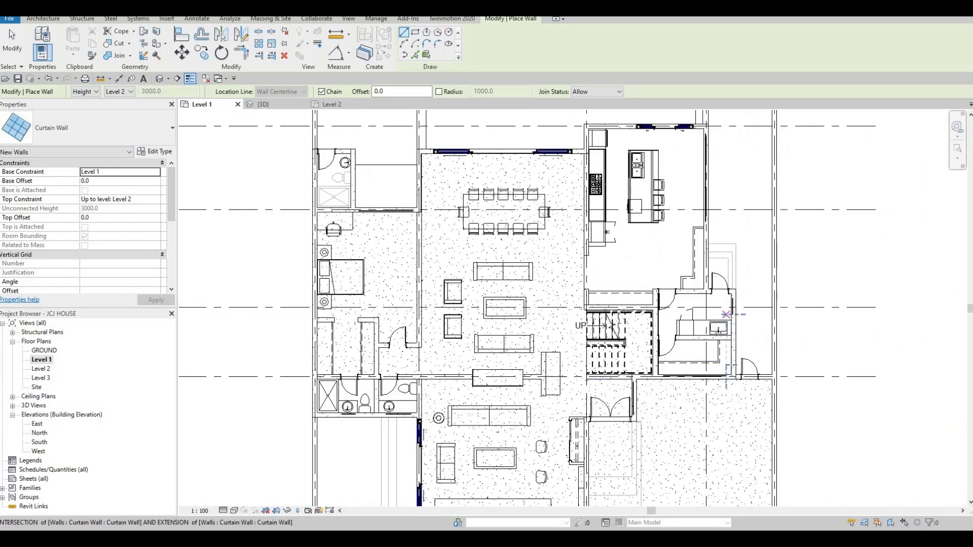
{"action": "scroll", "coordinate": [672, 379], "scroll_direction": "up", "scroll_amount": 2}
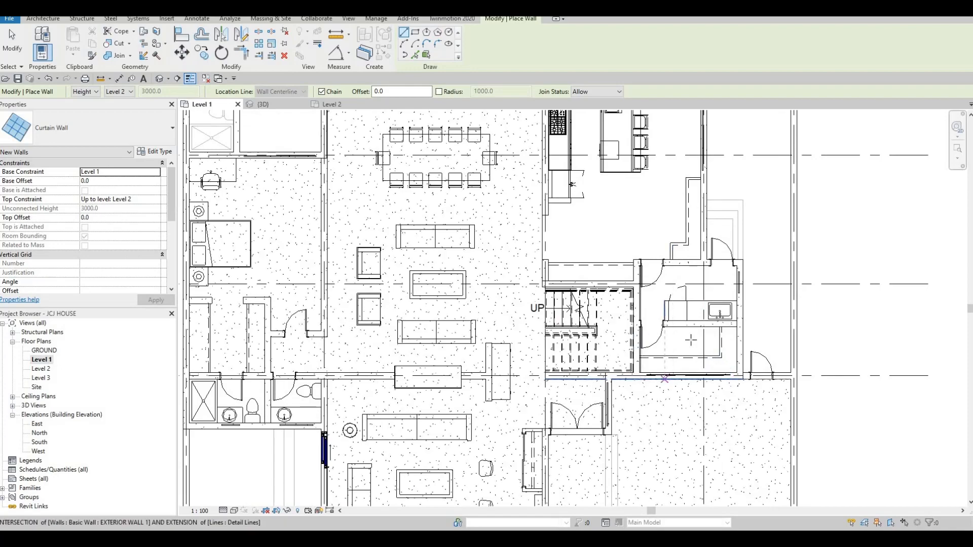
{"action": "scroll", "coordinate": [690, 341], "scroll_direction": "down", "scroll_amount": 2}
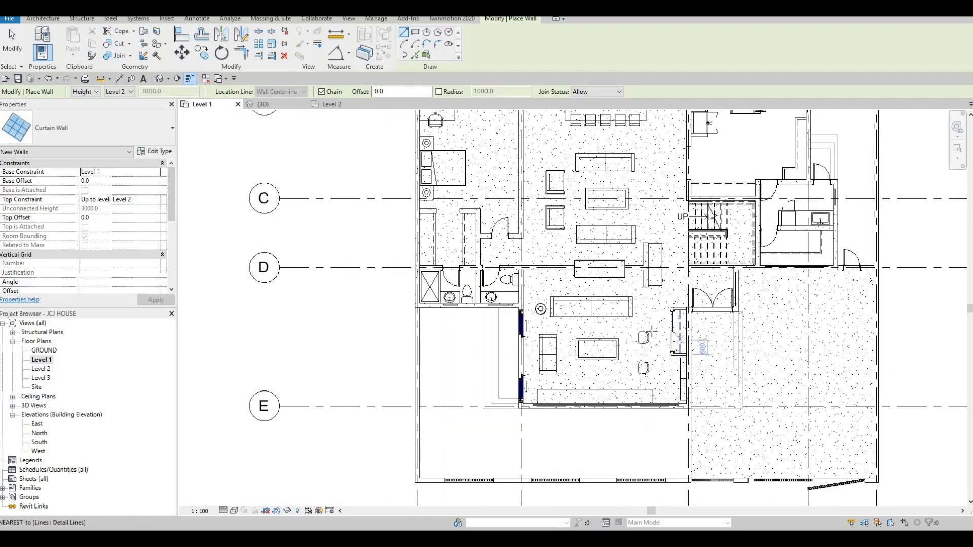
{"action": "middle_click_drag", "start_coordinate": [651, 332], "coordinate": [641, 447]}
{"action": "scroll", "coordinate": [640, 448], "scroll_direction": "down", "scroll_amount": 1}
{"action": "middle_click_drag", "start_coordinate": [484, 226], "coordinate": [561, 247]}
{"action": "scroll", "coordinate": [526, 187], "scroll_direction": "up", "scroll_amount": 1}
{"action": "scroll", "coordinate": [561, 249], "scroll_direction": "up", "scroll_amount": 8}
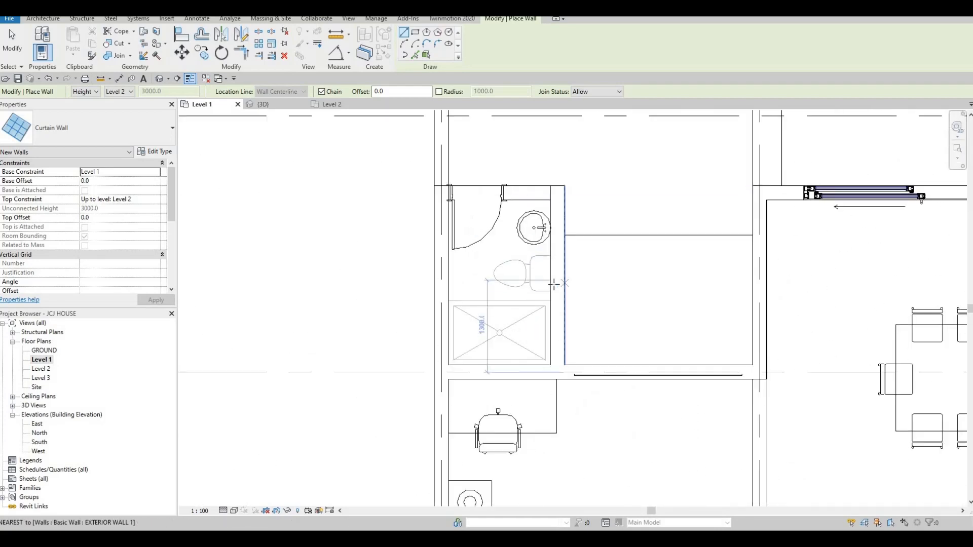
{"action": "left_click", "coordinate": [557, 287]}
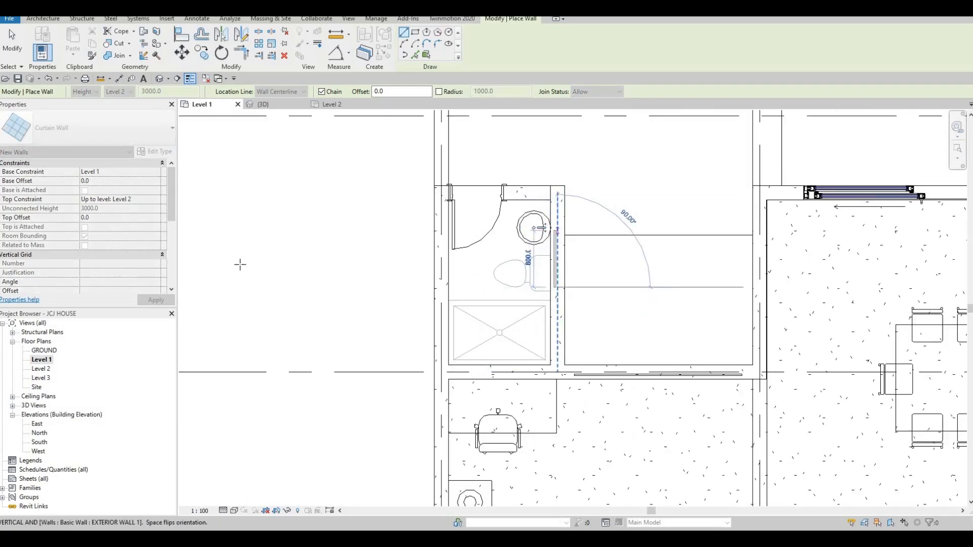
{"action": "key", "text": "Escape"}
In the GROUND plan, create a similar vertical curtain wall about 1400 mm long in the exterior wall behind the upper bathroom's washbasin and toilet
{"action": "double_click", "coordinate": [45, 350]}
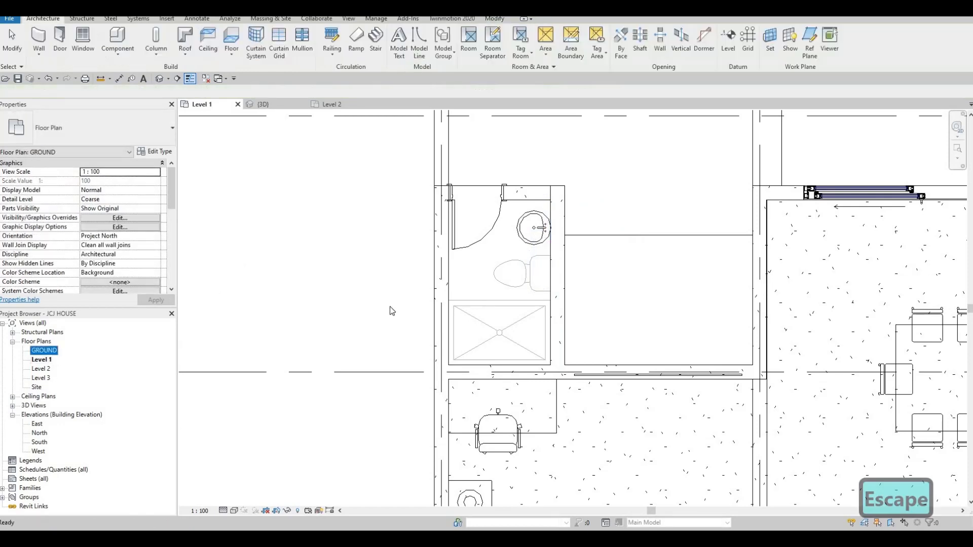
{"action": "scroll", "coordinate": [541, 288], "scroll_direction": "down", "scroll_amount": 3}
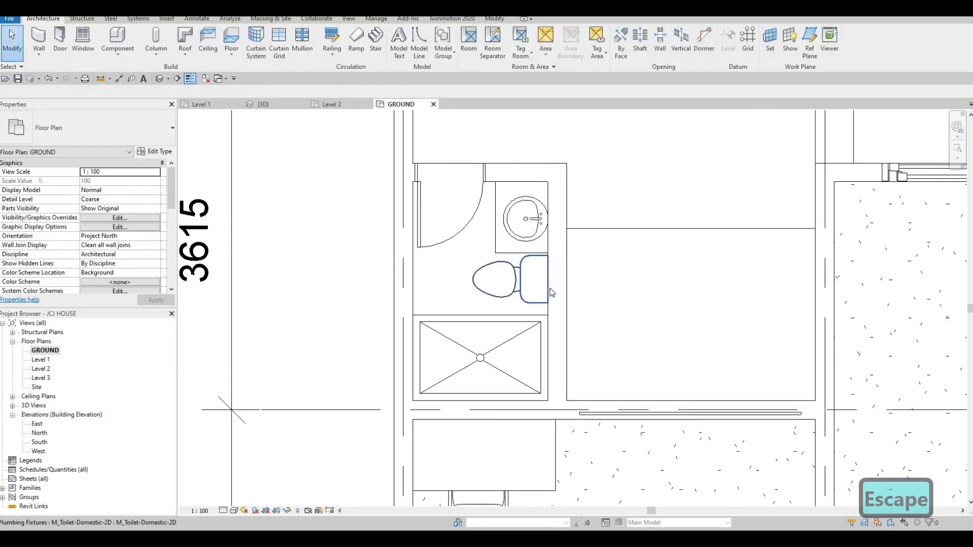
{"action": "key", "text": "c"}
{"action": "key", "text": "s"}
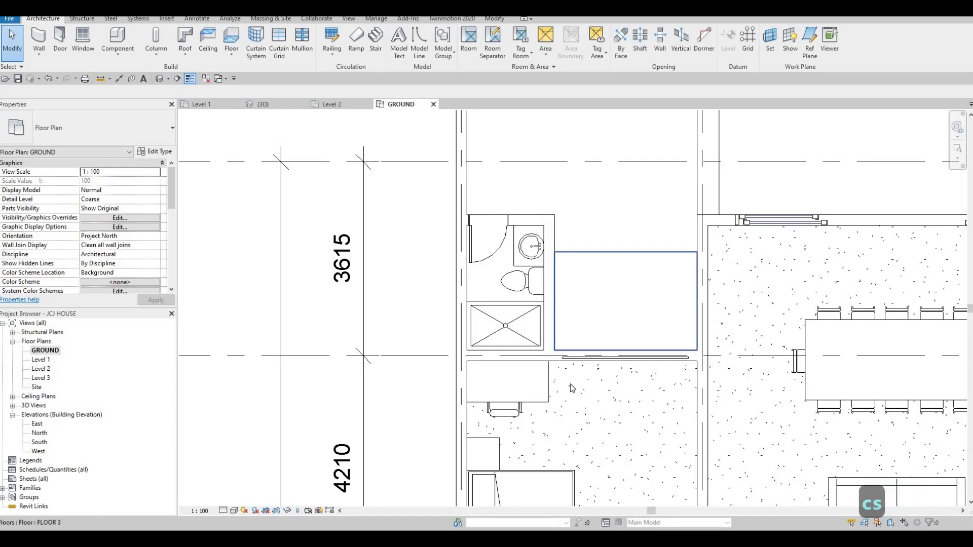
{"action": "key", "text": "Escape"}
{"action": "key", "text": "Escape"}
{"action": "left_click", "coordinate": [562, 319]}
{"action": "key", "text": "c"}
{"action": "key", "text": "s"}
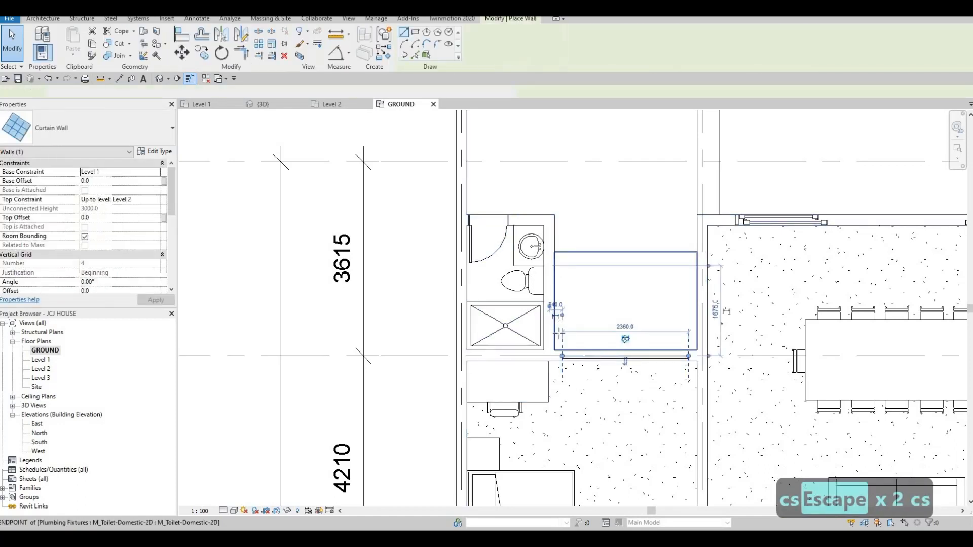
{"action": "scroll", "coordinate": [529, 273], "scroll_direction": "up", "scroll_amount": 2}
{"action": "left_click", "coordinate": [559, 233]}
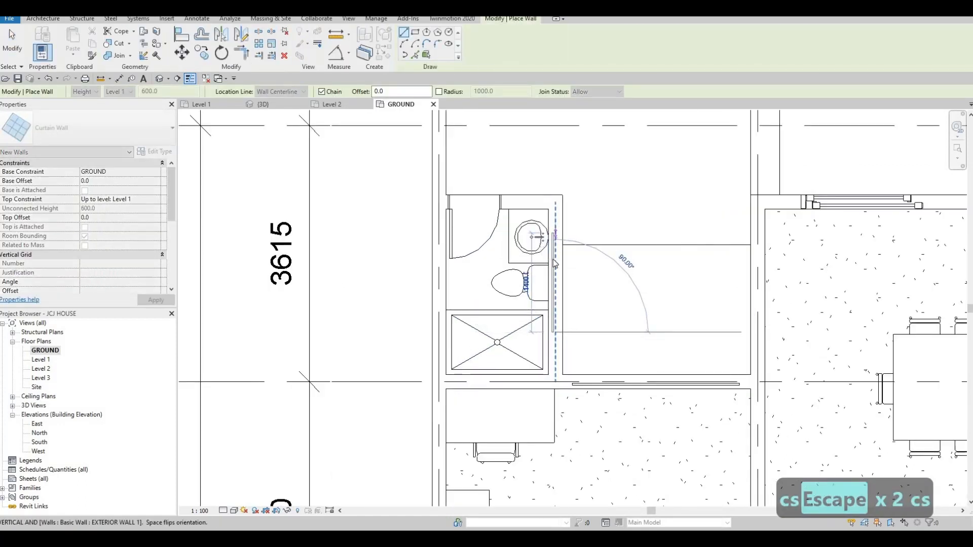
{"action": "key", "text": "Escape"}
{"action": "key", "text": "Escape"}
{"action": "scroll", "coordinate": [553, 266], "scroll_direction": "down", "scroll_amount": 1}
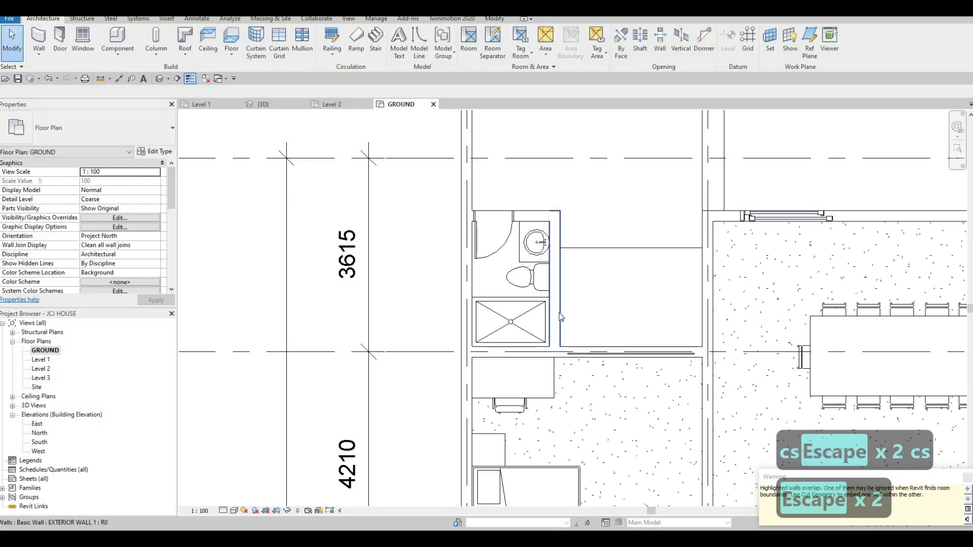
On Level 1, use Cut Geometry to cut the bedroom's exterior wall on grid B with its curtain wall
{"action": "left_click", "coordinate": [33, 359]}
{"action": "scroll", "coordinate": [488, 248], "scroll_direction": "down", "scroll_amount": 1}
{"action": "key", "text": "Escape"}
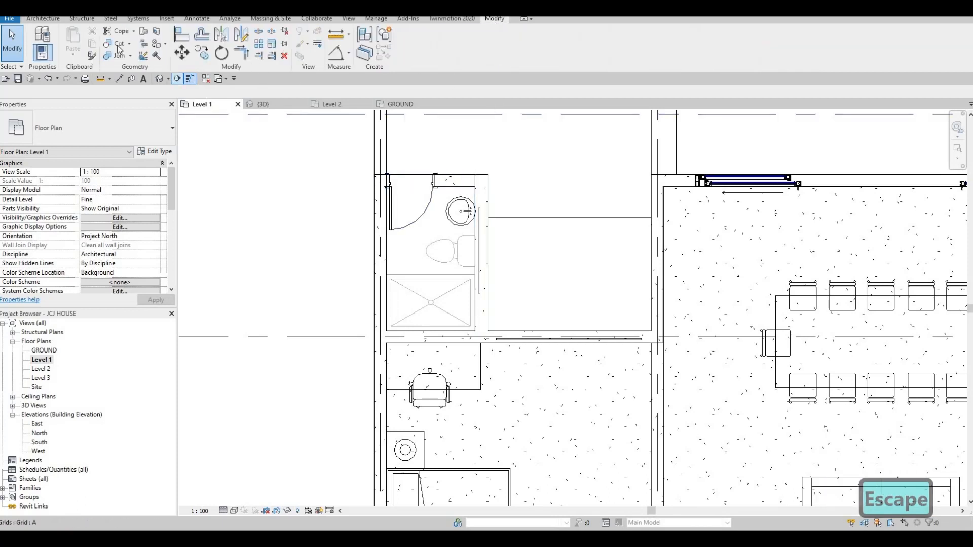
{"action": "left_click", "coordinate": [118, 44]}
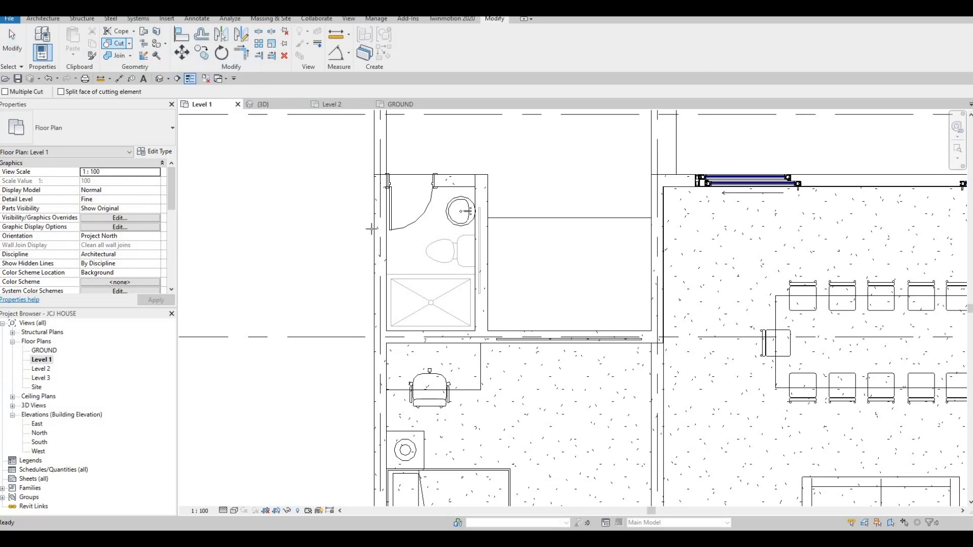
{"action": "left_click", "coordinate": [478, 237]}
{"action": "left_click", "coordinate": [541, 339]}
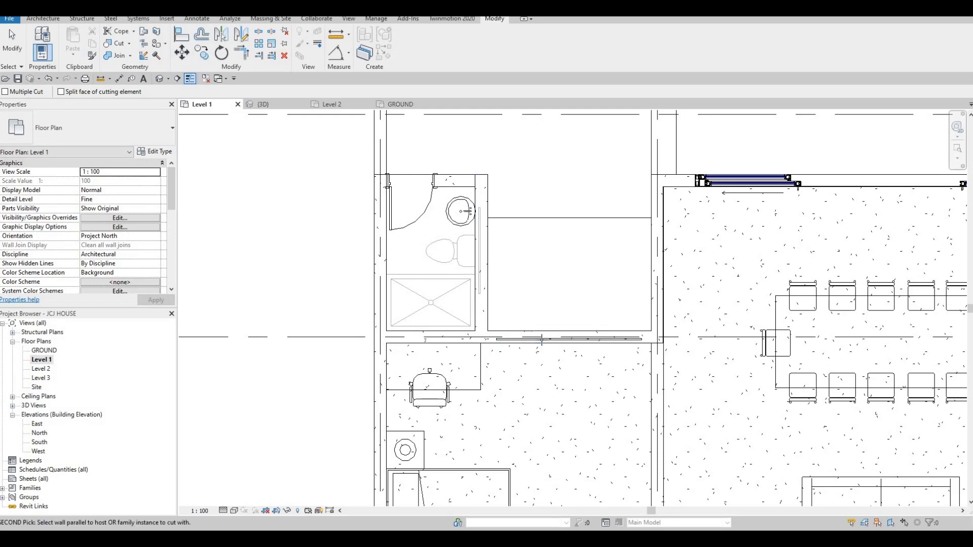
Cut the kitchen's vertical exterior wall, opposite the island stools, with its curtain wall
{"action": "middle_click_drag", "start_coordinate": [684, 315], "coordinate": [560, 334]}
{"action": "scroll", "coordinate": [560, 335], "scroll_direction": "down", "scroll_amount": 1}
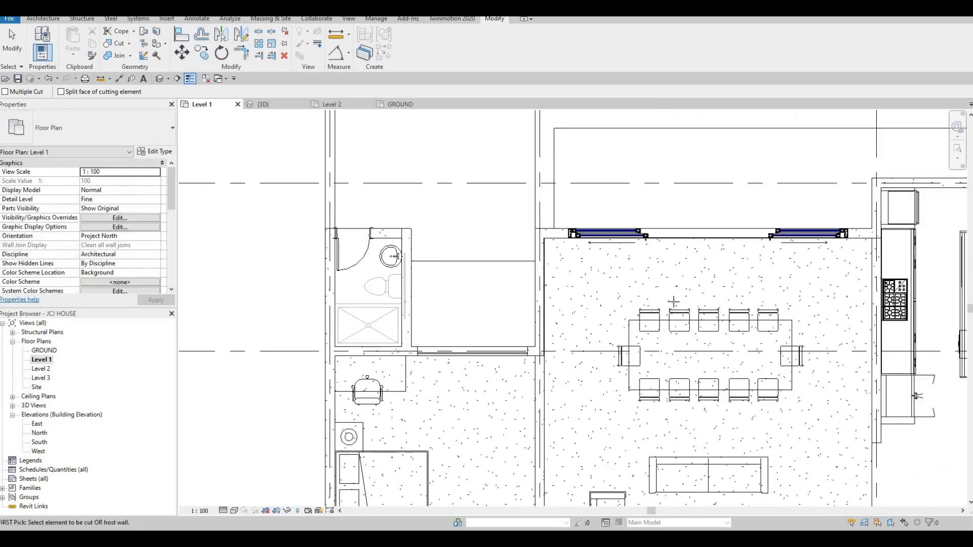
{"action": "middle_click_drag", "start_coordinate": [766, 274], "coordinate": [384, 240]}
{"action": "scroll", "coordinate": [384, 239], "scroll_direction": "down", "scroll_amount": 1}
{"action": "scroll", "coordinate": [691, 205], "scroll_direction": "up", "scroll_amount": 3}
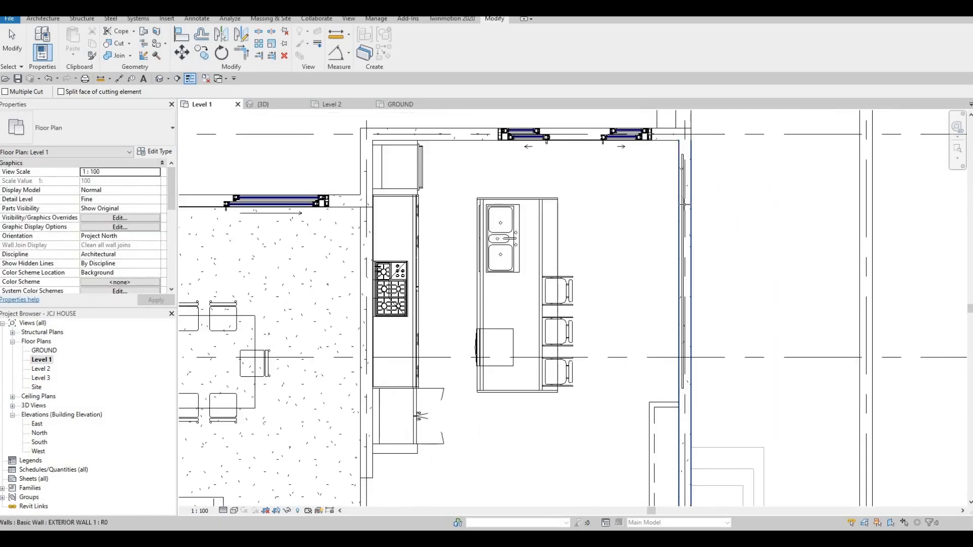
{"action": "left_click", "coordinate": [684, 204]}
{"action": "left_click", "coordinate": [672, 299]}
{"action": "scroll", "coordinate": [681, 299], "scroll_direction": "down", "scroll_amount": 2}
Cut the exterior walls near the utility sink, at grid C and on grid D, with their curtain walls
{"action": "middle_click_drag", "start_coordinate": [695, 321], "coordinate": [679, 211]}
{"action": "scroll", "coordinate": [679, 211], "scroll_direction": "down", "scroll_amount": 2}
{"action": "scroll", "coordinate": [717, 355], "scroll_direction": "up", "scroll_amount": 2}
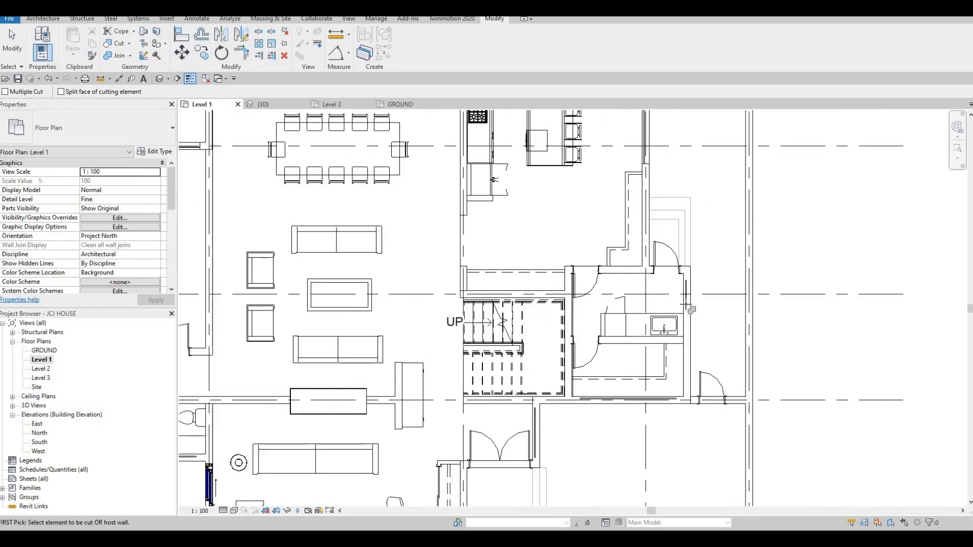
{"action": "scroll", "coordinate": [687, 306], "scroll_direction": "up", "scroll_amount": 2}
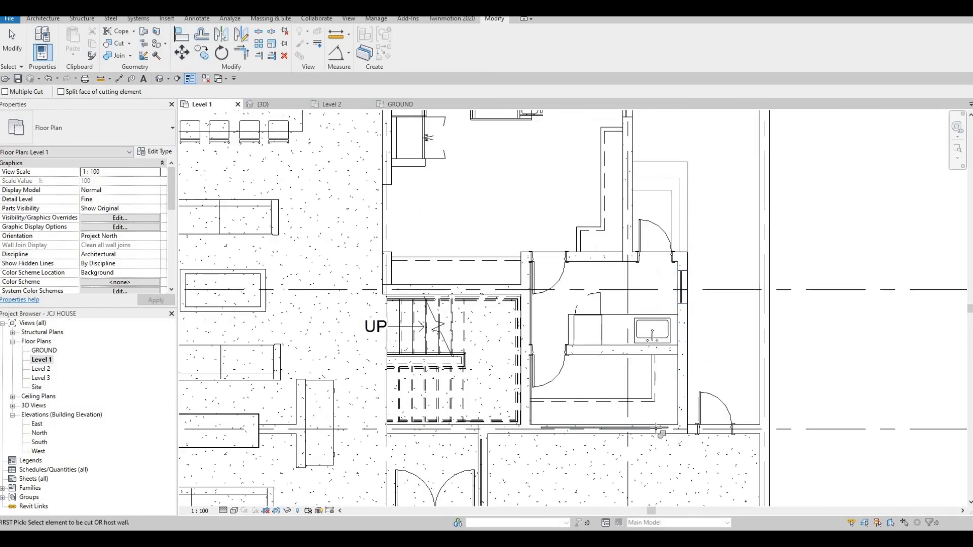
{"action": "scroll", "coordinate": [688, 484], "scroll_direction": "down", "scroll_amount": 3}
{"action": "middle_click_drag", "start_coordinate": [688, 484], "coordinate": [650, 332]}
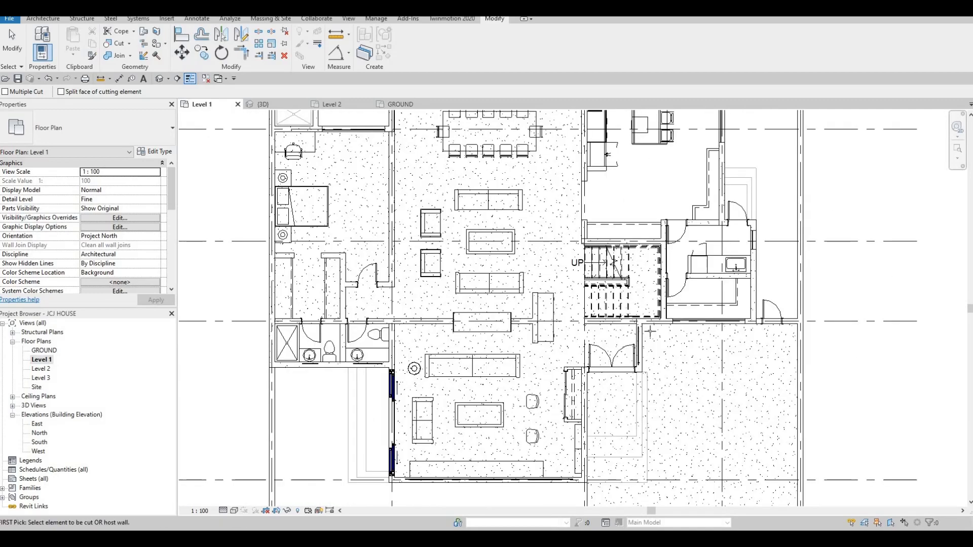
Cut the short wall beside the entrance double doors and the living room's wall on grid E with their curtain walls
{"action": "scroll", "coordinate": [650, 332], "scroll_direction": "up", "scroll_amount": 3}
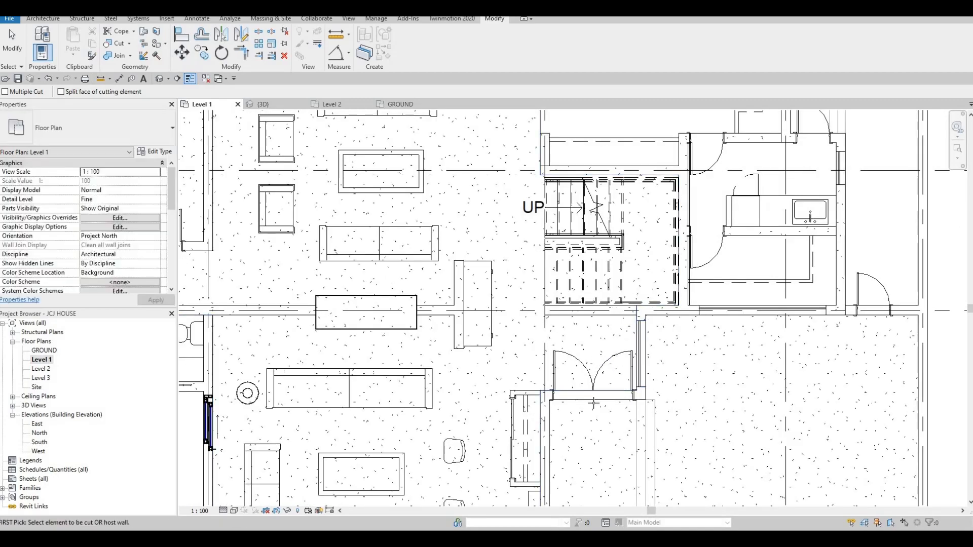
{"action": "scroll", "coordinate": [631, 208], "scroll_direction": "down", "scroll_amount": 4}
{"action": "scroll", "coordinate": [552, 364], "scroll_direction": "up", "scroll_amount": 3}
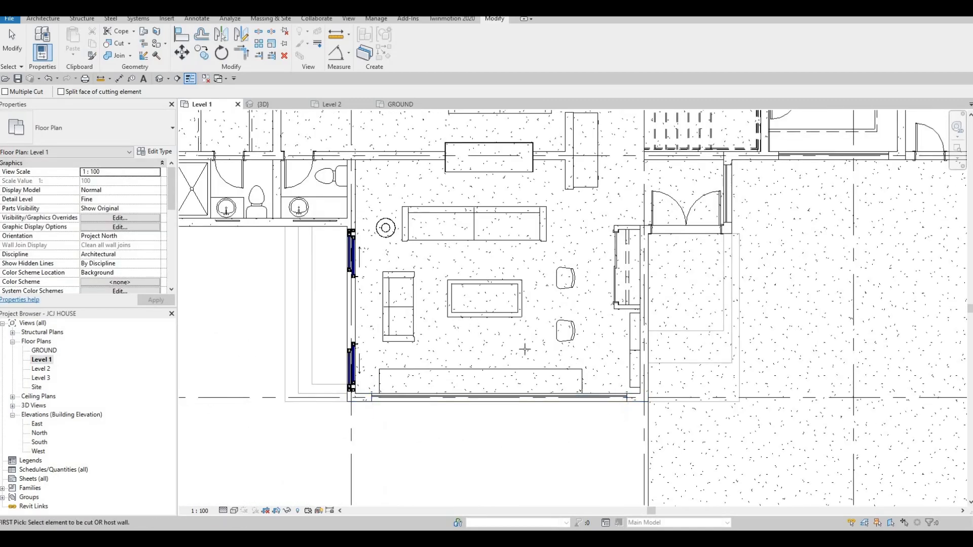
{"action": "scroll", "coordinate": [525, 349], "scroll_direction": "down", "scroll_amount": 3}
Cut the two bathrooms' lower wall with both curtain walls behind the washbasins
{"action": "scroll", "coordinate": [510, 318], "scroll_direction": "up", "scroll_amount": 4}
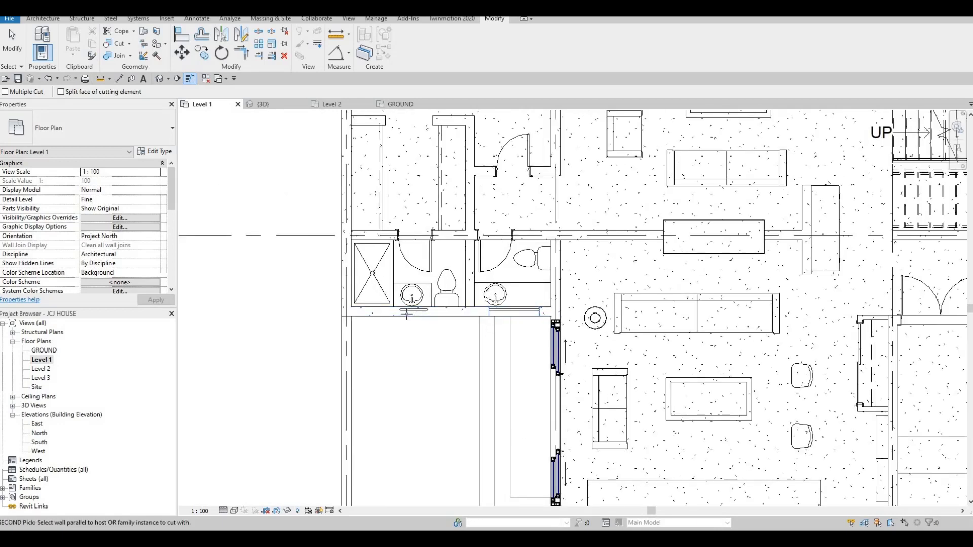
{"action": "scroll", "coordinate": [406, 314], "scroll_direction": "up", "scroll_amount": 2}
{"action": "scroll", "coordinate": [457, 332], "scroll_direction": "down", "scroll_amount": 6}
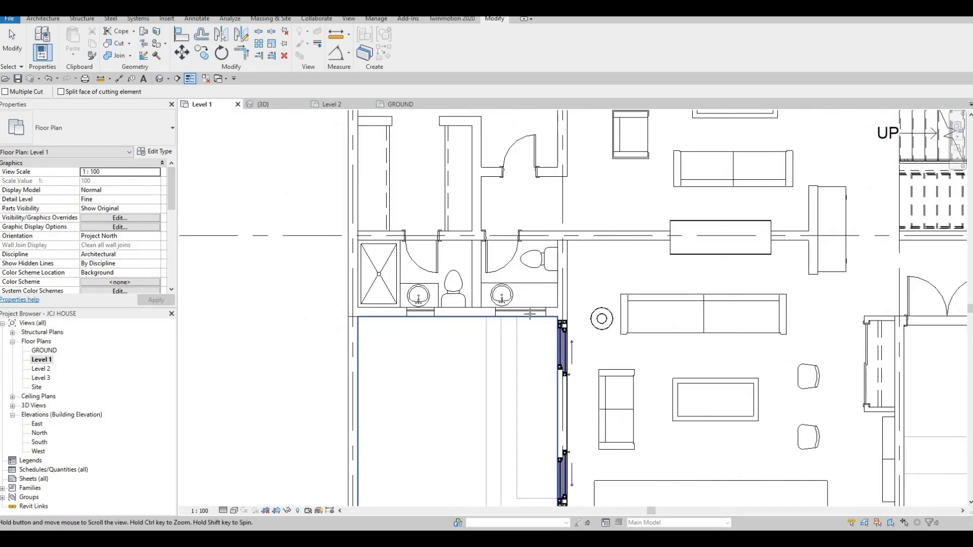
{"action": "scroll", "coordinate": [459, 365], "scroll_direction": "up", "scroll_amount": 5}
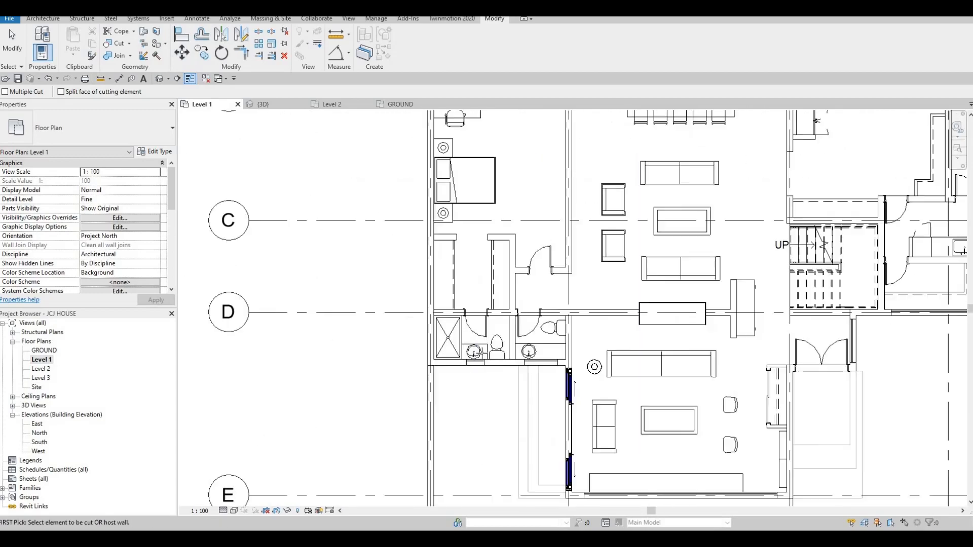
{"action": "scroll", "coordinate": [495, 346], "scroll_direction": "up", "scroll_amount": 1}
{"action": "scroll", "coordinate": [496, 346], "scroll_direction": "down", "scroll_amount": 5}
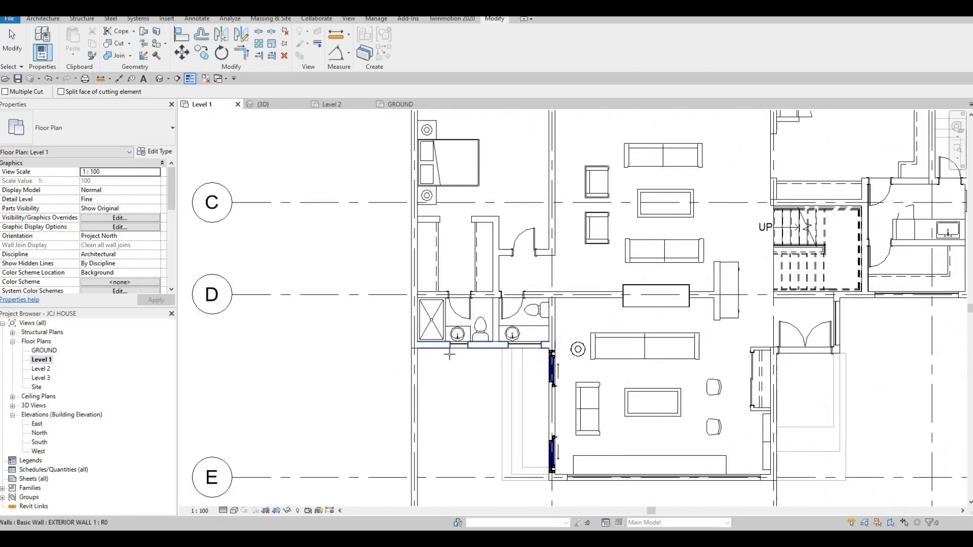
{"action": "scroll", "coordinate": [489, 351], "scroll_direction": "up", "scroll_amount": 7}
{"action": "key", "text": "Escape"}
{"action": "key", "text": "Escape"}
Try to move the shower room's curtain wall along the lower wall to behind the toilet
{"action": "left_click", "coordinate": [489, 351]}
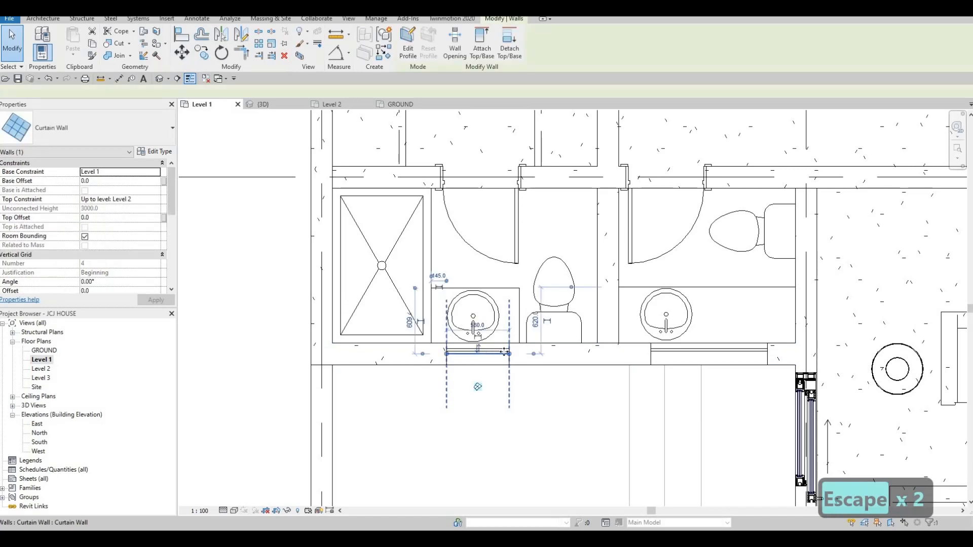
{"action": "left_click_drag", "start_coordinate": [558, 352], "coordinate": [567, 353]}
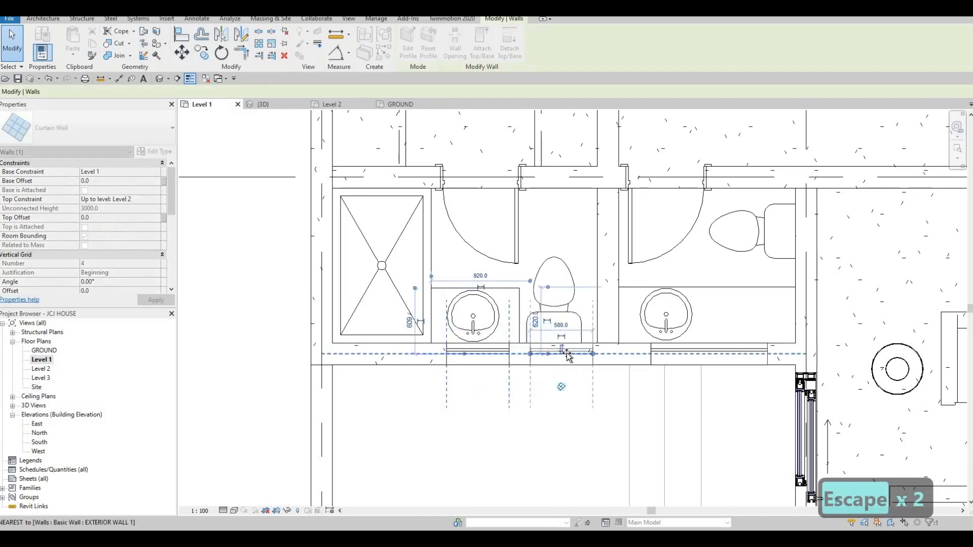
{"action": "key", "text": "Escape"}
Try to cut the wall behind the washbasin and toilet of the bathroom above grid B on the GROUND plan
{"action": "scroll", "coordinate": [552, 324], "scroll_direction": "down", "scroll_amount": 5}
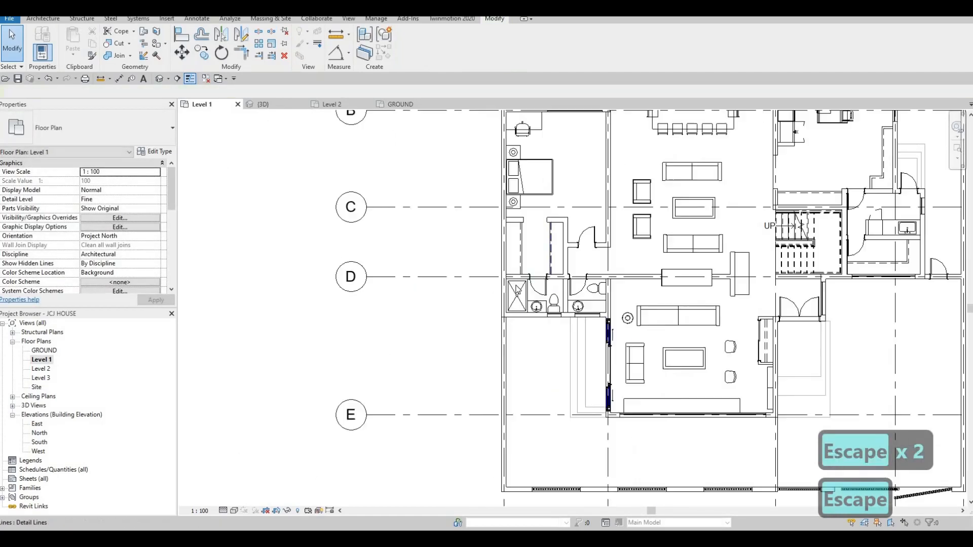
{"action": "scroll", "coordinate": [509, 271], "scroll_direction": "up", "scroll_amount": 4}
{"action": "scroll", "coordinate": [509, 271], "scroll_direction": "up", "scroll_amount": 3}
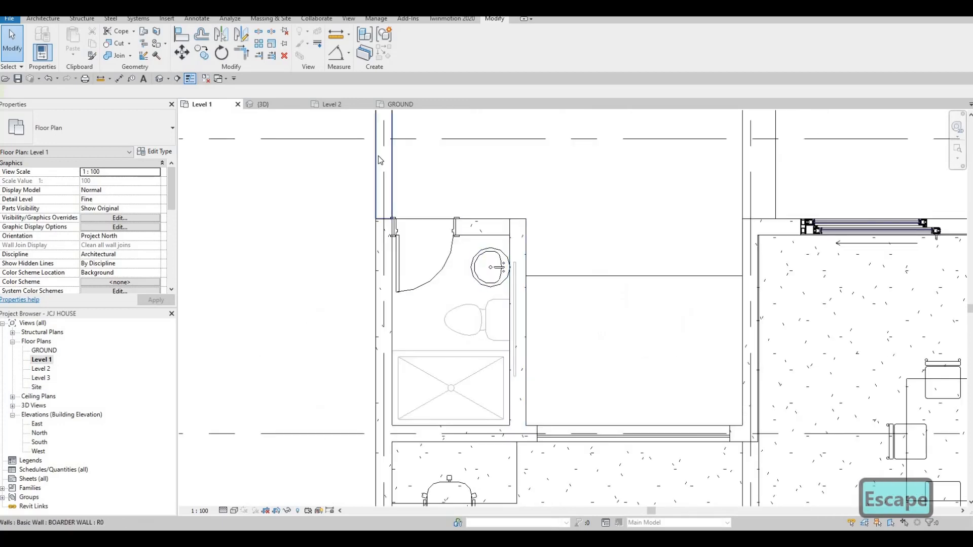
{"action": "left_click", "coordinate": [408, 105]}
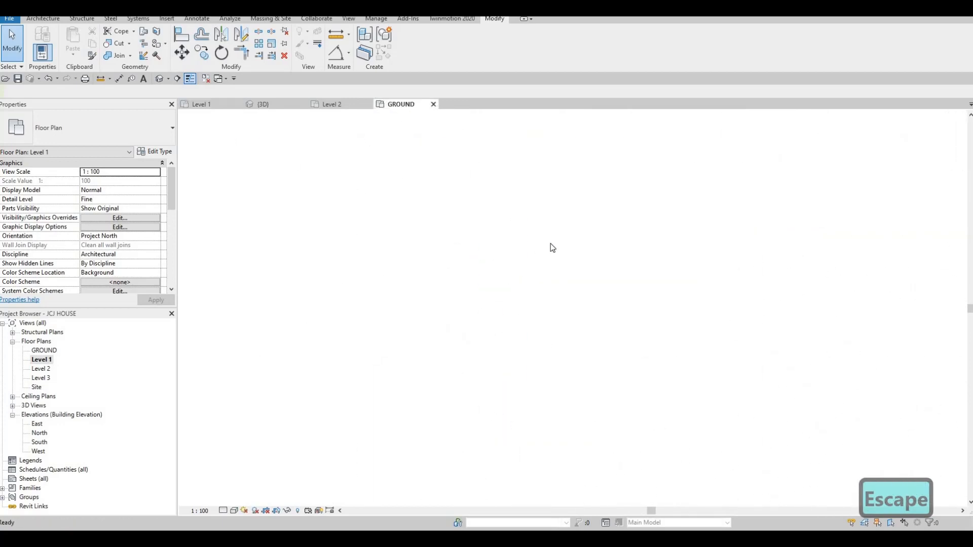
{"action": "key", "text": "Escape"}
{"action": "left_click", "coordinate": [556, 260]}
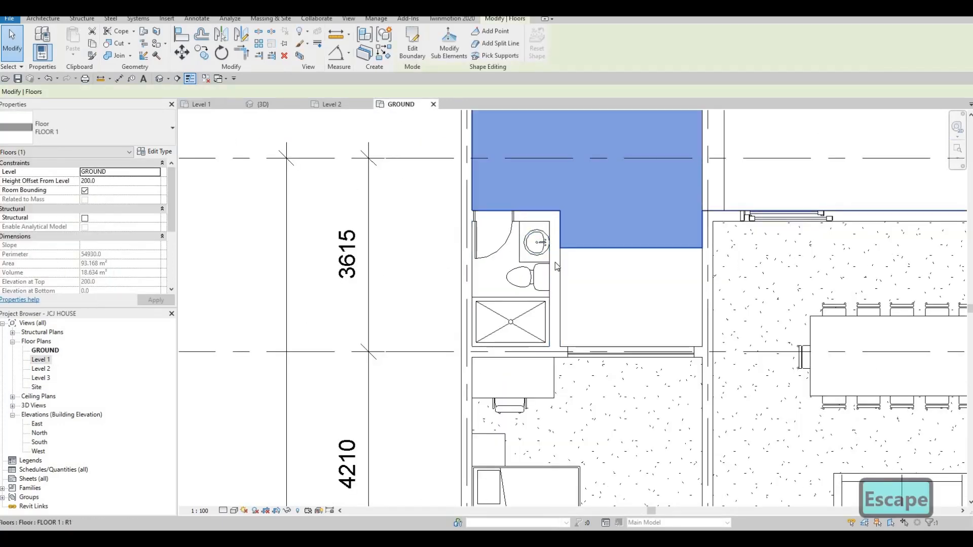
{"action": "key", "text": "Escape"}
{"action": "left_click", "coordinate": [555, 260]}
{"action": "key", "text": "Escape"}
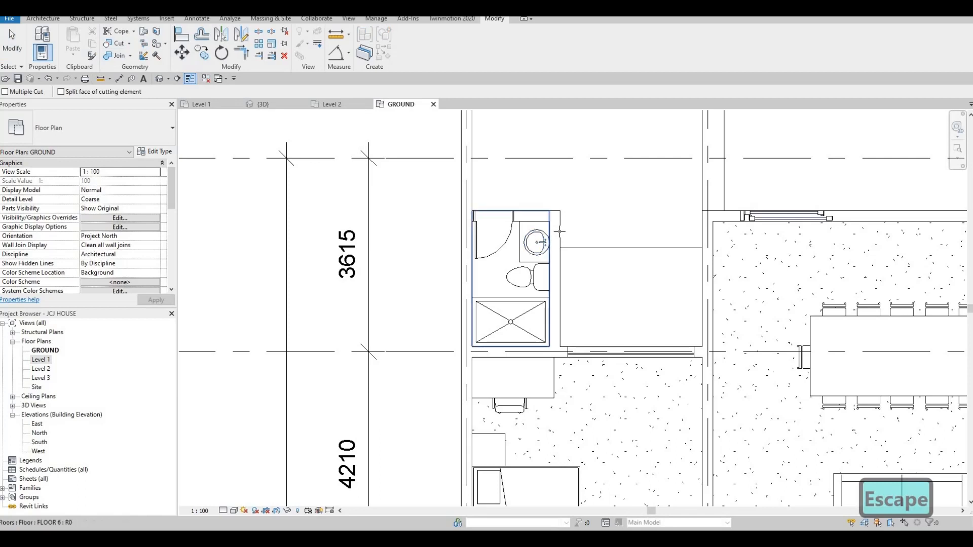
{"action": "key", "text": "Escape"}
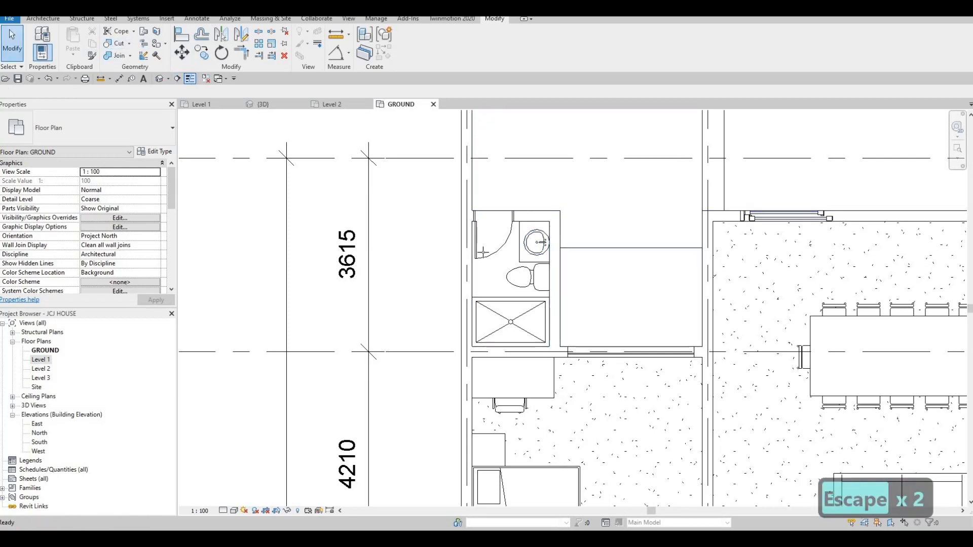
{"action": "left_click", "coordinate": [115, 43]}
{"action": "left_click", "coordinate": [554, 272]}
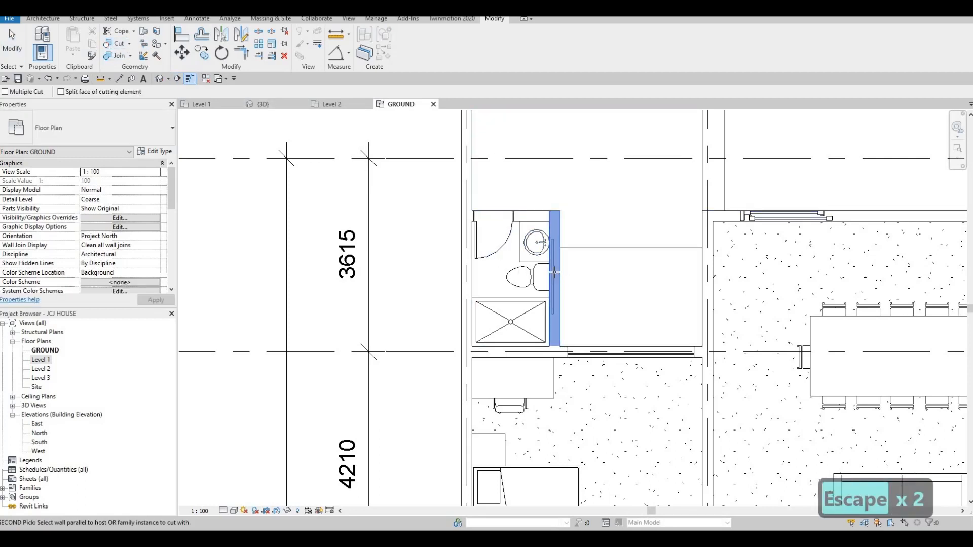
{"action": "key", "text": "Escape"}
{"action": "key", "text": "Escape"}
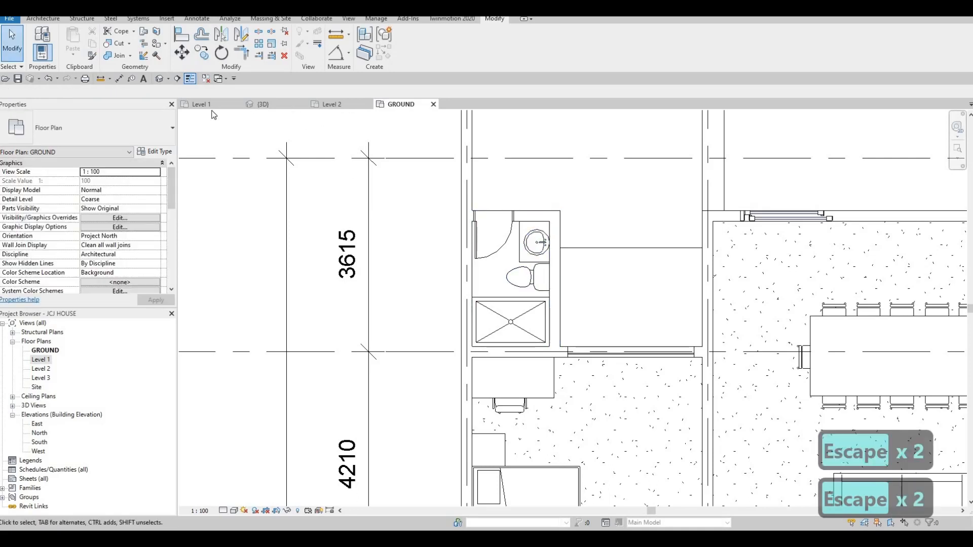
On Level 1, delete the curtain wall behind the washbasin and toilet of the bathroom above grid B
{"action": "left_click", "coordinate": [201, 105]}
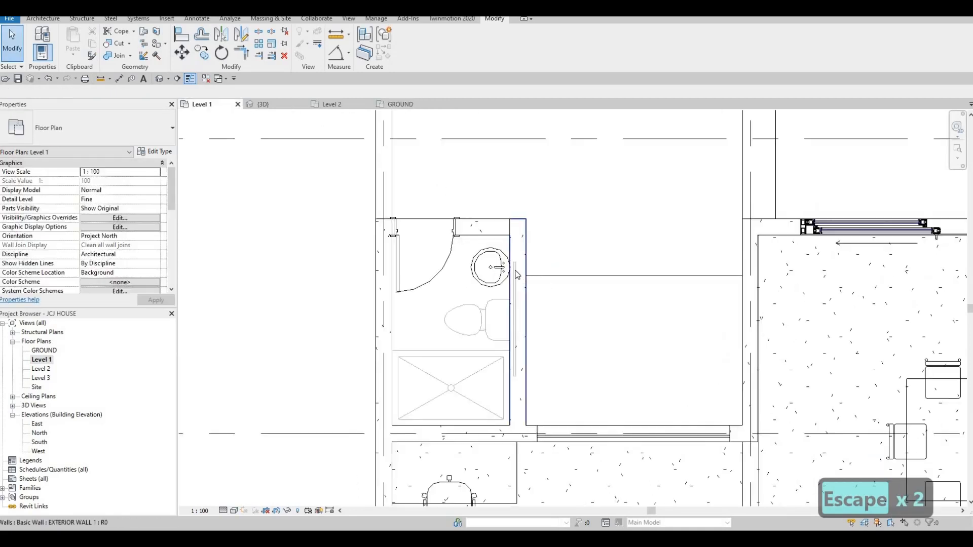
{"action": "key", "text": "Escape"}
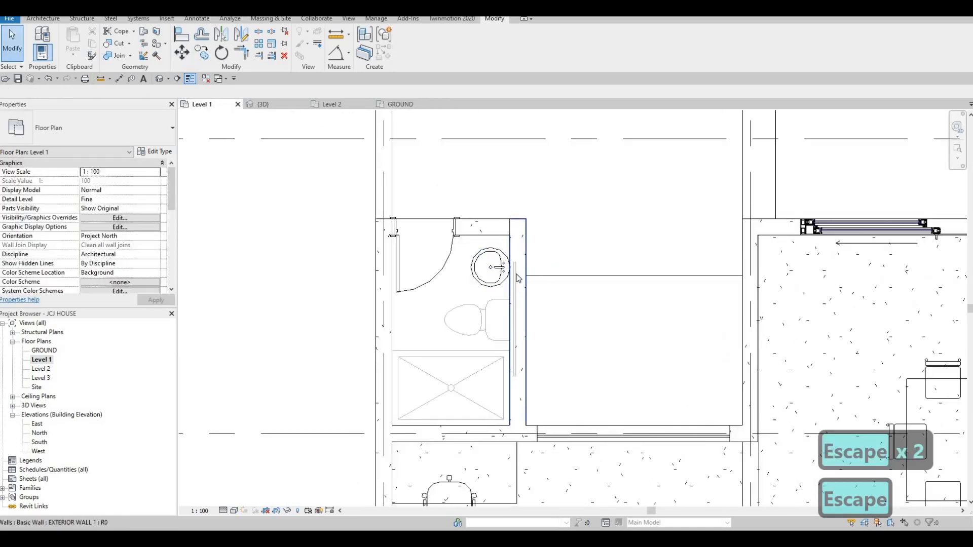
{"action": "left_click", "coordinate": [518, 277]}
{"action": "key", "text": "Escape"}
{"action": "key", "text": "Tab"}
{"action": "key", "text": "Tab"}
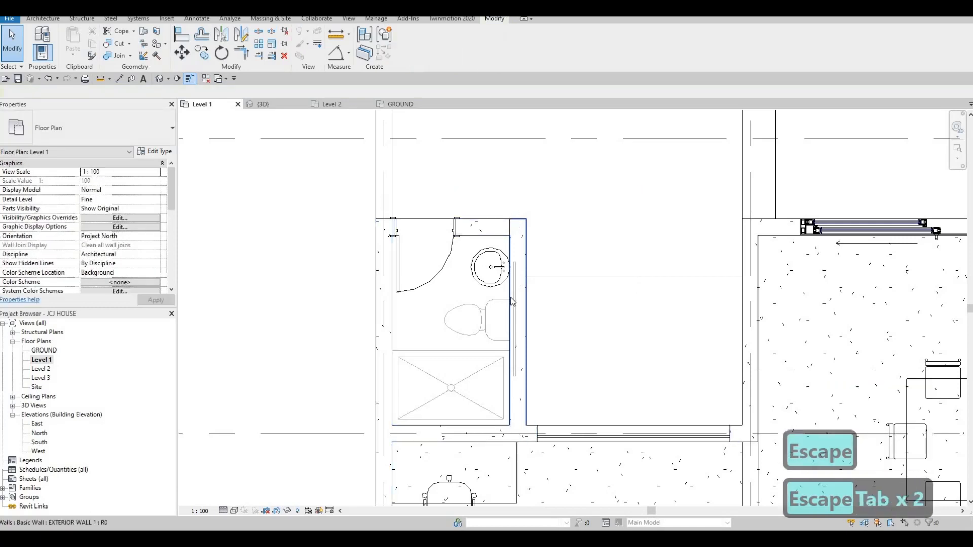
{"action": "key", "text": "Escape"}
{"action": "key", "text": "Tab"}
{"action": "key", "text": "Tab"}
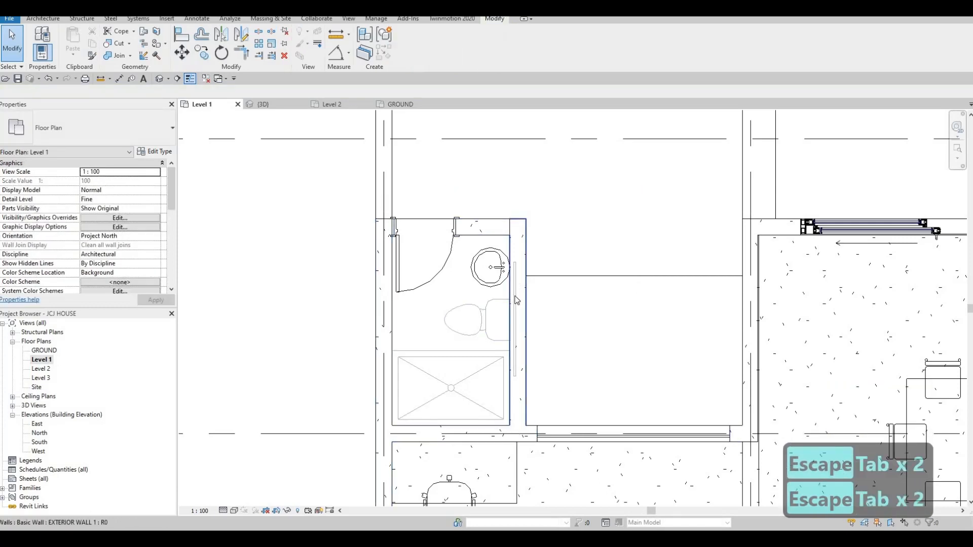
{"action": "key", "text": "Tab"}
{"action": "left_click", "coordinate": [516, 302]}
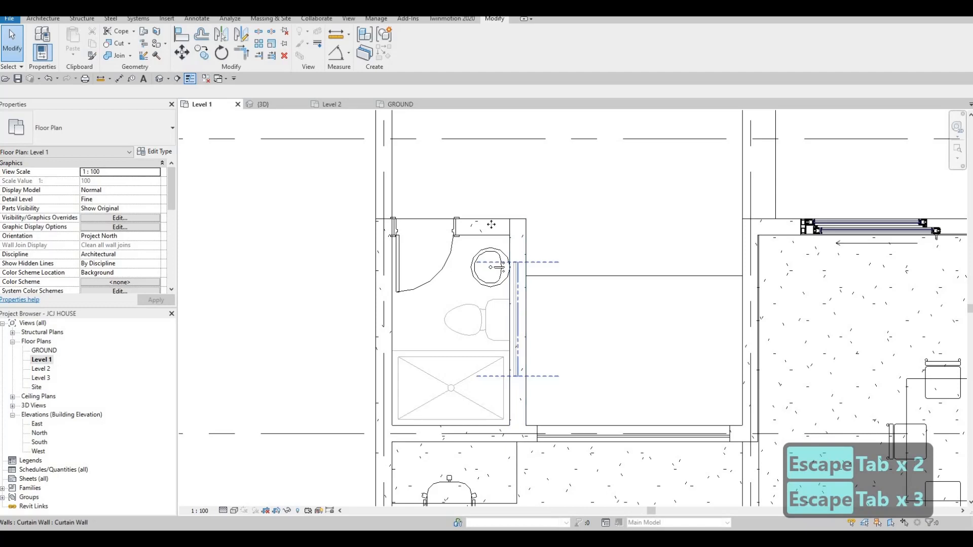
{"action": "key", "text": "Delete"}
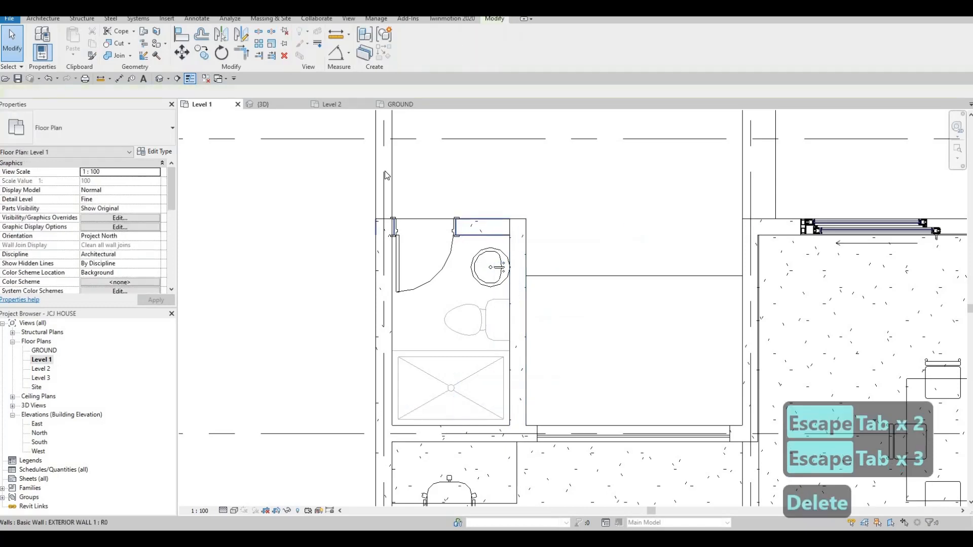
{"action": "key", "text": "Escape"}
{"action": "key", "text": "Escape"}
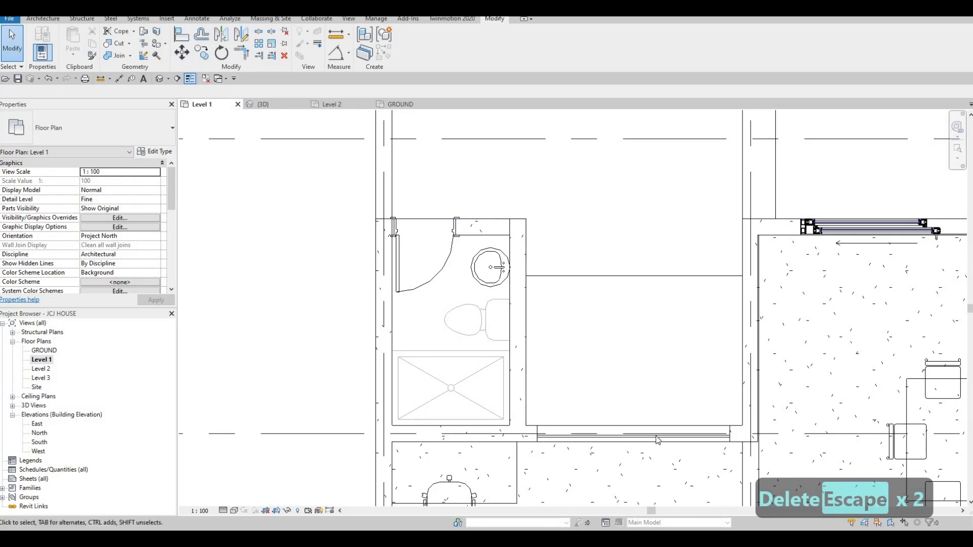
Draw a new curtain wall, similar to the one on grid B, along the centreline of the exterior wall behind the washbasin and toilet
{"action": "left_click", "coordinate": [628, 434]}
{"action": "key", "text": "c"}
{"action": "key", "text": "s"}
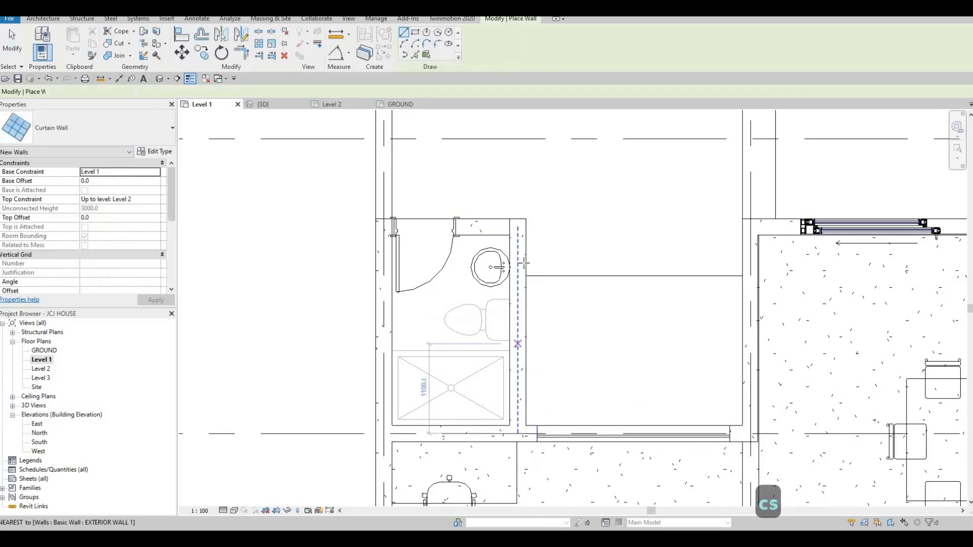
{"action": "left_click", "coordinate": [519, 255]}
{"action": "key", "text": "Escape"}
{"action": "key", "text": "Escape"}
{"action": "key", "text": "Escape"}
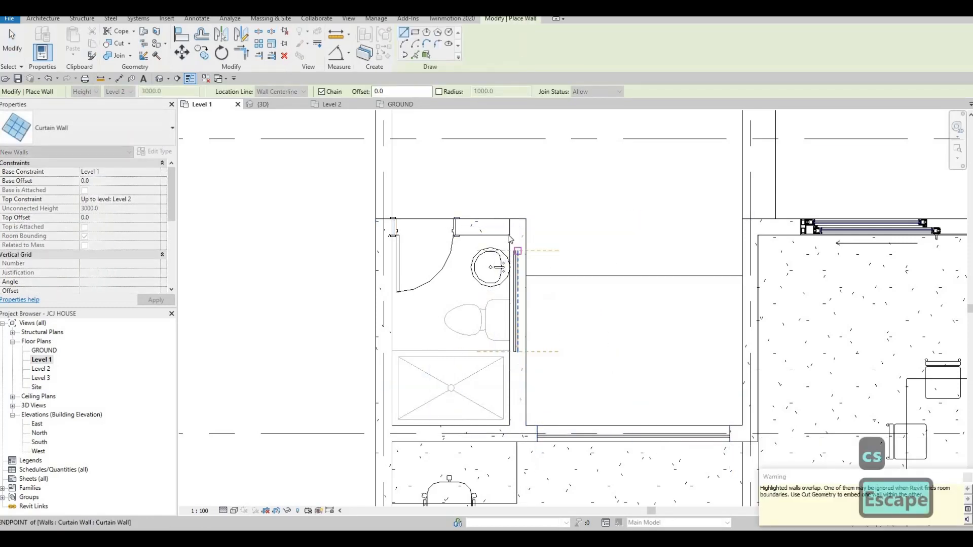
{"action": "key", "text": "Escape"}
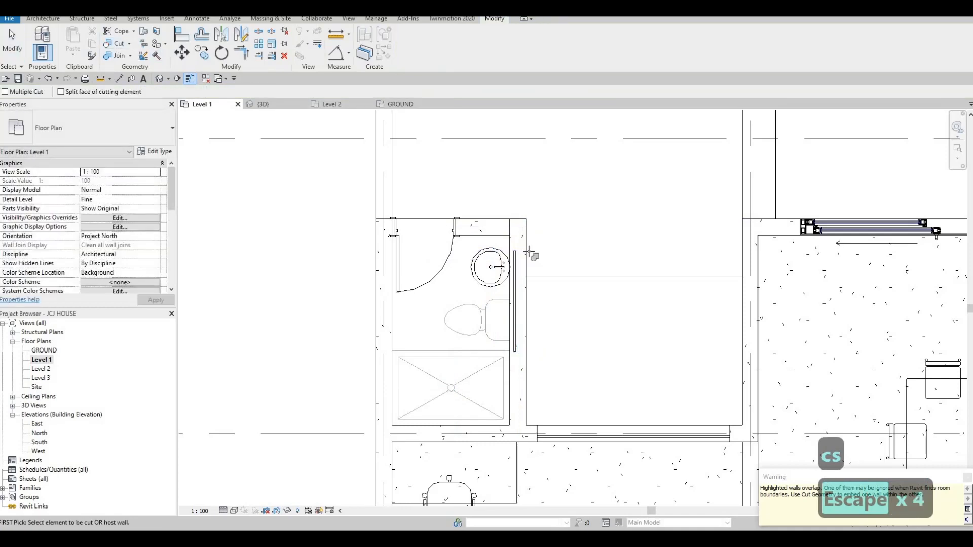
Cut the exterior wall behind the bathroom's washbasin and toilet with the new curtain wall
{"action": "left_click", "coordinate": [516, 257]}
{"action": "left_click", "coordinate": [514, 249]}
{"action": "scroll", "coordinate": [574, 261], "scroll_direction": "down", "scroll_amount": 5}
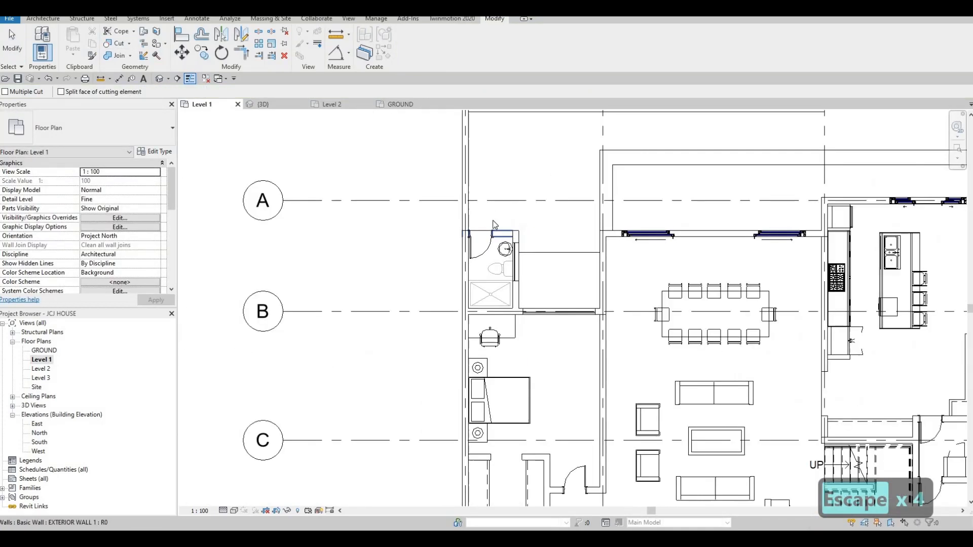
{"action": "key", "text": "Escape"}
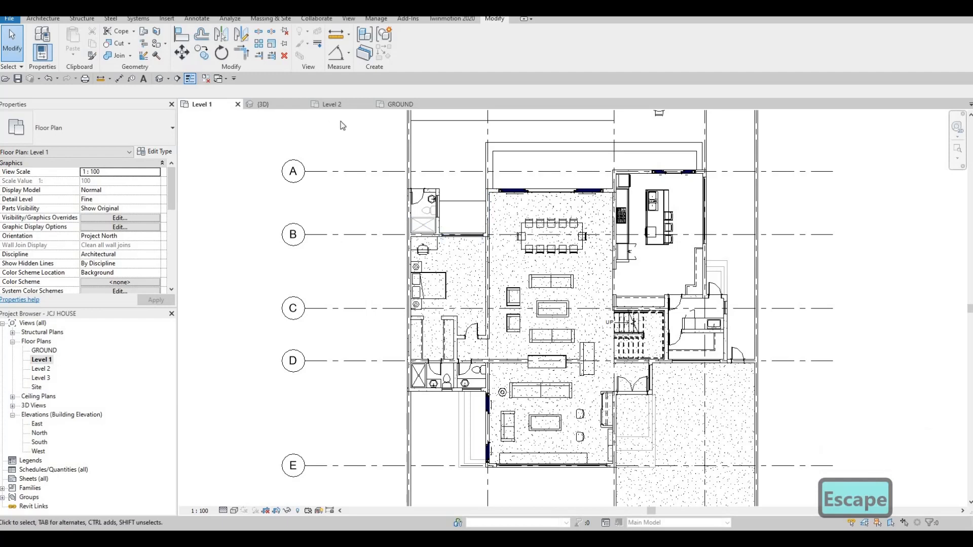
On Level 2, draw a 3900 mm curtain wall in the middle bedroom's upper exterior wall, starting 1000 mm from the bathroom partition
{"action": "left_click", "coordinate": [332, 105]}
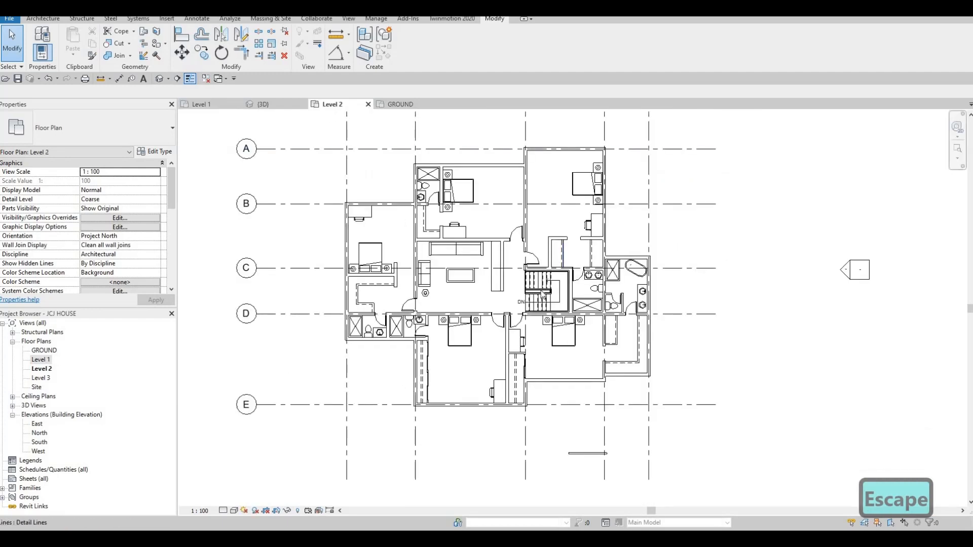
{"action": "left_click", "coordinate": [43, 19]}
{"action": "left_click", "coordinate": [11, 40]}
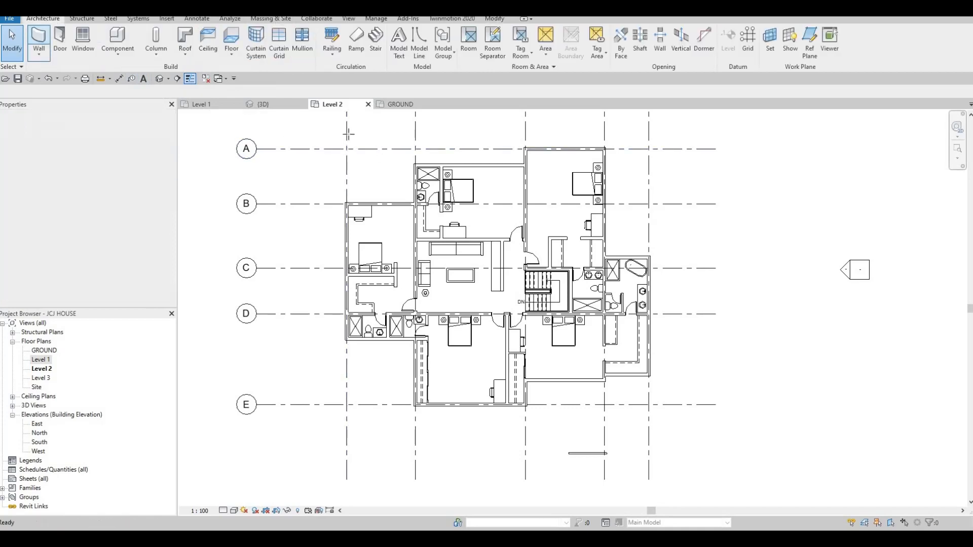
{"action": "scroll", "coordinate": [415, 135], "scroll_direction": "up", "scroll_amount": 2}
{"action": "scroll", "coordinate": [497, 181], "scroll_direction": "up", "scroll_amount": 4}
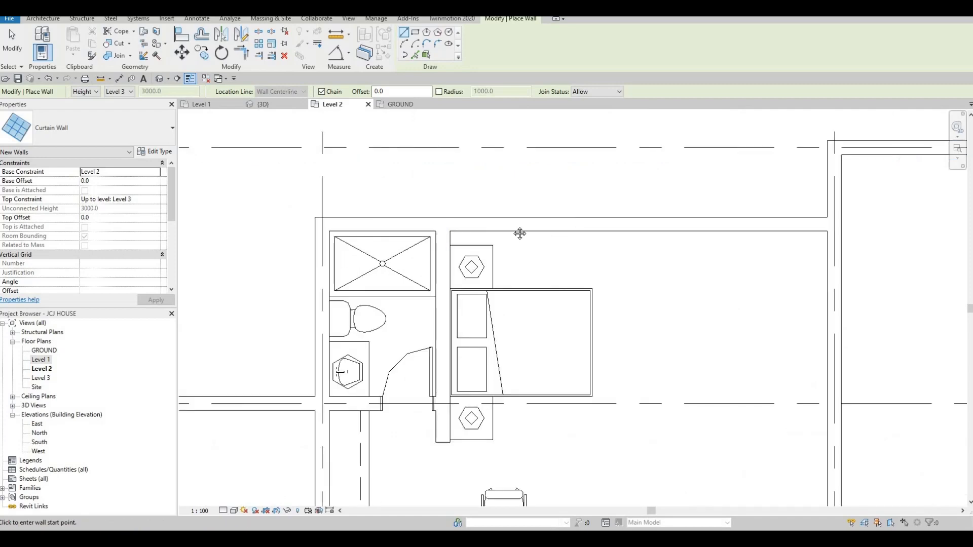
{"action": "scroll", "coordinate": [522, 228], "scroll_direction": "down", "scroll_amount": 3}
{"action": "scroll", "coordinate": [477, 237], "scroll_direction": "up", "scroll_amount": 1}
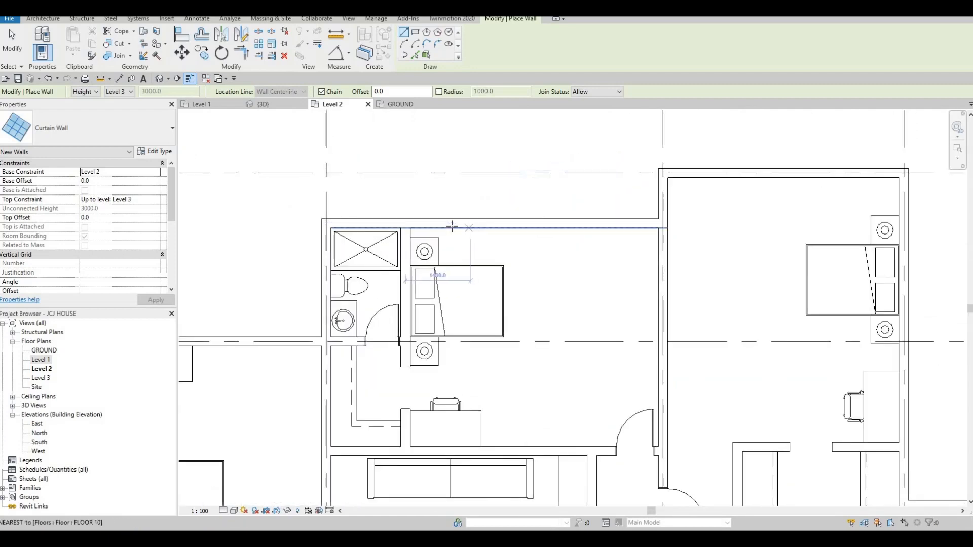
{"action": "left_click", "coordinate": [647, 224]}
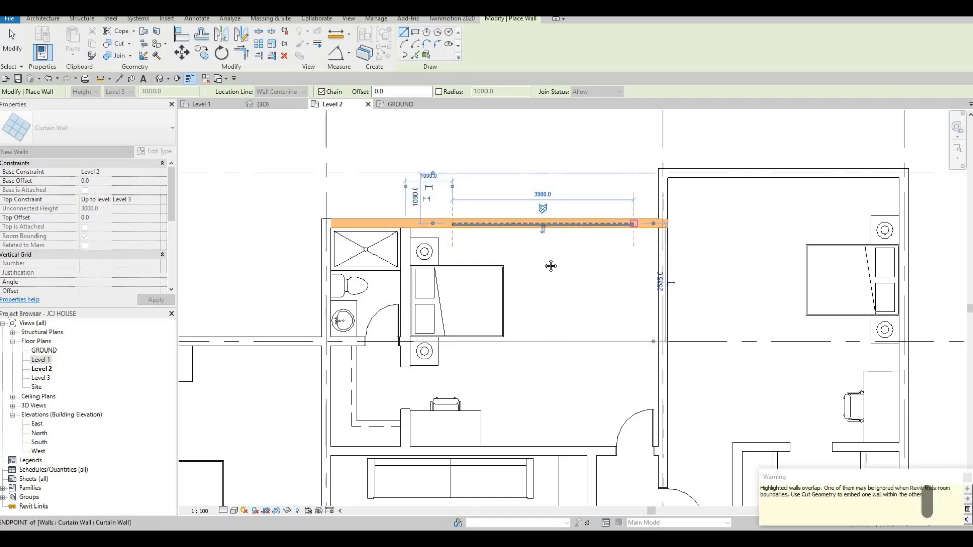
{"action": "key", "text": "Escape"}
Draw a 3900 mm curtain wall in the exterior wall on grid A, starting 500 mm from the bedroom's left grid line
{"action": "scroll", "coordinate": [582, 228], "scroll_direction": "up", "scroll_amount": 2}
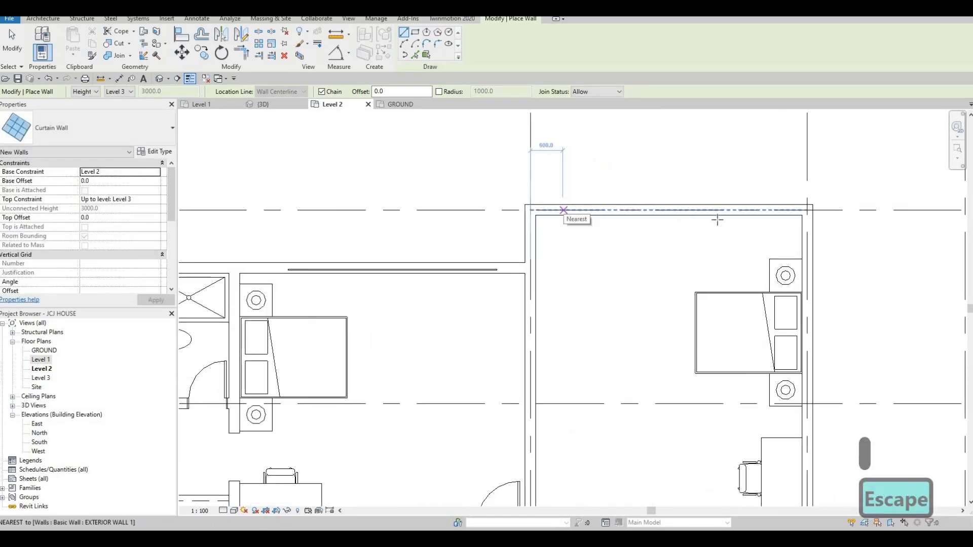
{"action": "left_click", "coordinate": [766, 212]}
{"action": "key", "text": "Escape"}
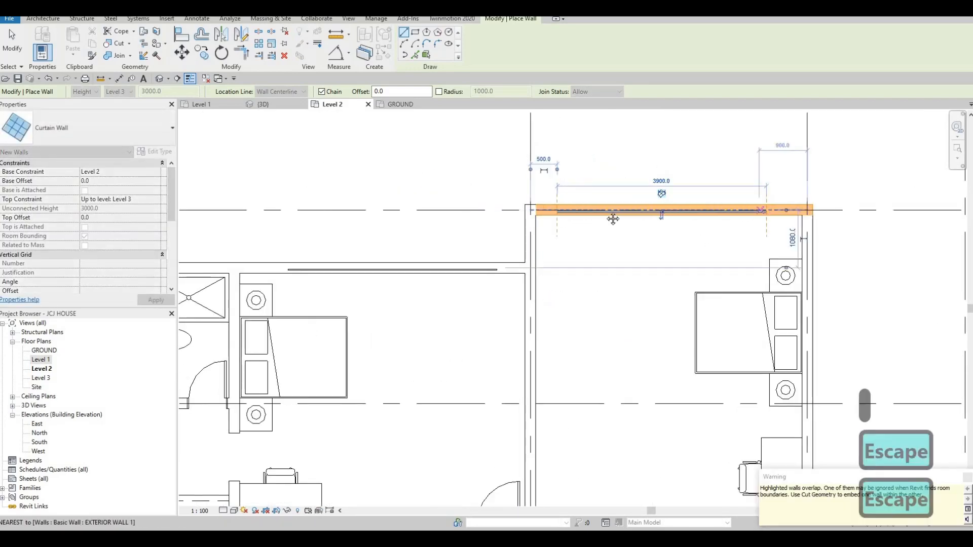
Draw a curtain wall about 1600 mm long in the bathtub bathroom's right exterior wall, behind the two washbasins
{"action": "scroll", "coordinate": [606, 223], "scroll_direction": "down", "scroll_amount": 2}
{"action": "scroll", "coordinate": [591, 174], "scroll_direction": "down", "scroll_amount": 4}
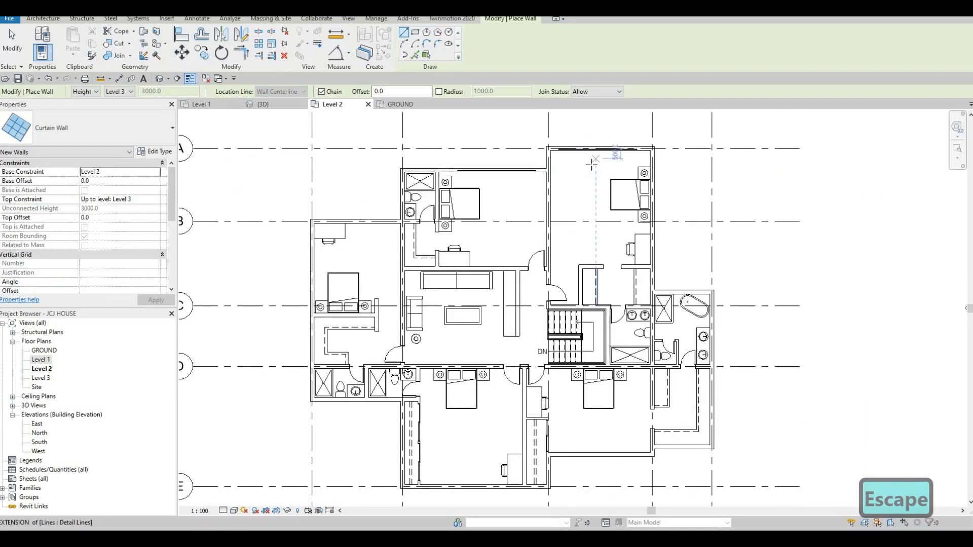
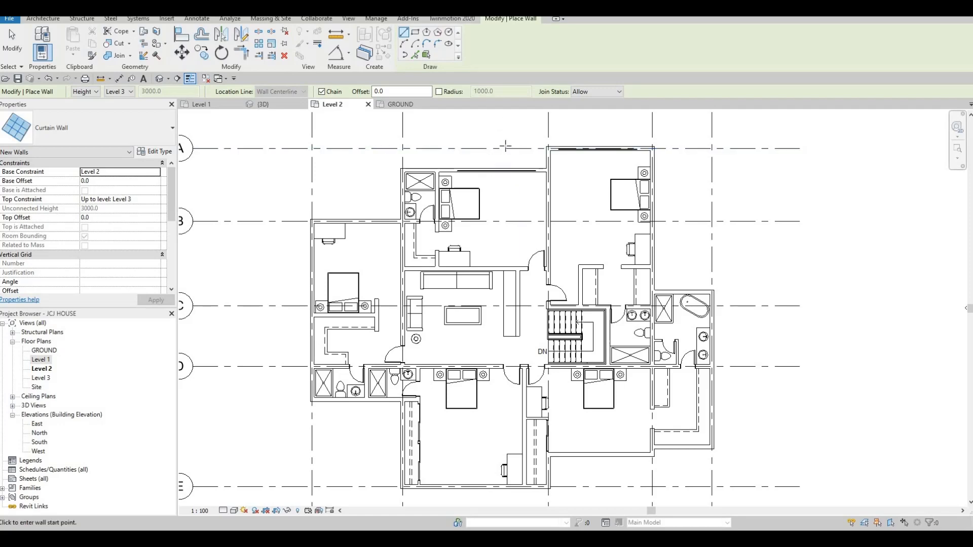
{"action": "scroll", "coordinate": [563, 223], "scroll_direction": "up", "scroll_amount": 3}
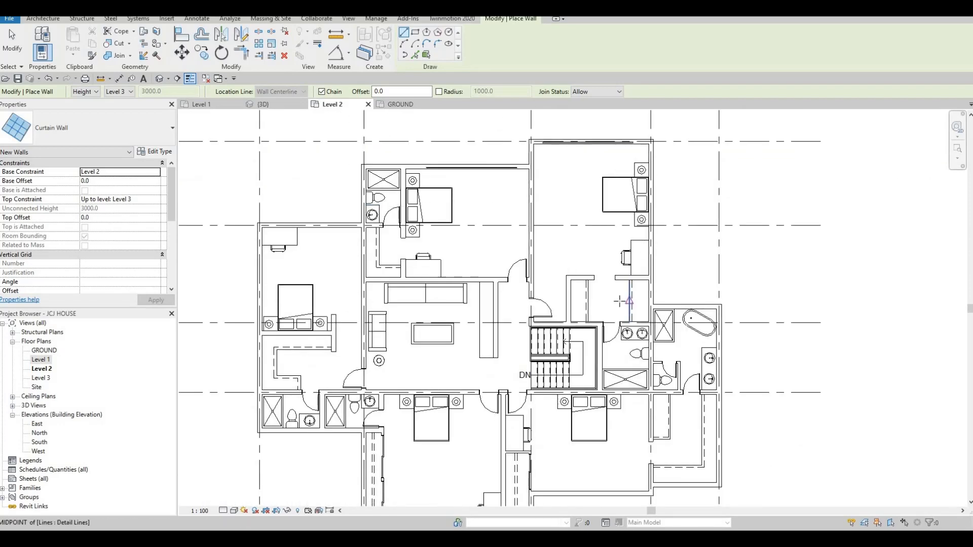
{"action": "scroll", "coordinate": [619, 302], "scroll_direction": "down", "scroll_amount": 1}
{"action": "scroll", "coordinate": [690, 224], "scroll_direction": "up", "scroll_amount": 5}
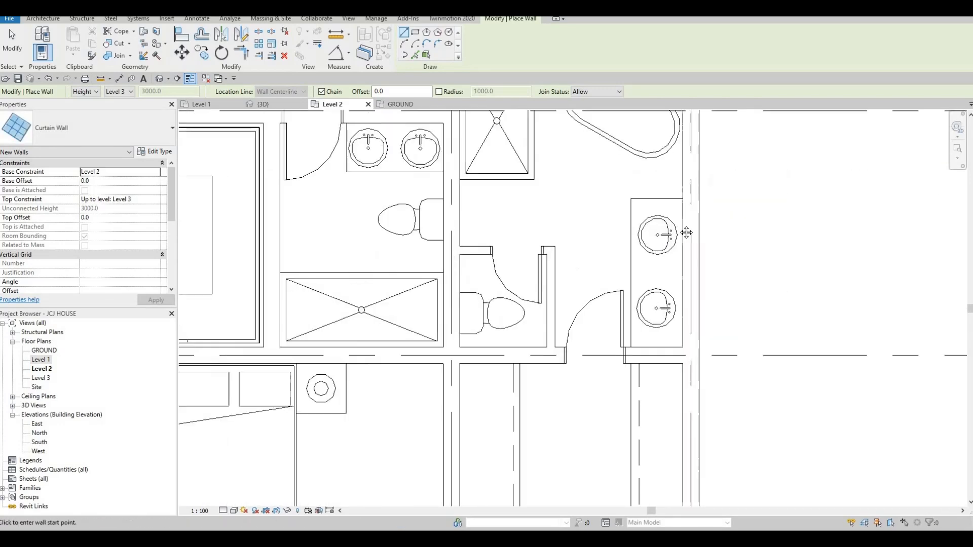
{"action": "scroll", "coordinate": [666, 223], "scroll_direction": "down", "scroll_amount": 3}
{"action": "scroll", "coordinate": [678, 248], "scroll_direction": "up", "scroll_amount": 2}
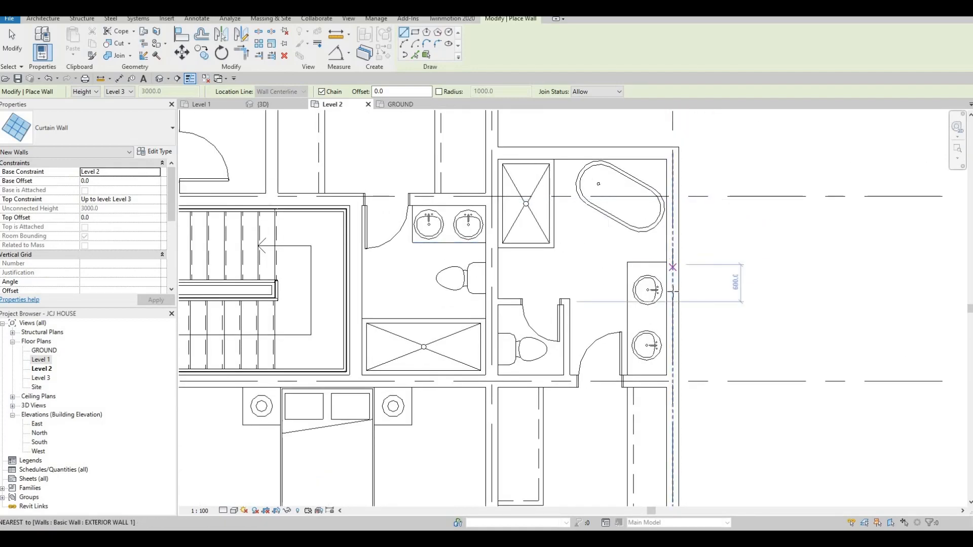
{"action": "left_click", "coordinate": [672, 266]}
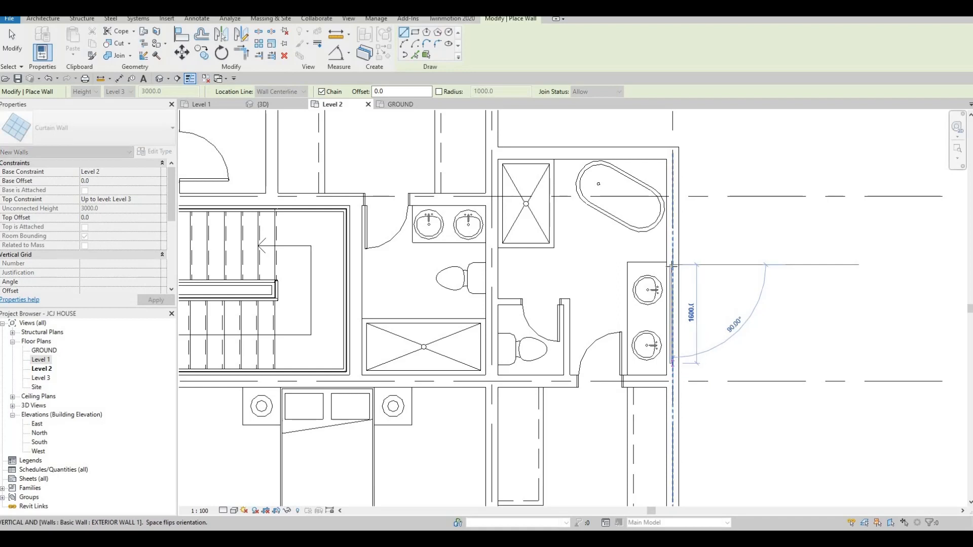
{"action": "key", "text": "Escape"}
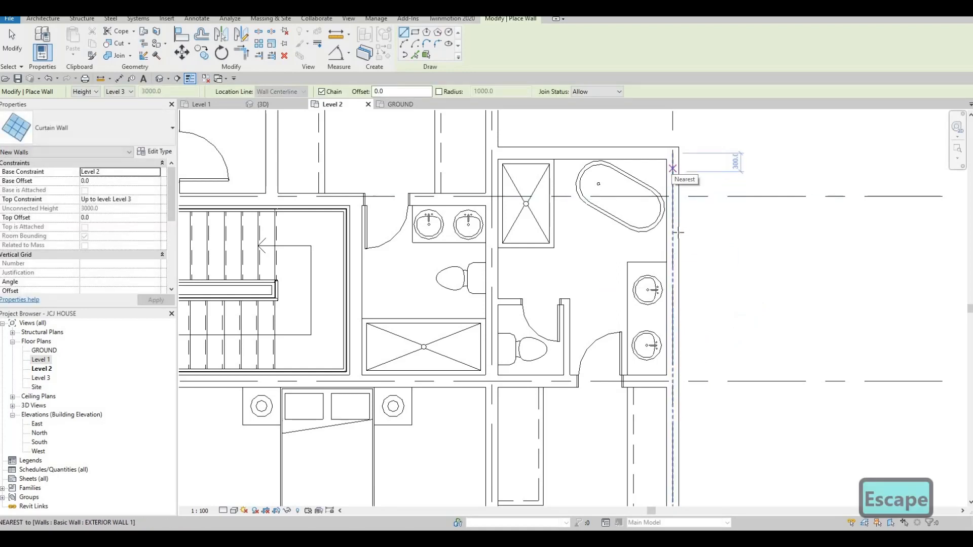
Draw an 1150 mm curtain wall in the exterior wall right of the bathtub and a 1500 mm one in the exterior wall above it
{"action": "left_click", "coordinate": [672, 197]}
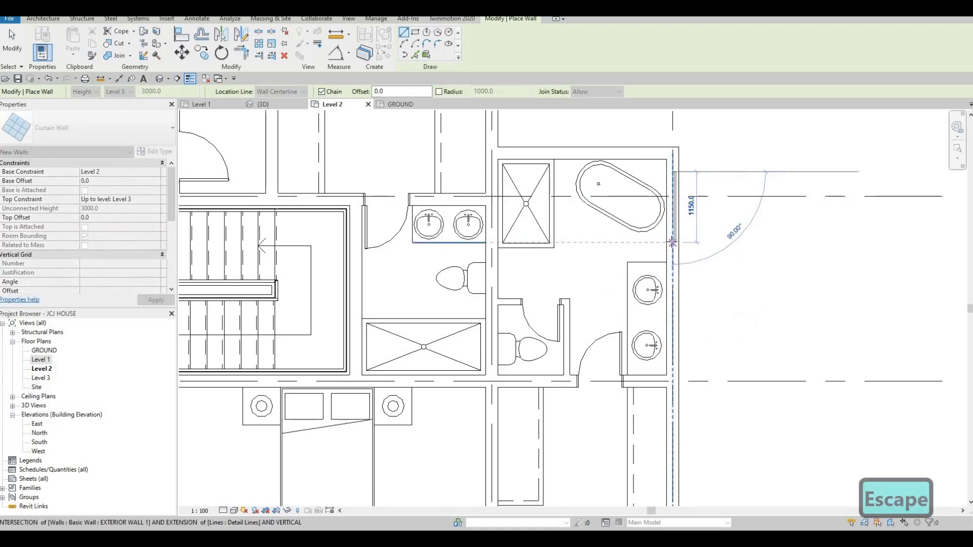
{"action": "left_click", "coordinate": [672, 243]}
{"action": "key", "text": "Escape"}
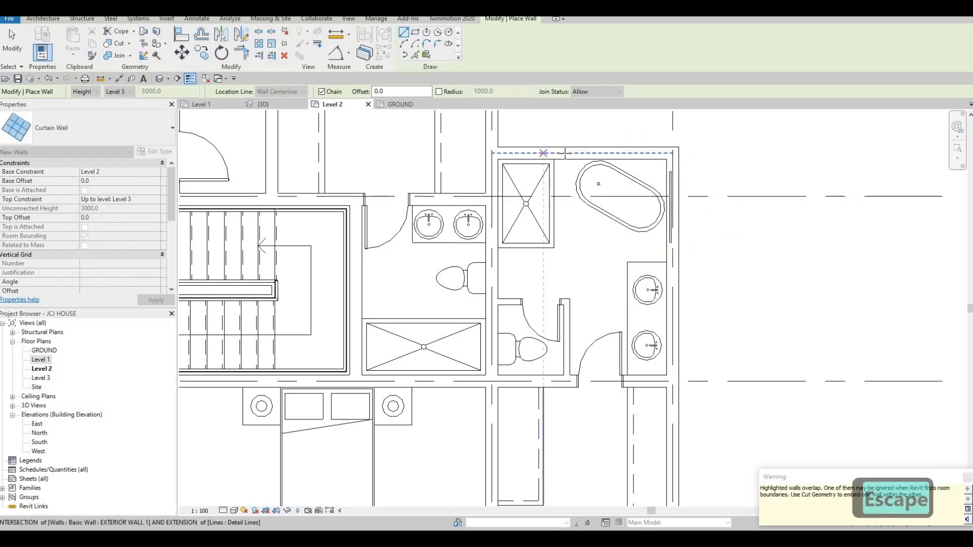
{"action": "left_click", "coordinate": [566, 153]}
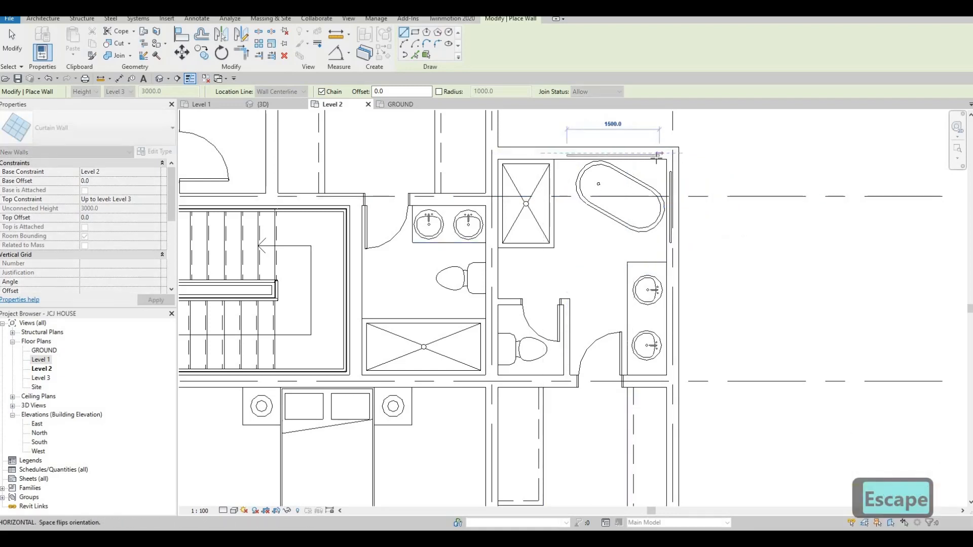
{"action": "left_click", "coordinate": [655, 155]}
{"action": "key", "text": "Escape"}
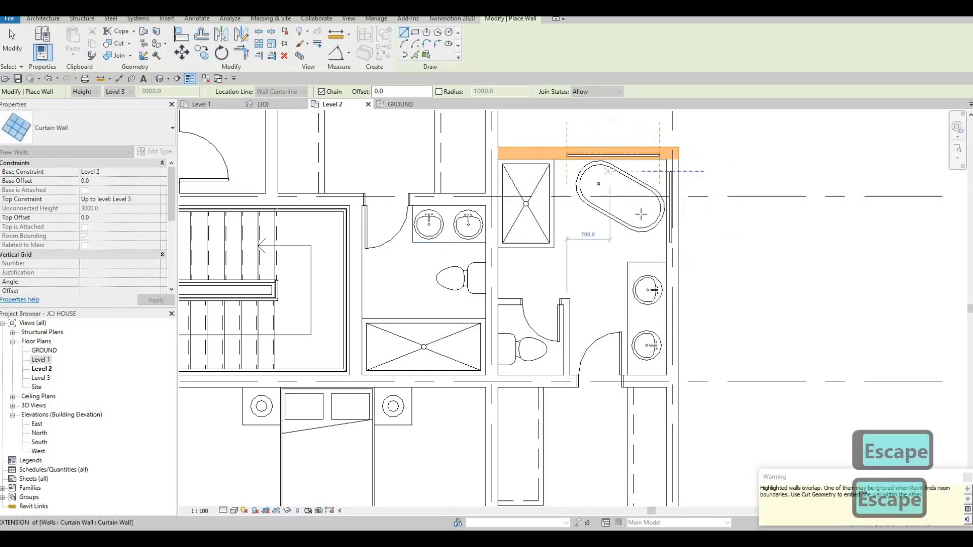
Draw a 4200 mm curtain wall in the lower exterior wall of the bedroom below the stairs, starting 600 mm from the closet front
{"action": "scroll", "coordinate": [647, 200], "scroll_direction": "down", "scroll_amount": 3}
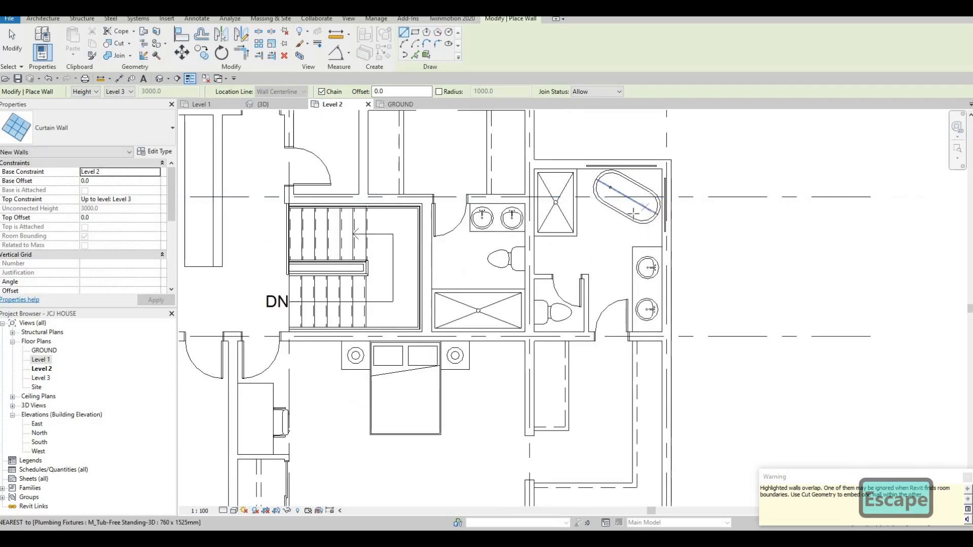
{"action": "middle_click_drag", "start_coordinate": [615, 189], "coordinate": [624, 310]}
{"action": "middle_click_drag", "start_coordinate": [633, 145], "coordinate": [630, 239]}
{"action": "scroll", "coordinate": [652, 216], "scroll_direction": "up", "scroll_amount": 2}
{"action": "scroll", "coordinate": [615, 276], "scroll_direction": "down", "scroll_amount": 2}
{"action": "middle_click_drag", "start_coordinate": [616, 276], "coordinate": [644, 222]}
{"action": "scroll", "coordinate": [590, 277], "scroll_direction": "down", "scroll_amount": 2}
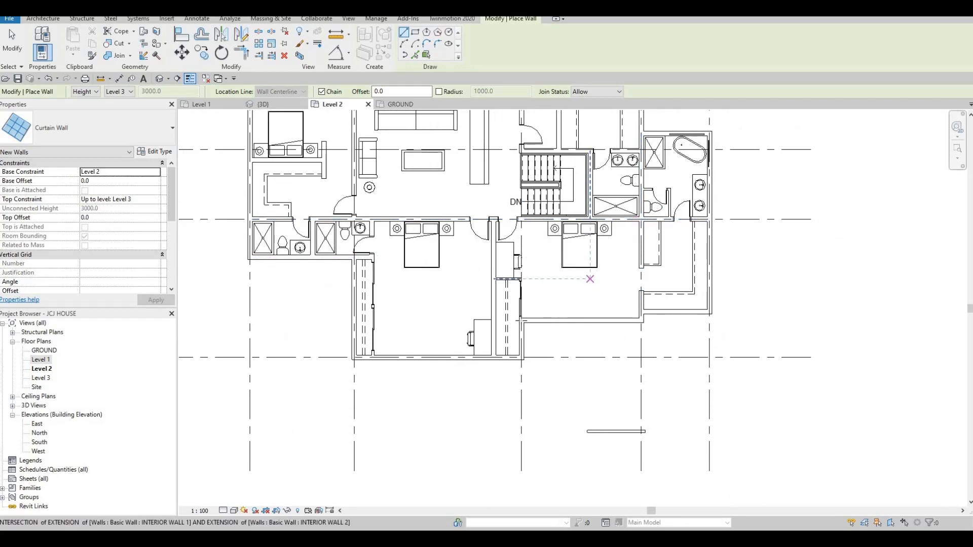
{"action": "scroll", "coordinate": [513, 323], "scroll_direction": "up", "scroll_amount": 3}
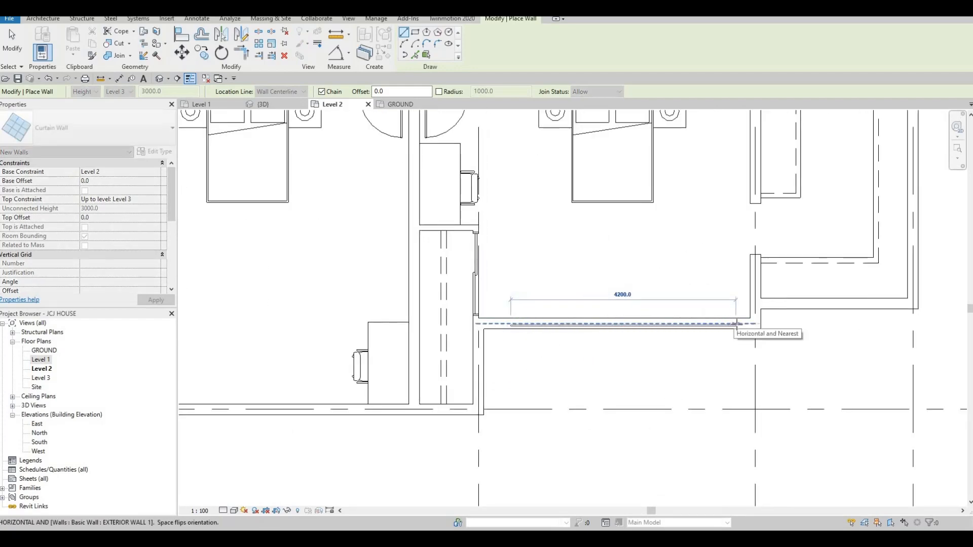
{"action": "key", "text": "Escape"}
Draw a 3400 mm curtain wall in the exterior wall on grid E, starting 500 mm from the bedroom's left closet front
{"action": "scroll", "coordinate": [530, 284], "scroll_direction": "down", "scroll_amount": 3}
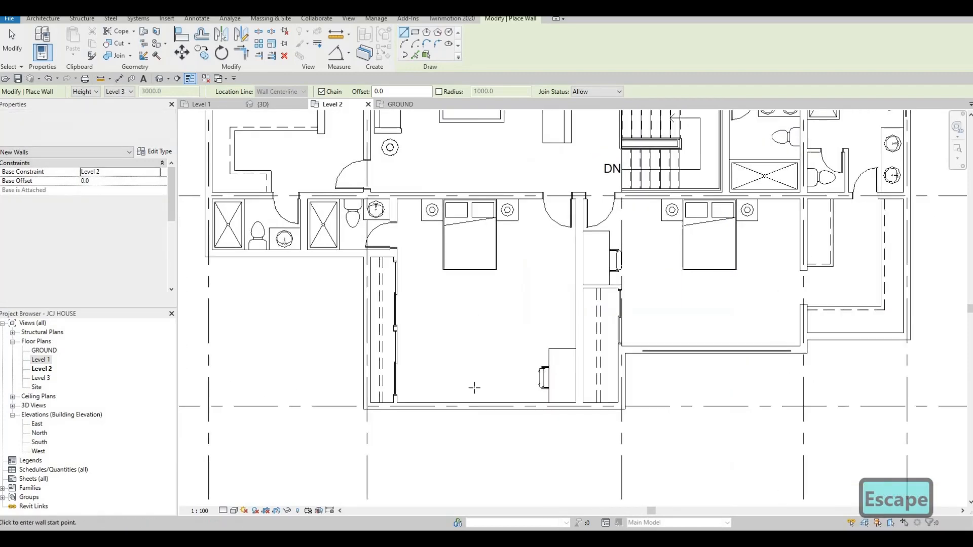
{"action": "scroll", "coordinate": [410, 406], "scroll_direction": "up", "scroll_amount": 1}
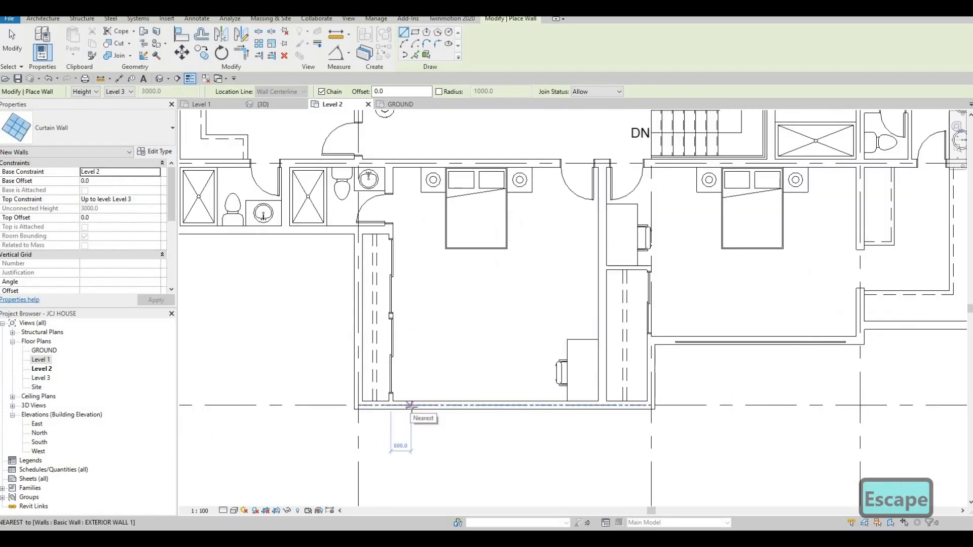
{"action": "left_click", "coordinate": [410, 405]}
{"action": "left_click", "coordinate": [549, 406]}
{"action": "key", "text": "Escape"}
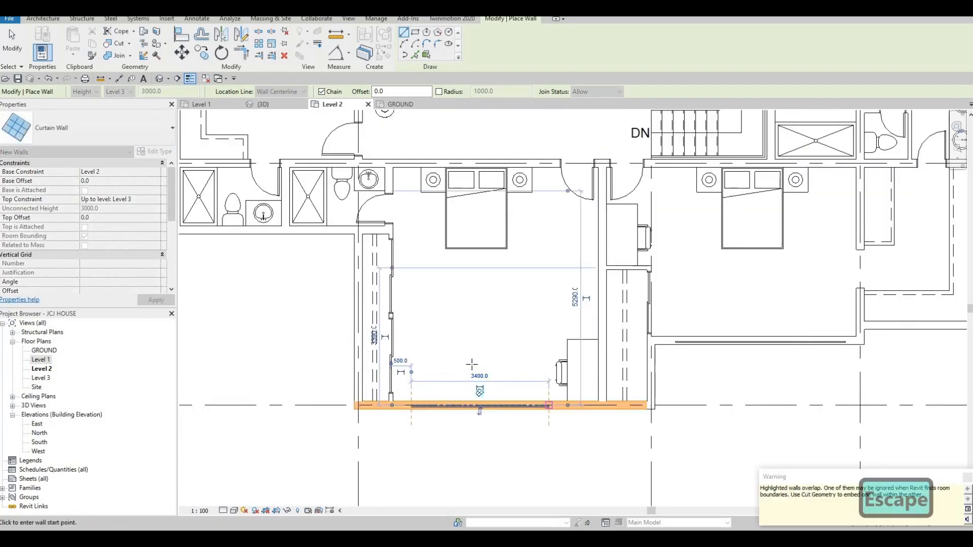
Draw a 940 mm curtain wall in the lower exterior wall of the small bathroom beside the grid E bedroom, behind the shower and toilet
{"action": "scroll", "coordinate": [455, 338], "scroll_direction": "down", "scroll_amount": 2}
{"action": "middle_click_drag", "start_coordinate": [455, 339], "coordinate": [575, 392]}
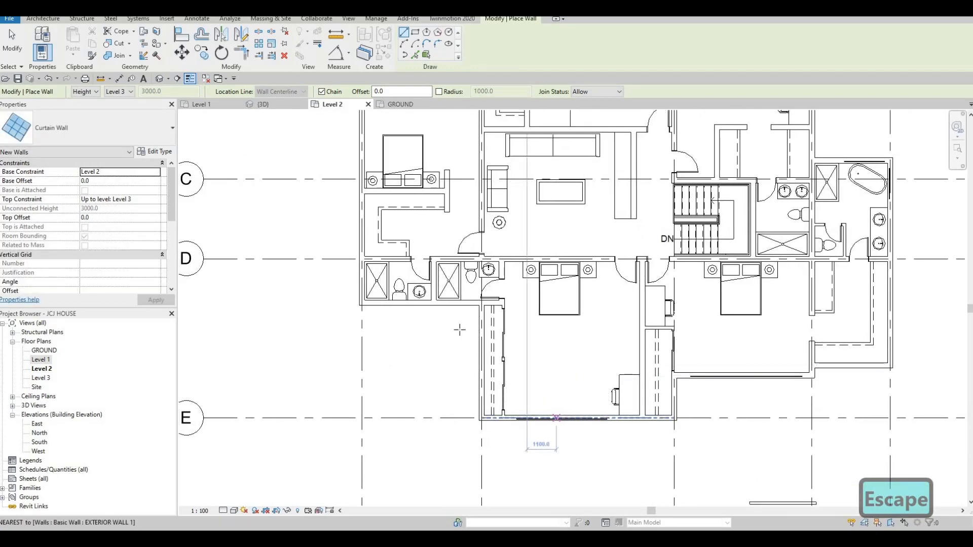
{"action": "scroll", "coordinate": [458, 303], "scroll_direction": "up", "scroll_amount": 5}
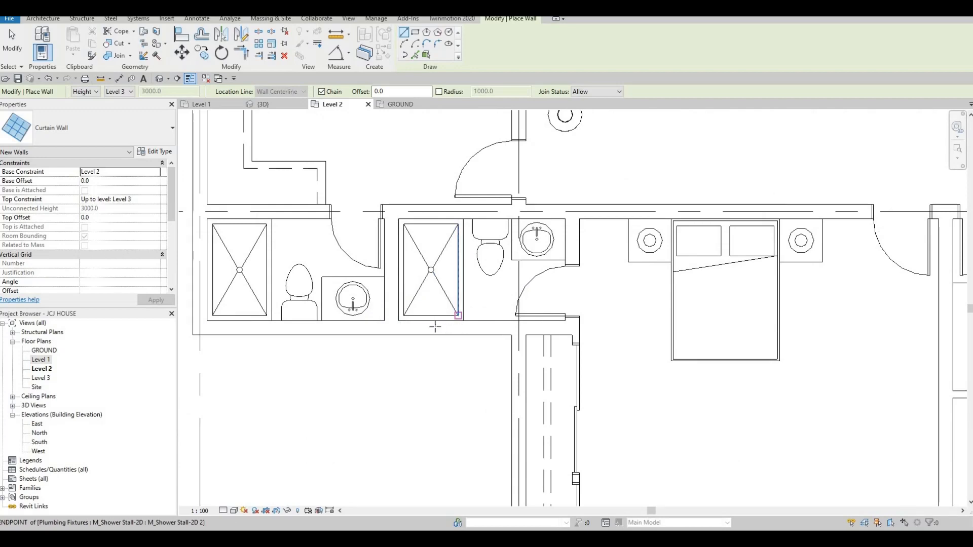
{"action": "scroll", "coordinate": [435, 327], "scroll_direction": "up", "scroll_amount": 1}
{"action": "left_click", "coordinate": [498, 330]}
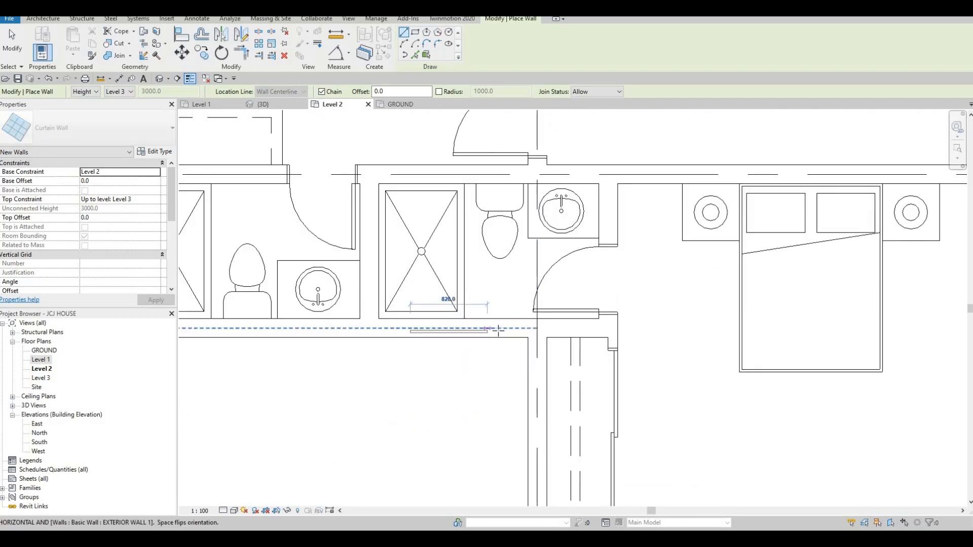
{"action": "left_click", "coordinate": [496, 327]}
{"action": "scroll", "coordinate": [456, 350], "scroll_direction": "down", "scroll_amount": 4}
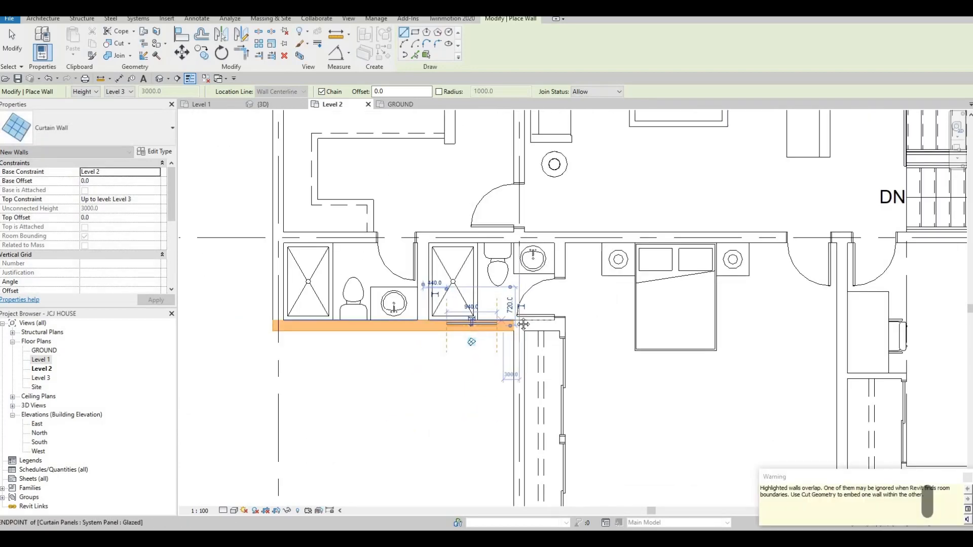
{"action": "scroll", "coordinate": [657, 470], "scroll_direction": "up", "scroll_amount": 1}
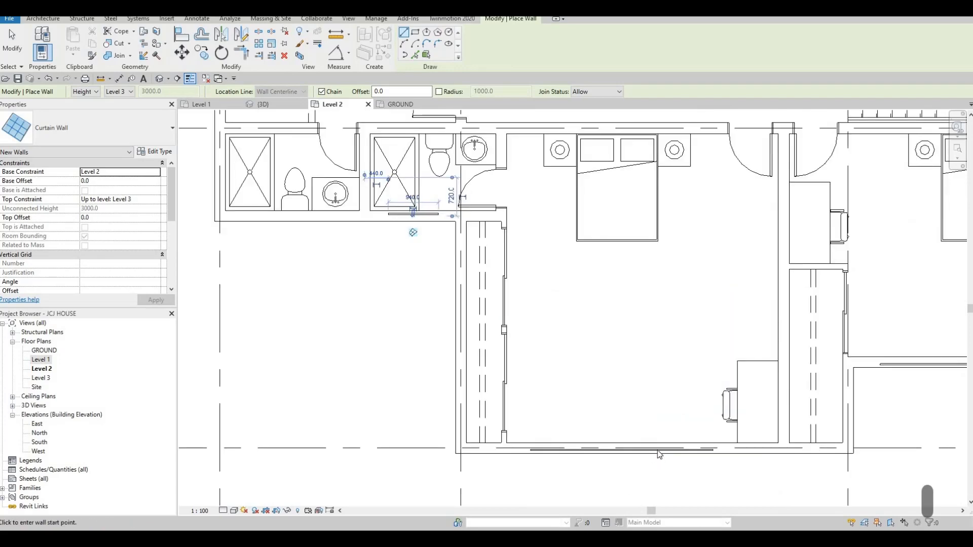
{"action": "key", "text": "Escape"}
{"action": "key", "text": "Escape"}
Flip the orientation of the curtain wall in the lower exterior wall of the bedroom below the stairs
{"action": "left_click", "coordinate": [690, 450]}
{"action": "middle_click_drag", "start_coordinate": [915, 381], "coordinate": [671, 378]}
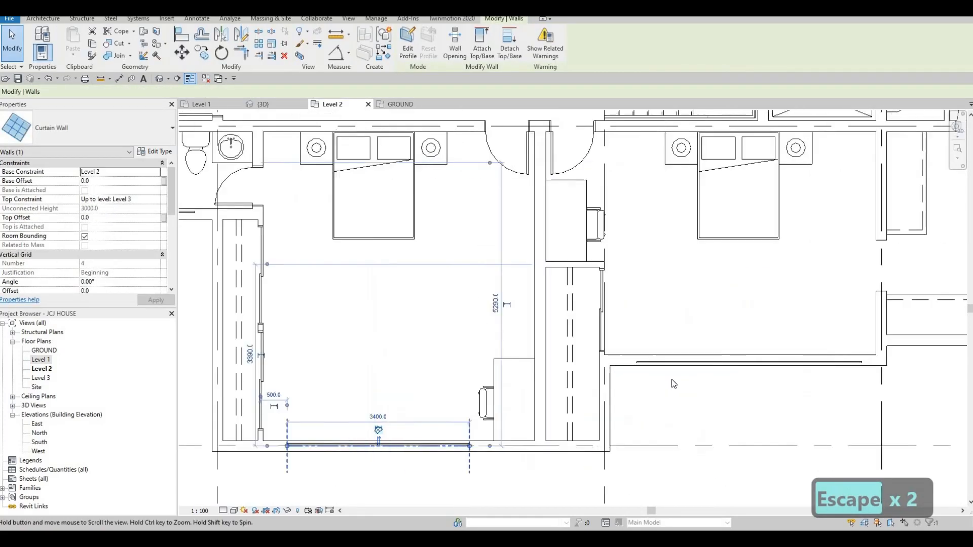
{"action": "scroll", "coordinate": [673, 377], "scroll_direction": "down", "scroll_amount": 1}
{"action": "left_click", "coordinate": [730, 371]}
{"action": "scroll", "coordinate": [730, 372], "scroll_direction": "up", "scroll_amount": 1}
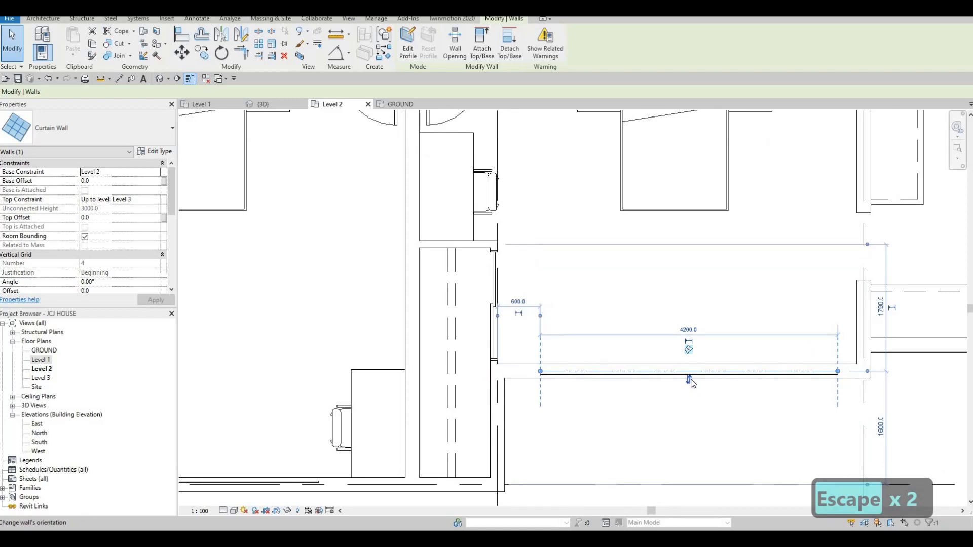
{"action": "left_click", "coordinate": [689, 380]}
Check the exterior walls around the Level 2 plan for curtain walls that are still missing
{"action": "scroll", "coordinate": [651, 406], "scroll_direction": "down", "scroll_amount": 1}
{"action": "middle_click_drag", "start_coordinate": [765, 407], "coordinate": [567, 395]}
{"action": "scroll", "coordinate": [651, 395], "scroll_direction": "down", "scroll_amount": 3}
{"action": "middle_click_drag", "start_coordinate": [699, 304], "coordinate": [613, 351]}
{"action": "scroll", "coordinate": [613, 351], "scroll_direction": "down", "scroll_amount": 1}
{"action": "key", "text": "Escape"}
{"action": "middle_click_drag", "start_coordinate": [700, 240], "coordinate": [667, 306]}
{"action": "scroll", "coordinate": [703, 199], "scroll_direction": "up", "scroll_amount": 5}
{"action": "scroll", "coordinate": [684, 300], "scroll_direction": "down", "scroll_amount": 1}
{"action": "scroll", "coordinate": [537, 374], "scroll_direction": "down", "scroll_amount": 3}
{"action": "middle_click_drag", "start_coordinate": [537, 373], "coordinate": [640, 326]}
{"action": "scroll", "coordinate": [361, 376], "scroll_direction": "down", "scroll_amount": 3}
{"action": "middle_click_drag", "start_coordinate": [362, 377], "coordinate": [635, 330]}
{"action": "scroll", "coordinate": [528, 333], "scroll_direction": "down", "scroll_amount": 1}
{"action": "middle_click_drag", "start_coordinate": [528, 333], "coordinate": [585, 334]}
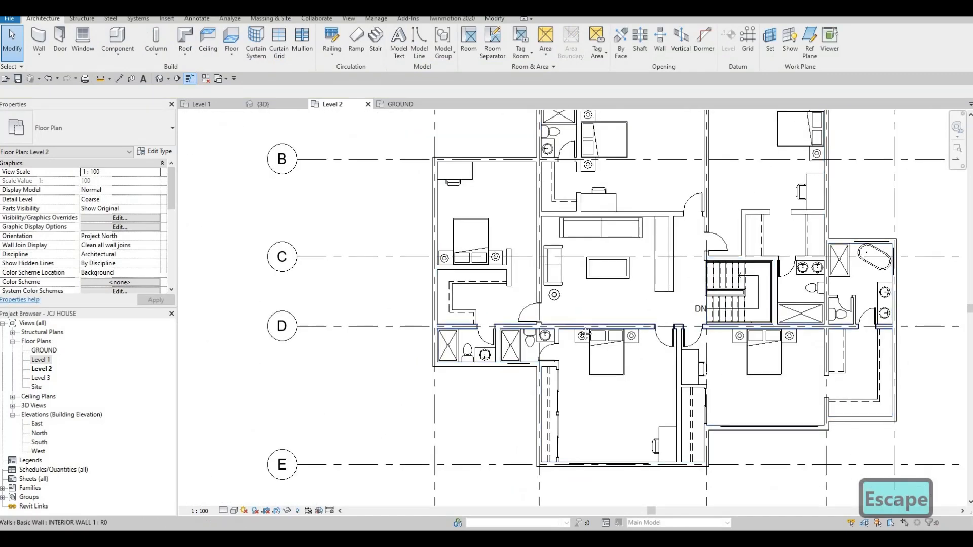
{"action": "middle_click_drag", "start_coordinate": [500, 380], "coordinate": [558, 335]}
{"action": "scroll", "coordinate": [550, 384], "scroll_direction": "up", "scroll_amount": 3}
{"action": "key", "text": "Escape"}
{"action": "scroll", "coordinate": [588, 385], "scroll_direction": "down", "scroll_amount": 2}
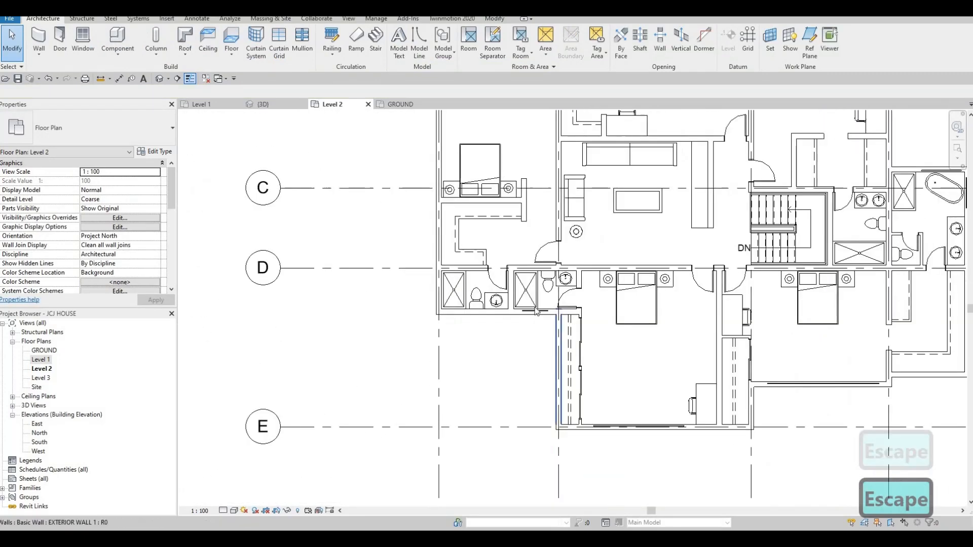
Create a curtain wall similar to the small bathroom's one in the left bedroom's exterior wall on grid B, right of the desk
{"action": "scroll", "coordinate": [560, 335], "scroll_direction": "up", "scroll_amount": 3}
{"action": "left_click", "coordinate": [525, 295]}
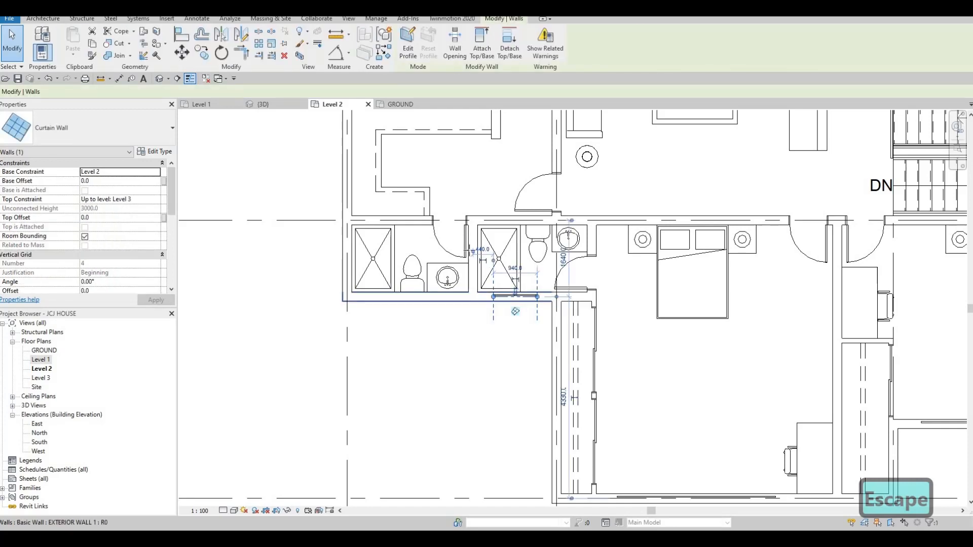
{"action": "key", "text": "c"}
{"action": "key", "text": "s"}
{"action": "scroll", "coordinate": [471, 264], "scroll_direction": "down", "scroll_amount": 2}
{"action": "middle_click_drag", "start_coordinate": [461, 215], "coordinate": [474, 367]}
{"action": "scroll", "coordinate": [460, 167], "scroll_direction": "up", "scroll_amount": 4}
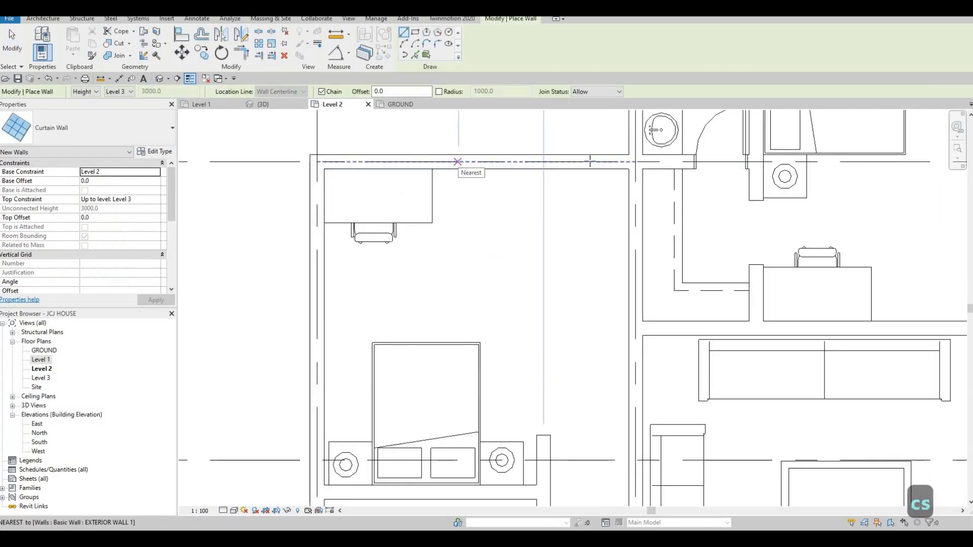
{"action": "left_click", "coordinate": [458, 161]}
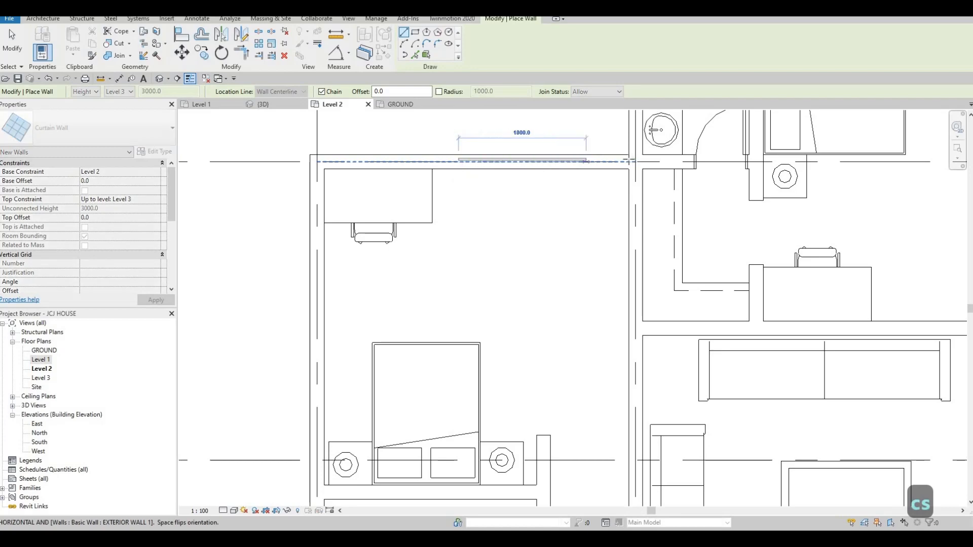
{"action": "left_click", "coordinate": [560, 172]}
{"action": "key", "text": "Escape"}
{"action": "key", "text": "Escape"}
{"action": "scroll", "coordinate": [548, 219], "scroll_direction": "down", "scroll_amount": 6}
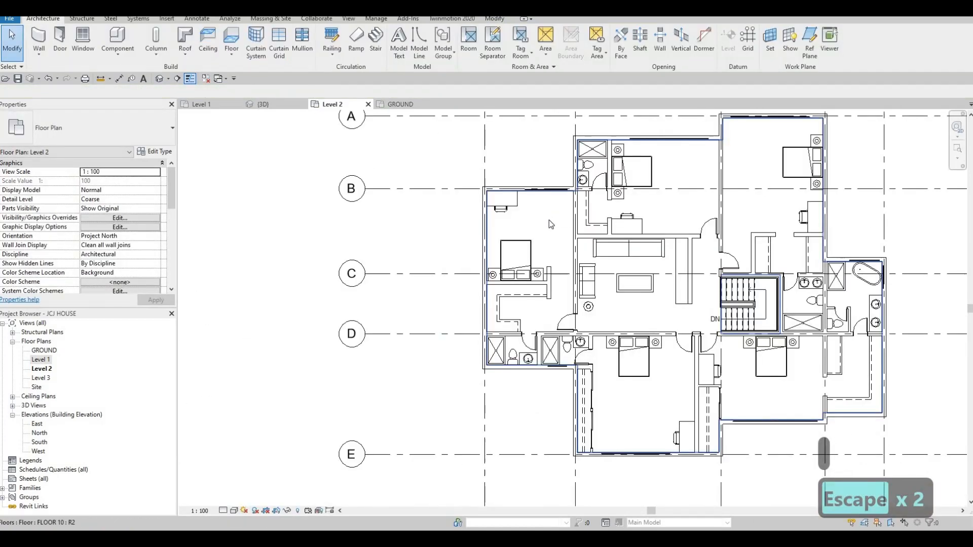
Cut the left bedroom's exterior wall on grid B with its curtain wall
{"action": "key", "text": "Escape"}
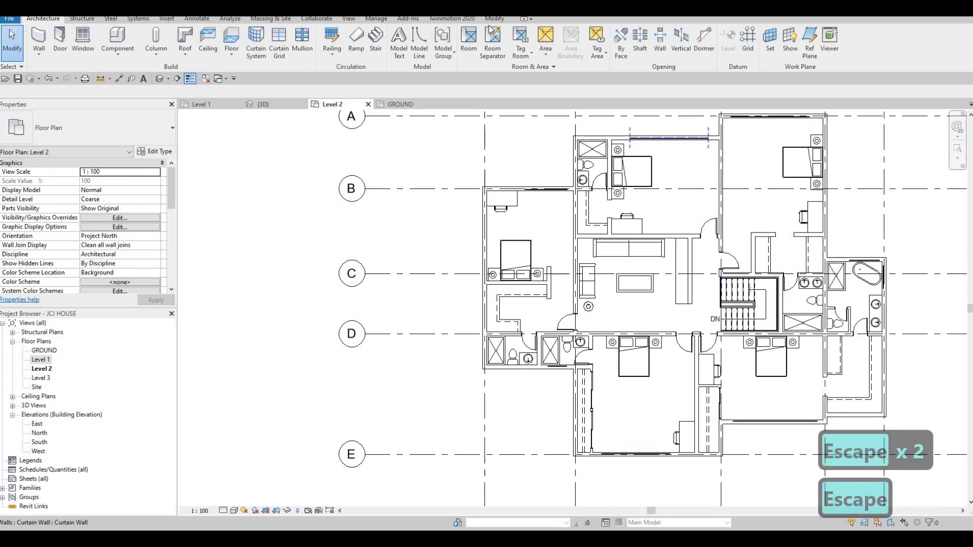
{"action": "left_click", "coordinate": [480, 20]}
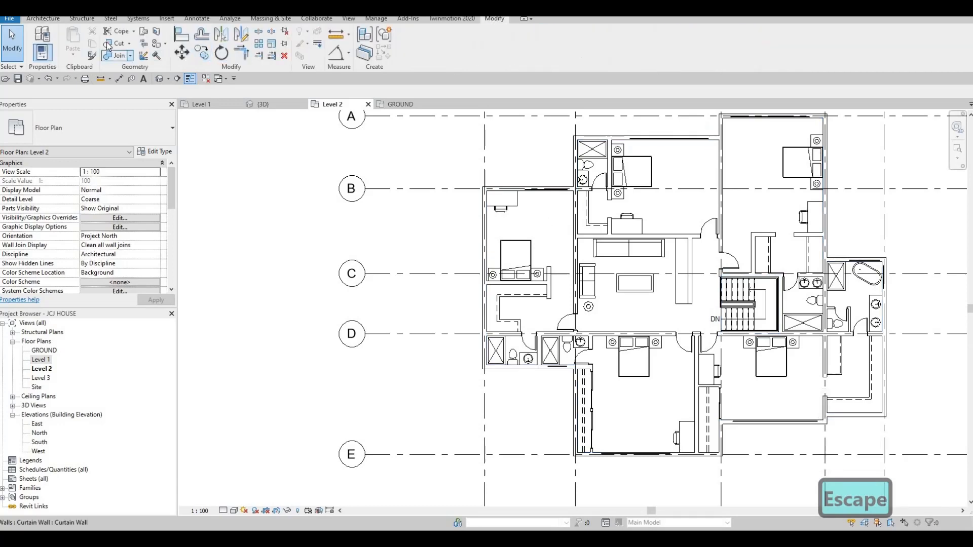
{"action": "scroll", "coordinate": [587, 212], "scroll_direction": "up", "scroll_amount": 5}
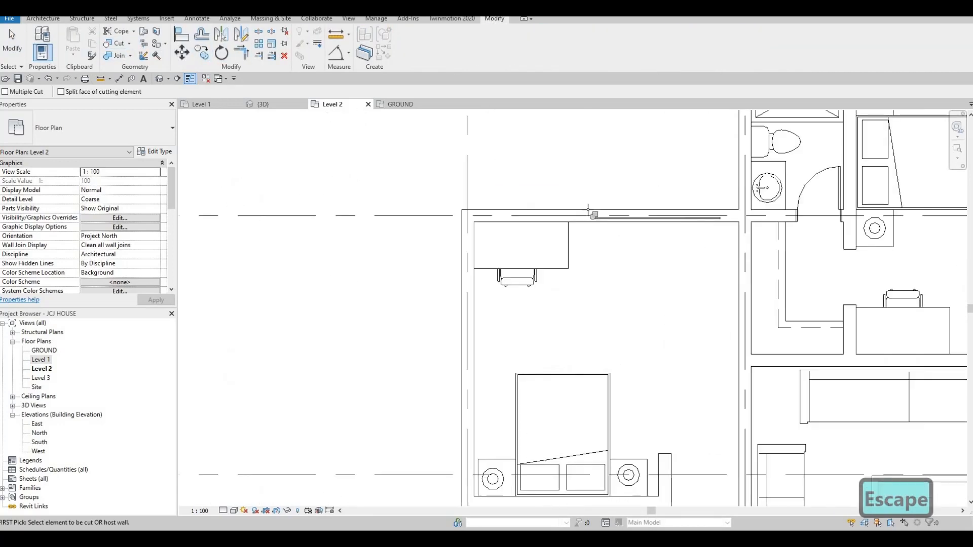
{"action": "left_click", "coordinate": [610, 218]}
{"action": "left_click", "coordinate": [652, 224]}
{"action": "scroll", "coordinate": [586, 198], "scroll_direction": "down", "scroll_amount": 4}
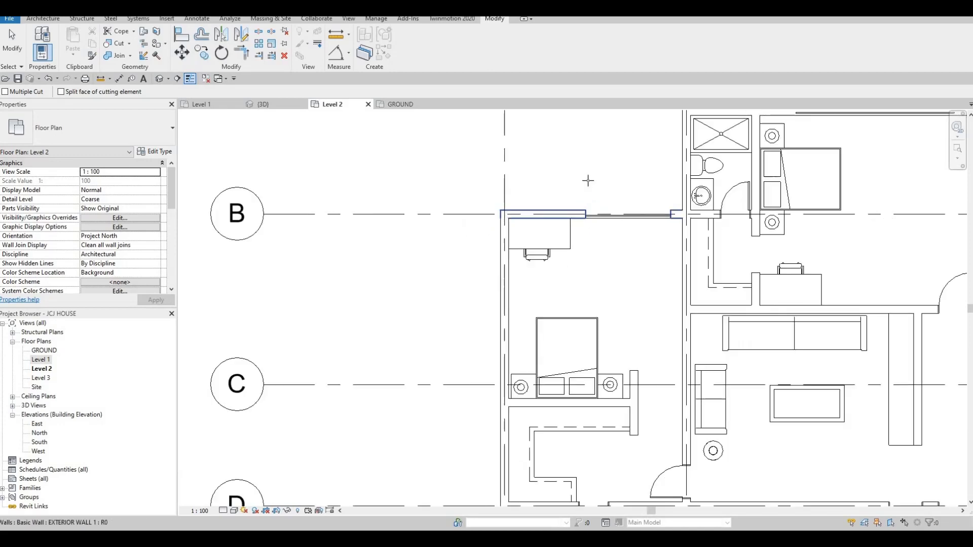
Cut the middle bedroom's upper exterior wall and the exterior wall on grid A with their curtain walls
{"action": "middle_click_drag", "start_coordinate": [800, 115], "coordinate": [580, 175]}
{"action": "scroll", "coordinate": [582, 177], "scroll_direction": "up", "scroll_amount": 3}
{"action": "left_click", "coordinate": [556, 180]}
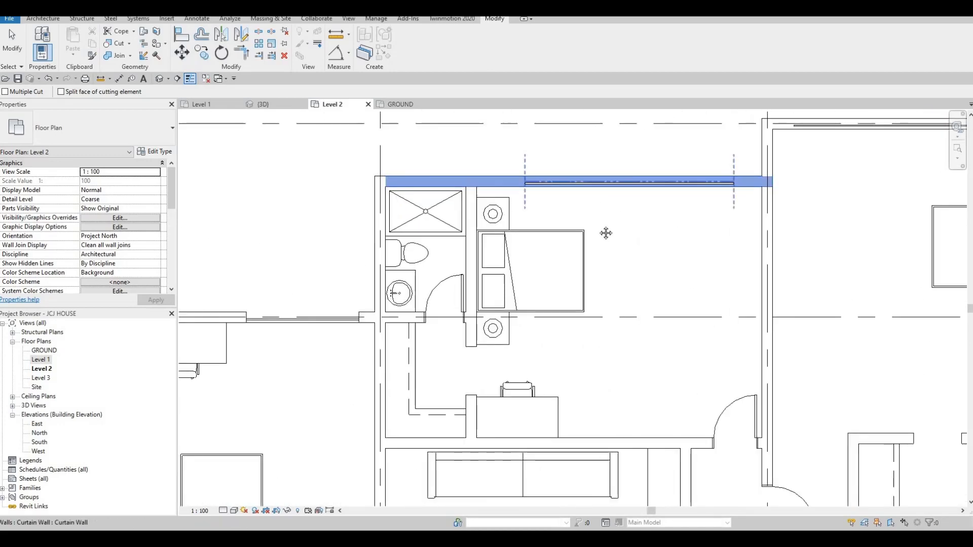
{"action": "left_click", "coordinate": [606, 233]}
{"action": "scroll", "coordinate": [606, 233], "scroll_direction": "down", "scroll_amount": 4}
{"action": "scroll", "coordinate": [606, 172], "scroll_direction": "up", "scroll_amount": 5}
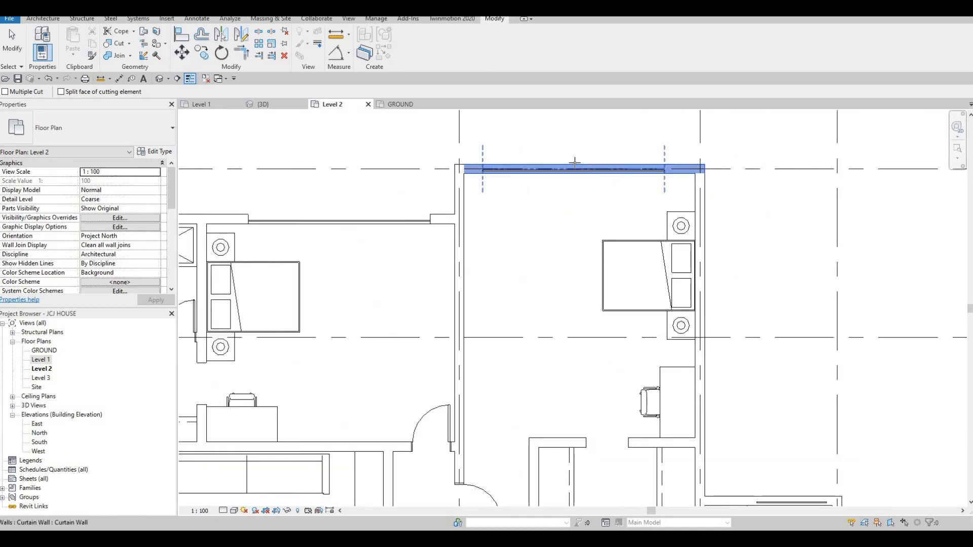
{"action": "left_click", "coordinate": [575, 162]}
Cut the bathtub bathroom's upper and right exterior walls with their curtain walls
{"action": "scroll", "coordinate": [574, 167], "scroll_direction": "down", "scroll_amount": 4}
{"action": "scroll", "coordinate": [643, 218], "scroll_direction": "up", "scroll_amount": 5}
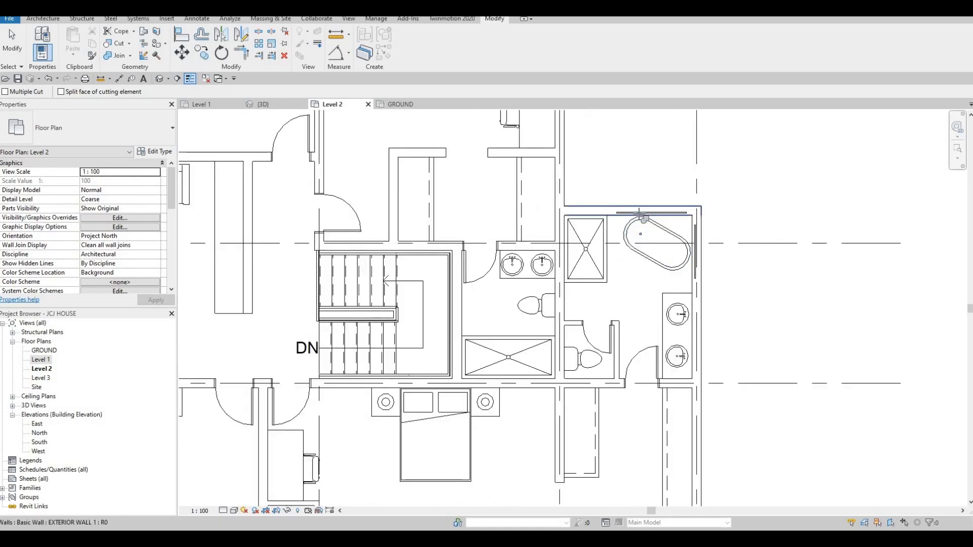
{"action": "scroll", "coordinate": [687, 249], "scroll_direction": "up", "scroll_amount": 2}
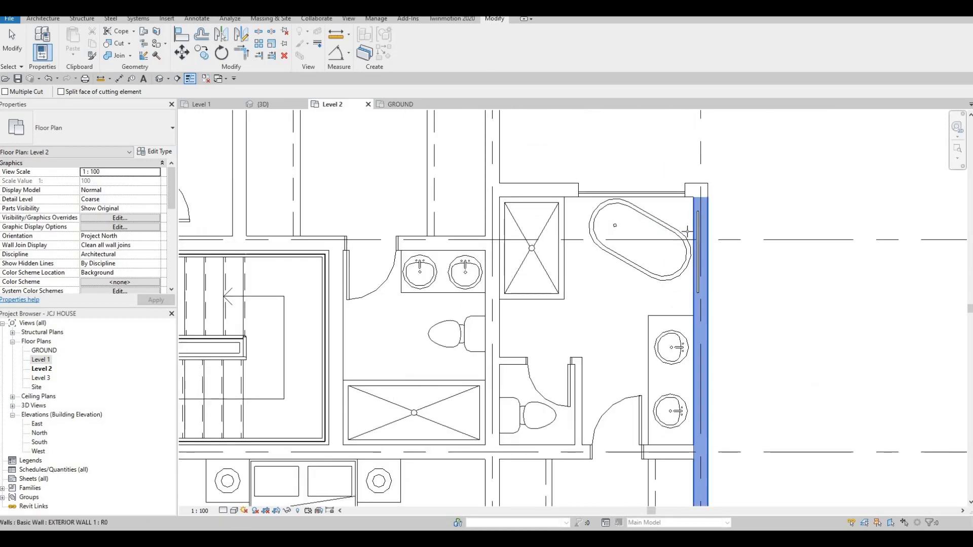
{"action": "left_click", "coordinate": [682, 303]}
Cut the lower exterior walls of the bedroom below the stairs and the grid E bedroom with their curtain walls
{"action": "scroll", "coordinate": [682, 303], "scroll_direction": "down", "scroll_amount": 4}
{"action": "scroll", "coordinate": [656, 282], "scroll_direction": "up", "scroll_amount": 5}
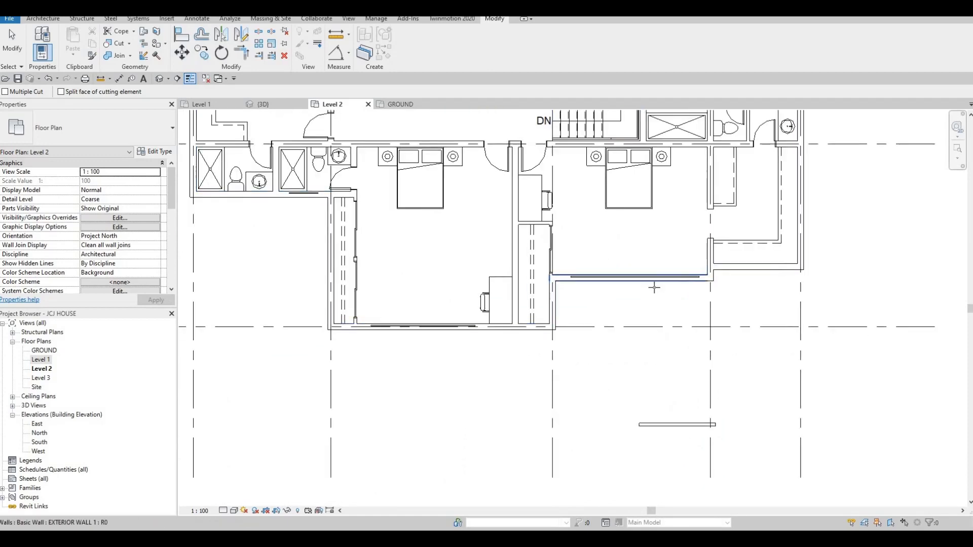
{"action": "left_click", "coordinate": [657, 282]}
{"action": "left_click", "coordinate": [510, 289]}
{"action": "scroll", "coordinate": [510, 289], "scroll_direction": "down", "scroll_amount": 4}
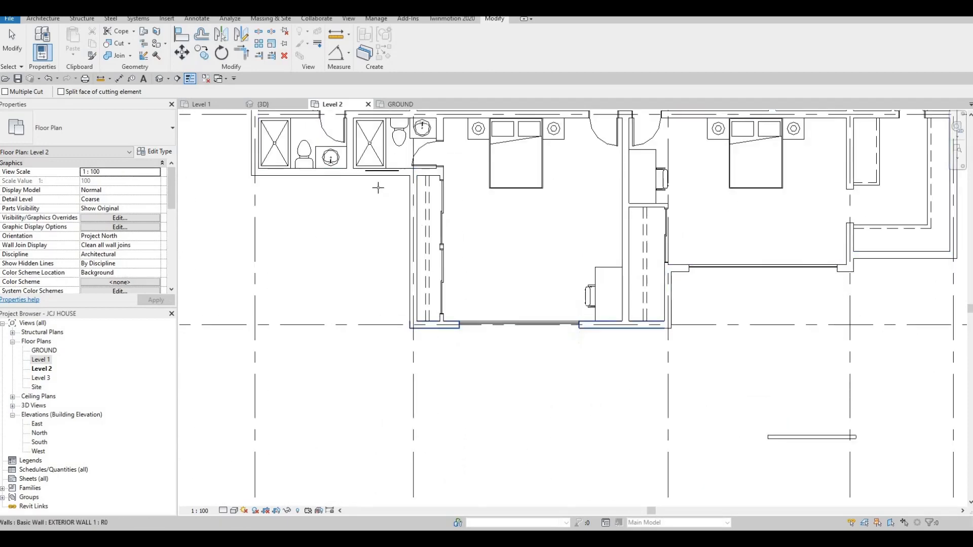
Cut the small bathroom's lower exterior wall behind the shower and toilet with its curtain wall
{"action": "scroll", "coordinate": [385, 178], "scroll_direction": "up", "scroll_amount": 2}
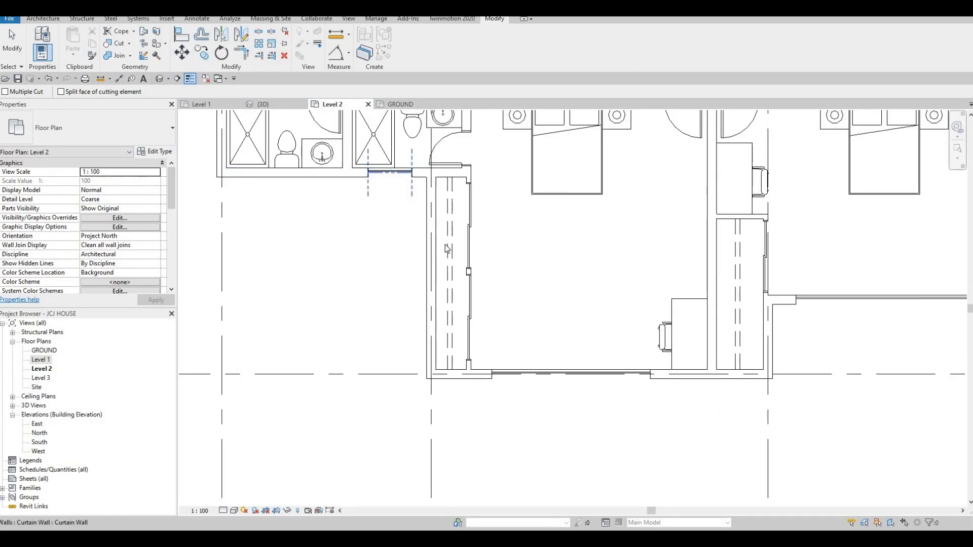
{"action": "scroll", "coordinate": [448, 249], "scroll_direction": "down", "scroll_amount": 2}
{"action": "key", "text": "Escape"}
{"action": "key", "text": "Escape"}
{"action": "left_click", "coordinate": [420, 240]}
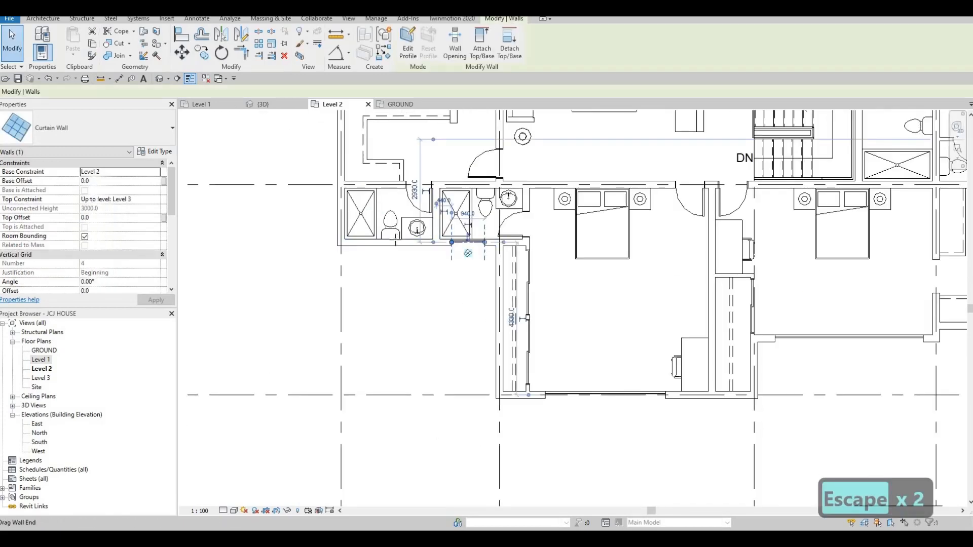
{"action": "key", "text": "c"}
{"action": "key", "text": "s"}
{"action": "scroll", "coordinate": [383, 243], "scroll_direction": "up", "scroll_amount": 3}
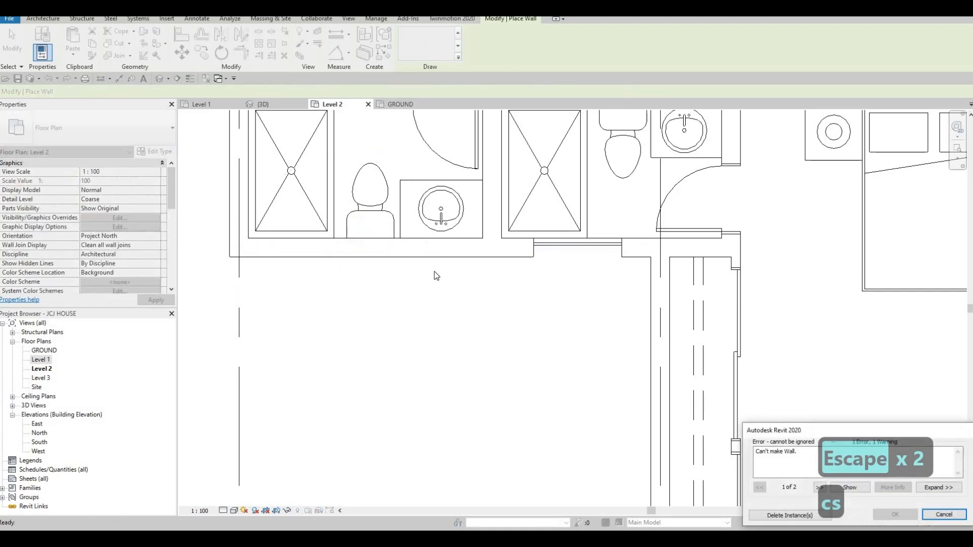
{"action": "key", "text": "Escape"}
{"action": "key", "text": "Escape"}
Draw a short curtain wall inside the lower exterior wall, behind the toilet of the leftmost bathroom, matching the neighbouring bathroom's curtain wall type
{"action": "left_click", "coordinate": [527, 245]}
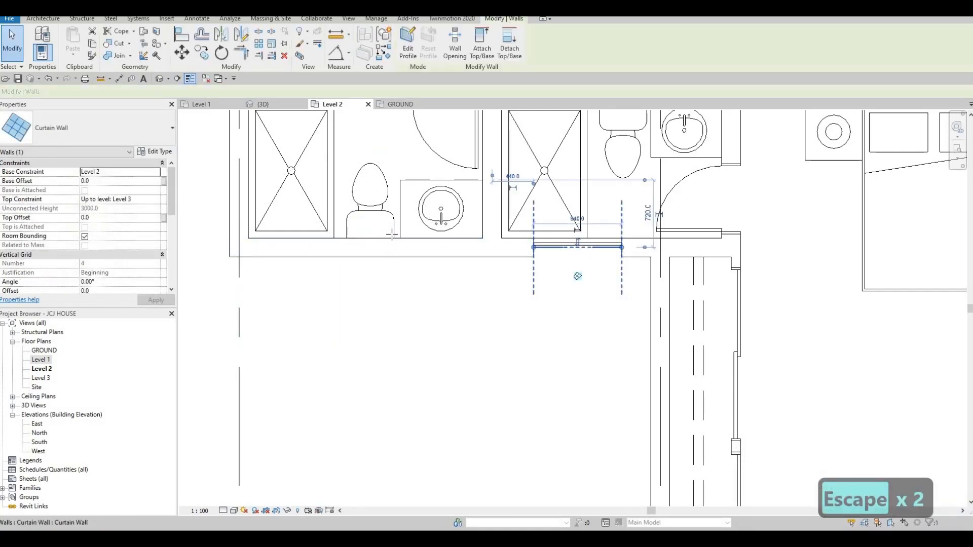
{"action": "key", "text": "c"}
{"action": "key", "text": "s"}
{"action": "scroll", "coordinate": [401, 242], "scroll_direction": "up", "scroll_amount": 2}
{"action": "left_click", "coordinate": [317, 250]}
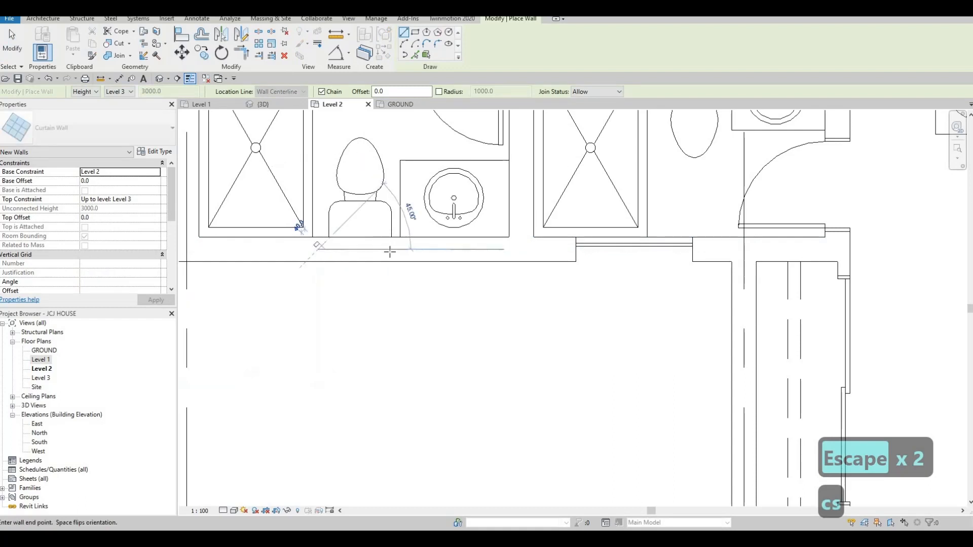
{"action": "left_click", "coordinate": [578, 249]}
{"action": "key", "text": "Escape"}
{"action": "key", "text": "Escape"}
{"action": "key", "text": "Escape"}
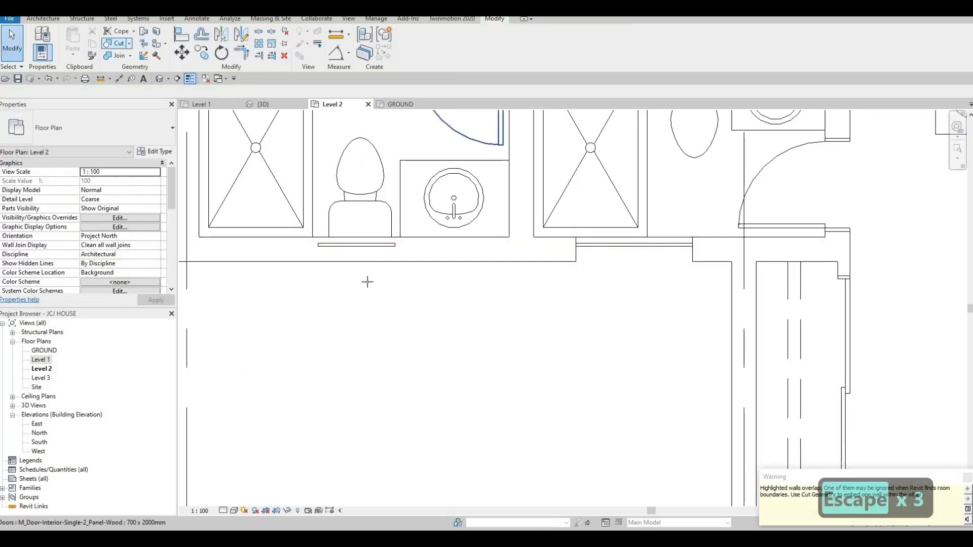
Cut the leftmost bathroom's lower exterior wall with the curtain wall behind the toilet
{"action": "key", "text": "c"}
{"action": "key", "text": "g"}
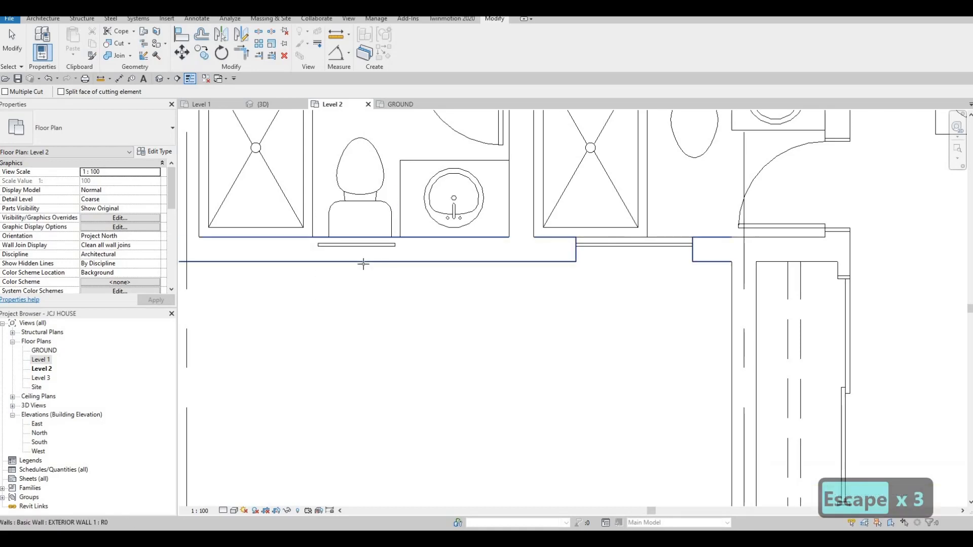
{"action": "left_click", "coordinate": [108, 42]}
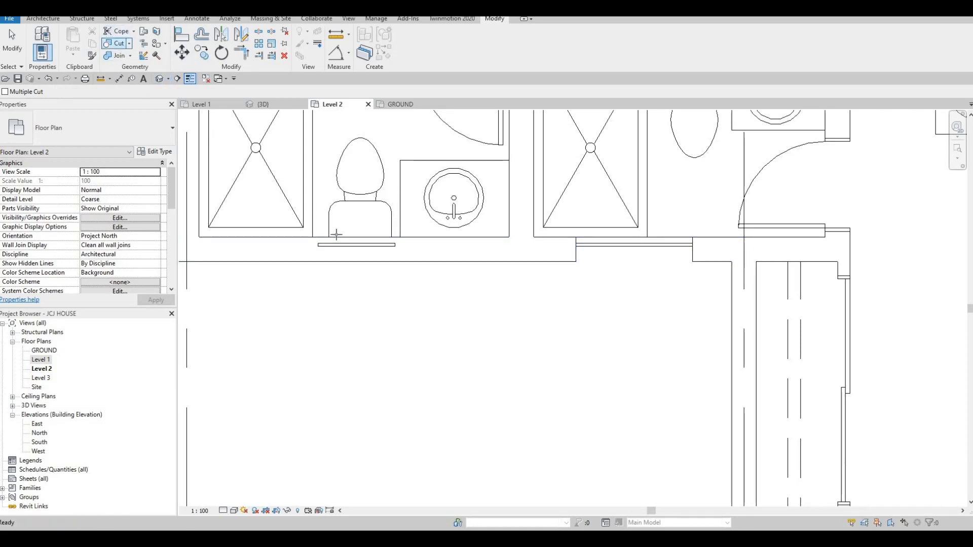
{"action": "left_click", "coordinate": [352, 261]}
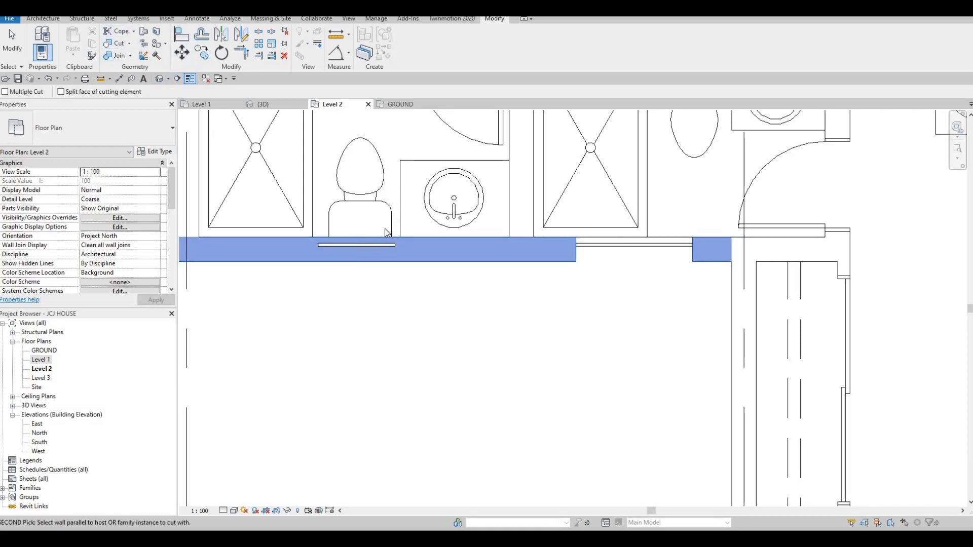
{"action": "left_click", "coordinate": [377, 245]}
{"action": "key", "text": "Escape"}
{"action": "key", "text": "Escape"}
{"action": "scroll", "coordinate": [459, 245], "scroll_direction": "down", "scroll_amount": 6}
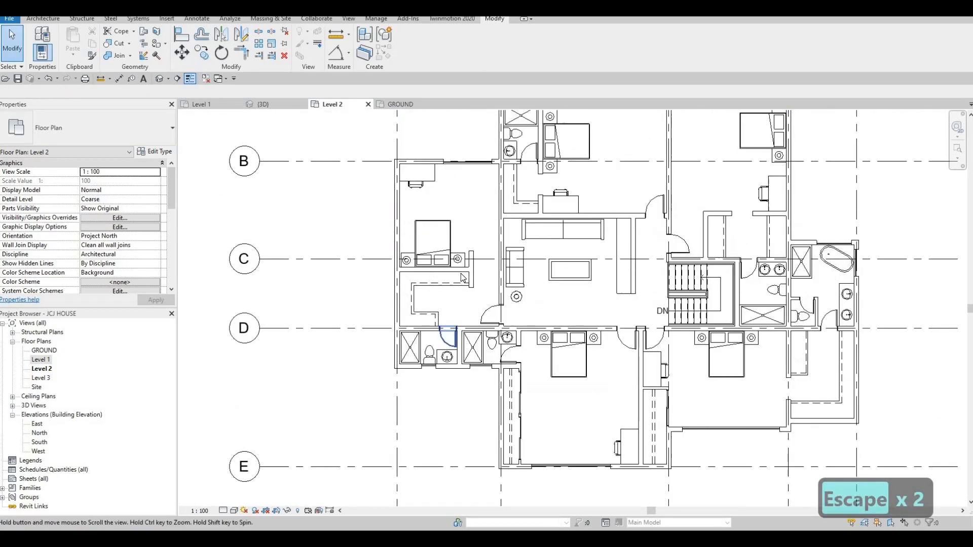
Examine the furnished rooms, walls and gridlines across the Level 2 floor plan
{"action": "scroll", "coordinate": [457, 271], "scroll_direction": "down", "scroll_amount": 1}
{"action": "middle_click_drag", "start_coordinate": [458, 271], "coordinate": [414, 326]}
{"action": "middle_click_drag", "start_coordinate": [654, 324], "coordinate": [644, 298]}
{"action": "scroll", "coordinate": [644, 314], "scroll_direction": "down", "scroll_amount": 1}
{"action": "mouse_move", "coordinate": [644, 314]}
{"action": "middle_mouse_down"}
{"action": "mouse_move", "coordinate": [620, 252]}
{"action": "mouse_move", "coordinate": [597, 309]}
{"action": "mouse_move", "coordinate": [613, 319]}
{"action": "mouse_move", "coordinate": [610, 361]}
{"action": "middle_mouse_up"}
{"action": "scroll", "coordinate": [629, 319], "scroll_direction": "up", "scroll_amount": 2}
{"action": "scroll", "coordinate": [646, 229], "scroll_direction": "down", "scroll_amount": 1}
{"action": "scroll", "coordinate": [623, 291], "scroll_direction": "up", "scroll_amount": 3}
{"action": "scroll", "coordinate": [610, 361], "scroll_direction": "down", "scroll_amount": 1}
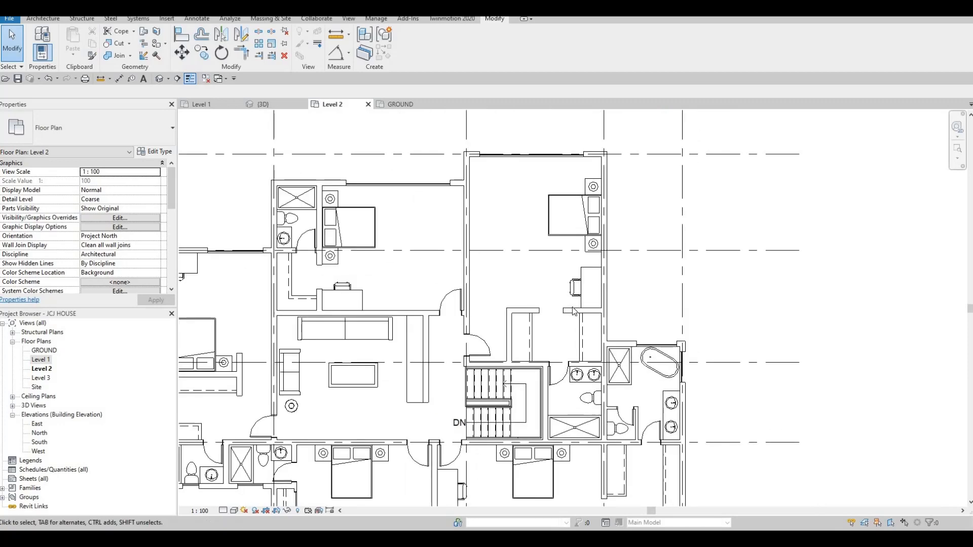
{"action": "scroll", "coordinate": [588, 326], "scroll_direction": "down", "scroll_amount": 1}
{"action": "mouse_move", "coordinate": [588, 327]}
{"action": "middle_mouse_down"}
{"action": "mouse_move", "coordinate": [594, 309]}
{"action": "mouse_move", "coordinate": [566, 284]}
{"action": "mouse_move", "coordinate": [571, 305]}
{"action": "middle_mouse_up"}
{"action": "middle_click_drag", "start_coordinate": [579, 182], "coordinate": [571, 205]}
{"action": "key", "text": "Escape"}
{"action": "scroll", "coordinate": [563, 264], "scroll_direction": "down", "scroll_amount": 1}
{"action": "mouse_move", "coordinate": [563, 265]}
{"action": "middle_mouse_down"}
{"action": "mouse_move", "coordinate": [570, 222]}
{"action": "mouse_move", "coordinate": [550, 261]}
{"action": "middle_mouse_up"}
{"action": "scroll", "coordinate": [571, 223], "scroll_direction": "down", "scroll_amount": 1}
{"action": "scroll", "coordinate": [570, 235], "scroll_direction": "down", "scroll_amount": 2}
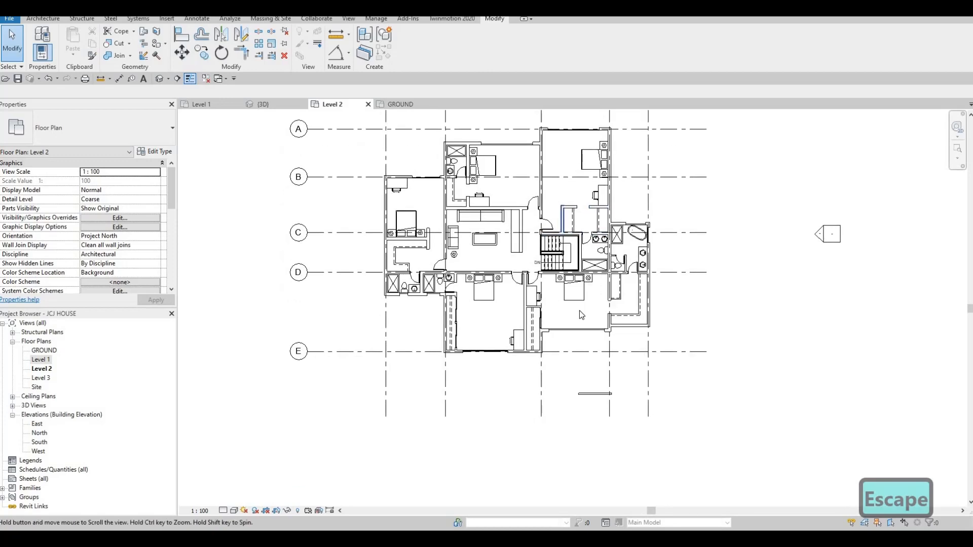
{"action": "scroll", "coordinate": [264, 313], "scroll_direction": "up", "scroll_amount": 3}
{"action": "key", "text": "Escape"}
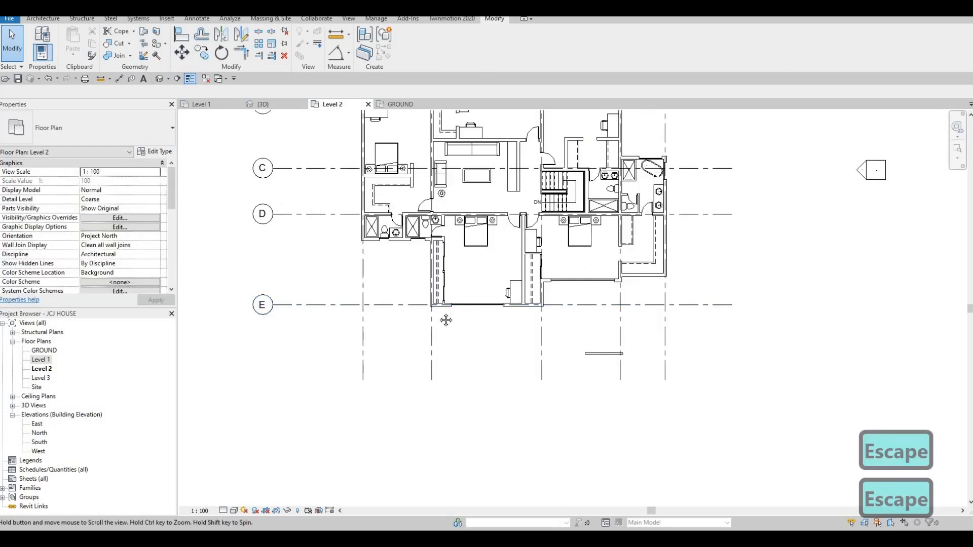
{"action": "middle_click_drag", "start_coordinate": [446, 320], "coordinate": [441, 397]}
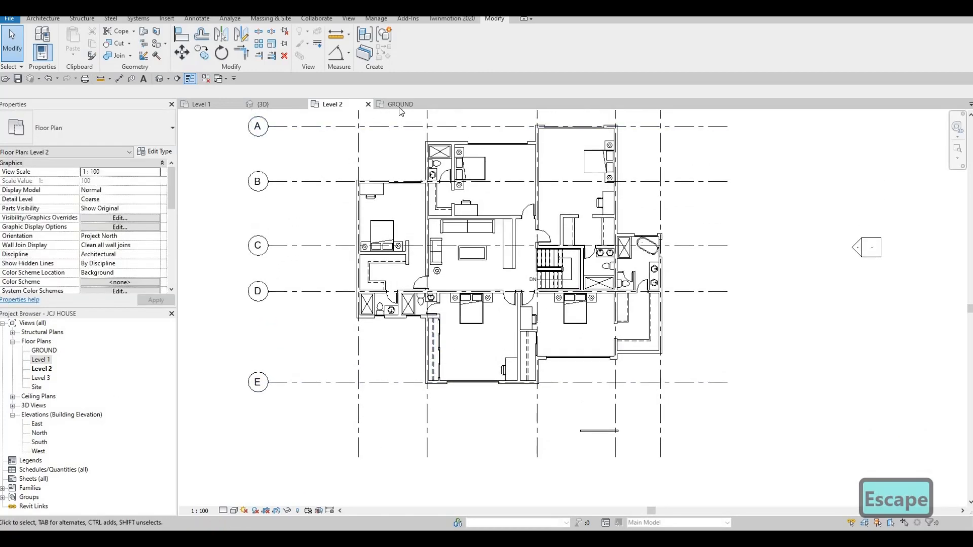
Switch to the 3D view and examine the ground-floor curtain walls on the house's front and side facades
{"action": "left_click", "coordinate": [280, 105]}
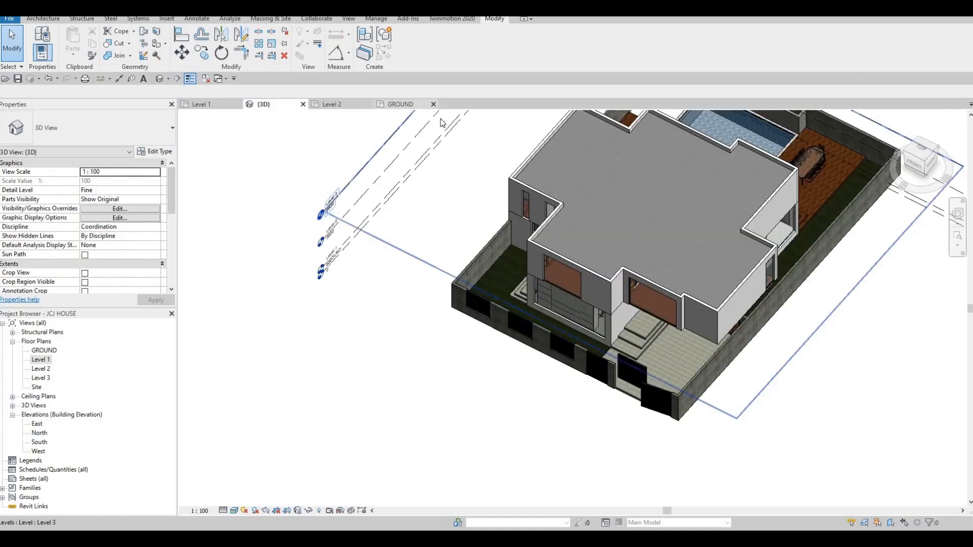
{"action": "middle_click_drag", "start_coordinate": [455, 263], "coordinate": [601, 306], "text": "shift"}
{"action": "middle_click_drag", "start_coordinate": [404, 296], "coordinate": [292, 268]}
{"action": "scroll", "coordinate": [416, 320], "scroll_direction": "up", "scroll_amount": 2}
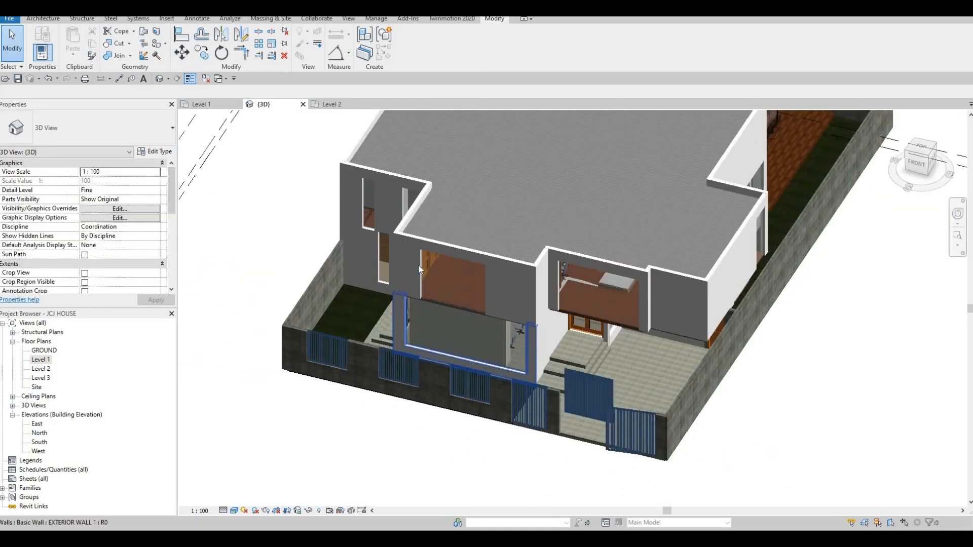
{"action": "middle_click_drag", "start_coordinate": [498, 322], "coordinate": [545, 308]}
{"action": "scroll", "coordinate": [545, 308], "scroll_direction": "up", "scroll_amount": 4}
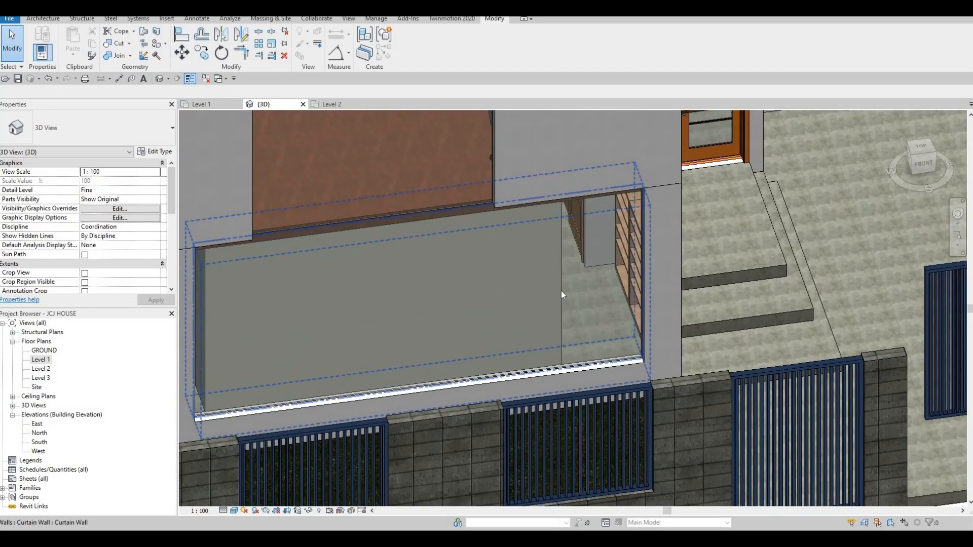
{"action": "left_click", "coordinate": [551, 297]}
{"action": "key", "text": "Escape"}
{"action": "scroll", "coordinate": [550, 299], "scroll_direction": "down", "scroll_amount": 3}
{"action": "middle_click_drag", "start_coordinate": [289, 380], "coordinate": [395, 362], "text": "shift"}
{"action": "middle_click_drag", "start_coordinate": [810, 187], "coordinate": [537, 254]}
{"action": "scroll", "coordinate": [536, 254], "scroll_direction": "up", "scroll_amount": 2}
{"action": "middle_click_drag", "start_coordinate": [456, 350], "coordinate": [537, 333], "text": "shift"}
{"action": "middle_click_drag", "start_coordinate": [499, 188], "coordinate": [456, 395]}
{"action": "scroll", "coordinate": [380, 412], "scroll_direction": "up", "scroll_amount": 2}
{"action": "scroll", "coordinate": [361, 371], "scroll_direction": "down", "scroll_amount": 2}
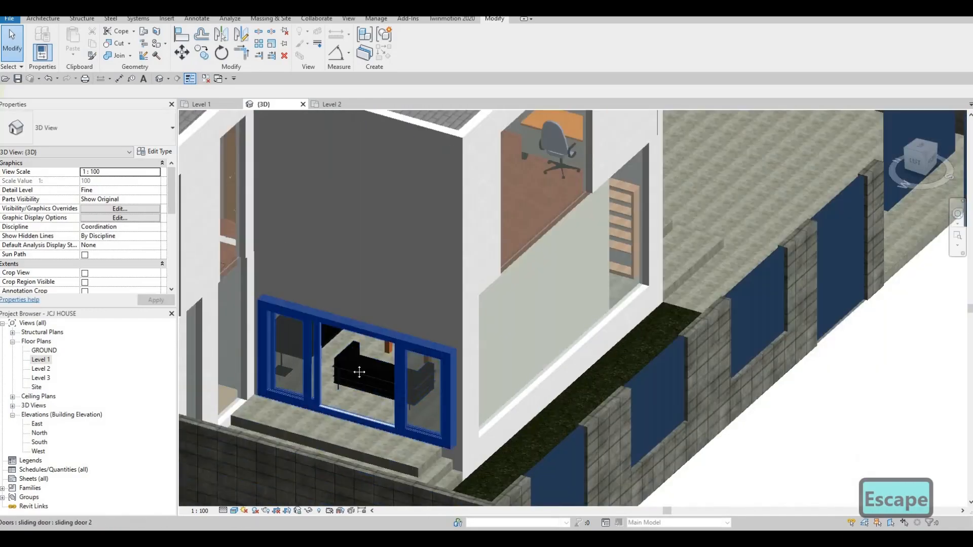
{"action": "middle_click_drag", "start_coordinate": [360, 371], "coordinate": [441, 359], "text": "shift"}
{"action": "middle_click_drag", "start_coordinate": [659, 283], "coordinate": [532, 329]}
{"action": "scroll", "coordinate": [429, 385], "scroll_direction": "down", "scroll_amount": 1}
{"action": "middle_click_drag", "start_coordinate": [429, 384], "coordinate": [557, 325]}
{"action": "scroll", "coordinate": [473, 359], "scroll_direction": "up", "scroll_amount": 1}
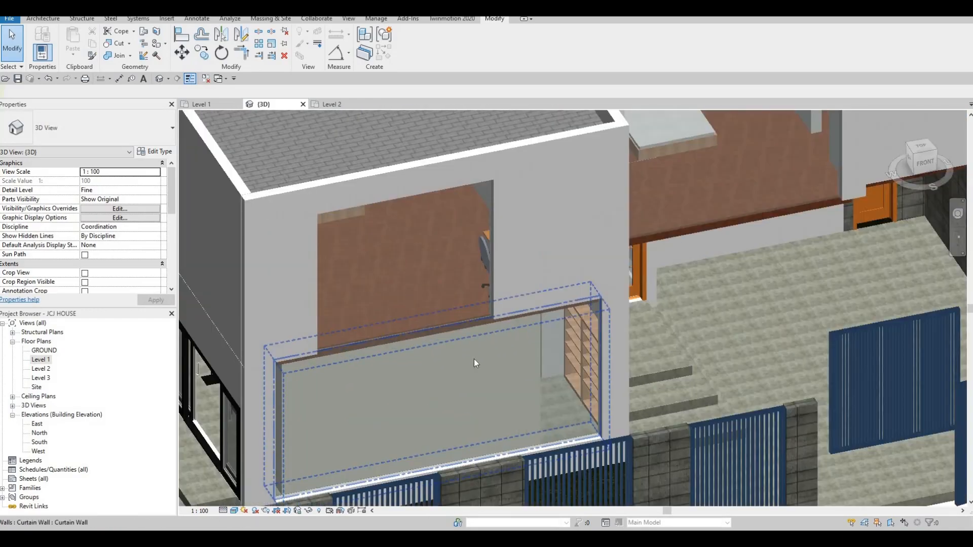
{"action": "scroll", "coordinate": [473, 368], "scroll_direction": "down", "scroll_amount": 1}
{"action": "key", "text": "Escape"}
{"action": "scroll", "coordinate": [476, 362], "scroll_direction": "down", "scroll_amount": 2}
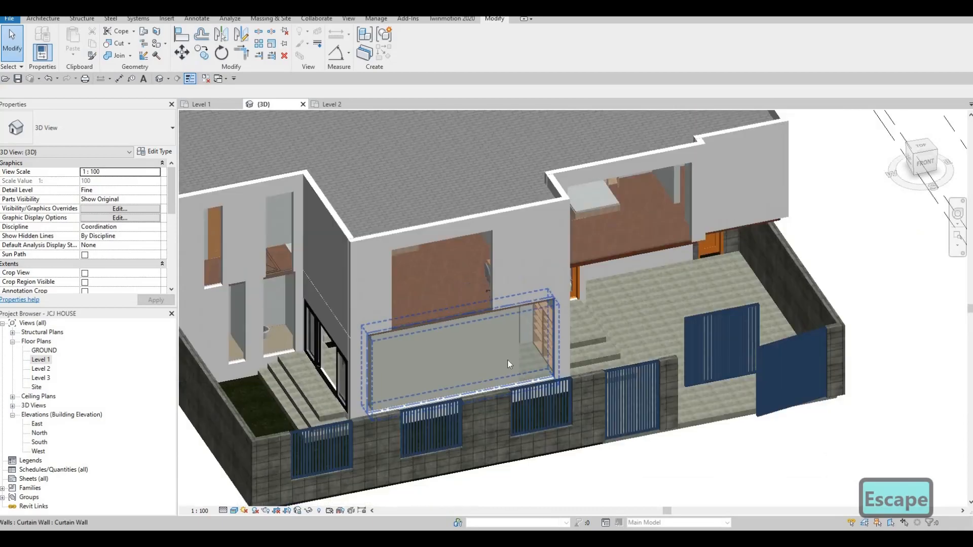
Lower the top edge of the small rear ground-floor curtain wall to a top offset of about -696
{"action": "scroll", "coordinate": [497, 365], "scroll_direction": "down", "scroll_amount": 1}
{"action": "middle_click_drag", "start_coordinate": [525, 310], "coordinate": [668, 493]}
{"action": "scroll", "coordinate": [490, 381], "scroll_direction": "down", "scroll_amount": 1}
{"action": "scroll", "coordinate": [458, 363], "scroll_direction": "down", "scroll_amount": 4}
{"action": "scroll", "coordinate": [506, 374], "scroll_direction": "up", "scroll_amount": 2}
{"action": "middle_click_drag", "start_coordinate": [517, 403], "coordinate": [571, 415], "text": "shift"}
{"action": "middle_click_drag", "start_coordinate": [495, 226], "coordinate": [673, 299]}
{"action": "scroll", "coordinate": [682, 295], "scroll_direction": "up", "scroll_amount": 5}
{"action": "left_click", "coordinate": [682, 295]}
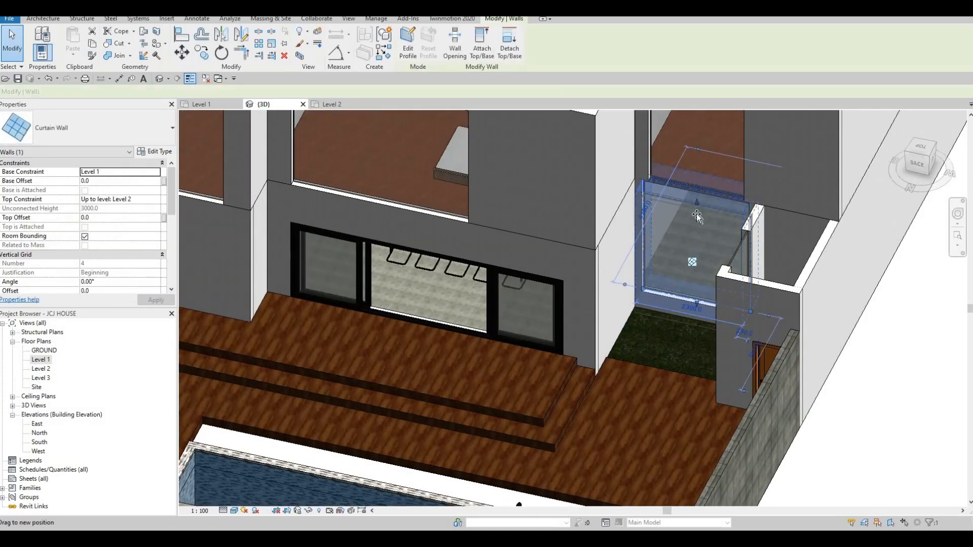
{"action": "left_click_drag", "start_coordinate": [697, 215], "coordinate": [696, 245]}
{"action": "key", "text": "Escape"}
Raise the bottom edge of the small rear curtain wall to a base offset of about 144
{"action": "middle_click_drag", "start_coordinate": [708, 322], "coordinate": [601, 348], "text": "shift"}
{"action": "scroll", "coordinate": [594, 364], "scroll_direction": "up", "scroll_amount": 5}
{"action": "scroll", "coordinate": [595, 363], "scroll_direction": "up", "scroll_amount": 1}
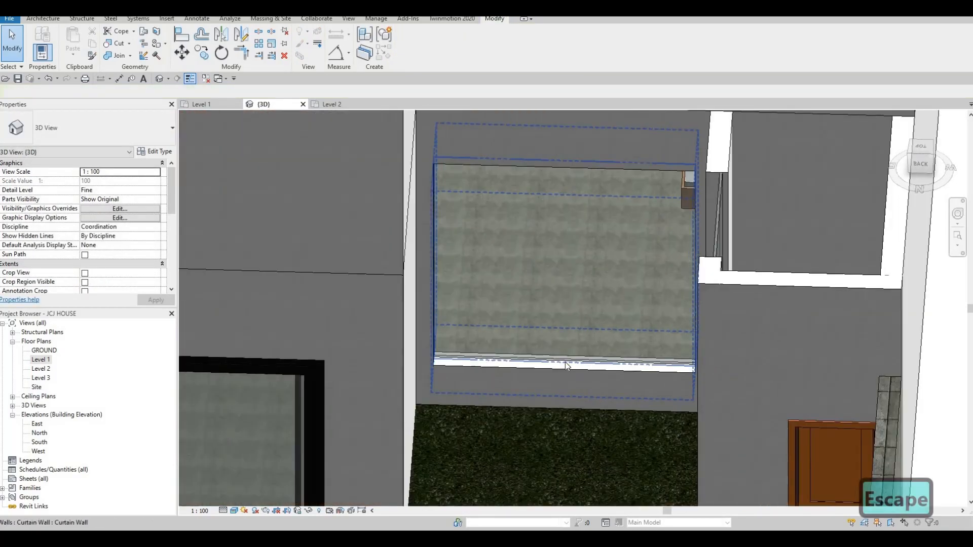
{"action": "left_click", "coordinate": [565, 362]}
{"action": "left_click", "coordinate": [564, 368]}
{"action": "key", "text": "Escape"}
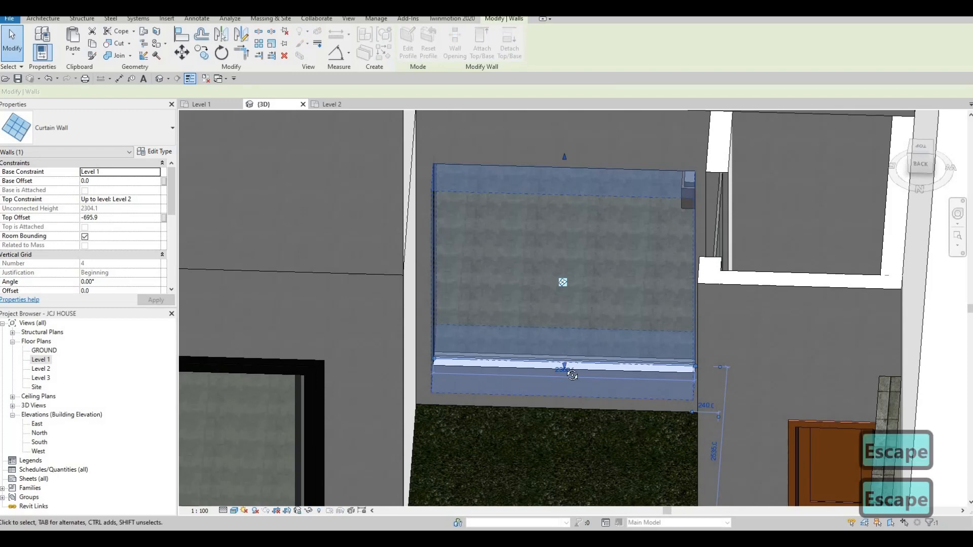
{"action": "scroll", "coordinate": [563, 362], "scroll_direction": "up", "scroll_amount": 1}
{"action": "middle_click_drag", "start_coordinate": [611, 373], "coordinate": [576, 370], "text": "shift"}
{"action": "scroll", "coordinate": [575, 361], "scroll_direction": "up", "scroll_amount": 2}
{"action": "left_click_drag", "start_coordinate": [575, 354], "coordinate": [575, 336]}
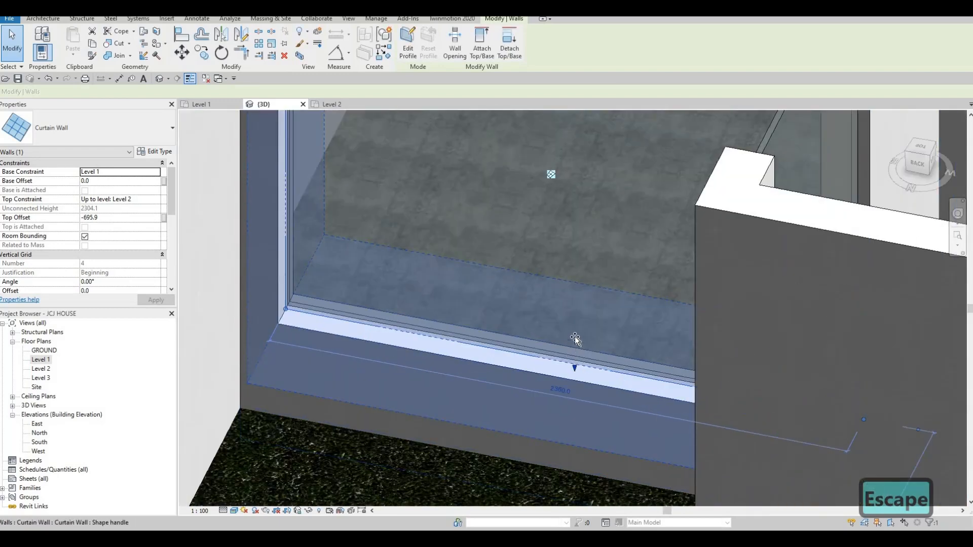
Readjust the top edge of the small rear curtain wall to a top offset of about -663
{"action": "middle_click_drag", "start_coordinate": [560, 351], "coordinate": [570, 162], "text": "shift"}
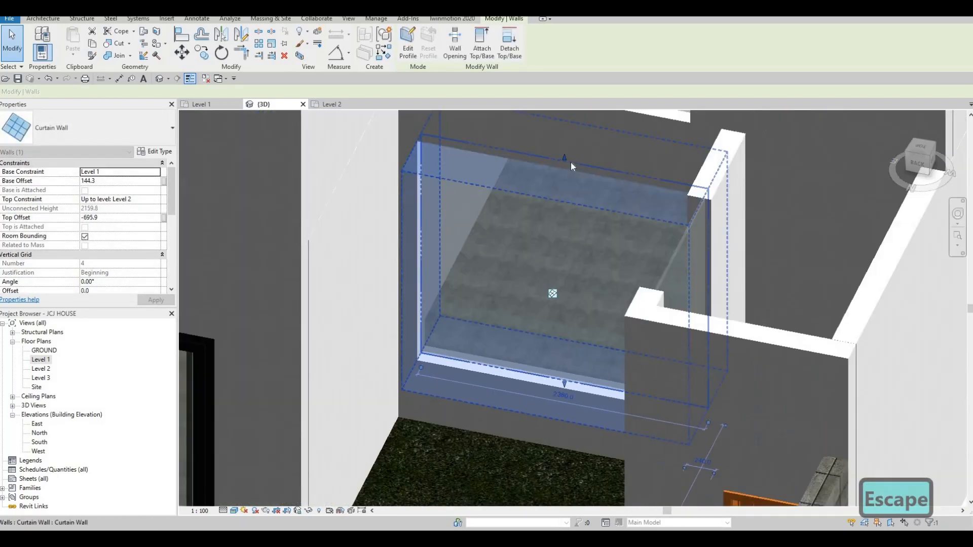
{"action": "left_click_drag", "start_coordinate": [560, 159], "coordinate": [558, 172]}
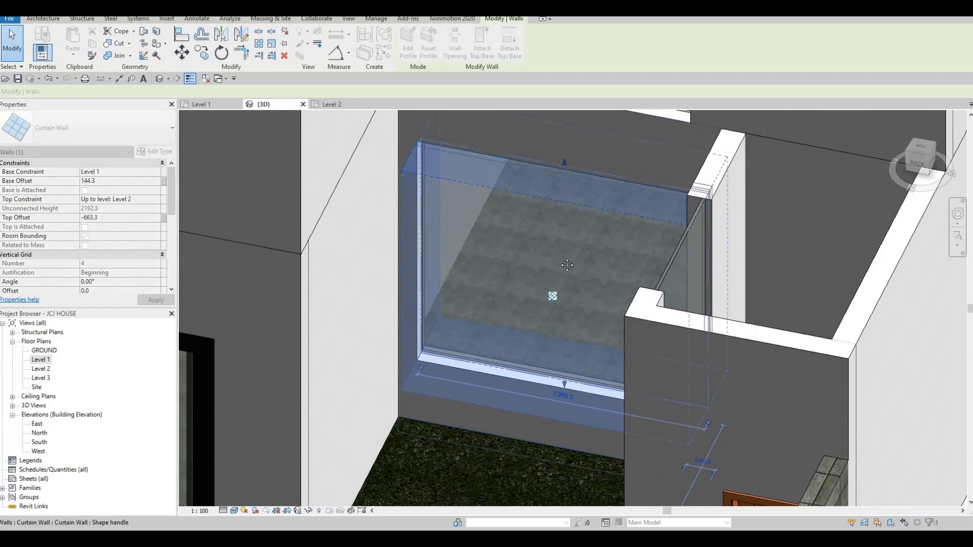
{"action": "scroll", "coordinate": [559, 262], "scroll_direction": "down", "scroll_amount": 2}
{"action": "key", "text": "Escape"}
{"action": "key", "text": "Escape"}
{"action": "key", "text": "Escape"}
{"action": "middle_click_drag", "start_coordinate": [559, 261], "coordinate": [554, 265], "text": "shift"}
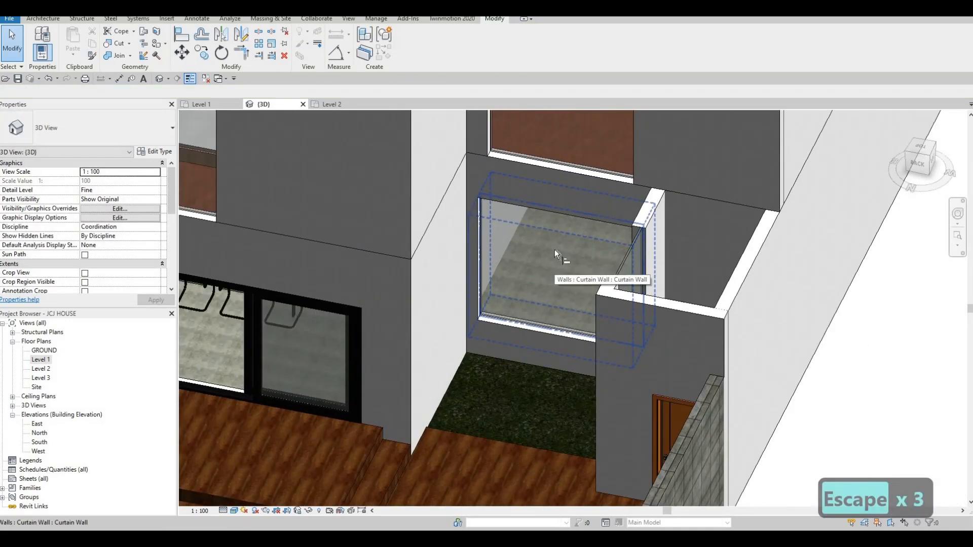
Align the tops of the narrow and wide ground-floor curtain walls beside the side steps with the rear curtain wall's top edge
{"action": "key", "text": "a"}
{"action": "key", "text": "l"}
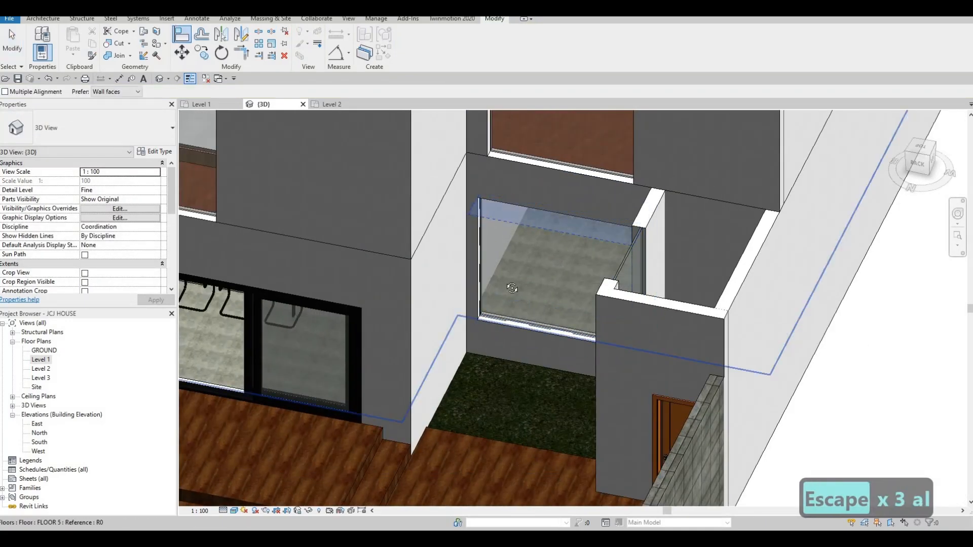
{"action": "middle_click_drag", "start_coordinate": [514, 283], "coordinate": [447, 238], "text": "shift"}
{"action": "scroll", "coordinate": [447, 238], "scroll_direction": "up", "scroll_amount": 3}
{"action": "left_click", "coordinate": [447, 238]}
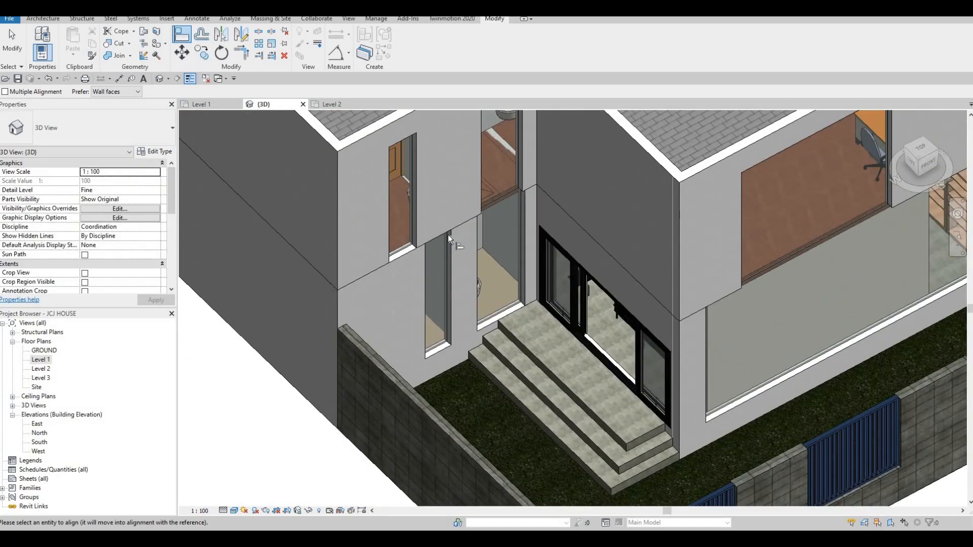
{"action": "key", "text": "Tab"}
{"action": "left_click", "coordinate": [440, 265]}
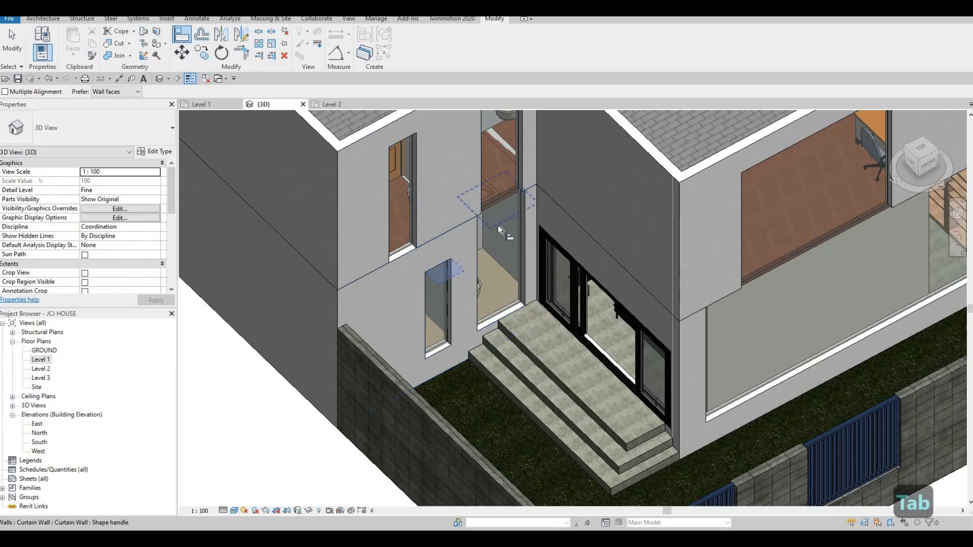
{"action": "scroll", "coordinate": [500, 238], "scroll_direction": "down", "scroll_amount": 3}
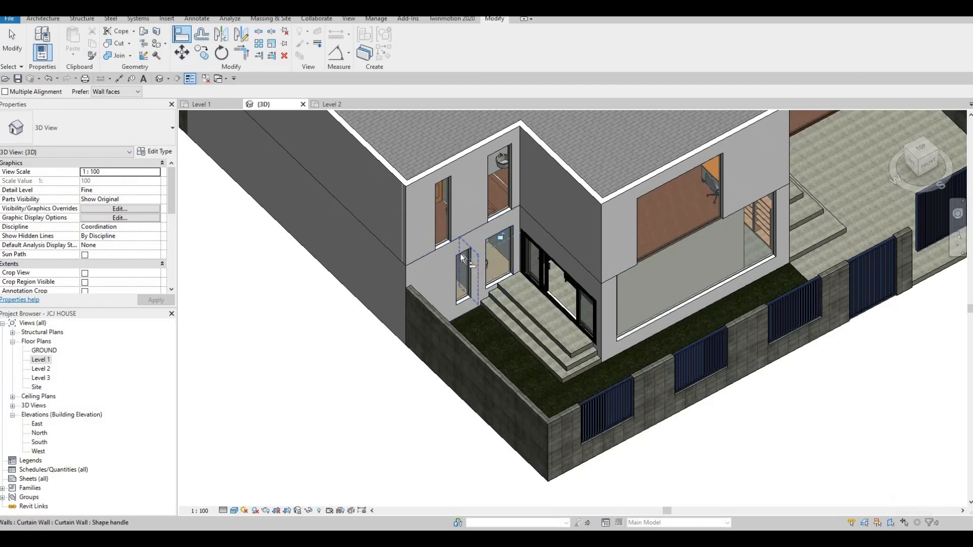
{"action": "key", "text": "Escape"}
{"action": "key", "text": "Escape"}
Try aligning at the front facade using the narrow side curtain wall's top as reference, and undo the change
{"action": "key", "text": "a"}
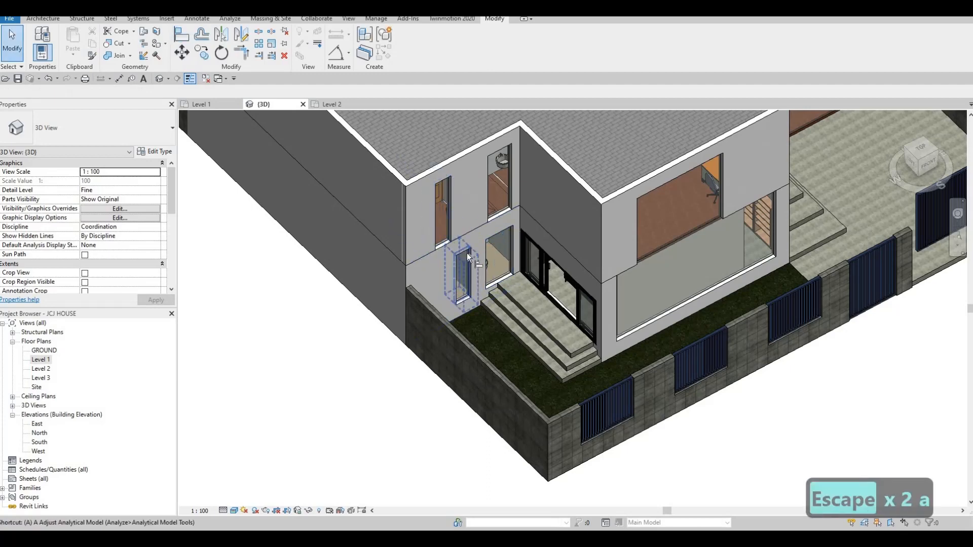
{"action": "key", "text": "l"}
{"action": "left_click", "coordinate": [463, 256]}
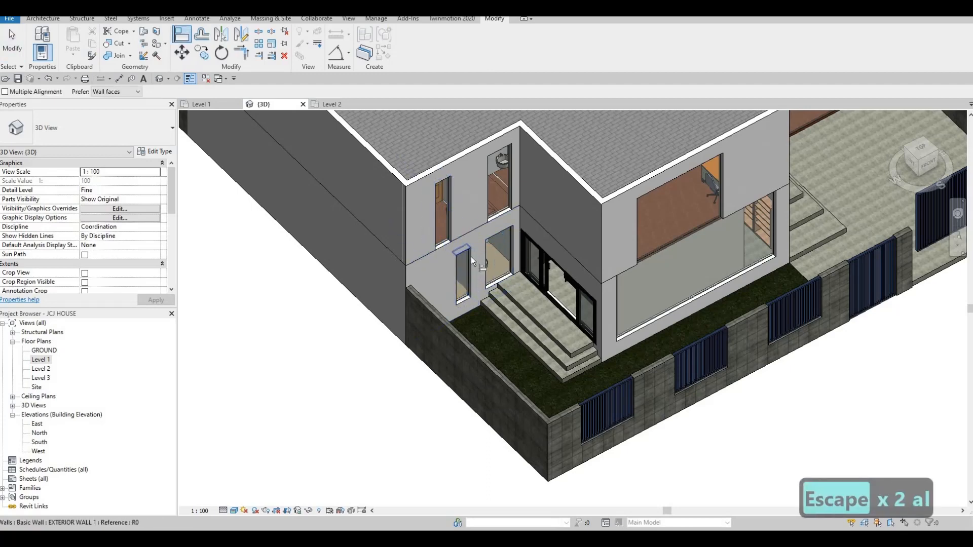
{"action": "left_click", "coordinate": [627, 273]}
{"action": "key", "text": "Escape"}
{"action": "key", "text": "Escape"}
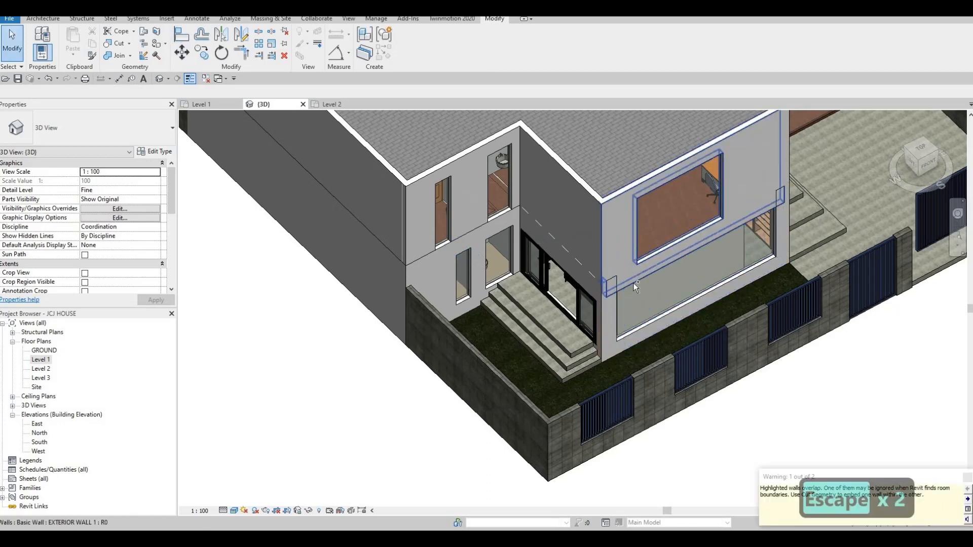
{"action": "key", "text": "ctrl+z"}
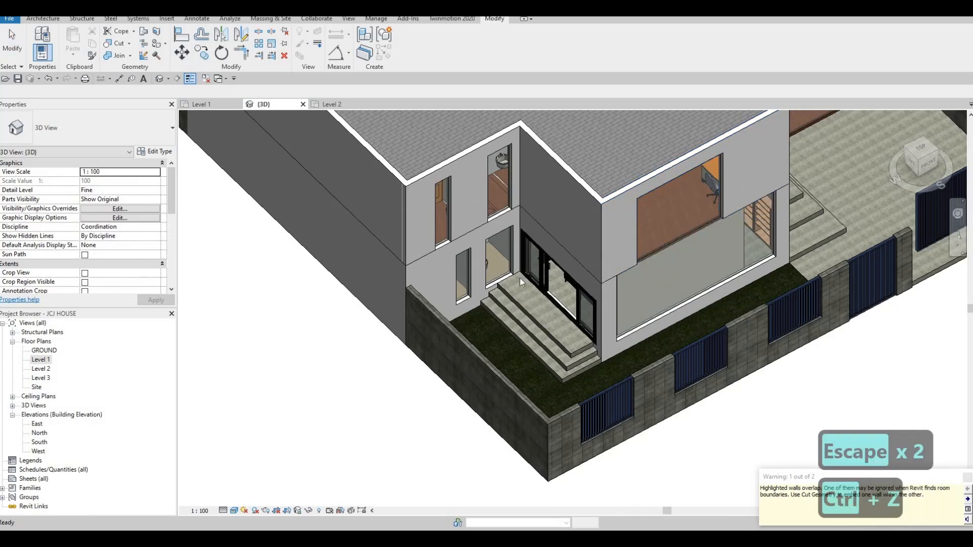
{"action": "key", "text": "Escape"}
{"action": "key", "text": "Escape"}
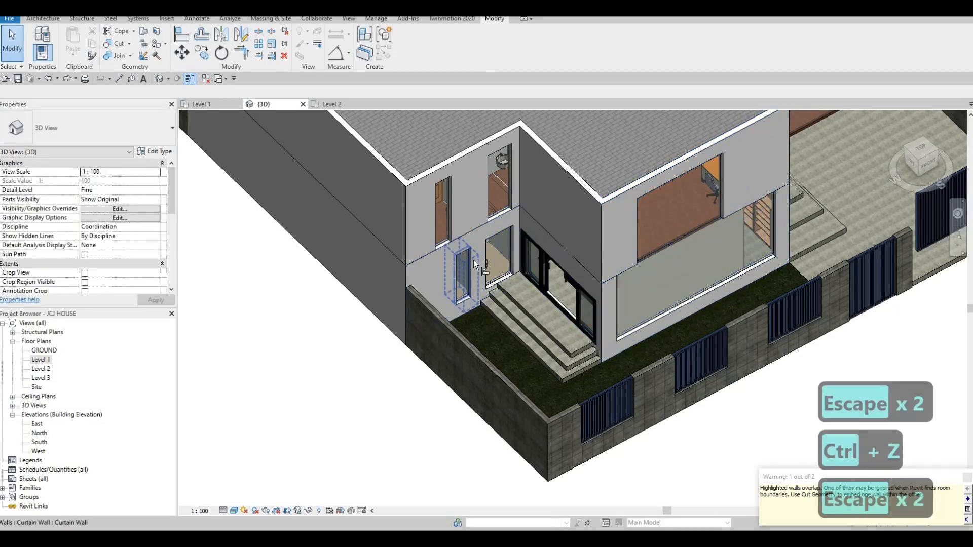
Align the top of the large front ground-floor curtain wall with the top edge of the wide side curtain wall
{"action": "key", "text": "a"}
{"action": "key", "text": "l"}
{"action": "scroll", "coordinate": [464, 254], "scroll_direction": "up", "scroll_amount": 4}
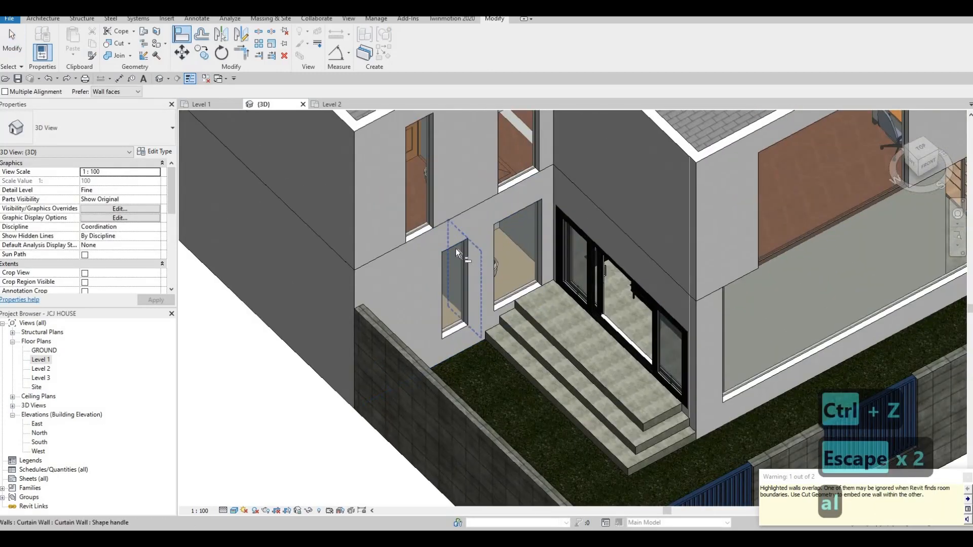
{"action": "scroll", "coordinate": [453, 241], "scroll_direction": "up", "scroll_amount": 4}
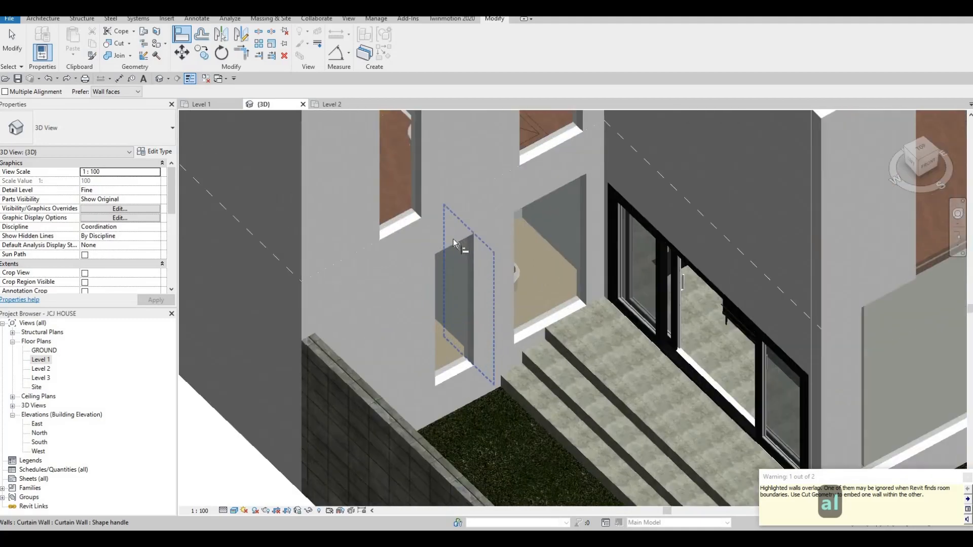
{"action": "left_click", "coordinate": [453, 245]}
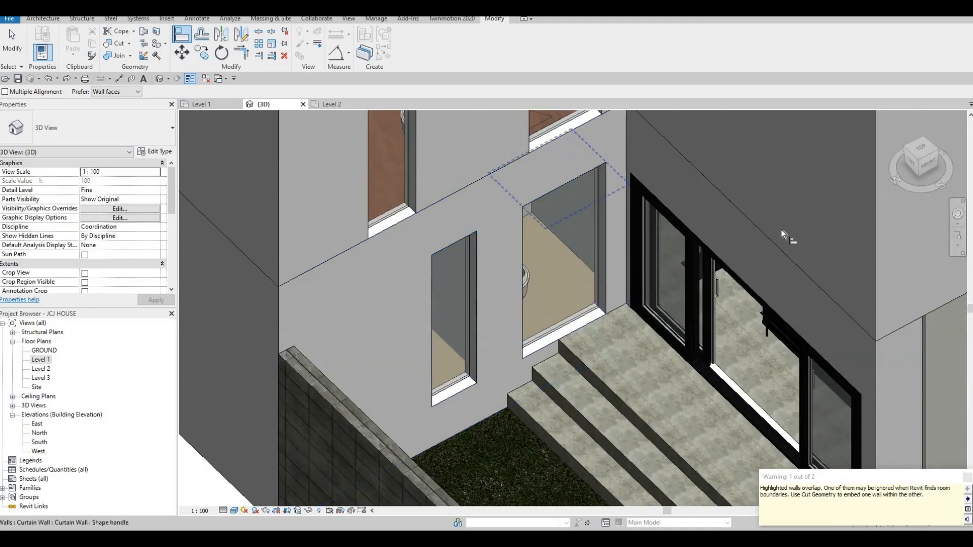
{"action": "scroll", "coordinate": [711, 269], "scroll_direction": "down", "scroll_amount": 3}
{"action": "middle_click_drag", "start_coordinate": [938, 276], "coordinate": [739, 262]}
{"action": "scroll", "coordinate": [671, 269], "scroll_direction": "up", "scroll_amount": 1}
{"action": "middle_click_drag", "start_coordinate": [837, 177], "coordinate": [670, 259]}
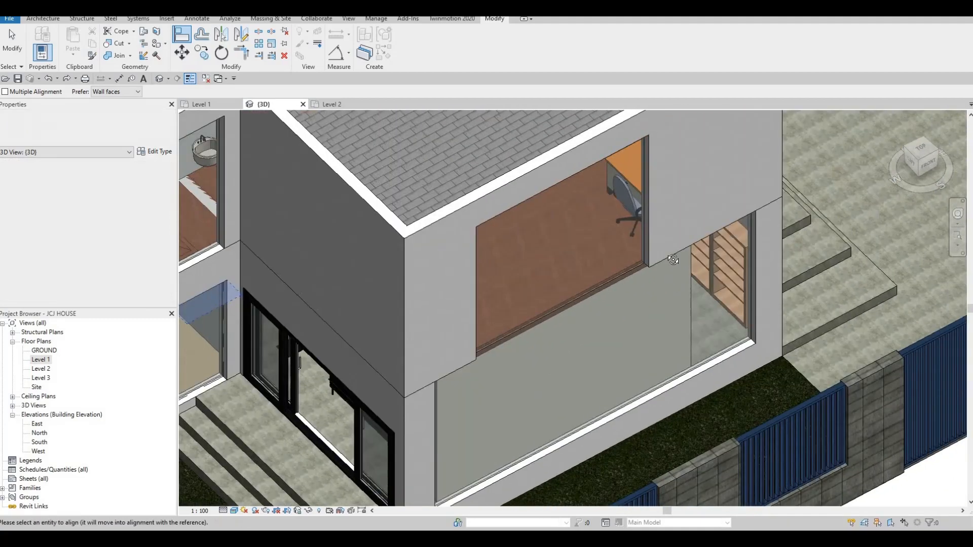
{"action": "middle_click_drag", "start_coordinate": [661, 190], "coordinate": [587, 173], "text": "shift"}
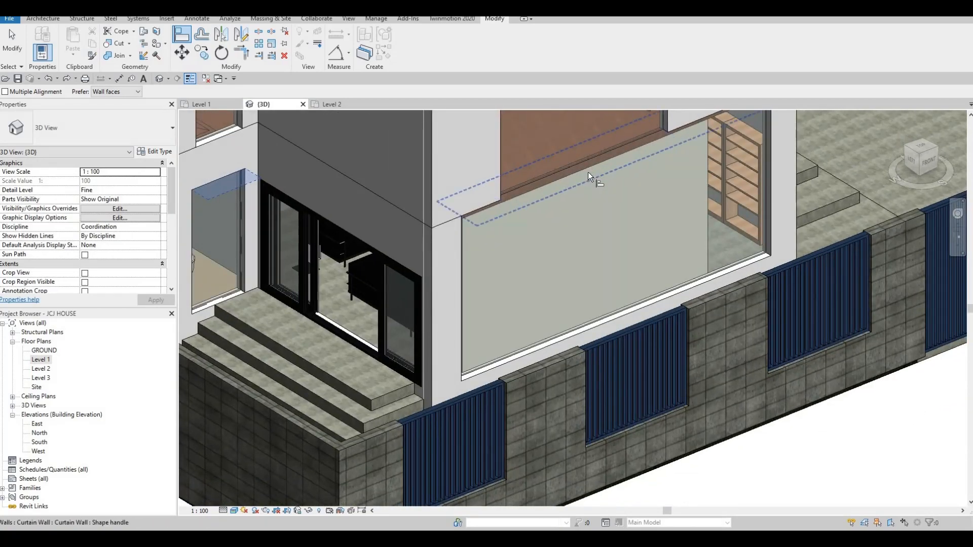
{"action": "left_click", "coordinate": [589, 173]}
{"action": "scroll", "coordinate": [661, 181], "scroll_direction": "down", "scroll_amount": 3}
Lower the top of the large front curtain wall and align the carport's wide curtain wall top with it
{"action": "left_click", "coordinate": [652, 179]}
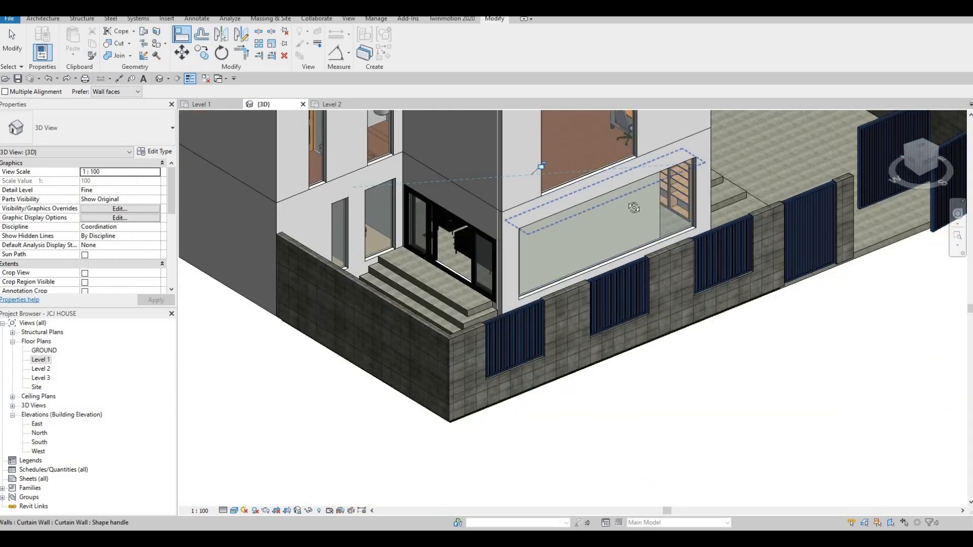
{"action": "middle_click_drag", "start_coordinate": [653, 233], "coordinate": [669, 190], "text": "shift"}
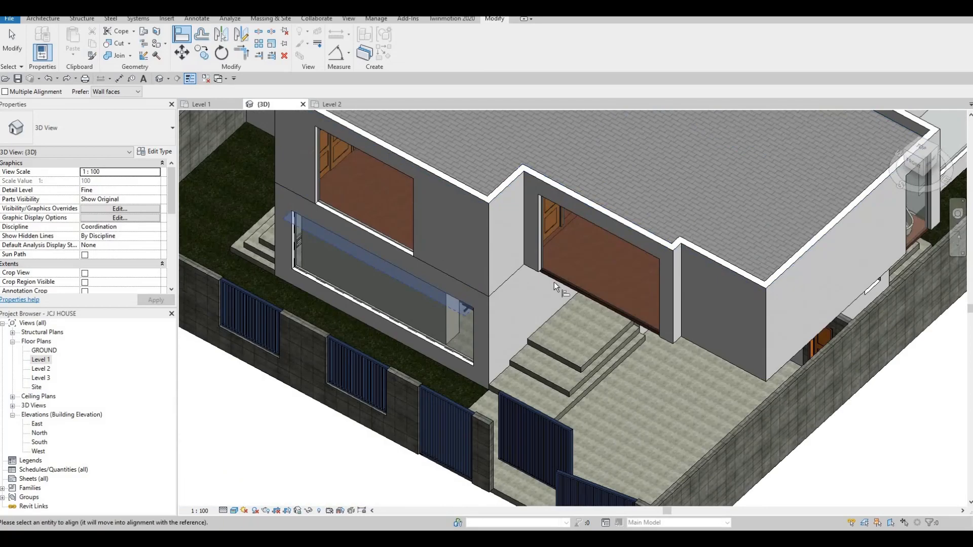
{"action": "scroll", "coordinate": [557, 284], "scroll_direction": "up", "scroll_amount": 2}
{"action": "mouse_move", "coordinate": [471, 482]}
{"action": "middle_mouse_down", "text": "shift"}
{"action": "mouse_move", "coordinate": [514, 432]}
{"action": "mouse_move", "coordinate": [660, 347]}
{"action": "mouse_move", "coordinate": [542, 473]}
{"action": "mouse_move", "coordinate": [669, 397]}
{"action": "mouse_move", "coordinate": [683, 279]}
{"action": "middle_mouse_up", "text": "shift"}
{"action": "mouse_move", "coordinate": [642, 355]}
{"action": "middle_mouse_down", "text": "shift"}
{"action": "mouse_move", "coordinate": [706, 121]}
{"action": "mouse_move", "coordinate": [694, 154]}
{"action": "middle_mouse_up", "text": "shift"}
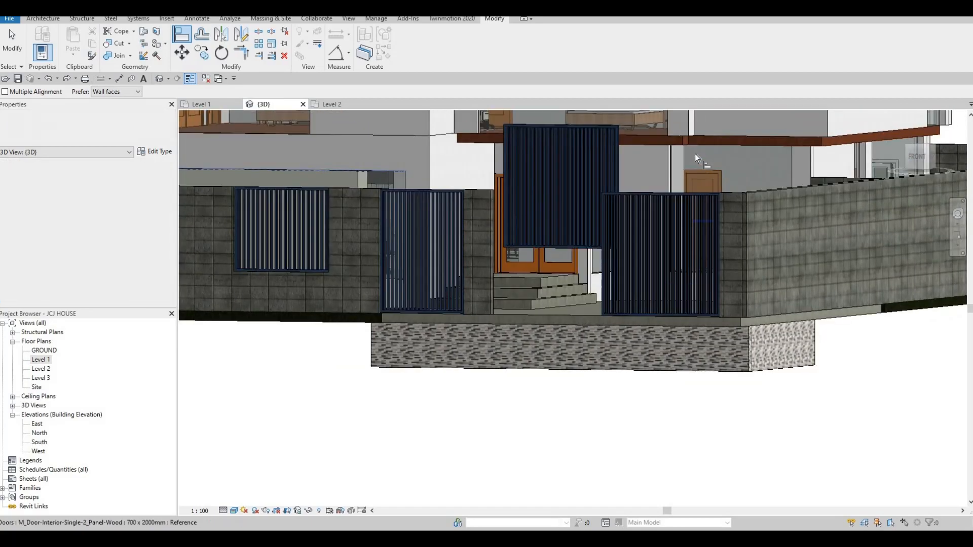
{"action": "scroll", "coordinate": [694, 154], "scroll_direction": "up", "scroll_amount": 2}
{"action": "scroll", "coordinate": [704, 160], "scroll_direction": "up", "scroll_amount": 2}
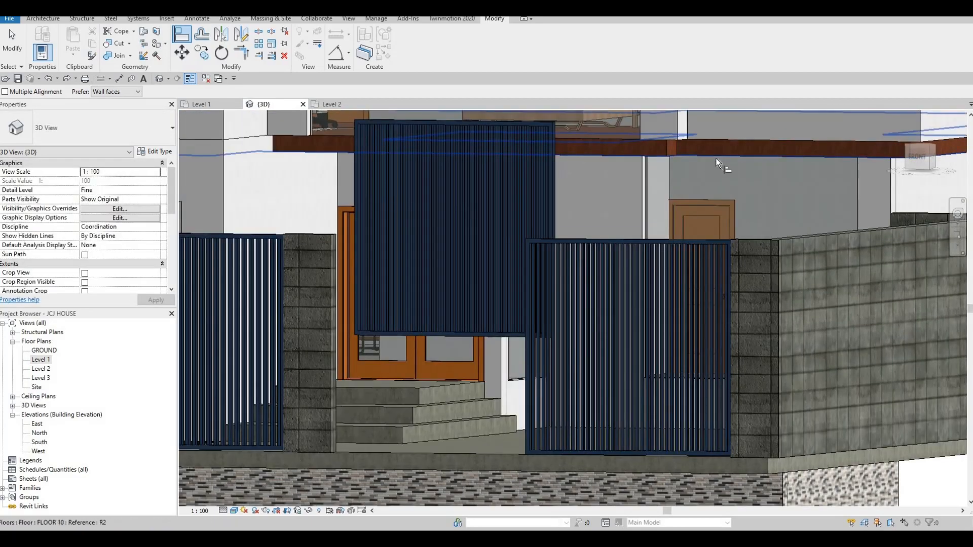
{"action": "key", "text": "Tab"}
{"action": "key", "text": "Tab"}
{"action": "middle_click_drag", "start_coordinate": [719, 169], "coordinate": [730, 223], "text": "shift"}
{"action": "scroll", "coordinate": [730, 223], "scroll_direction": "up", "scroll_amount": 1}
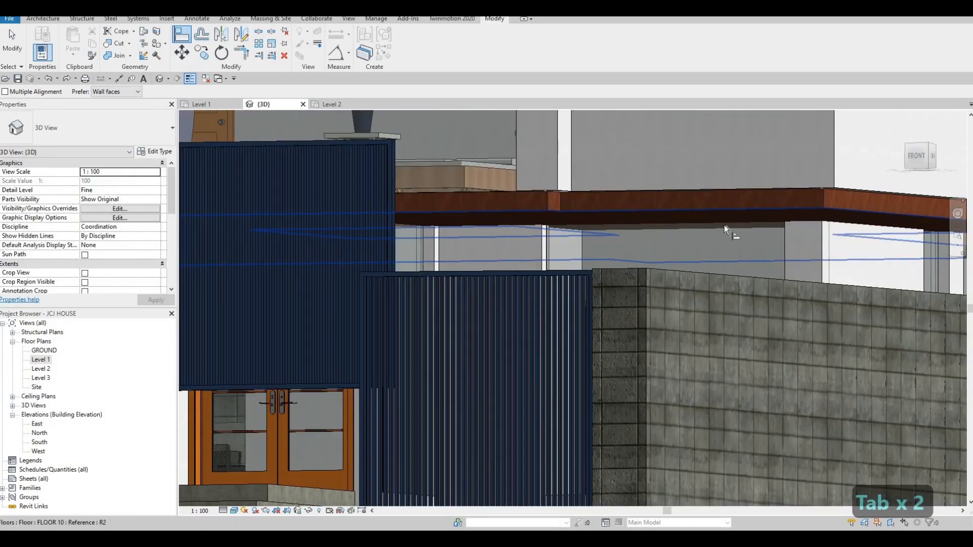
{"action": "key", "text": "Tab"}
{"action": "key", "text": "Tab"}
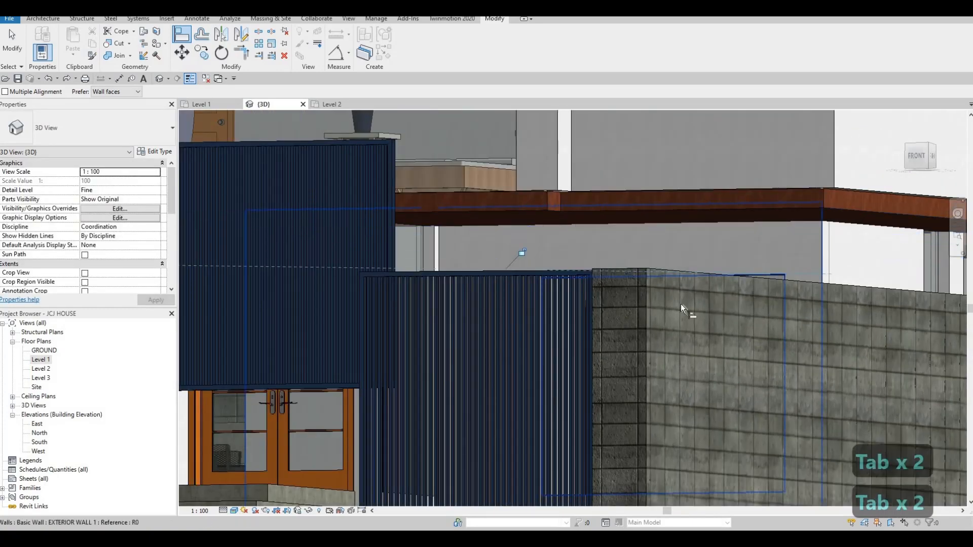
{"action": "middle_click_drag", "start_coordinate": [680, 302], "coordinate": [687, 244], "text": "shift"}
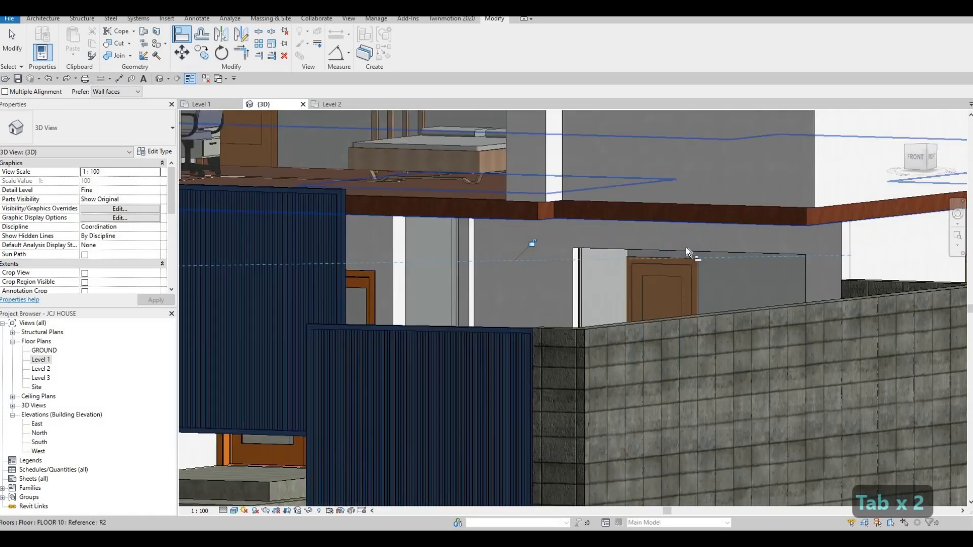
{"action": "key", "text": "Tab"}
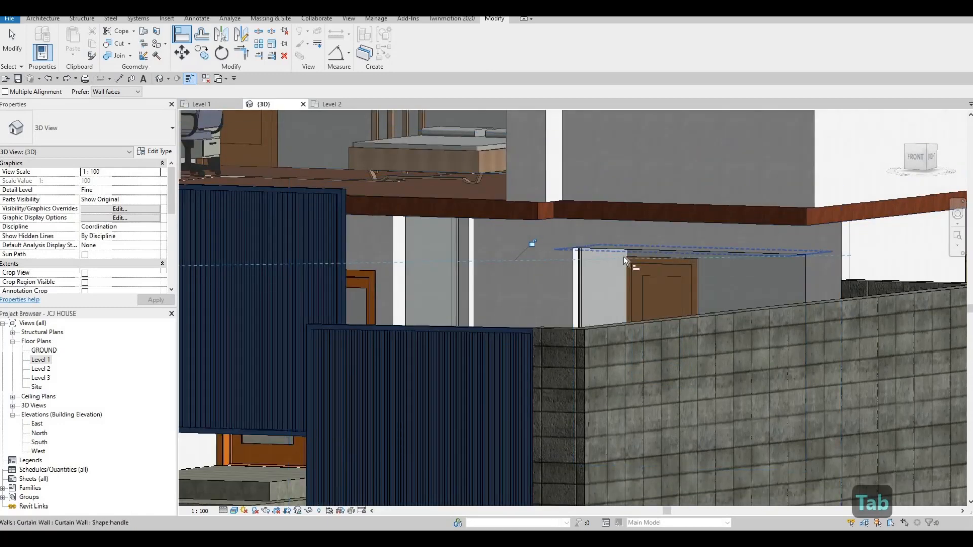
{"action": "middle_click_drag", "start_coordinate": [498, 238], "coordinate": [491, 218], "text": "shift"}
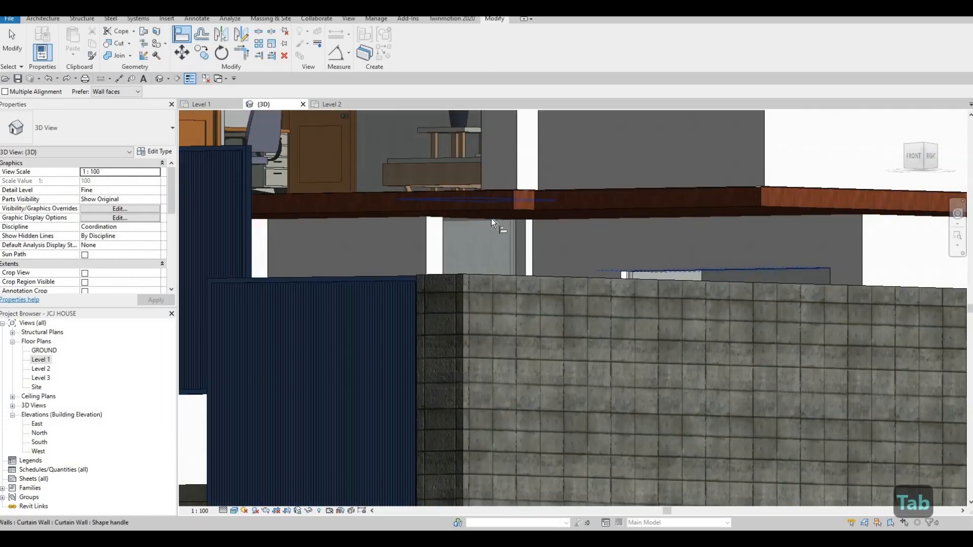
{"action": "key", "text": "Tab"}
{"action": "key", "text": "Tab"}
{"action": "key", "text": "Tab"}
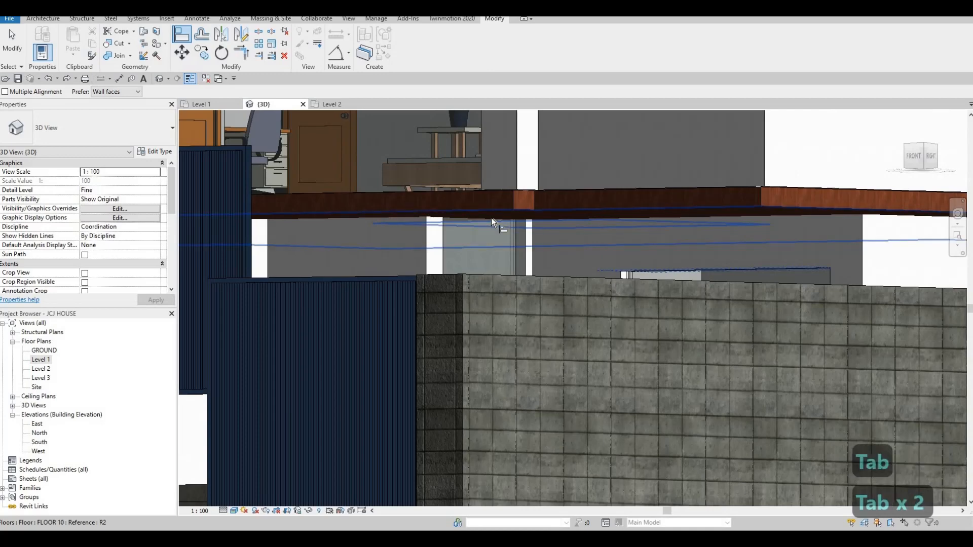
{"action": "key", "text": "Tab"}
{"action": "key", "text": "Tab"}
{"action": "key", "text": "Tab"}
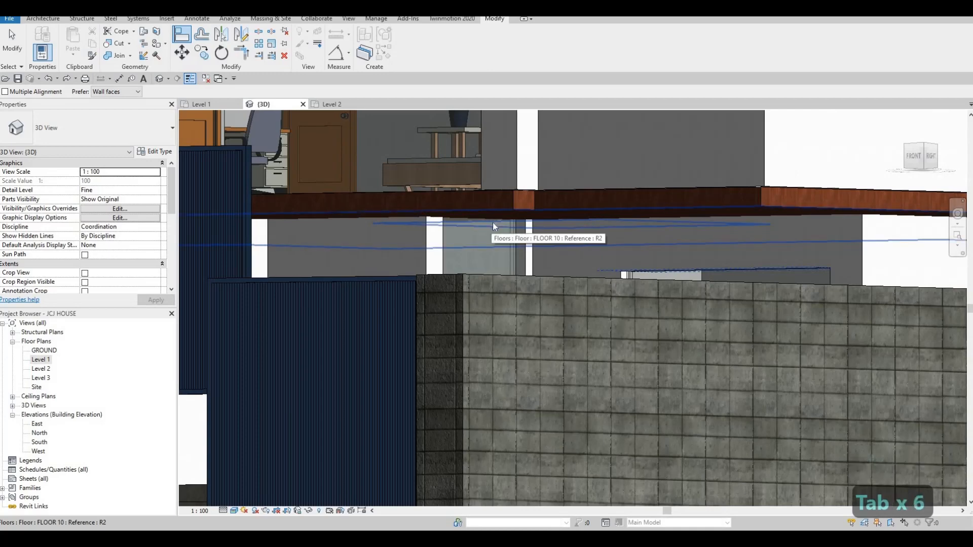
{"action": "key", "text": "Tab"}
{"action": "key", "text": "Escape"}
{"action": "key", "text": "Escape"}
{"action": "key", "text": "Escape"}
Lower the top of the narrow curtain wall beside the front entrance until it sits clear below the upper floor slab
{"action": "scroll", "coordinate": [496, 221], "scroll_direction": "up", "scroll_amount": 2}
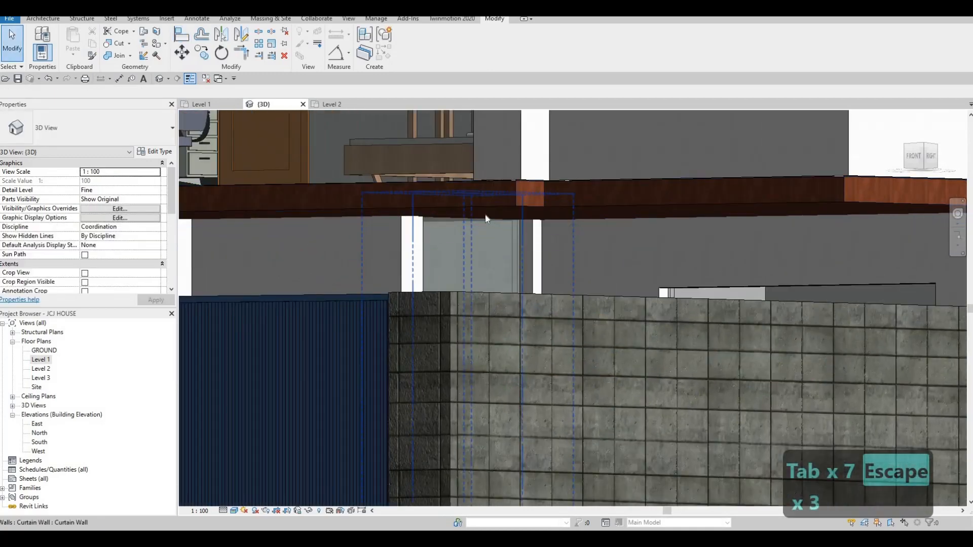
{"action": "left_click", "coordinate": [466, 189]}
{"action": "left_click_drag", "start_coordinate": [466, 193], "coordinate": [466, 243]}
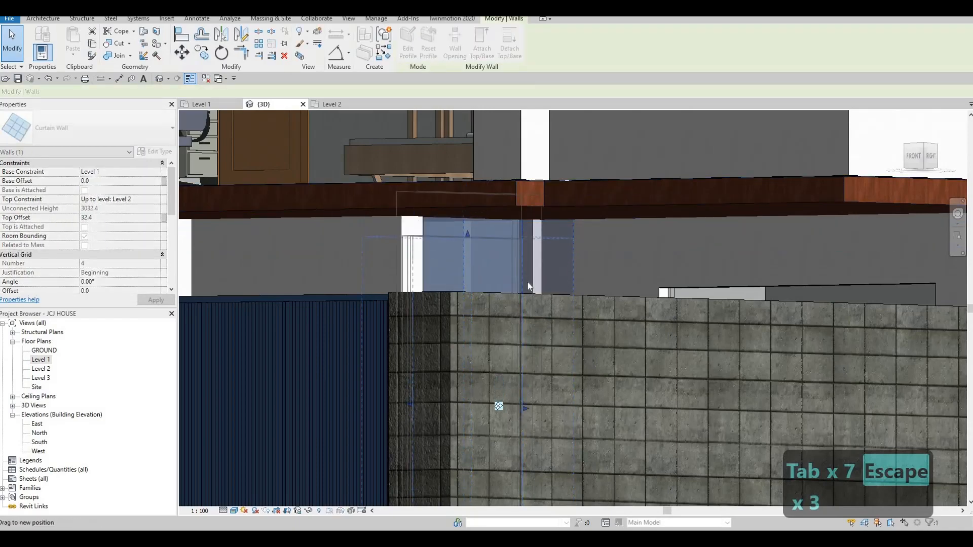
{"action": "key", "text": "Escape"}
{"action": "key", "text": "Escape"}
Align the top of the narrow entrance curtain wall with the top edge of the carport's wide curtain wall
{"action": "middle_click_drag", "start_coordinate": [550, 345], "coordinate": [647, 286], "text": "shift"}
{"action": "key", "text": "a"}
{"action": "key", "text": "l"}
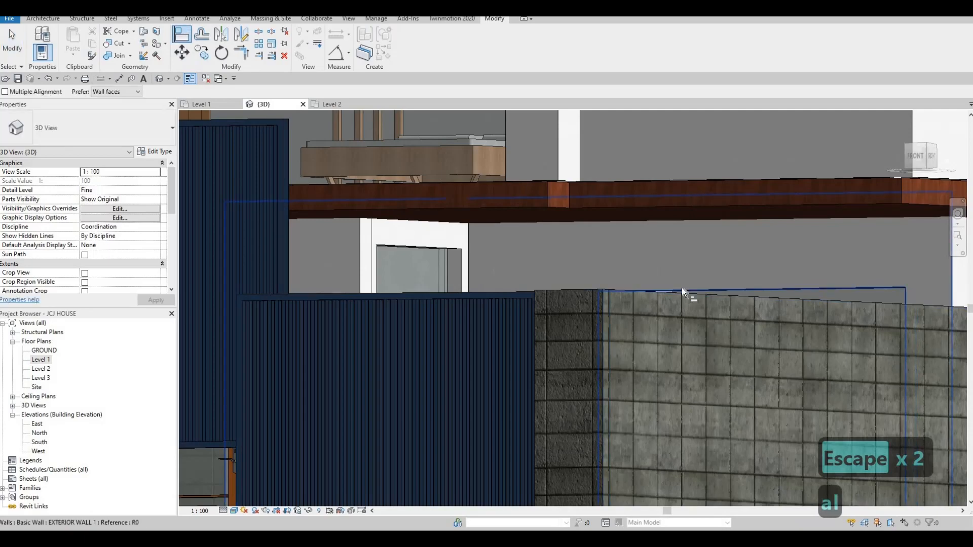
{"action": "left_click", "coordinate": [443, 250]}
{"action": "scroll", "coordinate": [443, 253], "scroll_direction": "down", "scroll_amount": 2}
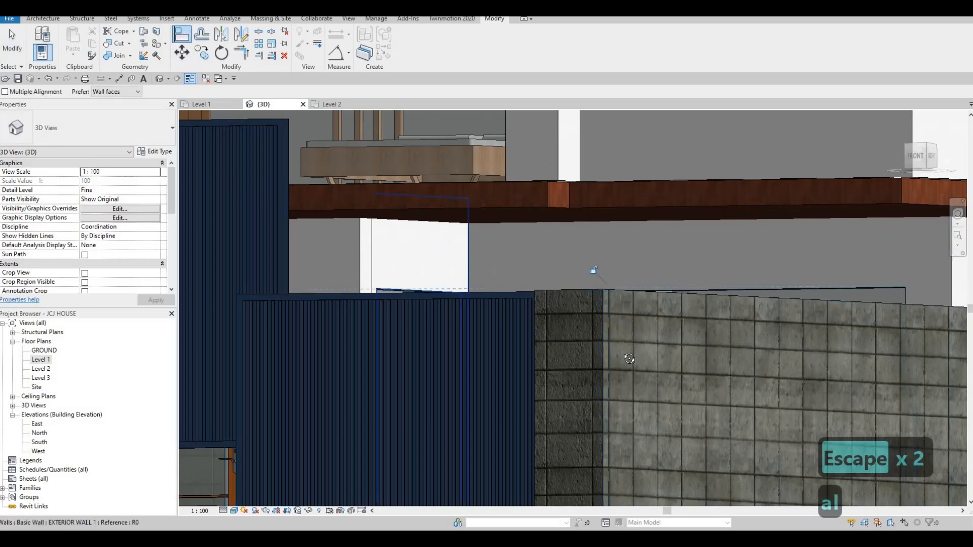
Lower the top of the narrow side curtain wall beneath the bathtub to a top offset of about -786
{"action": "middle_click_drag", "start_coordinate": [632, 358], "coordinate": [583, 271], "text": "shift"}
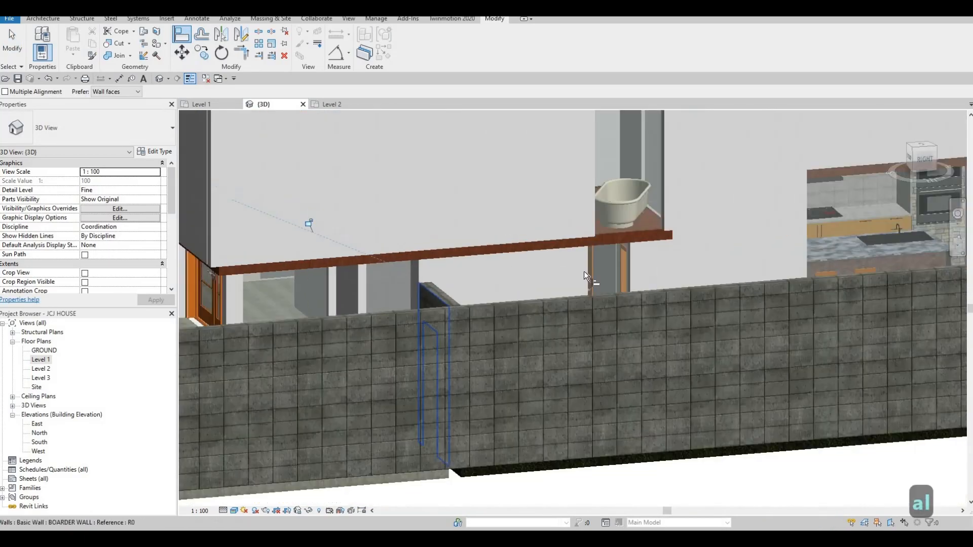
{"action": "key", "text": "Escape"}
{"action": "key", "text": "Escape"}
{"action": "key", "text": "Escape"}
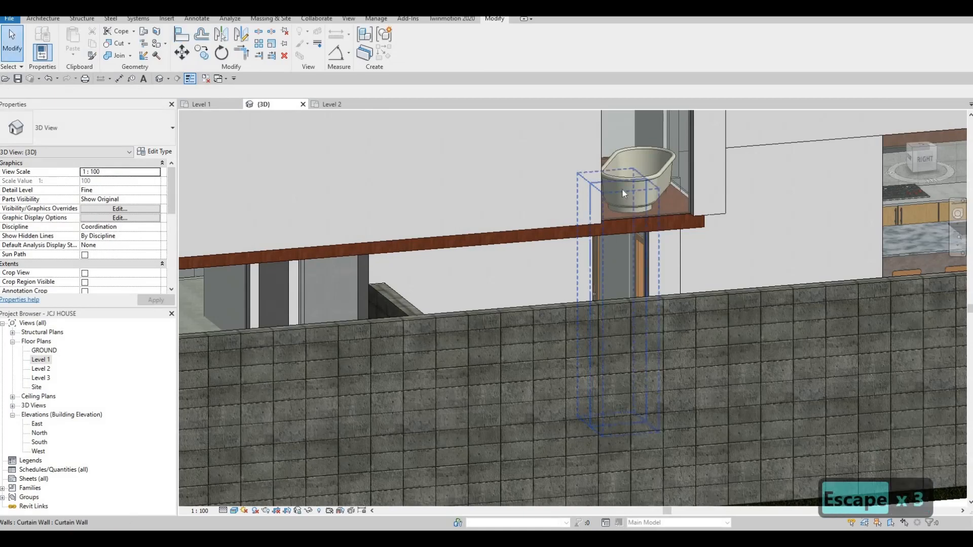
{"action": "left_click", "coordinate": [618, 179]}
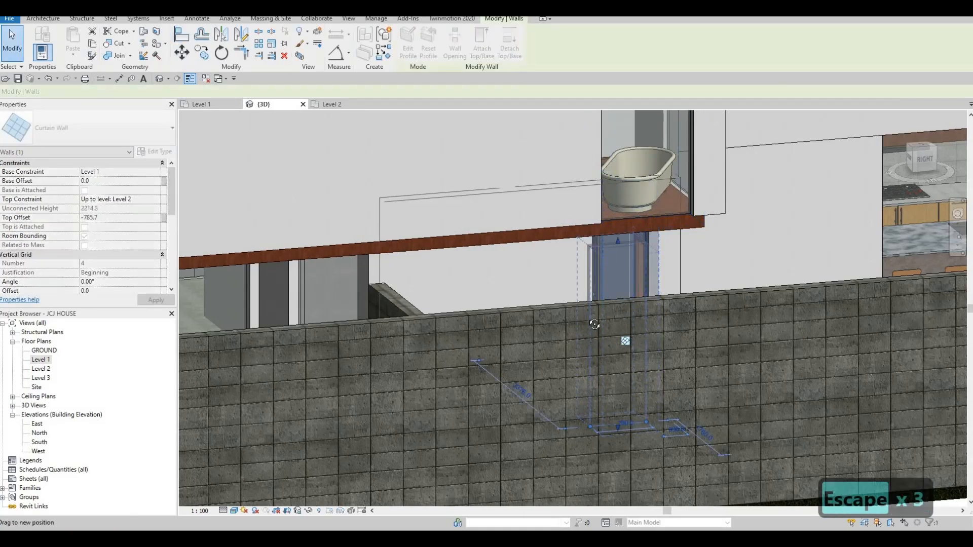
{"action": "key", "text": "Escape"}
Align the top of the narrow side curtain wall beneath the bathroom with the carport curtain wall's top edge
{"action": "middle_click_drag", "start_coordinate": [582, 289], "coordinate": [482, 263], "text": "shift"}
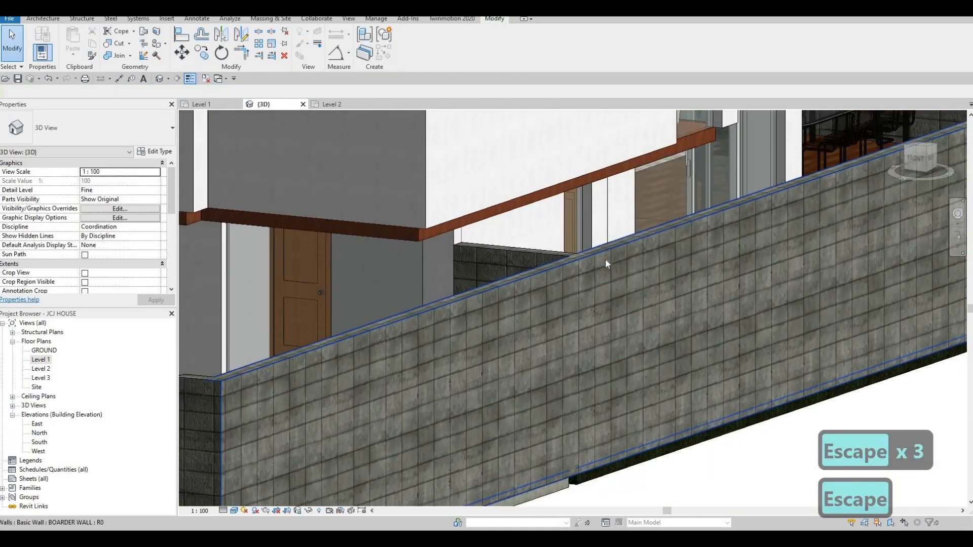
{"action": "key", "text": "a"}
{"action": "key", "text": "l"}
{"action": "middle_click_drag", "start_coordinate": [420, 251], "coordinate": [402, 218], "text": "shift"}
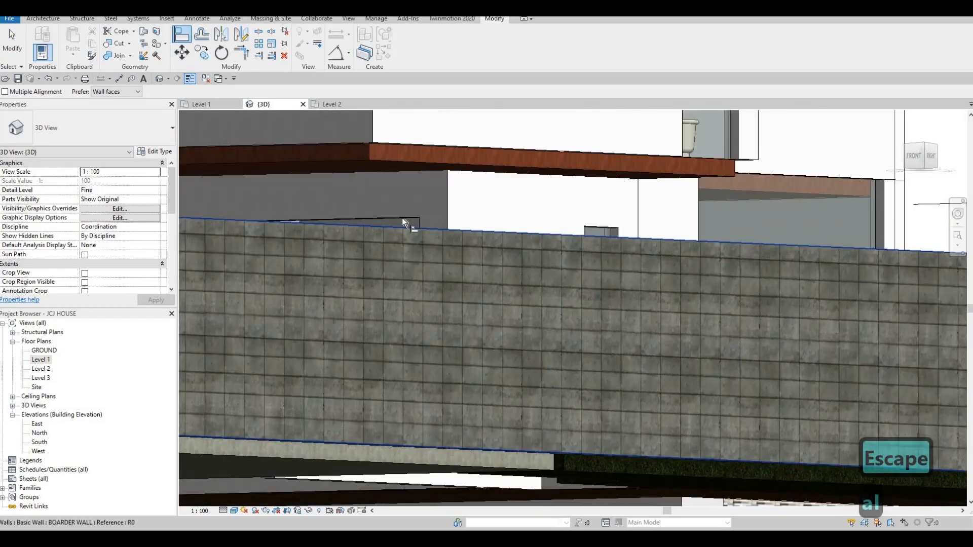
{"action": "left_click", "coordinate": [600, 227]}
Lower the top of the kitchen's wide side curtain wall below the Level 2 line
{"action": "middle_click_drag", "start_coordinate": [750, 269], "coordinate": [596, 235], "text": "shift"}
{"action": "key", "text": "Escape"}
{"action": "key", "text": "Escape"}
{"action": "left_click", "coordinate": [540, 229]}
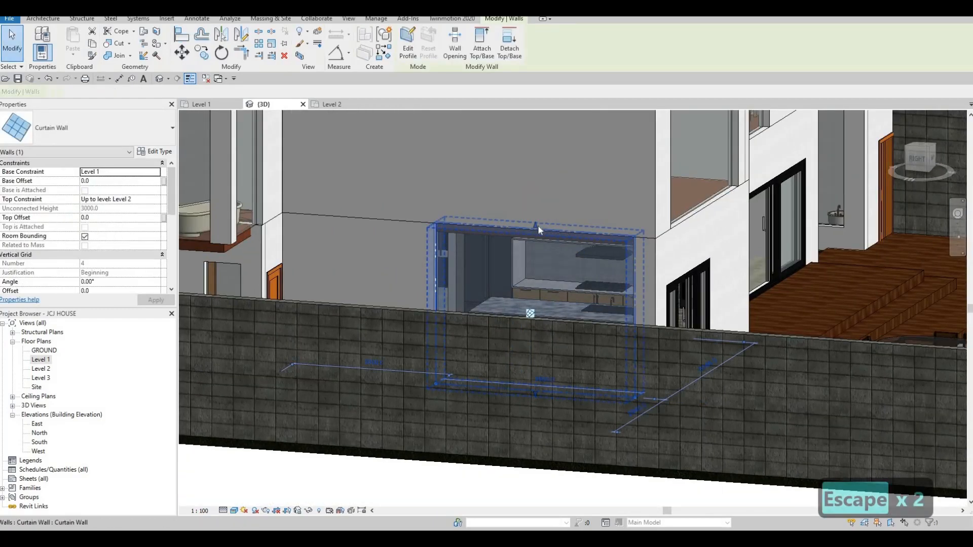
{"action": "left_click_drag", "start_coordinate": [536, 225], "coordinate": [535, 257]}
{"action": "key", "text": "Escape"}
Align the top of the kitchen curtain wall with the top edge of the narrow side curtain wall beneath the bathroom
{"action": "middle_click_drag", "start_coordinate": [577, 243], "coordinate": [503, 257], "text": "shift"}
{"action": "key", "text": "a"}
{"action": "key", "text": "l"}
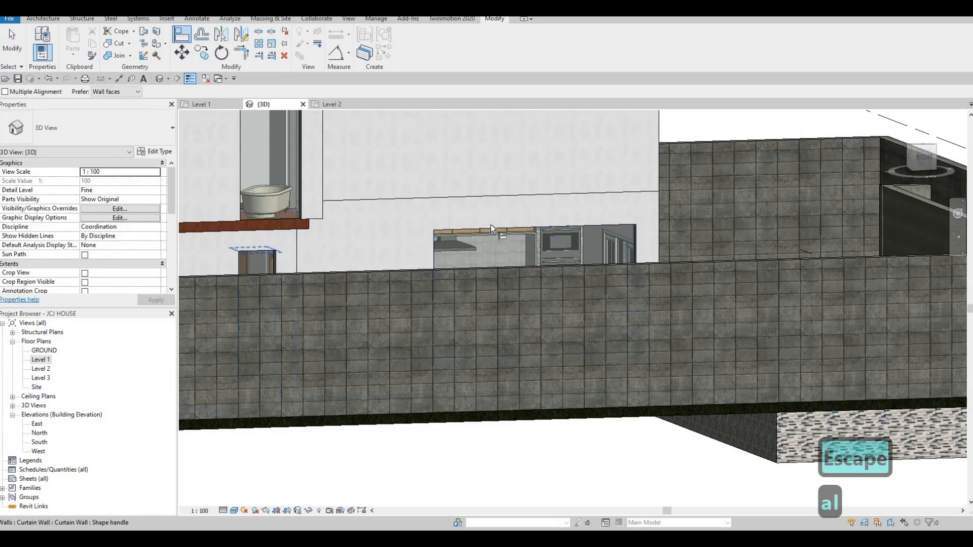
{"action": "key", "text": "Escape"}
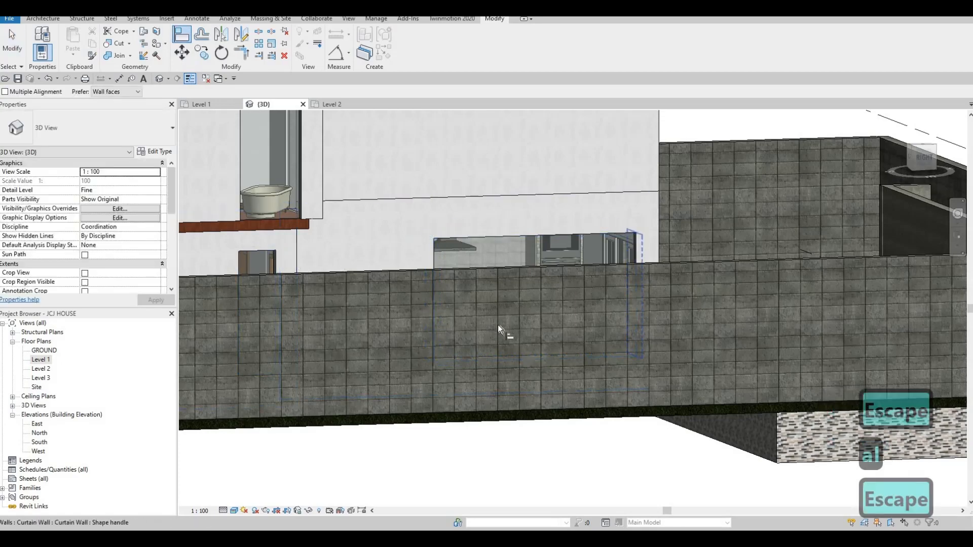
Raise the base of the narrow curtain wall beside the orange side door to a base offset of about 1600
{"action": "middle_click_drag", "start_coordinate": [504, 330], "coordinate": [831, 340], "text": "shift"}
{"action": "middle_click_drag", "start_coordinate": [768, 320], "coordinate": [319, 243], "text": "shift"}
{"action": "key", "text": "Escape"}
{"action": "scroll", "coordinate": [321, 233], "scroll_direction": "up", "scroll_amount": 2}
{"action": "key", "text": "Escape"}
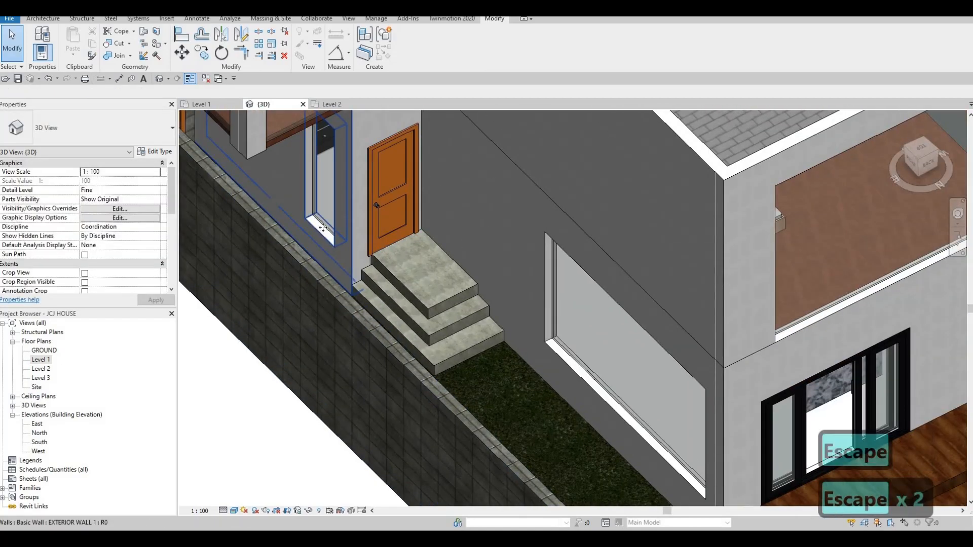
{"action": "left_click", "coordinate": [337, 235]}
{"action": "key", "text": "Escape"}
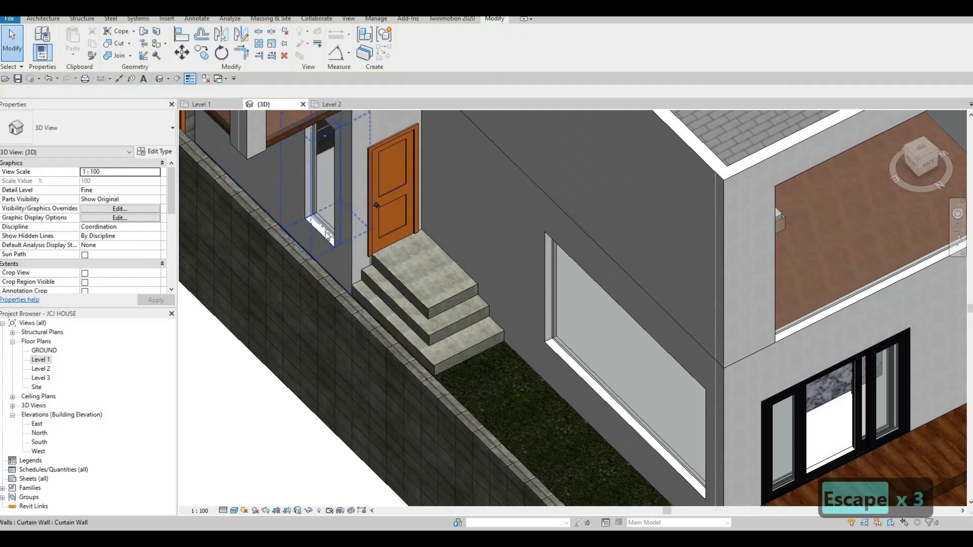
{"action": "left_click", "coordinate": [322, 235]}
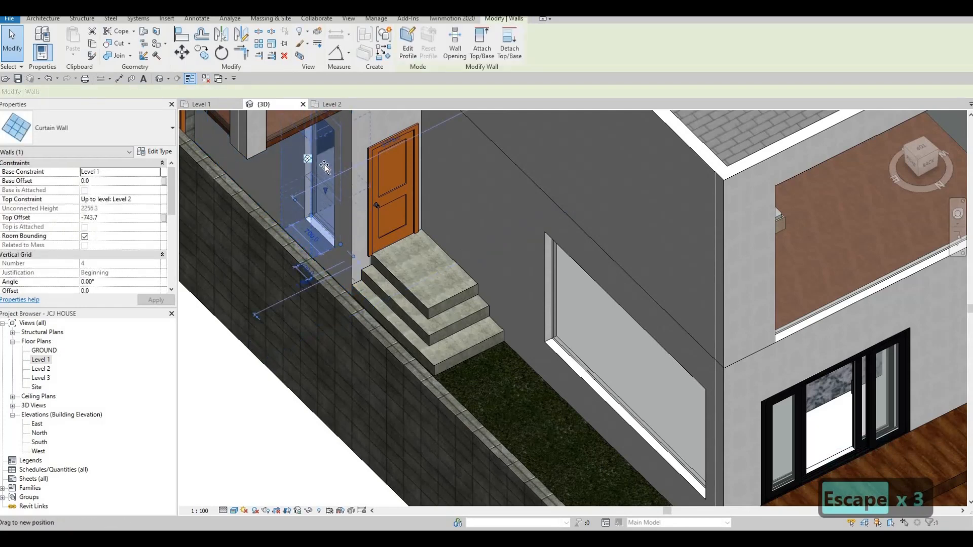
{"action": "left_click_drag", "start_coordinate": [324, 165], "coordinate": [325, 169]}
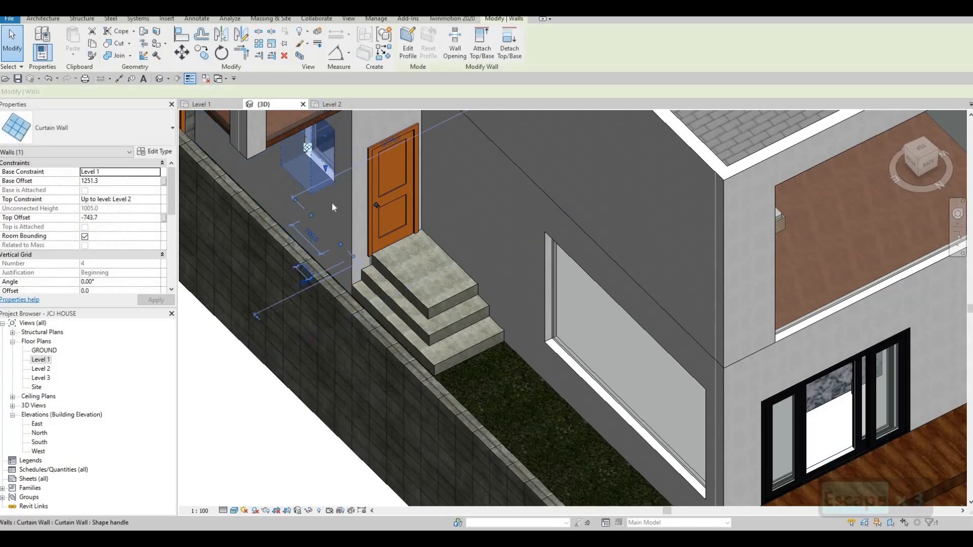
{"action": "middle_click_drag", "start_coordinate": [361, 201], "coordinate": [373, 211], "text": "shift"}
{"action": "key", "text": "Escape"}
{"action": "scroll", "coordinate": [371, 211], "scroll_direction": "up", "scroll_amount": 1}
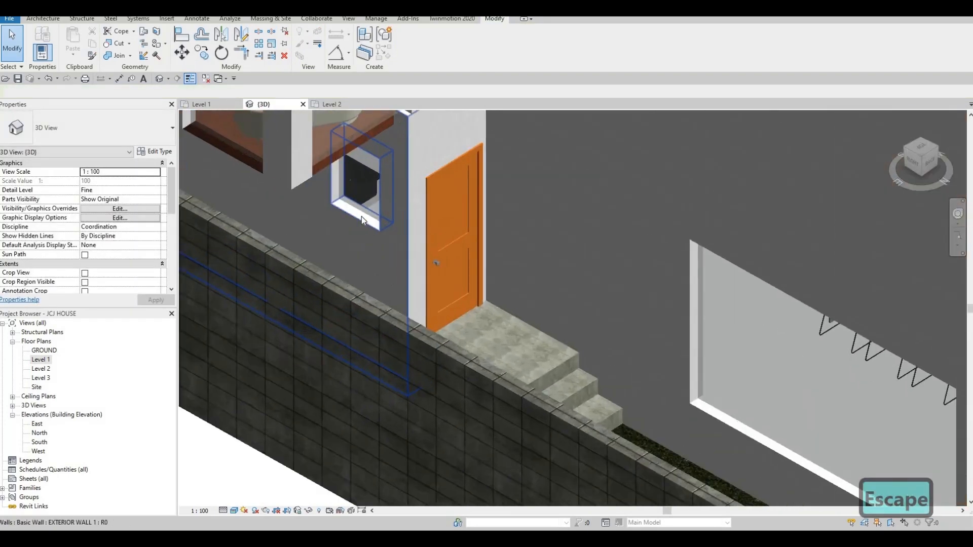
{"action": "left_click", "coordinate": [359, 225]}
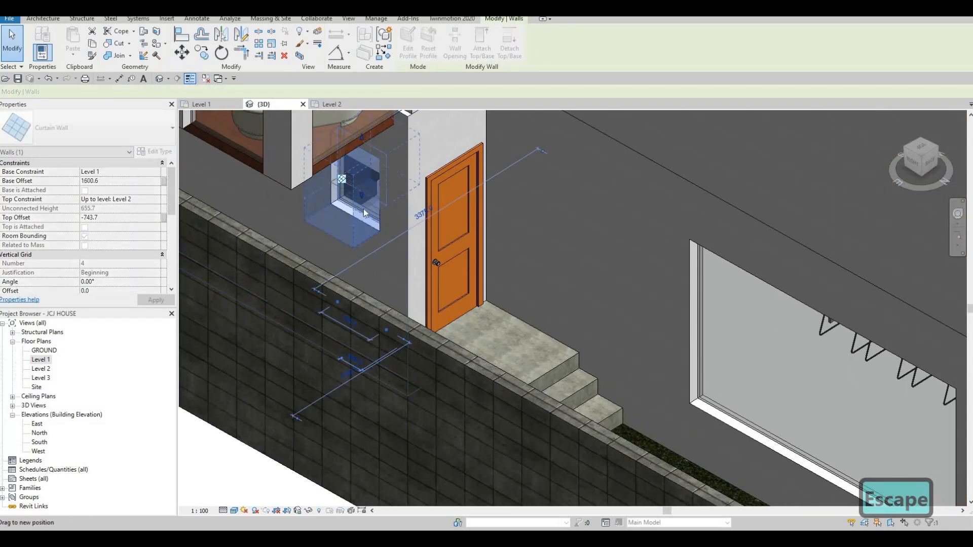
{"action": "key", "text": "Escape"}
Align the base of the carport's wide curtain wall with the raised base of the narrow side curtain wall
{"action": "key", "text": "a"}
{"action": "key", "text": "l"}
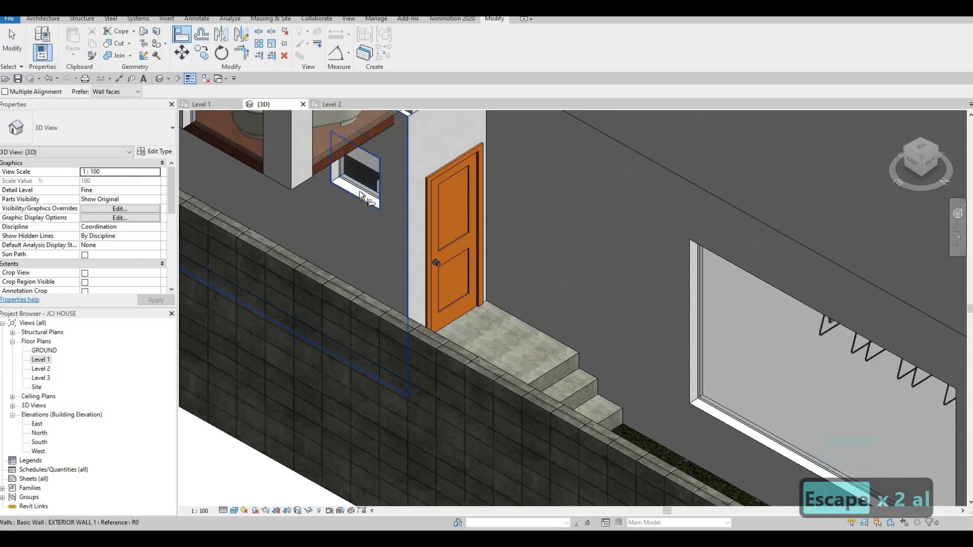
{"action": "middle_click_drag", "start_coordinate": [510, 225], "coordinate": [863, 275], "text": "shift"}
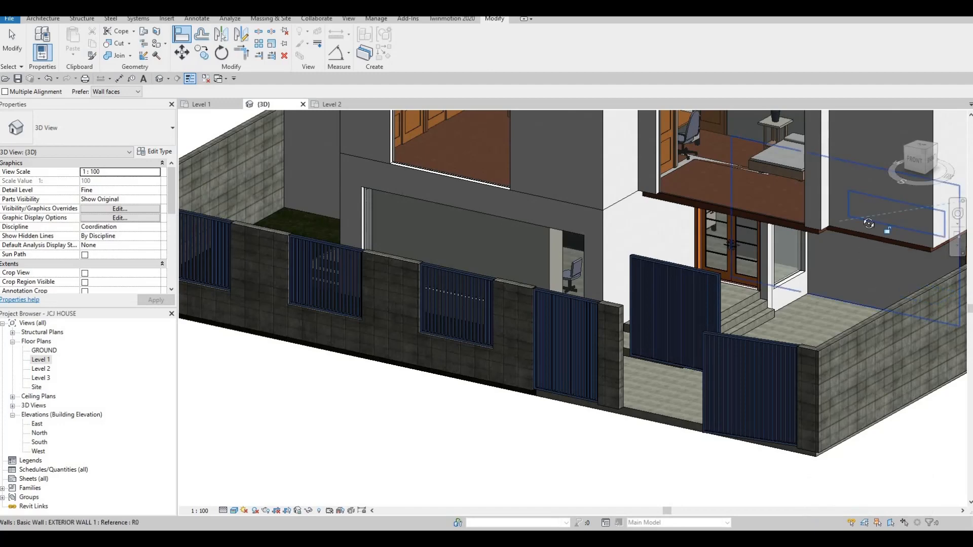
{"action": "middle_click_drag", "start_coordinate": [864, 221], "coordinate": [834, 229], "text": "shift"}
{"action": "middle_click_drag", "start_coordinate": [786, 280], "coordinate": [786, 275], "text": "shift"}
{"action": "middle_click_drag", "start_coordinate": [770, 328], "coordinate": [357, 346], "text": "shift"}
{"action": "key", "text": "Escape"}
{"action": "key", "text": "Escape"}
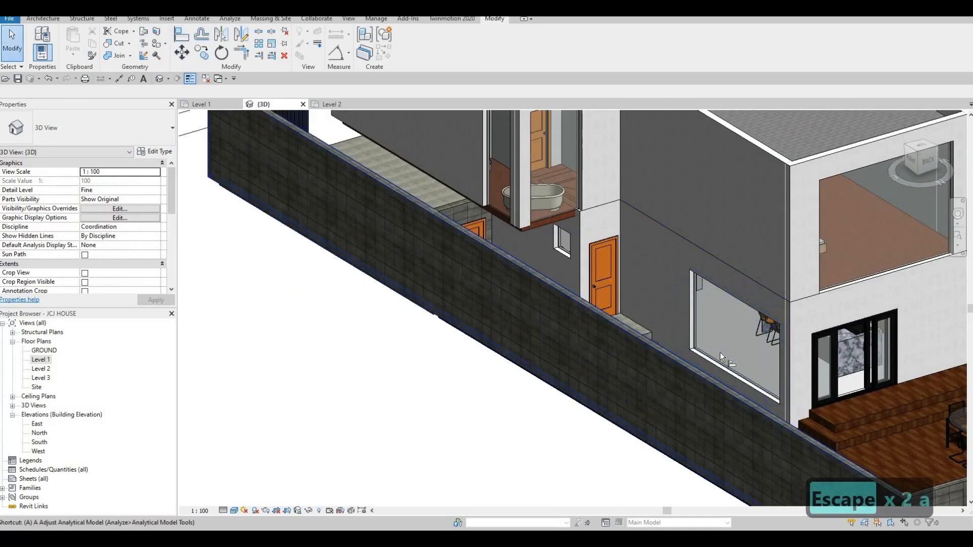
{"action": "key", "text": "a"}
{"action": "key", "text": "l"}
{"action": "middle_click_drag", "start_coordinate": [715, 363], "coordinate": [453, 295], "text": "shift"}
{"action": "key", "text": "Escape"}
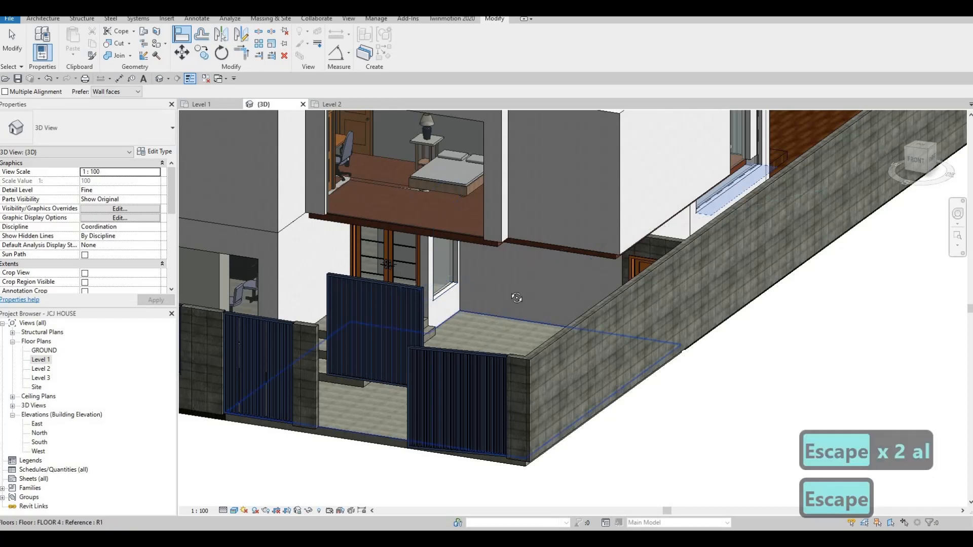
{"action": "middle_click_drag", "start_coordinate": [527, 286], "coordinate": [512, 296], "text": "shift"}
{"action": "key", "text": "Escape"}
{"action": "key", "text": "Escape"}
Align the bases of the two ground-floor curtain walls beneath the bathrooms with the raised base of the carport's wide curtain wall
{"action": "key", "text": "a"}
{"action": "key", "text": "l"}
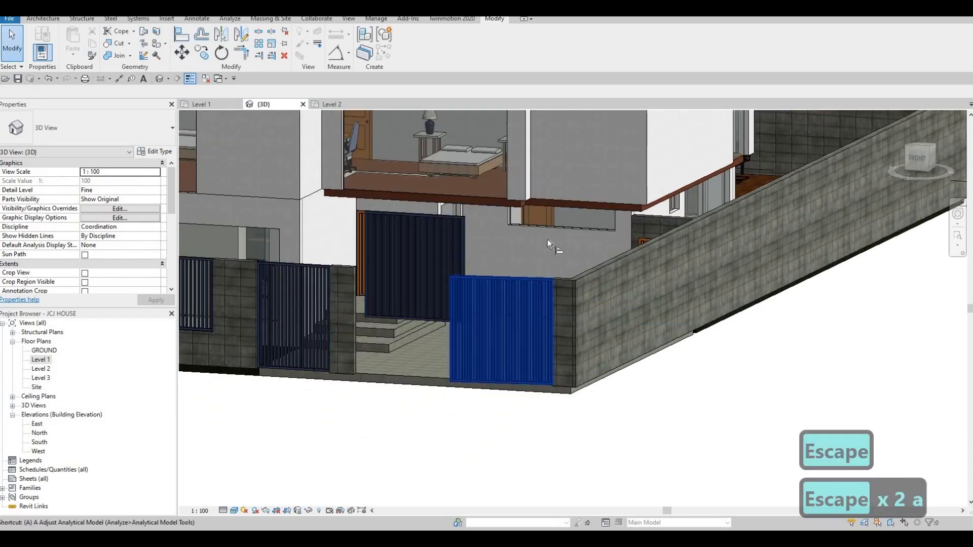
{"action": "left_click", "coordinate": [503, 287]}
{"action": "scroll", "coordinate": [376, 323], "scroll_direction": "up", "scroll_amount": 3}
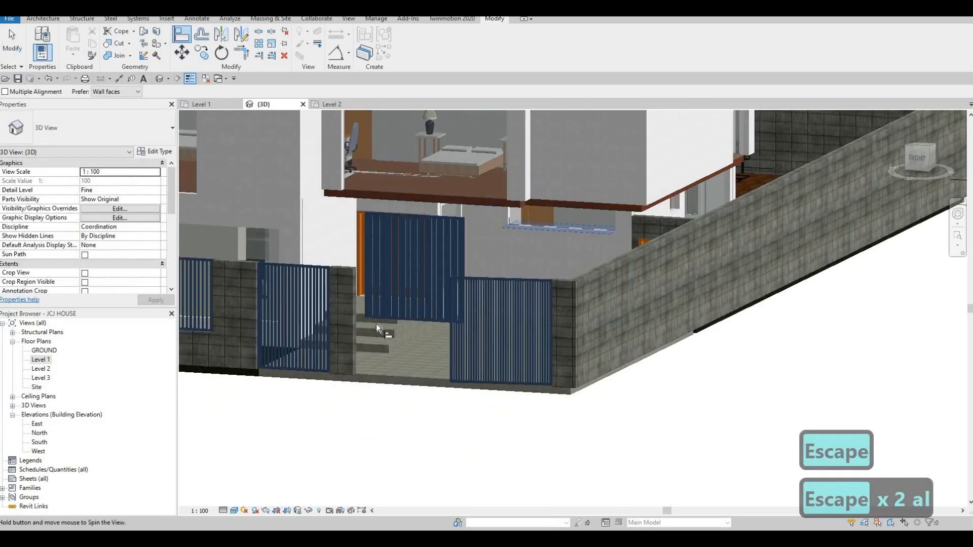
{"action": "middle_click_drag", "start_coordinate": [323, 388], "coordinate": [320, 413], "text": "shift"}
{"action": "middle_click_drag", "start_coordinate": [221, 374], "coordinate": [375, 346]}
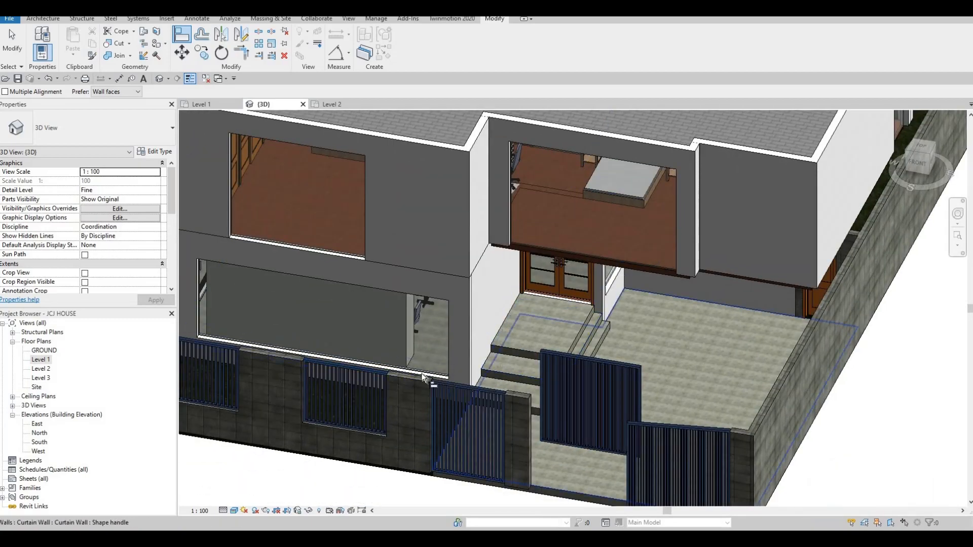
{"action": "middle_click_drag", "start_coordinate": [605, 349], "coordinate": [462, 289], "text": "shift"}
{"action": "middle_click_drag", "start_coordinate": [289, 364], "coordinate": [456, 288]}
{"action": "left_click", "coordinate": [456, 287]}
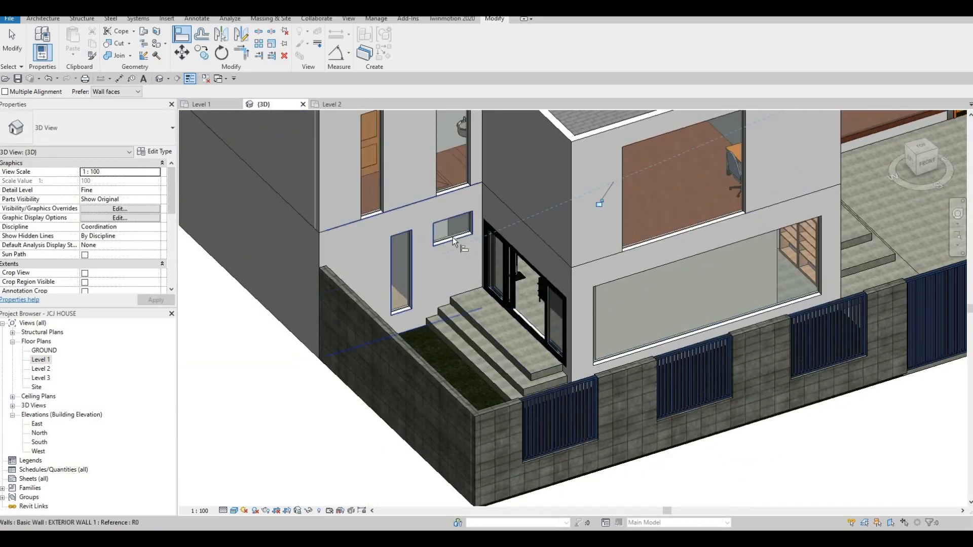
{"action": "left_click", "coordinate": [405, 308]}
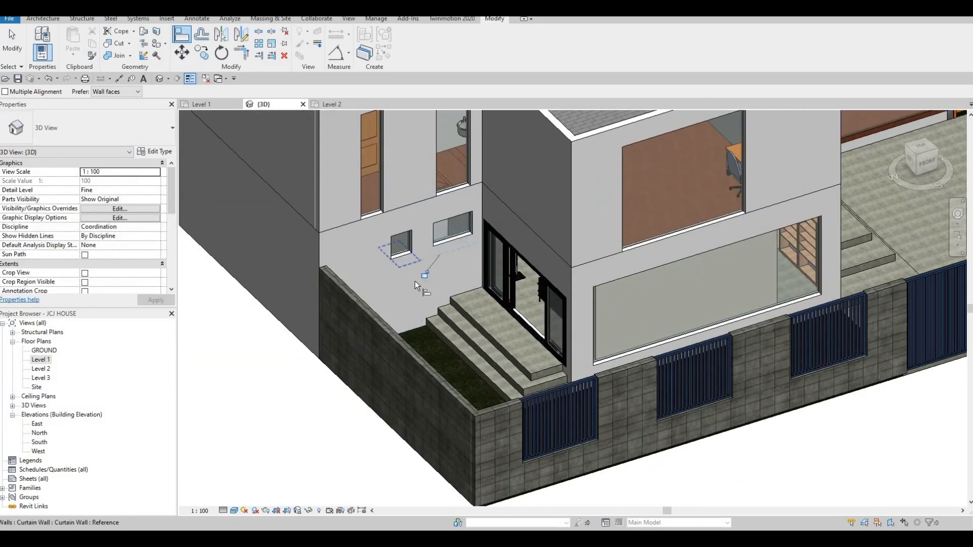
Inspect the rear, side and front facades to check the heights of the curtain walls
{"action": "scroll", "coordinate": [415, 281], "scroll_direction": "down", "scroll_amount": 3}
{"action": "middle_click_drag", "start_coordinate": [532, 304], "coordinate": [583, 352], "text": "shift"}
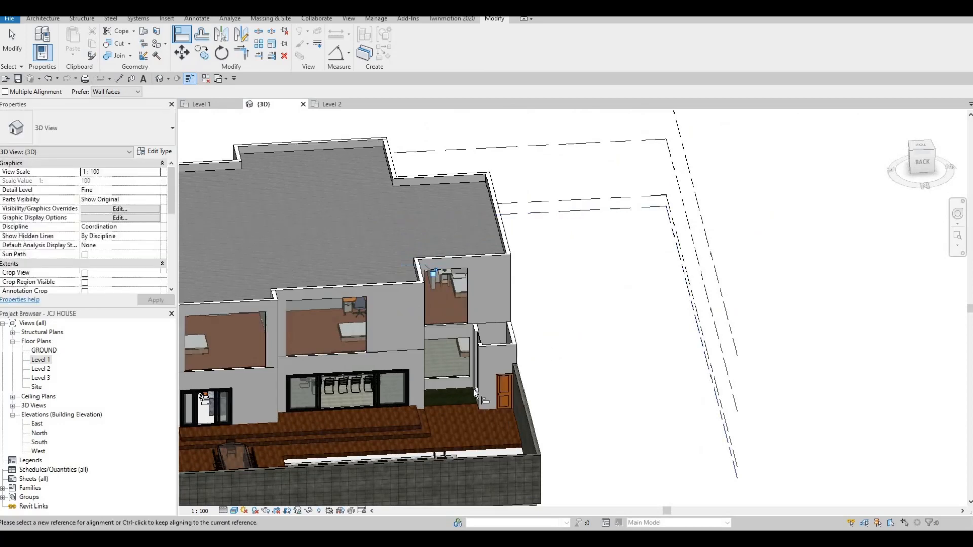
{"action": "key", "text": "Escape"}
{"action": "key", "text": "Escape"}
{"action": "key", "text": "a"}
{"action": "key", "text": "l"}
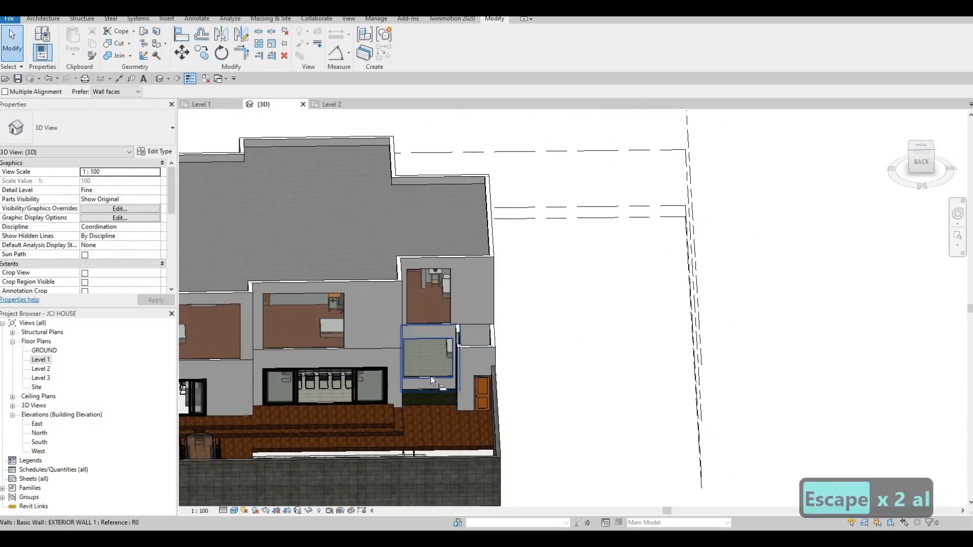
{"action": "middle_click_drag", "start_coordinate": [329, 386], "coordinate": [565, 290], "text": "shift"}
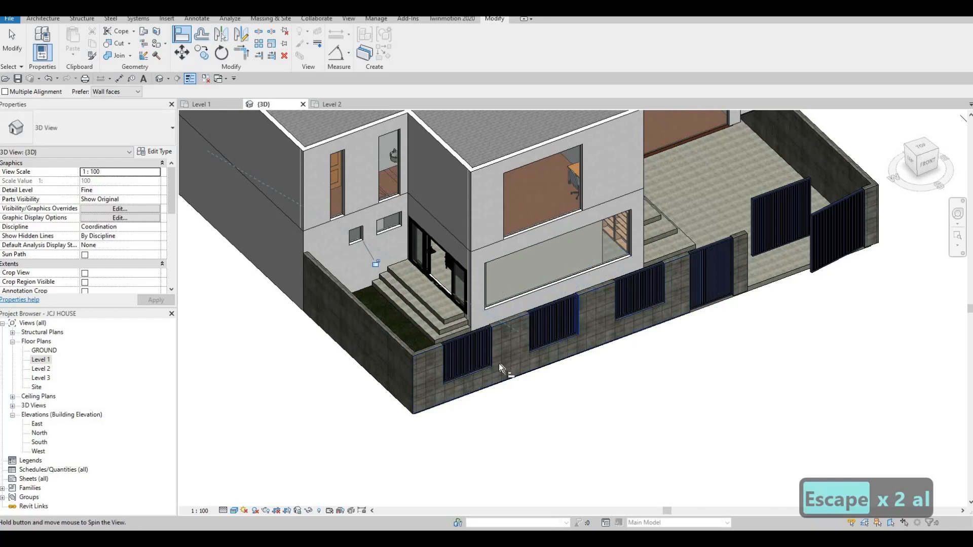
{"action": "middle_click_drag", "start_coordinate": [499, 363], "coordinate": [640, 378], "text": "shift"}
{"action": "key", "text": "Escape"}
{"action": "key", "text": "Escape"}
{"action": "key", "text": "Escape"}
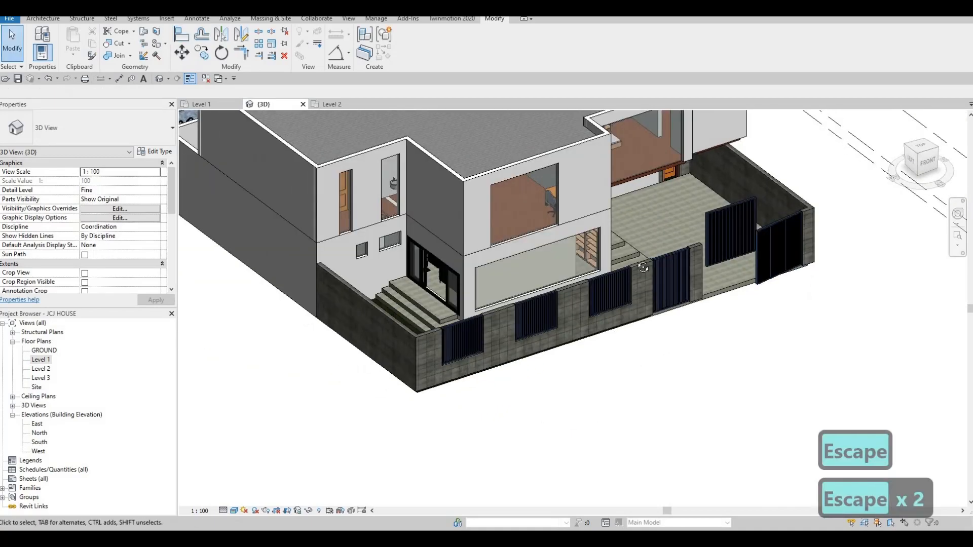
{"action": "middle_click_drag", "start_coordinate": [617, 332], "coordinate": [578, 308], "text": "shift"}
{"action": "key", "text": "Escape"}
{"action": "key", "text": "Escape"}
{"action": "middle_click_drag", "start_coordinate": [543, 278], "coordinate": [506, 175], "text": "shift"}
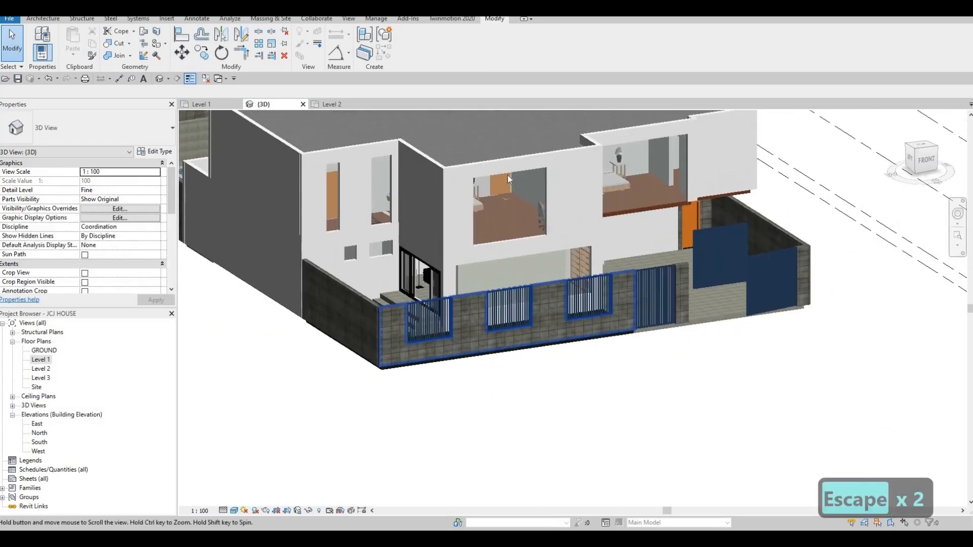
Check the level constraints of the front upper-floor bedroom curtain wall and how the roof slab meets the walls above it
{"action": "left_click", "coordinate": [499, 201]}
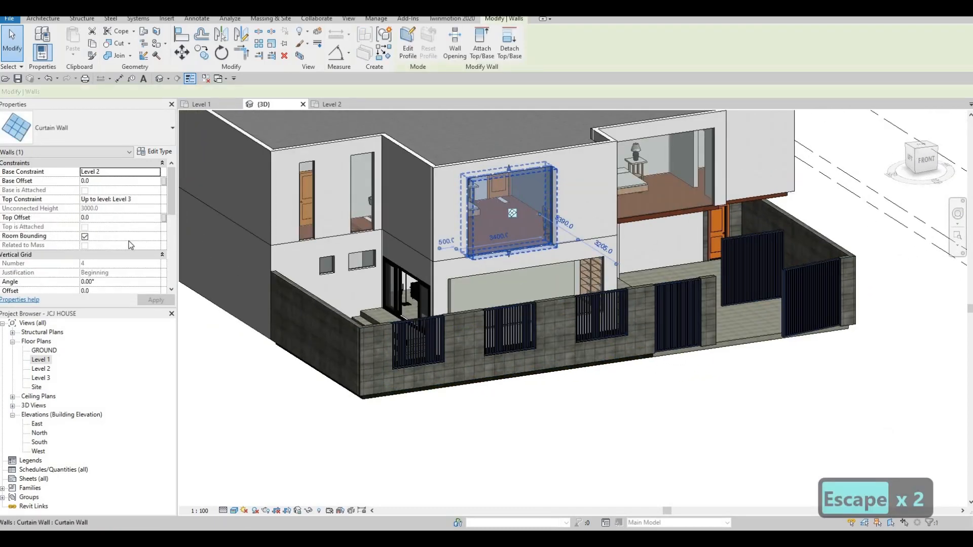
{"action": "key", "text": "Escape"}
{"action": "key", "text": "Escape"}
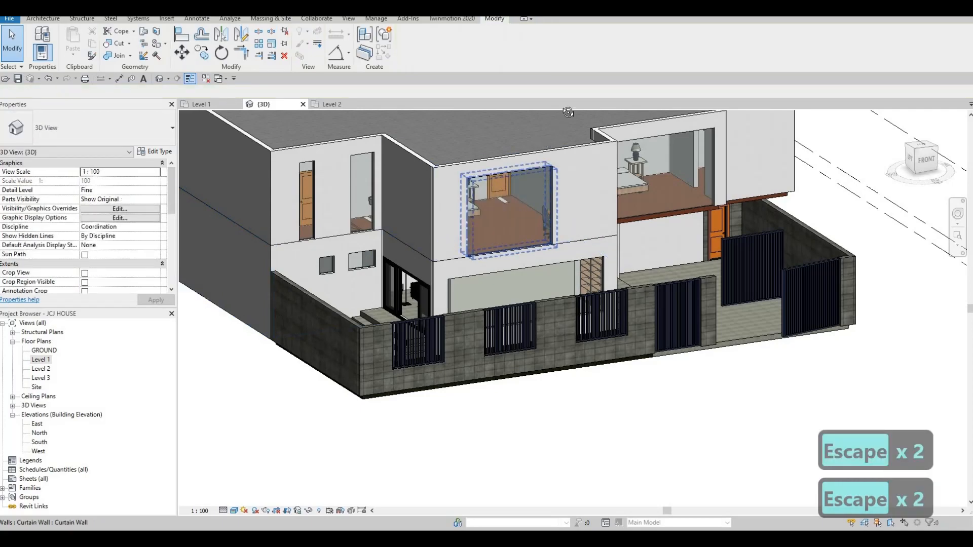
{"action": "middle_click_drag", "start_coordinate": [569, 109], "coordinate": [571, 110], "text": "shift"}
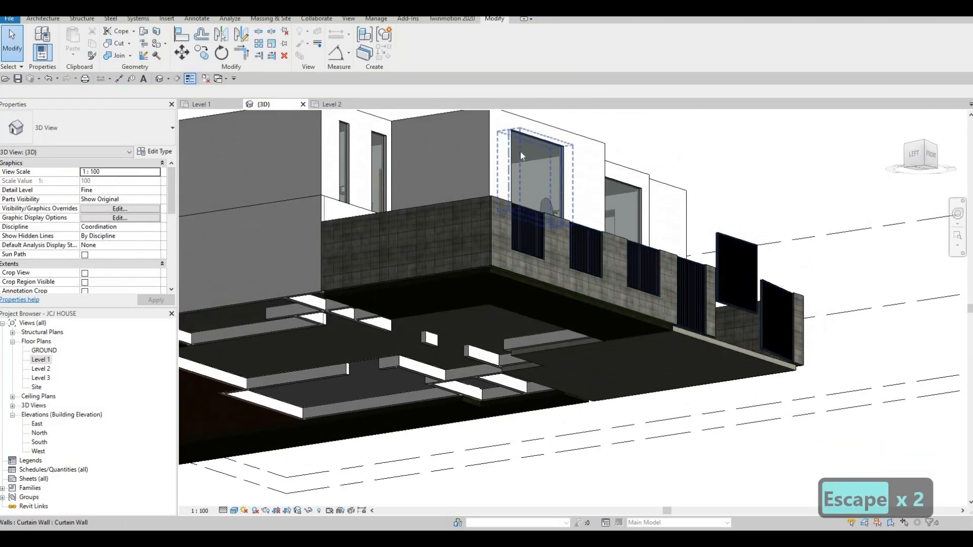
{"action": "scroll", "coordinate": [520, 150], "scroll_direction": "up", "scroll_amount": 2}
{"action": "middle_click_drag", "start_coordinate": [520, 150], "coordinate": [627, 242], "text": "shift"}
{"action": "left_click", "coordinate": [537, 273]}
{"action": "key", "text": "Escape"}
{"action": "left_click", "coordinate": [626, 241]}
{"action": "middle_click_drag", "start_coordinate": [699, 460], "coordinate": [521, 269], "text": "shift"}
{"action": "scroll", "coordinate": [527, 257], "scroll_direction": "up", "scroll_amount": 3}
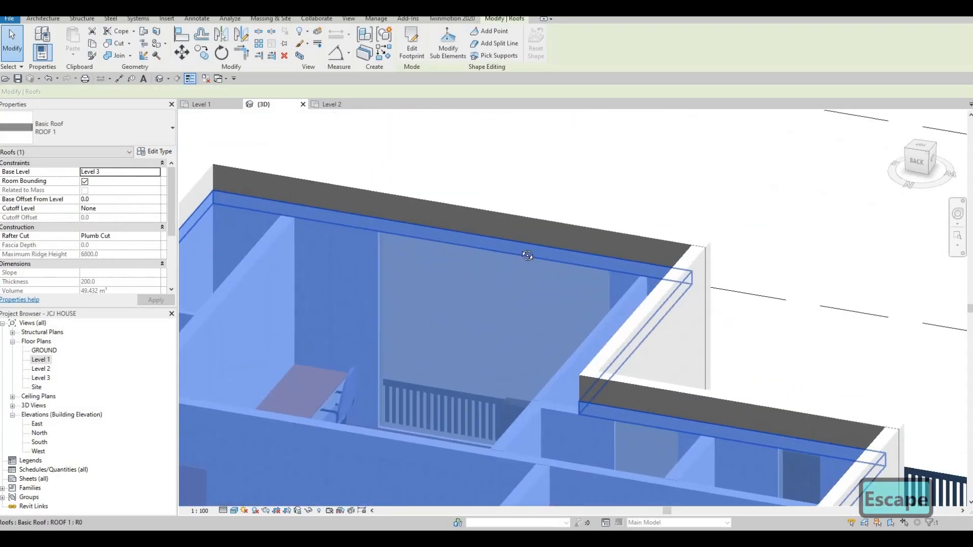
{"action": "middle_click_drag", "start_coordinate": [387, 293], "coordinate": [425, 349], "text": "shift"}
{"action": "key", "text": "Escape"}
{"action": "scroll", "coordinate": [423, 340], "scroll_direction": "down", "scroll_amount": 3}
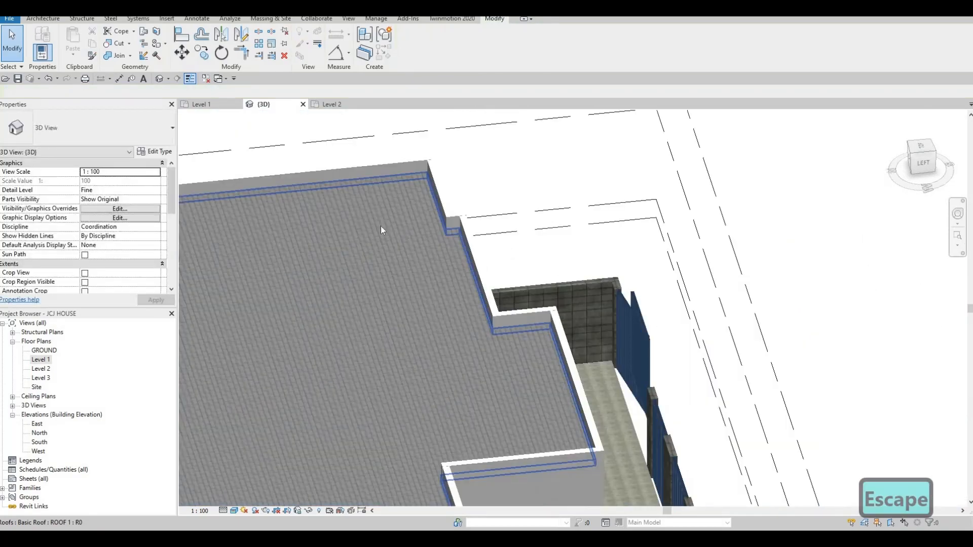
{"action": "middle_click_drag", "start_coordinate": [381, 226], "coordinate": [422, 333], "text": "shift"}
{"action": "scroll", "coordinate": [422, 333], "scroll_direction": "down", "scroll_amount": 1}
{"action": "middle_click_drag", "start_coordinate": [428, 431], "coordinate": [439, 320]}
{"action": "key", "text": "Escape"}
{"action": "scroll", "coordinate": [449, 319], "scroll_direction": "up", "scroll_amount": 2}
{"action": "left_click", "coordinate": [461, 314]}
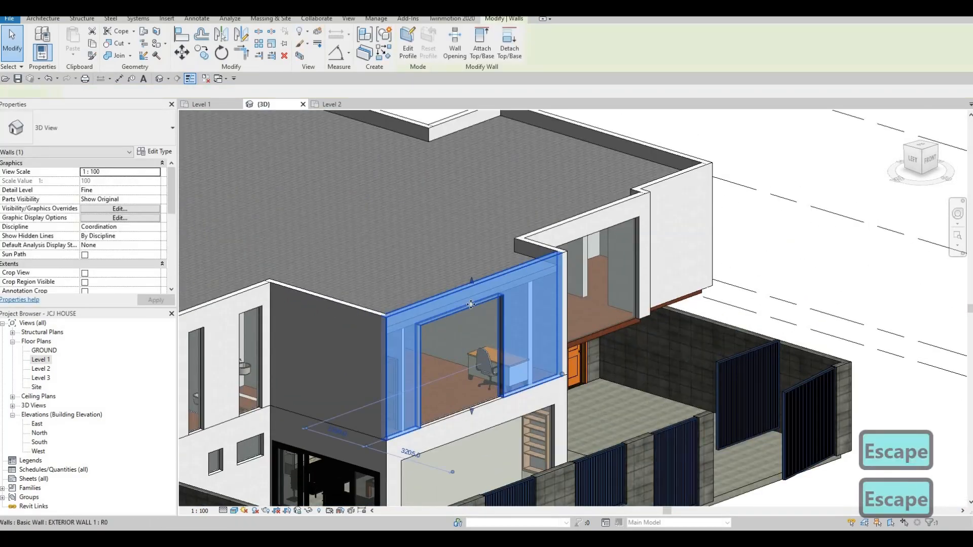
{"action": "key", "text": "Escape"}
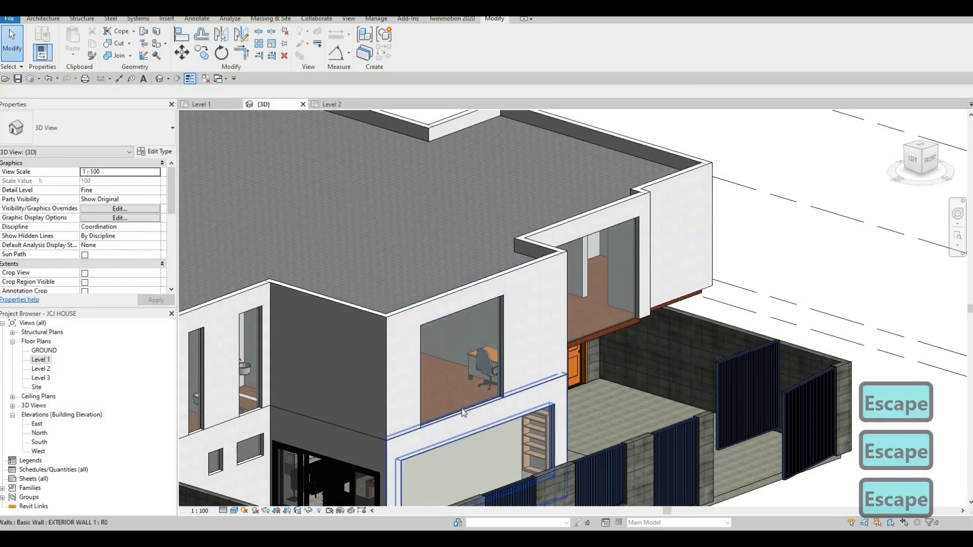
Lower the top of the front upper-floor bedroom curtain wall below the Level 3 line
{"action": "left_click", "coordinate": [462, 313]}
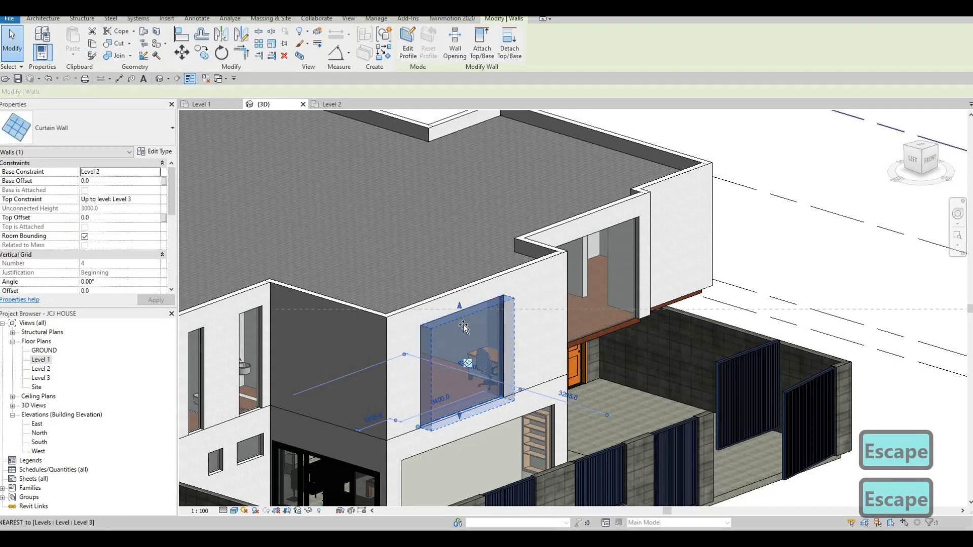
{"action": "left_click_drag", "start_coordinate": [460, 307], "coordinate": [463, 335]}
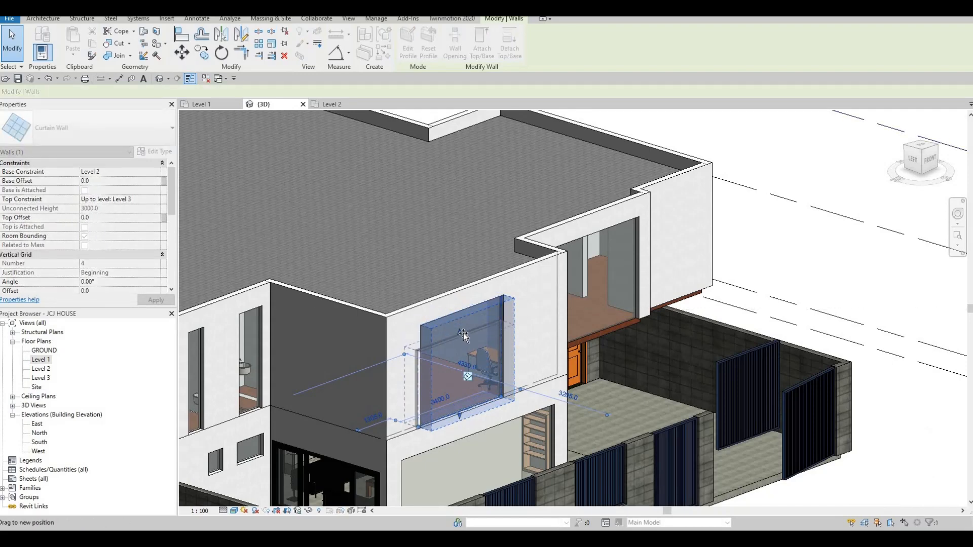
{"action": "key", "text": "Escape"}
{"action": "key", "text": "Escape"}
{"action": "key", "text": "Escape"}
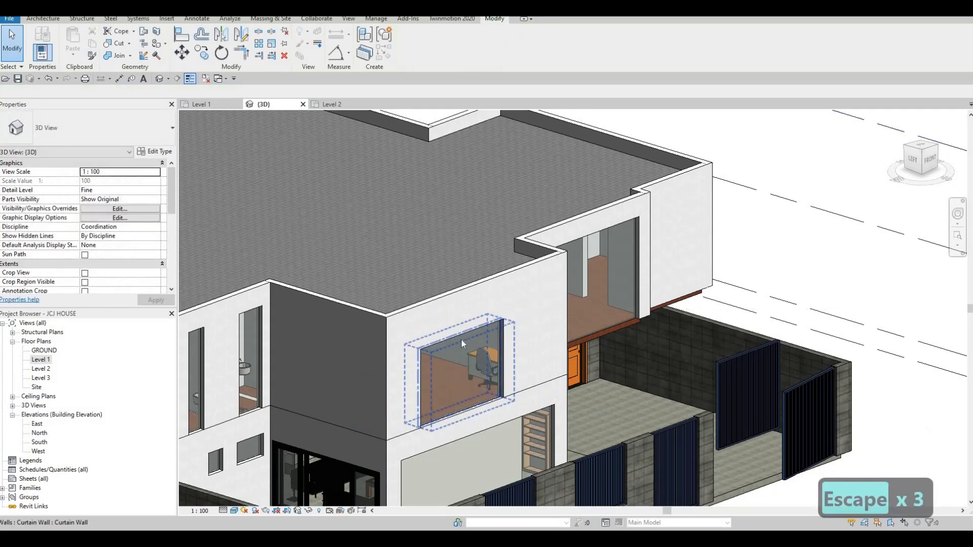
Align the tops of the balcony bedroom's curtain wall and the two narrow bathroom curtain walls with the front bedroom curtain wall's top
{"action": "key", "text": "l"}
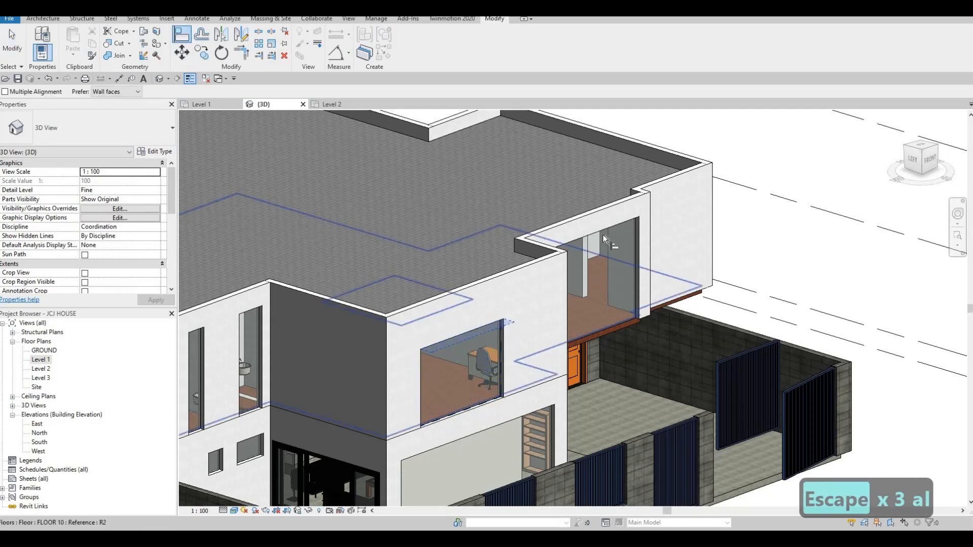
{"action": "left_click", "coordinate": [598, 257]}
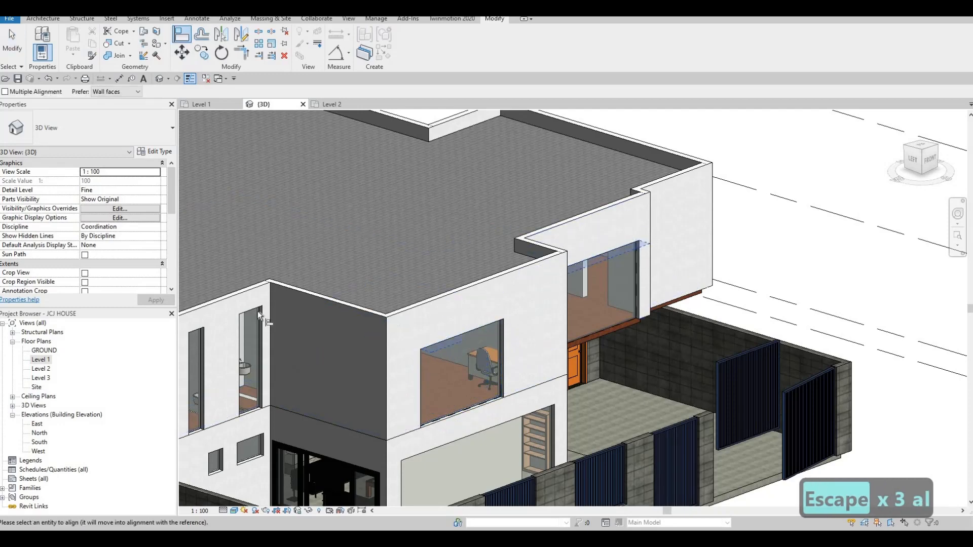
{"action": "left_click", "coordinate": [202, 329]}
{"action": "middle_click_drag", "start_coordinate": [313, 297], "coordinate": [443, 368], "text": "shift"}
{"action": "key", "text": "Escape"}
{"action": "key", "text": "Escape"}
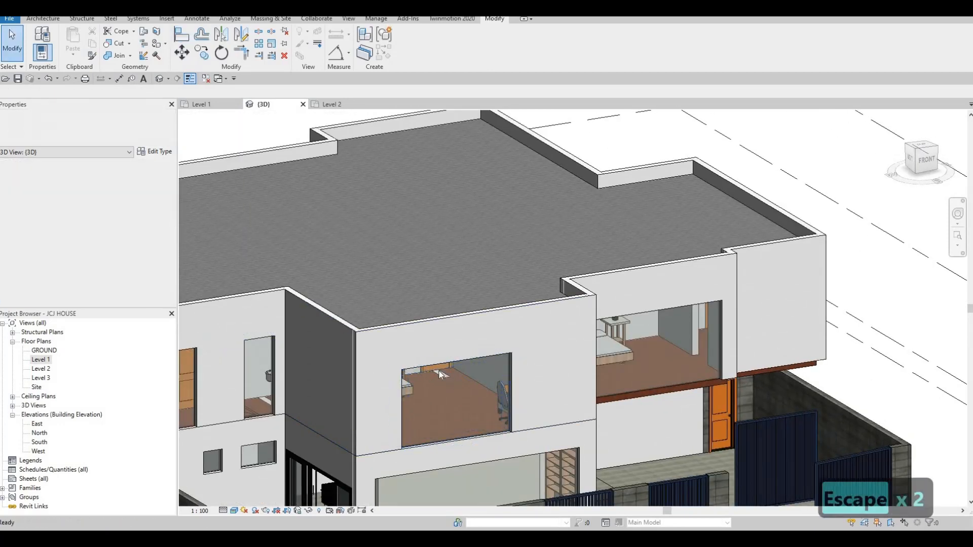
Align the top of the narrow upper-floor curtain wall on the house's right side with the front bedroom curtain wall's top
{"action": "key", "text": "a"}
{"action": "key", "text": "l"}
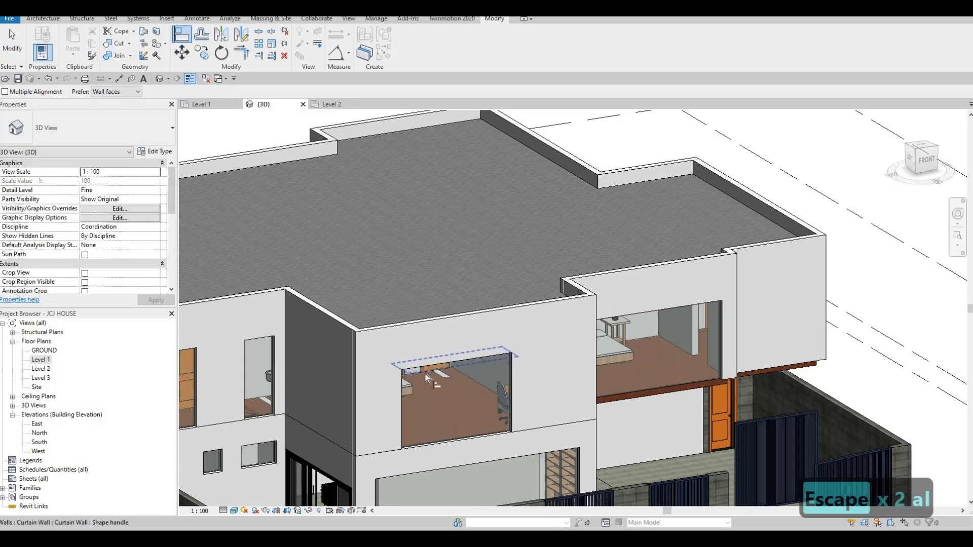
{"action": "middle_click_drag", "start_coordinate": [360, 401], "coordinate": [509, 409], "text": "shift"}
{"action": "scroll", "coordinate": [499, 416], "scroll_direction": "down", "scroll_amount": 3}
{"action": "left_click", "coordinate": [511, 418]}
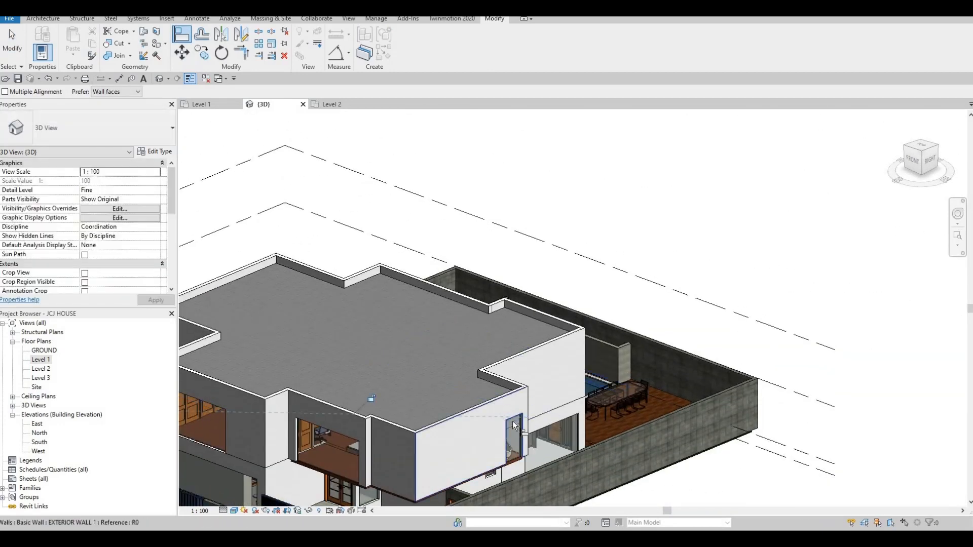
{"action": "left_click", "coordinate": [509, 419]}
Align the tops of the rear bathroom and three rear bedroom curtain walls on the upper floor with the same lowered top edge
{"action": "middle_click_drag", "start_coordinate": [345, 452], "coordinate": [385, 390], "text": "shift"}
{"action": "middle_click_drag", "start_coordinate": [218, 441], "coordinate": [257, 345]}
{"action": "scroll", "coordinate": [256, 341], "scroll_direction": "up", "scroll_amount": 2}
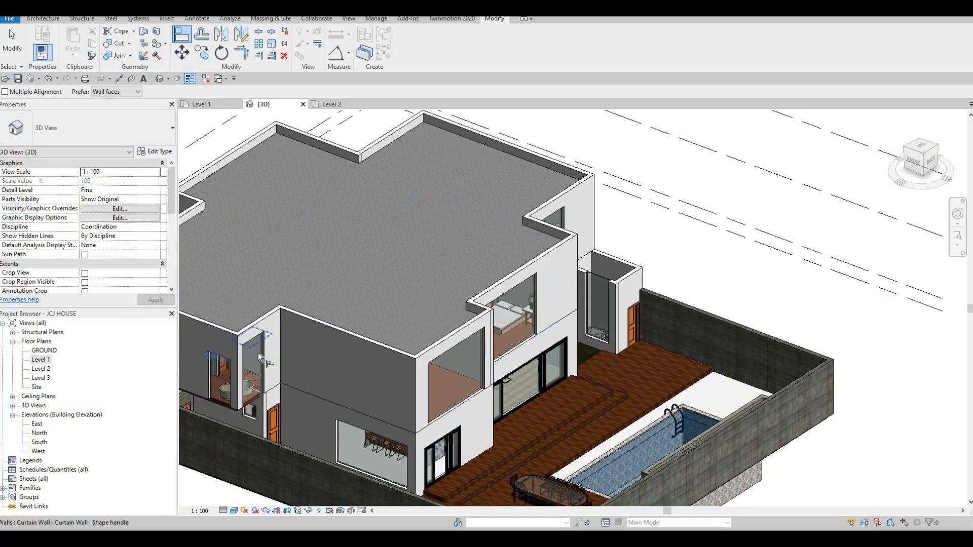
{"action": "left_click", "coordinate": [473, 351]}
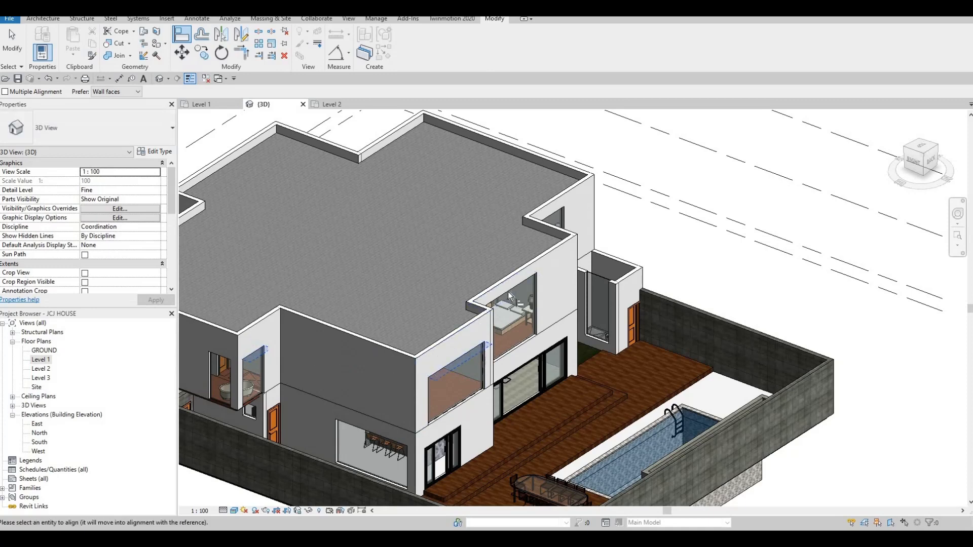
{"action": "middle_click_drag", "start_coordinate": [579, 303], "coordinate": [556, 323], "text": "shift"}
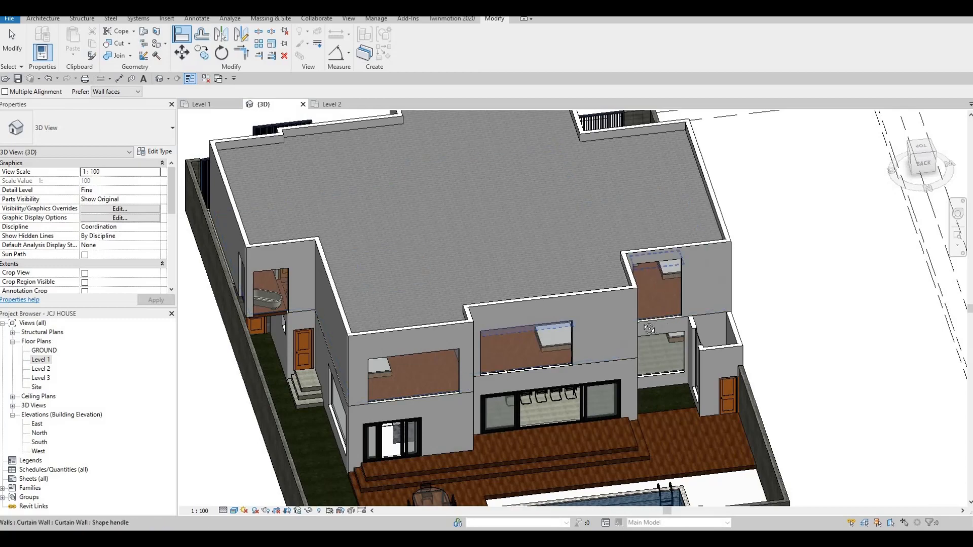
{"action": "middle_click_drag", "start_coordinate": [622, 321], "coordinate": [435, 328], "text": "shift"}
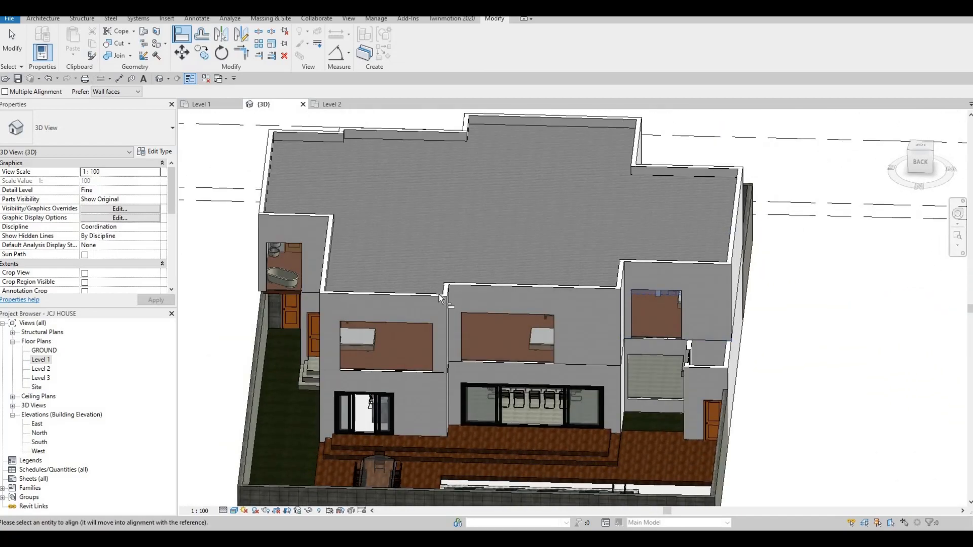
{"action": "middle_click_drag", "start_coordinate": [430, 290], "coordinate": [304, 324], "text": "shift"}
{"action": "middle_click_drag", "start_coordinate": [147, 361], "coordinate": [63, 370], "text": "shift"}
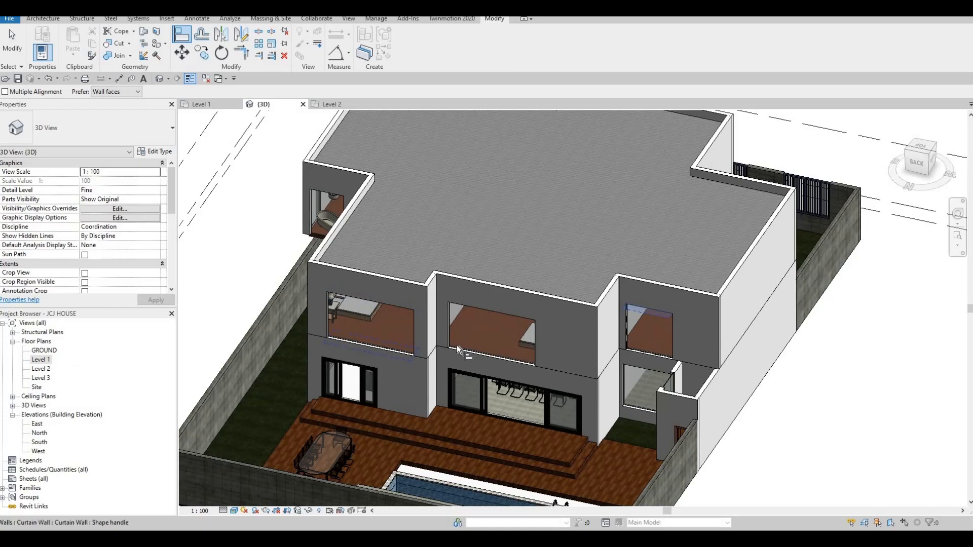
{"action": "scroll", "coordinate": [336, 348], "scroll_direction": "down", "scroll_amount": 3}
{"action": "middle_click_drag", "start_coordinate": [302, 369], "coordinate": [522, 385], "text": "shift"}
{"action": "middle_click_drag", "start_coordinate": [340, 347], "coordinate": [201, 368], "text": "shift"}
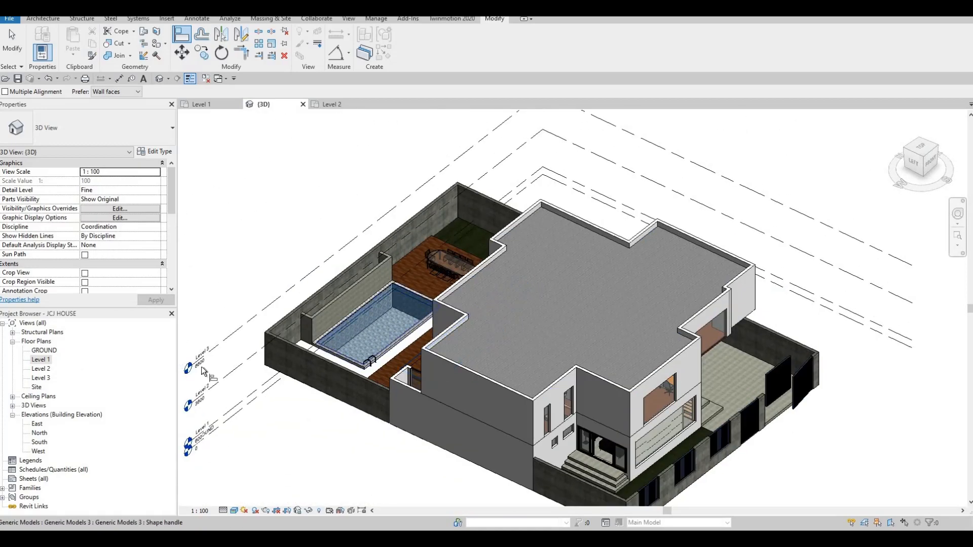
Open the Level 2 floor plan on the bedroom whose window wall runs along grid A
{"action": "double_click", "coordinate": [41, 369]}
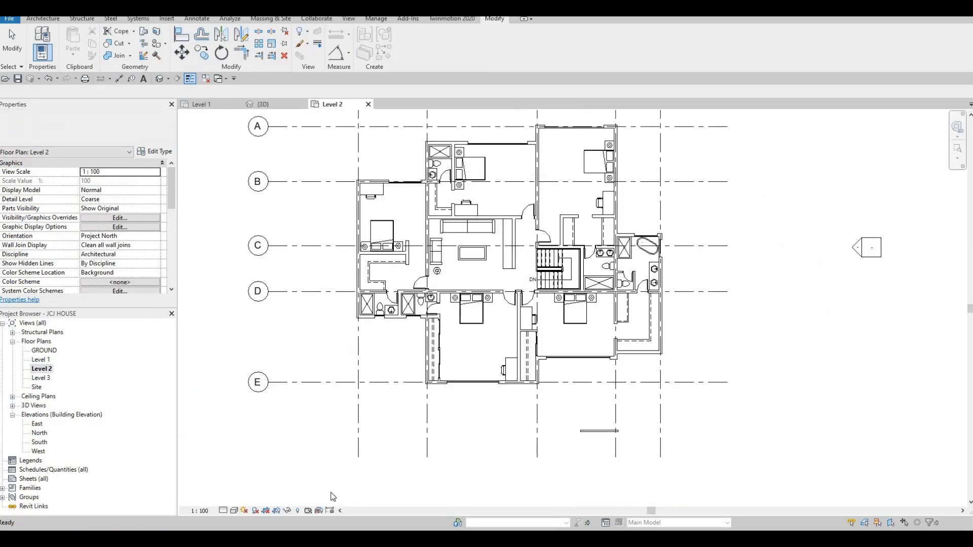
{"action": "middle_click_drag", "start_coordinate": [488, 274], "coordinate": [421, 396]}
{"action": "scroll", "coordinate": [488, 202], "scroll_direction": "up", "scroll_amount": 3}
{"action": "middle_click_drag", "start_coordinate": [488, 228], "coordinate": [495, 200]}
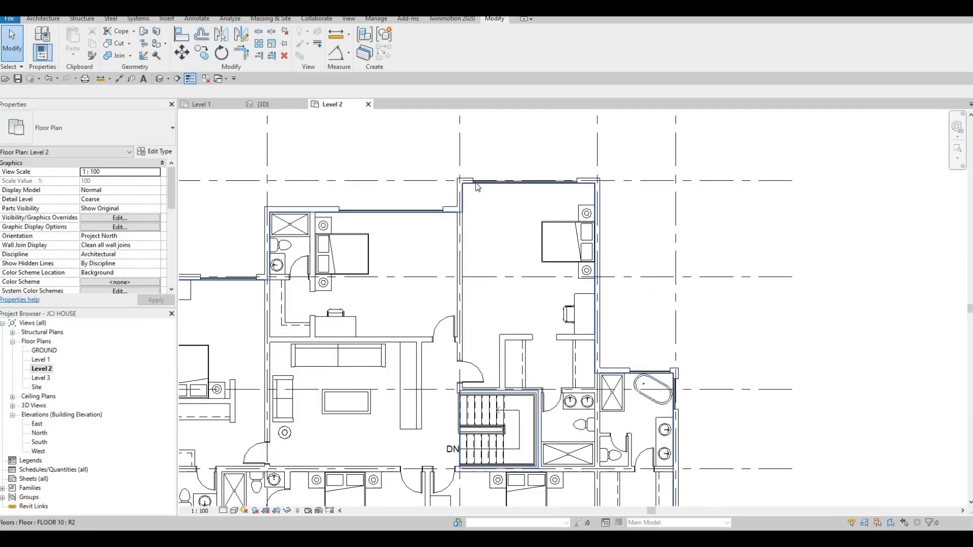
{"action": "scroll", "coordinate": [461, 186], "scroll_direction": "up", "scroll_amount": 2}
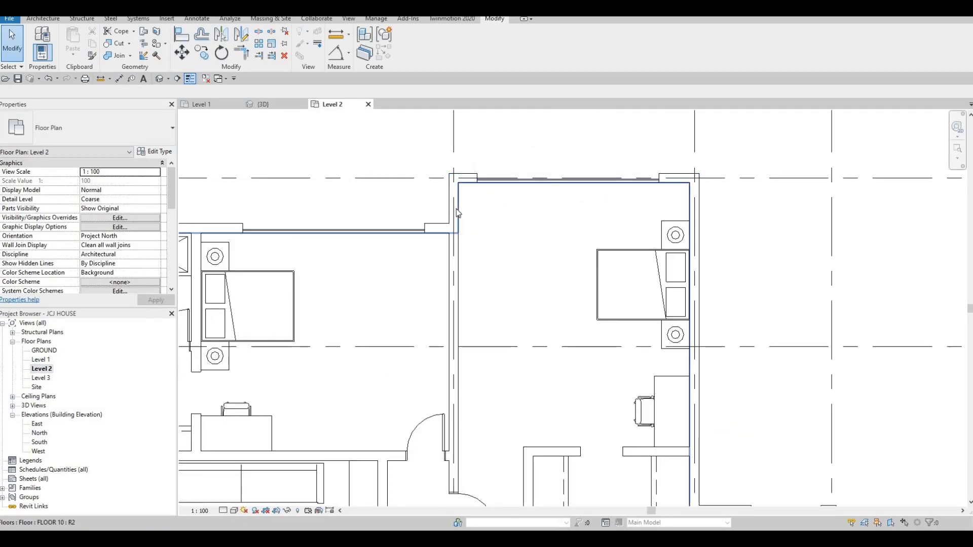
Check the short exterior side wall and the window wall of the grid A bedroom
{"action": "left_click", "coordinate": [456, 201]}
{"action": "key", "text": "Escape"}
{"action": "key", "text": "Escape"}
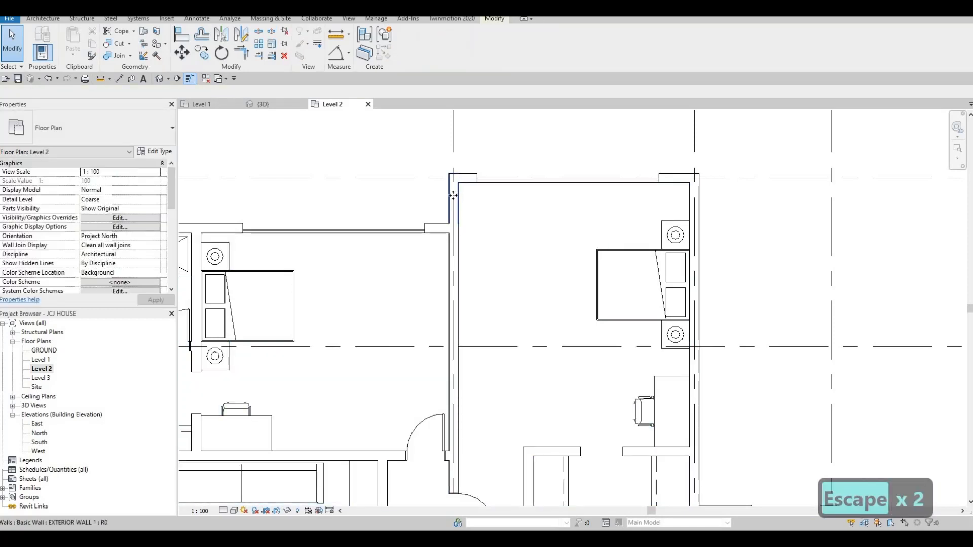
{"action": "left_click", "coordinate": [457, 193]}
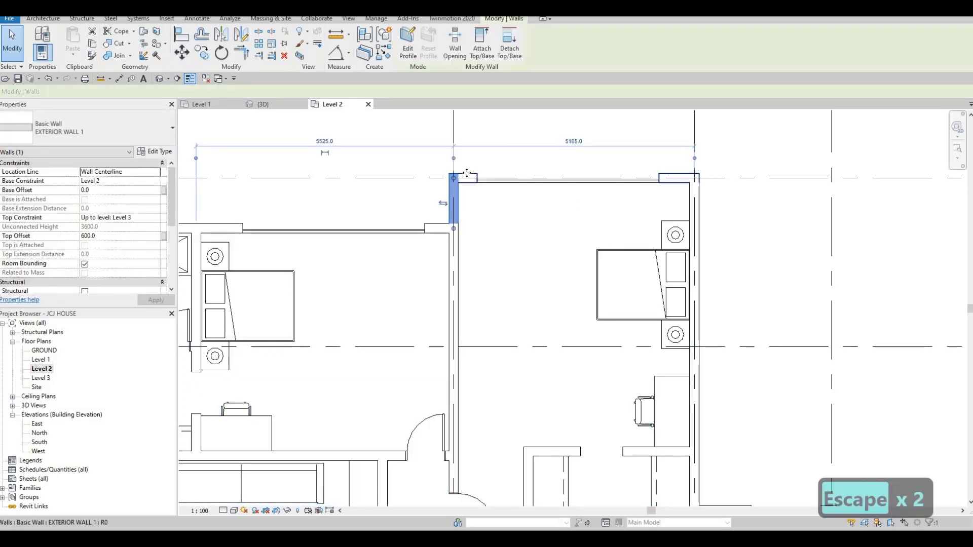
{"action": "key", "text": "Escape"}
{"action": "left_click", "coordinate": [470, 175]}
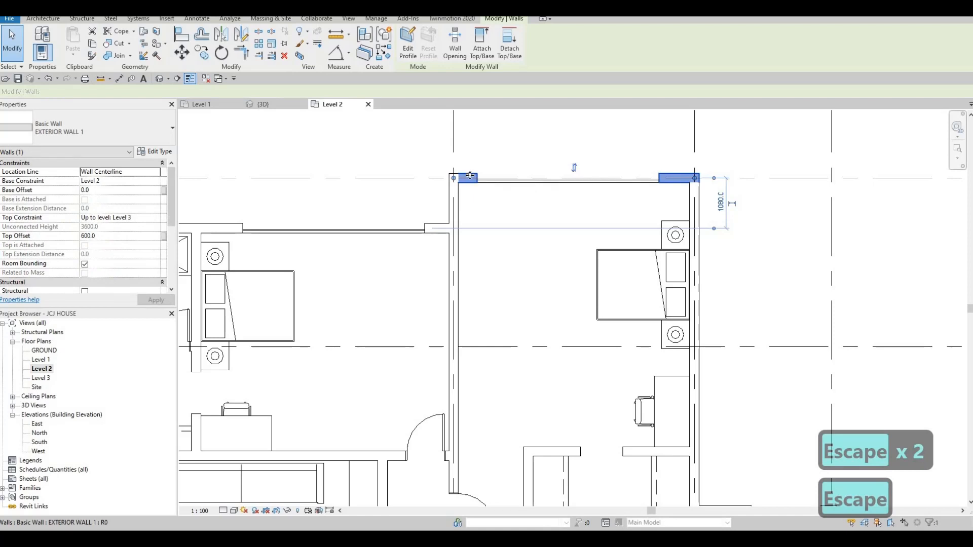
{"action": "key", "text": "Escape"}
{"action": "key", "text": "Escape"}
Move the grid A bedroom's bed, nightstands and lamps away from the window wall towards the desk
{"action": "left_click_drag", "start_coordinate": [527, 195], "coordinate": [710, 372]}
{"action": "left_click_drag", "start_coordinate": [663, 315], "coordinate": [661, 341]}
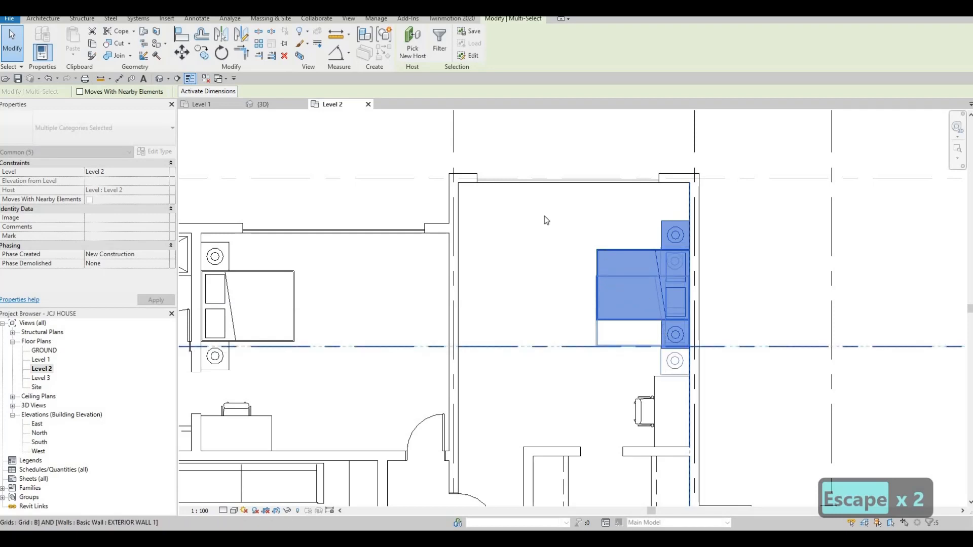
{"action": "key", "text": "Escape"}
{"action": "key", "text": "Escape"}
Move the grid A window wall inward to about 500 mm past the neighbouring bedroom's window wall, deleting the reversed short side wall
{"action": "left_click", "coordinate": [467, 183]}
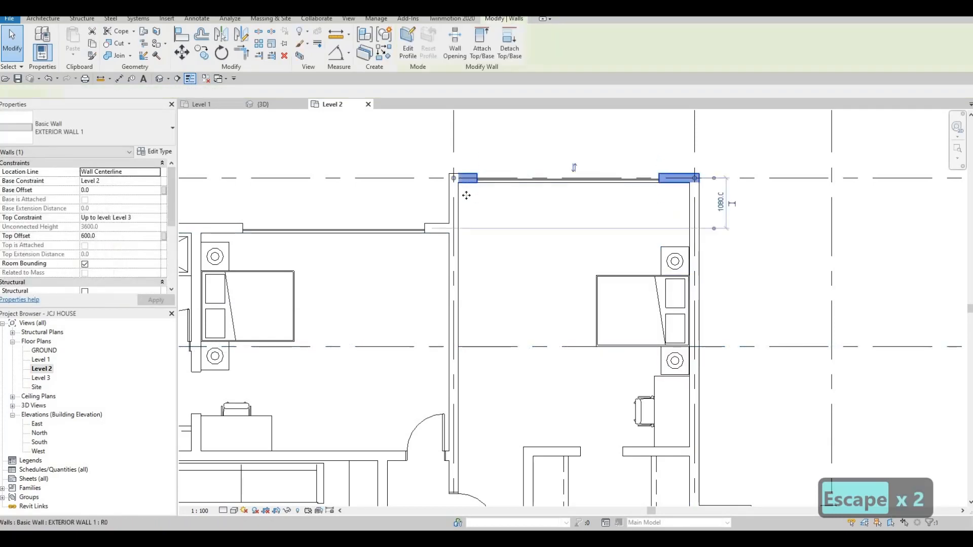
{"action": "left_click_drag", "start_coordinate": [468, 180], "coordinate": [468, 249]}
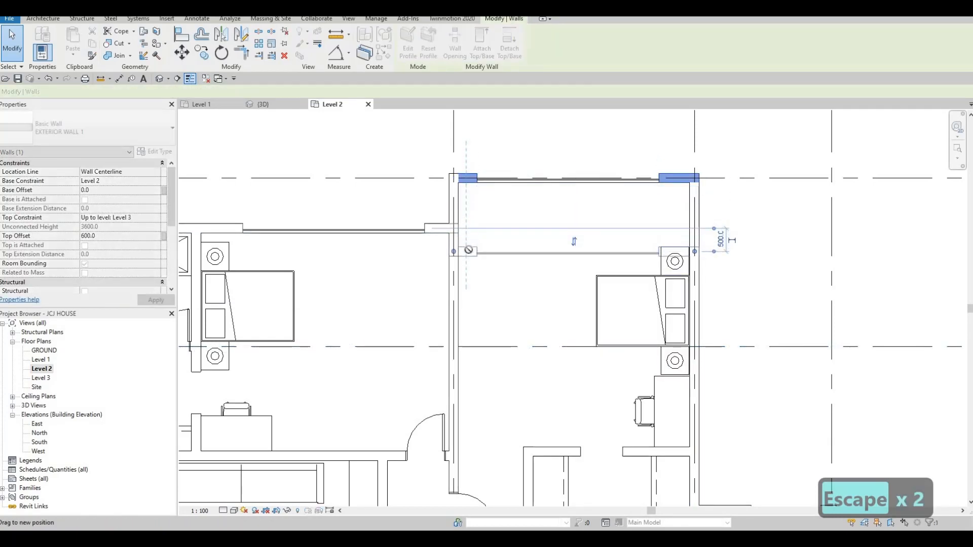
{"action": "left_click", "coordinate": [774, 515]}
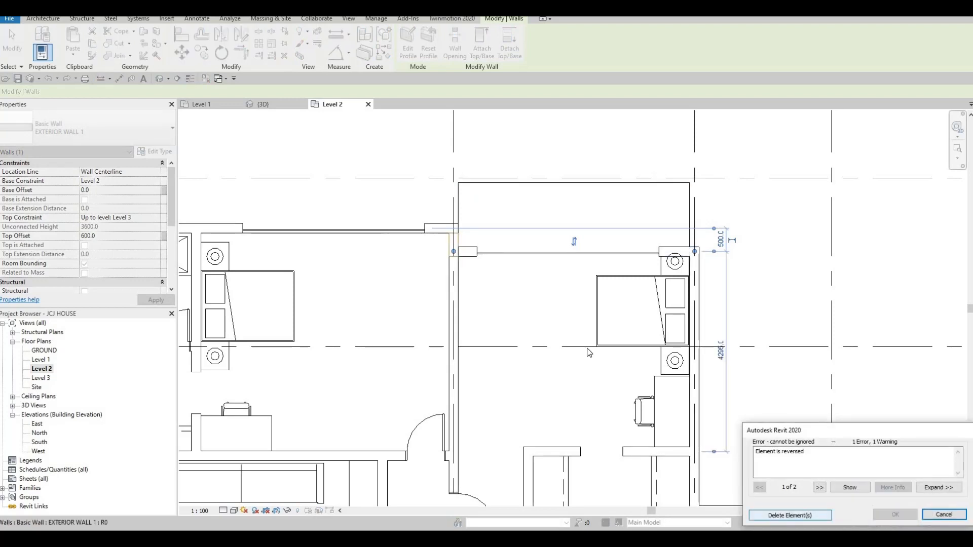
{"action": "key", "text": "Escape"}
Drag the relocated window wall's free end onto the face of the interior wall between the two bedrooms
{"action": "scroll", "coordinate": [625, 280], "scroll_direction": "up", "scroll_amount": 1}
{"action": "middle_click_drag", "start_coordinate": [514, 258], "coordinate": [530, 279]}
{"action": "scroll", "coordinate": [530, 279], "scroll_direction": "down", "scroll_amount": 1}
{"action": "scroll", "coordinate": [437, 263], "scroll_direction": "up", "scroll_amount": 1}
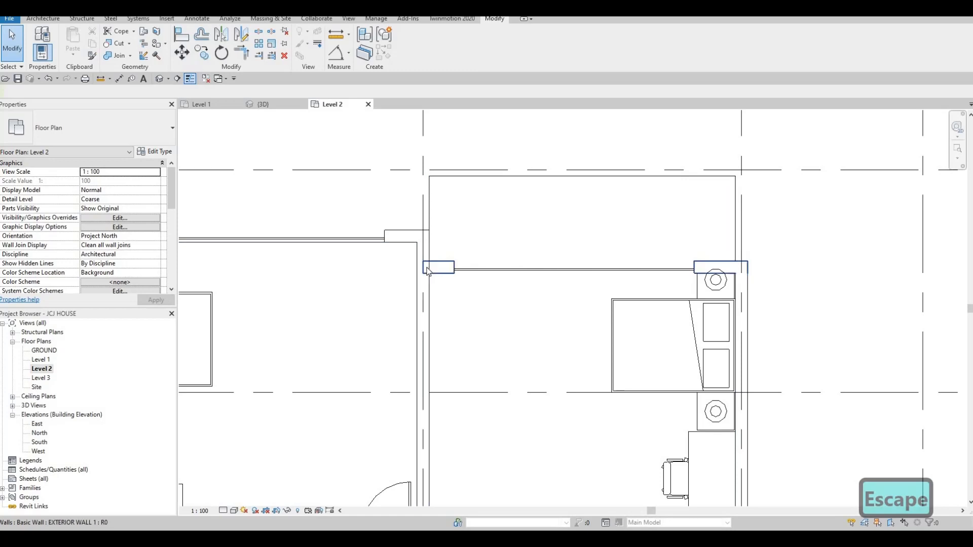
{"action": "left_click", "coordinate": [430, 268]}
{"action": "left_click_drag", "start_coordinate": [423, 267], "coordinate": [438, 273]}
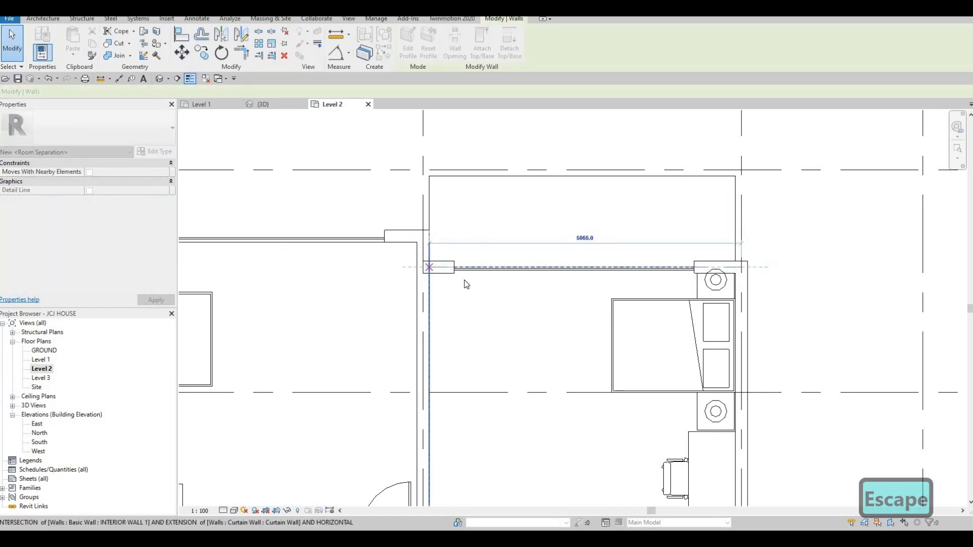
{"action": "key", "text": "Escape"}
{"action": "key", "text": "Escape"}
Pull the end of the interior wall between the bedrooms back to the relocated window wall
{"action": "middle_click_drag", "start_coordinate": [431, 256], "coordinate": [430, 274]}
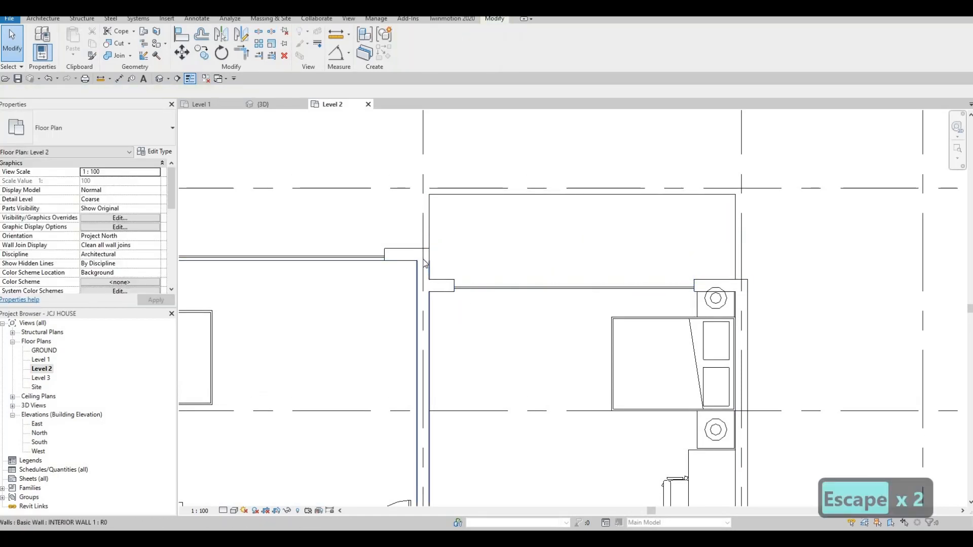
{"action": "left_click", "coordinate": [419, 274]}
{"action": "left_click_drag", "start_coordinate": [419, 281], "coordinate": [420, 263]}
{"action": "key", "text": "Escape"}
{"action": "key", "text": "Escape"}
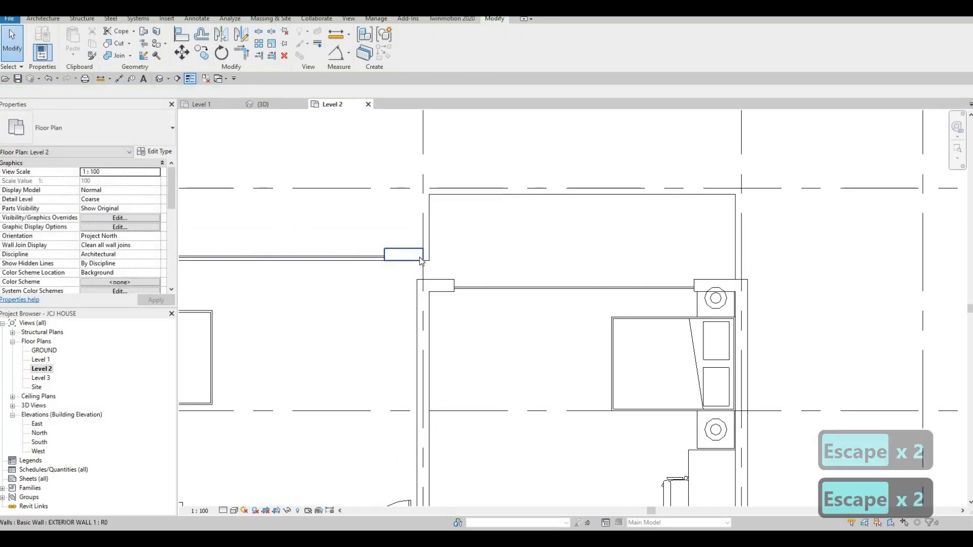
Draw a short EXTERIOR WALL 1 segment along grid 3 connecting the neighbouring bedroom's window wall to the relocated one
{"action": "left_click", "coordinate": [421, 258]}
{"action": "key", "text": "c"}
{"action": "key", "text": "s"}
{"action": "scroll", "coordinate": [421, 259], "scroll_direction": "up", "scroll_amount": 2}
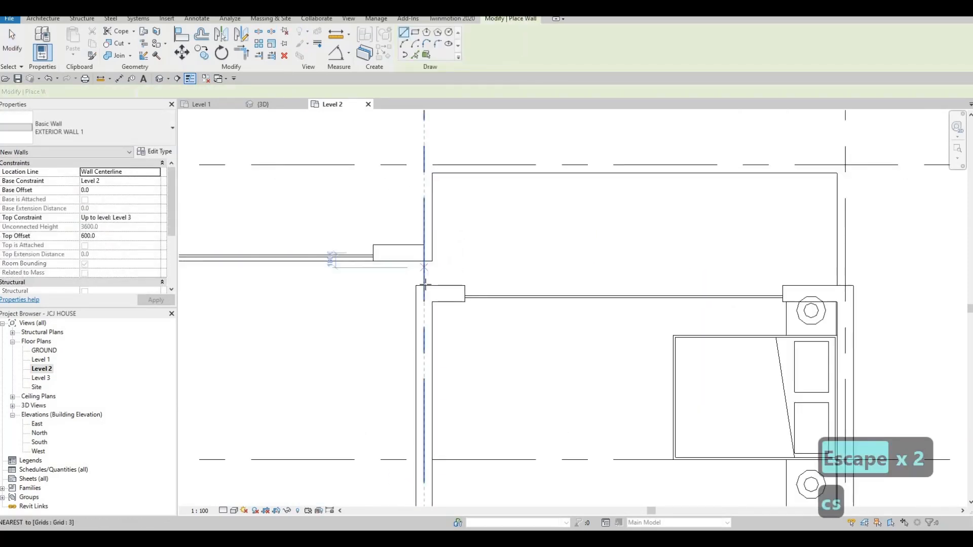
{"action": "left_click", "coordinate": [424, 286]}
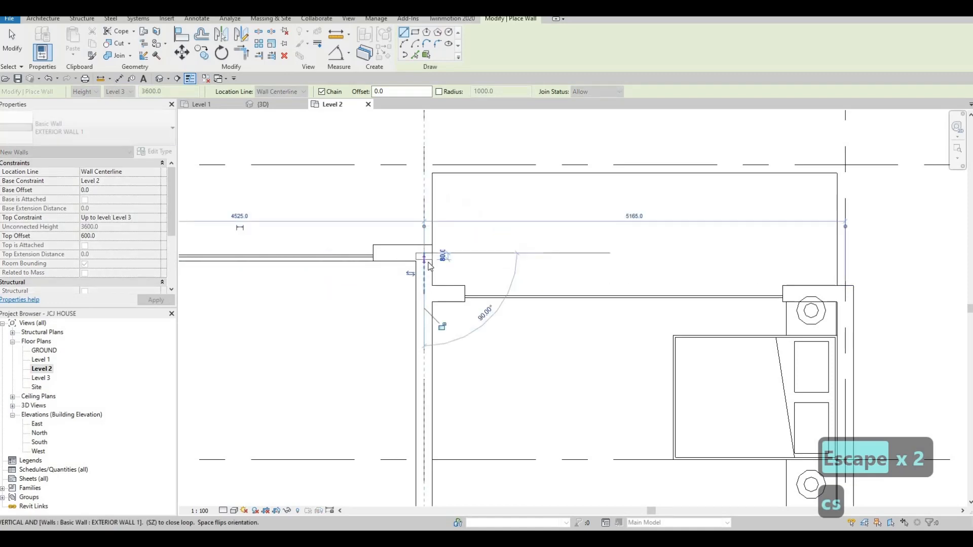
{"action": "key", "text": "Escape"}
{"action": "key", "text": "Escape"}
Nudge the relocated window wall outward to about 340 mm from the neighbouring bedroom's window wall
{"action": "scroll", "coordinate": [502, 267], "scroll_direction": "down", "scroll_amount": 3}
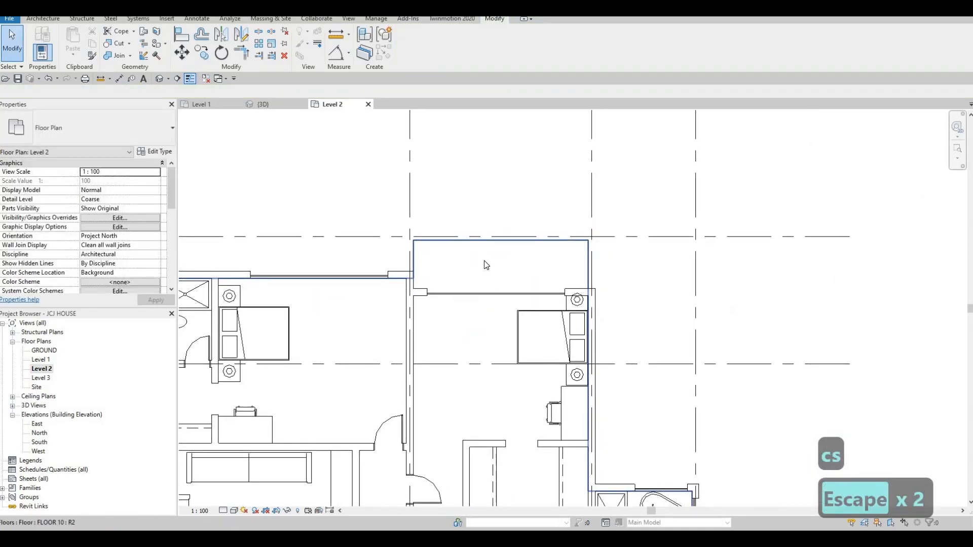
{"action": "key", "text": "Escape"}
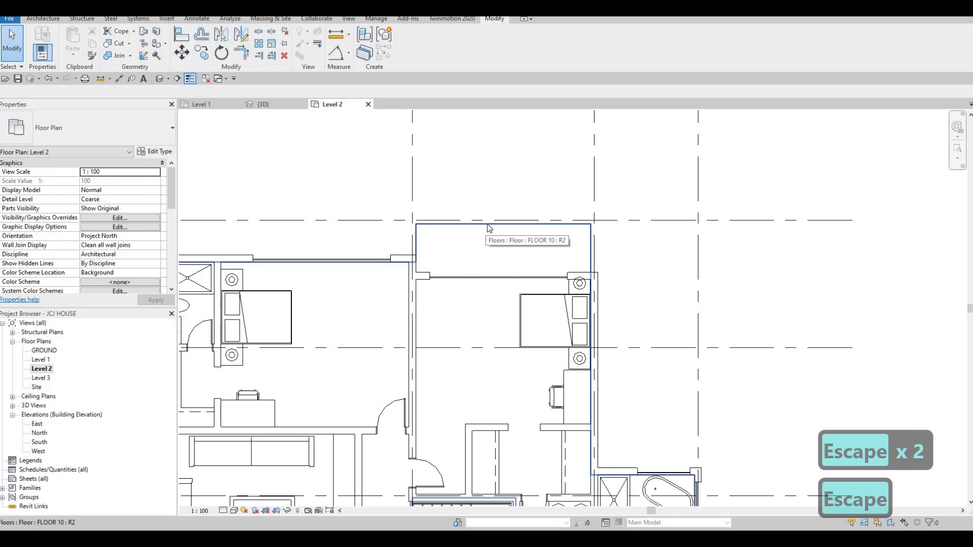
{"action": "scroll", "coordinate": [549, 284], "scroll_direction": "up", "scroll_amount": 1}
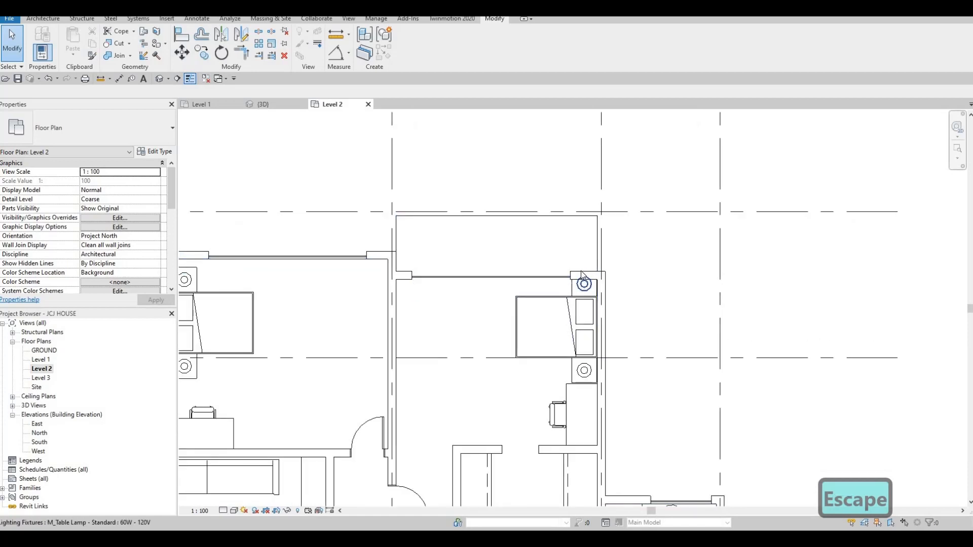
{"action": "left_click", "coordinate": [580, 274]}
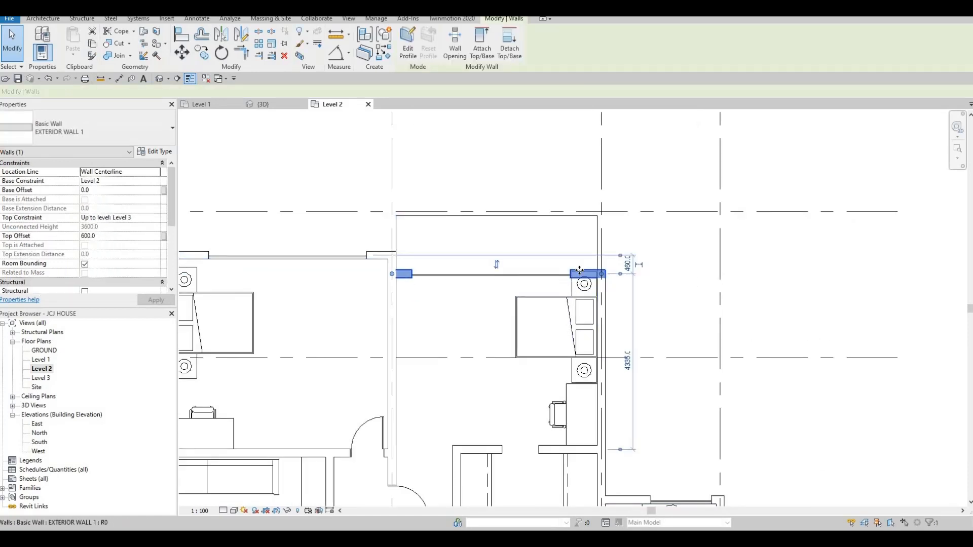
{"action": "key", "text": "Up"}
{"action": "key", "text": "Up"}
{"action": "key", "text": "Up"}
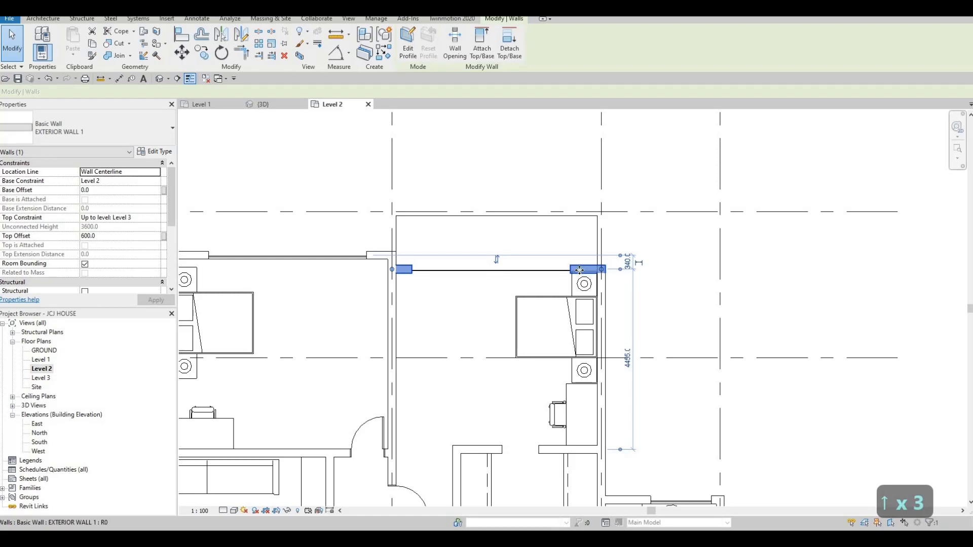
{"action": "key", "text": "Up"}
{"action": "key", "text": "Up"}
{"action": "key", "text": "Up"}
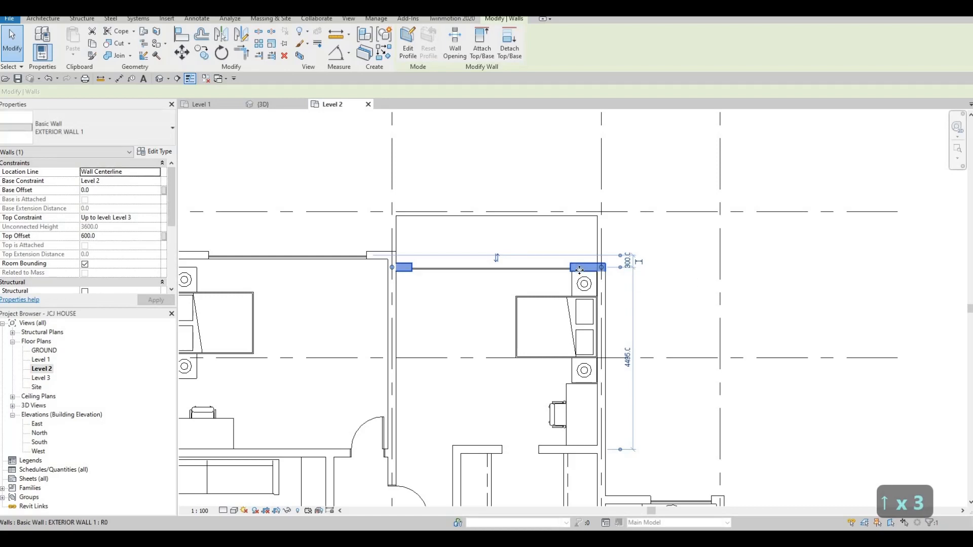
{"action": "key", "text": "Down"}
{"action": "key", "text": "Down"}
{"action": "key", "text": "Down"}
{"action": "key", "text": "Escape"}
{"action": "key", "text": "Escape"}
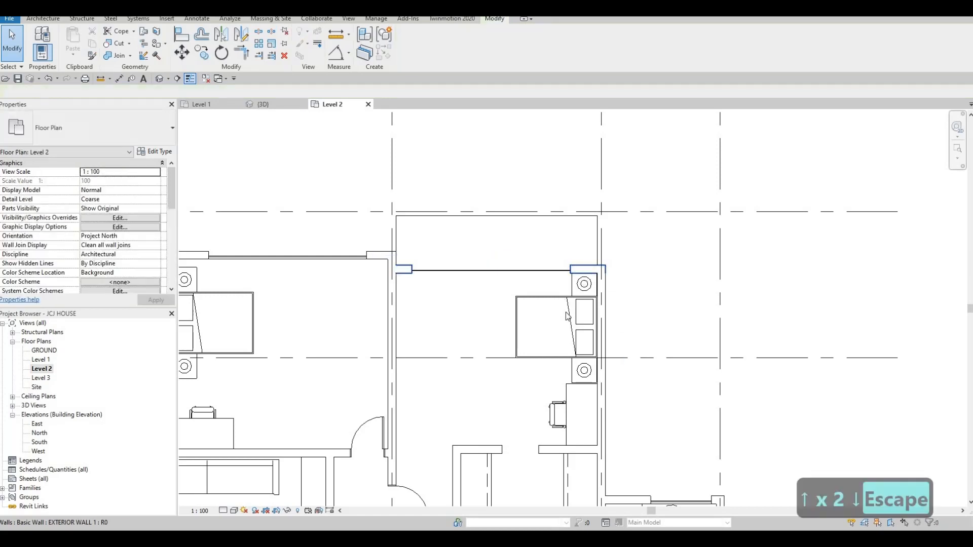
Undo the accidental move of the Level 2 floor
{"action": "scroll", "coordinate": [547, 281], "scroll_direction": "up", "scroll_amount": 1}
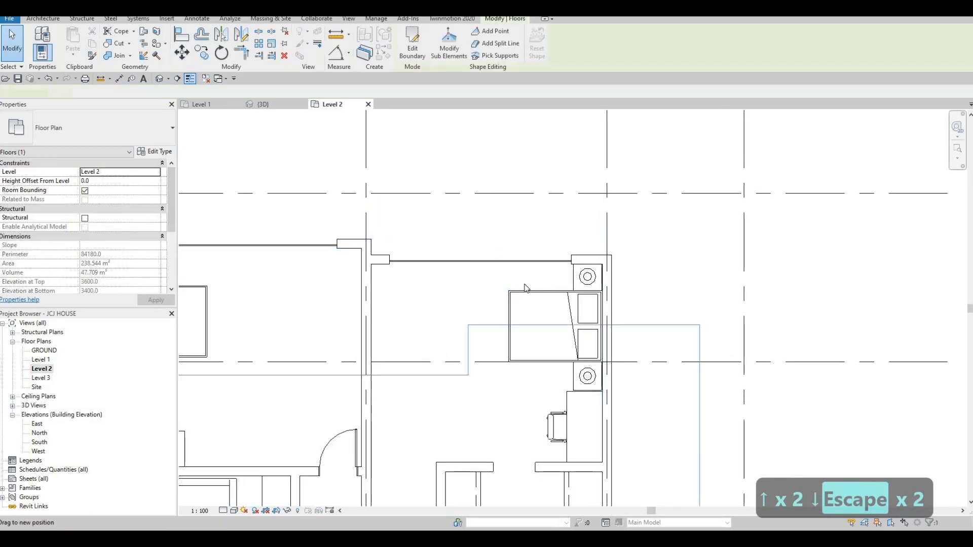
{"action": "key", "text": "Escape"}
{"action": "key", "text": "ctrl+z"}
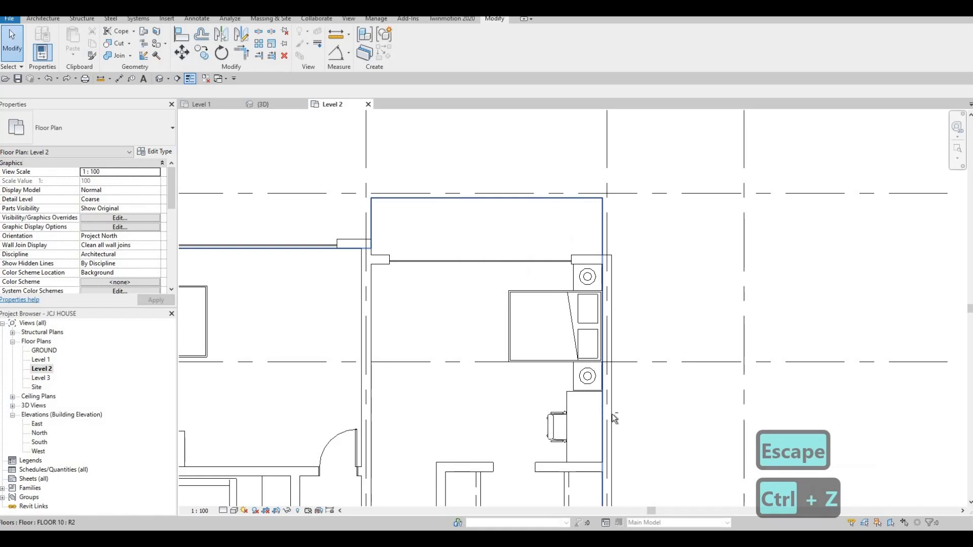
Nudge the bed, nightstands and lamps slightly further from the relocated window wall, up against the desk
{"action": "mouse_move", "coordinate": [612, 414]}
{"action": "left_mouse_down"}
{"action": "mouse_move", "coordinate": [609, 398]}
{"action": "mouse_move", "coordinate": [611, 413]}
{"action": "left_mouse_up"}
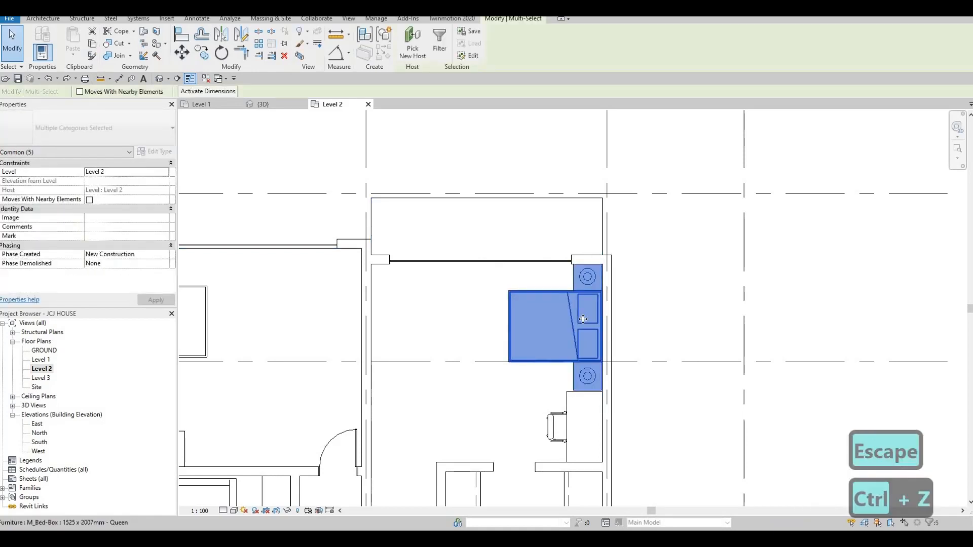
{"action": "key", "text": "Down"}
{"action": "key", "text": "Down"}
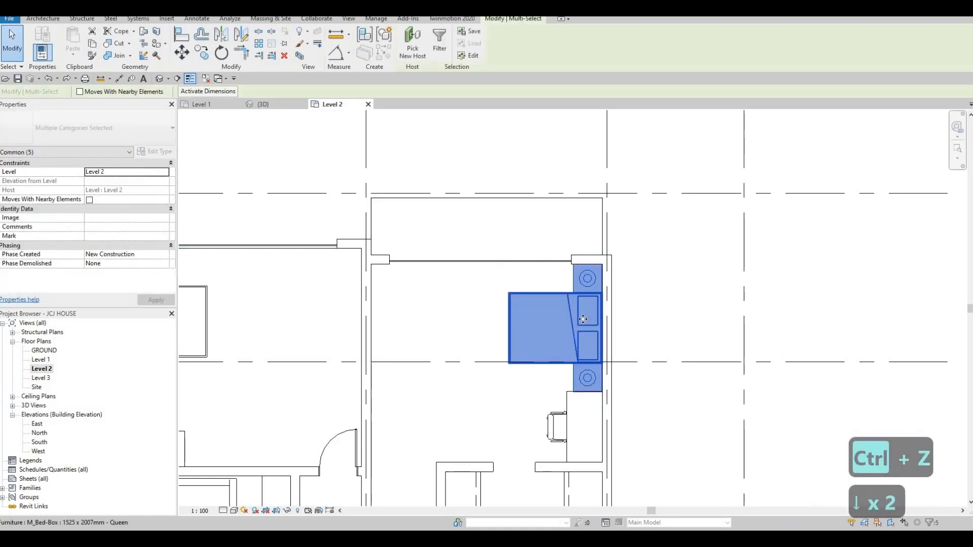
{"action": "key", "text": "Escape"}
{"action": "key", "text": "Escape"}
{"action": "scroll", "coordinate": [561, 433], "scroll_direction": "up", "scroll_amount": 2}
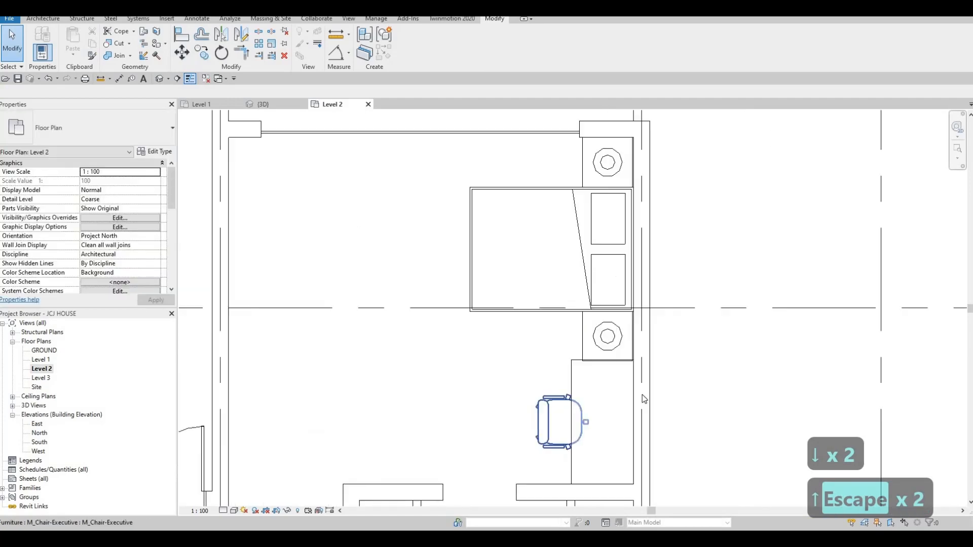
{"action": "scroll", "coordinate": [644, 399], "scroll_direction": "down", "scroll_amount": 5}
{"action": "middle_click_drag", "start_coordinate": [636, 351], "coordinate": [619, 393]}
{"action": "key", "text": "Escape"}
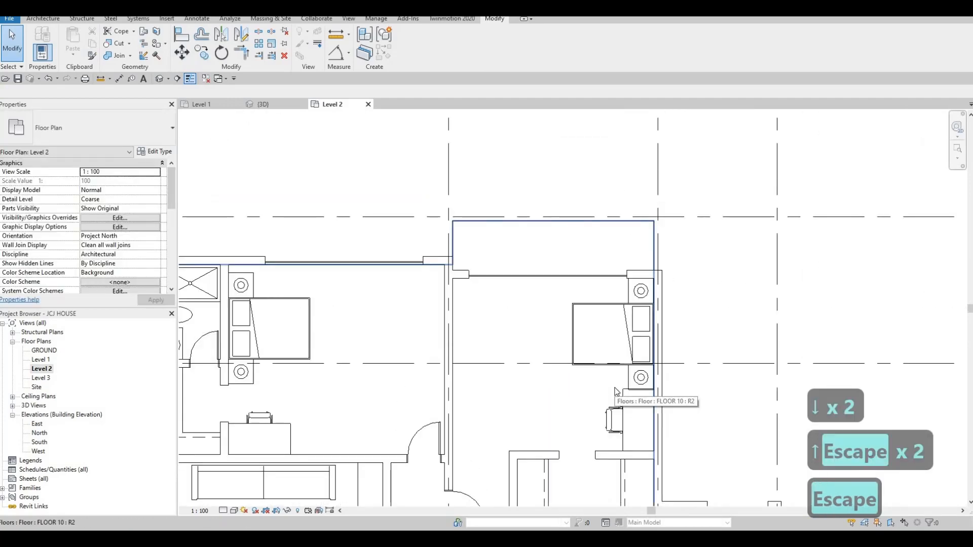
{"action": "key", "text": "Escape"}
{"action": "key", "text": "Escape"}
{"action": "scroll", "coordinate": [502, 311], "scroll_direction": "down", "scroll_amount": 4}
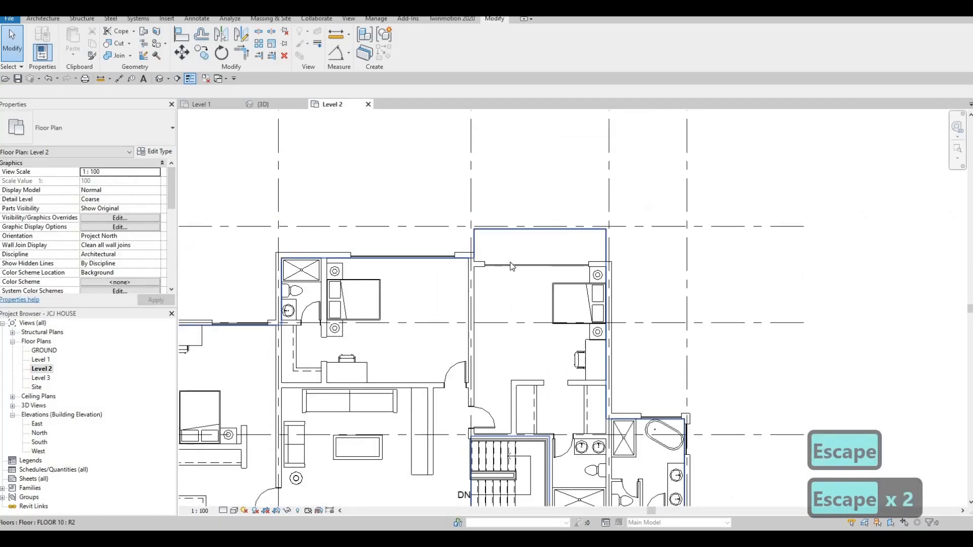
Edit the boundary of the FLOOR 10 slab on Level 2, pulling its grid A edge back to the relocated window wall's inner face
{"action": "scroll", "coordinate": [511, 266], "scroll_direction": "up", "scroll_amount": 2}
{"action": "scroll", "coordinate": [504, 269], "scroll_direction": "up", "scroll_amount": 1}
{"action": "left_click", "coordinate": [504, 270]}
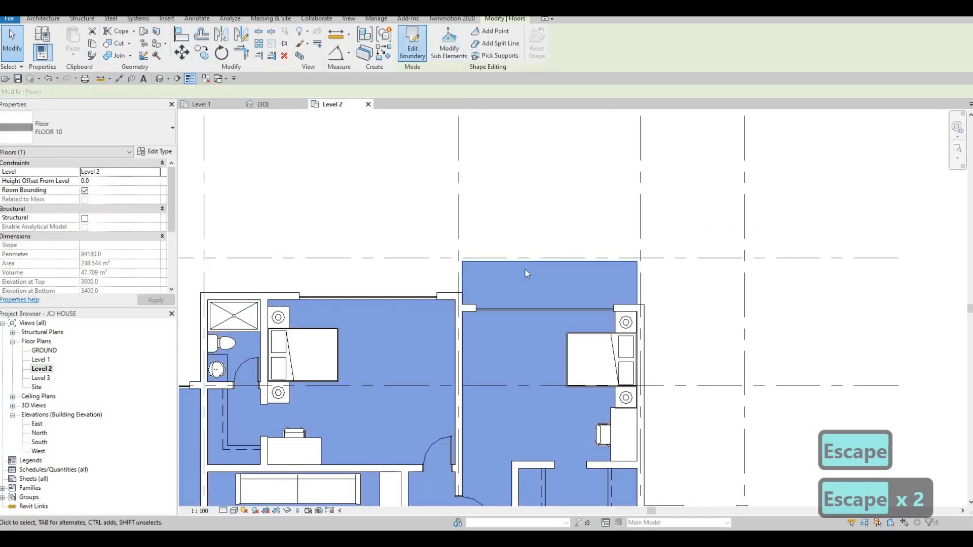
{"action": "double_click", "coordinate": [525, 274]}
{"action": "scroll", "coordinate": [495, 289], "scroll_direction": "up", "scroll_amount": 2}
{"action": "key", "text": "Escape"}
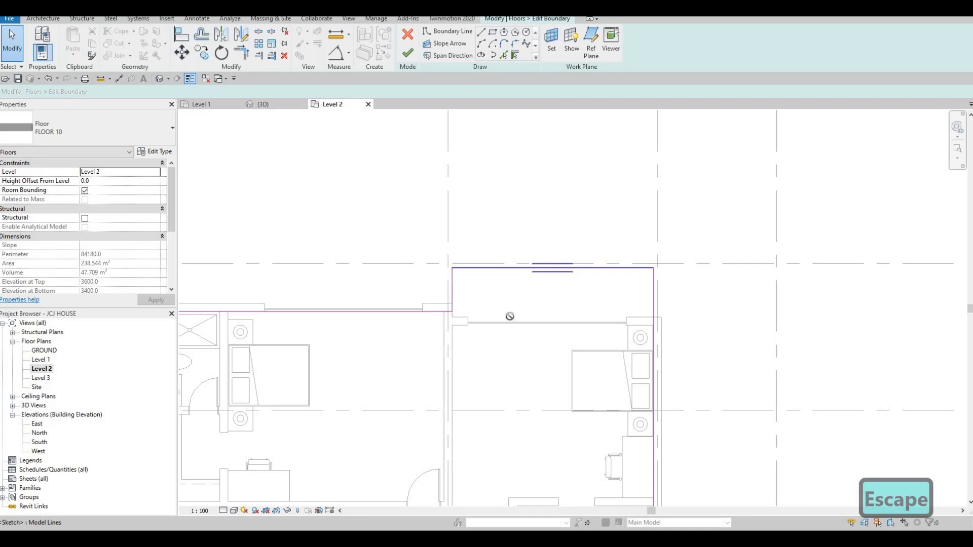
{"action": "left_click_drag", "start_coordinate": [510, 316], "coordinate": [505, 333]}
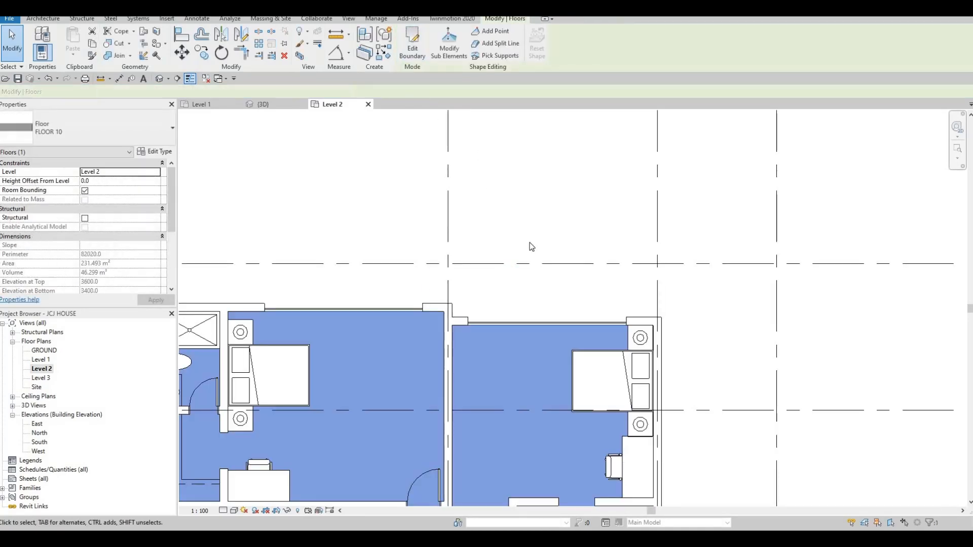
{"action": "key", "text": "Escape"}
{"action": "key", "text": "Escape"}
Inspect the relocated grid A window wall and the trimmed Level 2 floor edge in the 3D view
{"action": "scroll", "coordinate": [504, 257], "scroll_direction": "down", "scroll_amount": 4}
{"action": "scroll", "coordinate": [461, 261], "scroll_direction": "up", "scroll_amount": 3}
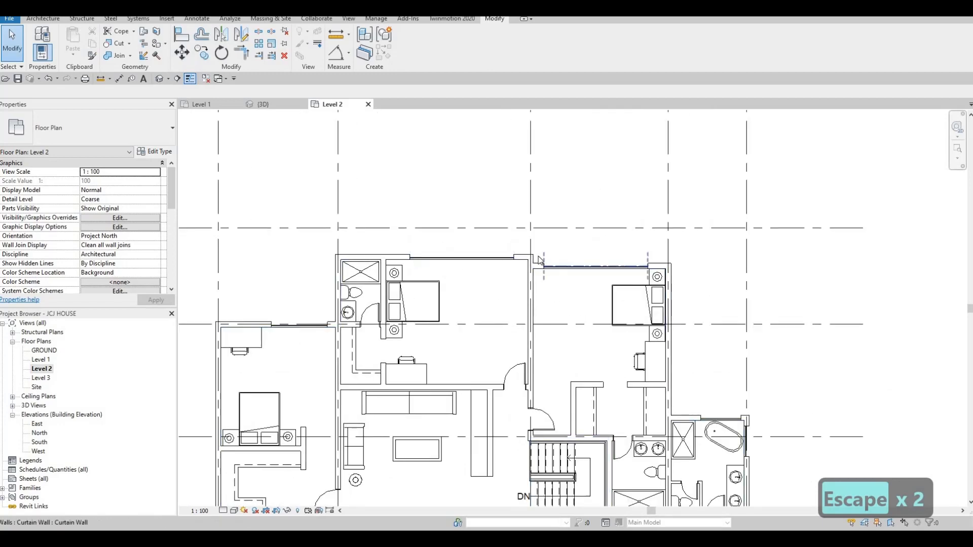
{"action": "left_click", "coordinate": [252, 105]}
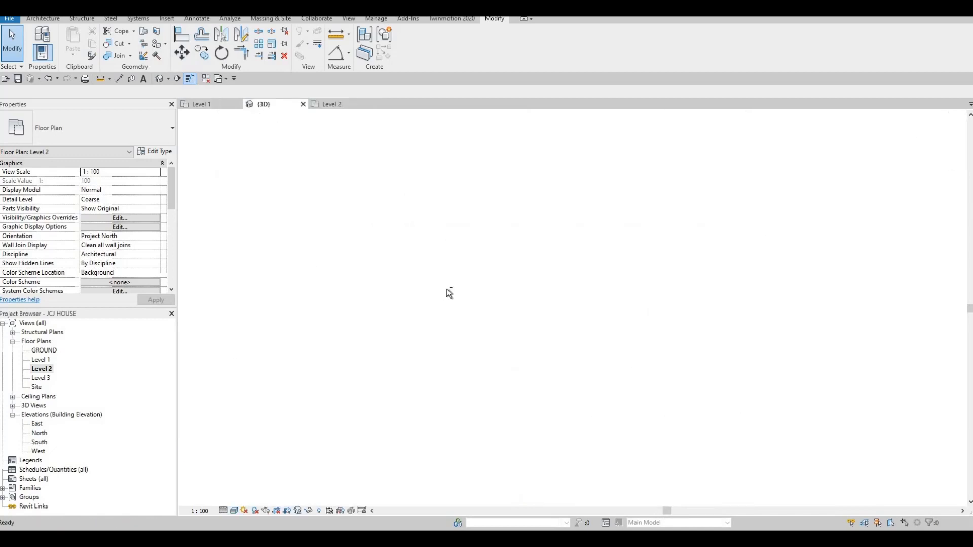
{"action": "middle_click_drag", "start_coordinate": [473, 295], "coordinate": [360, 301], "text": "shift"}
{"action": "scroll", "coordinate": [459, 321], "scroll_direction": "up", "scroll_amount": 3}
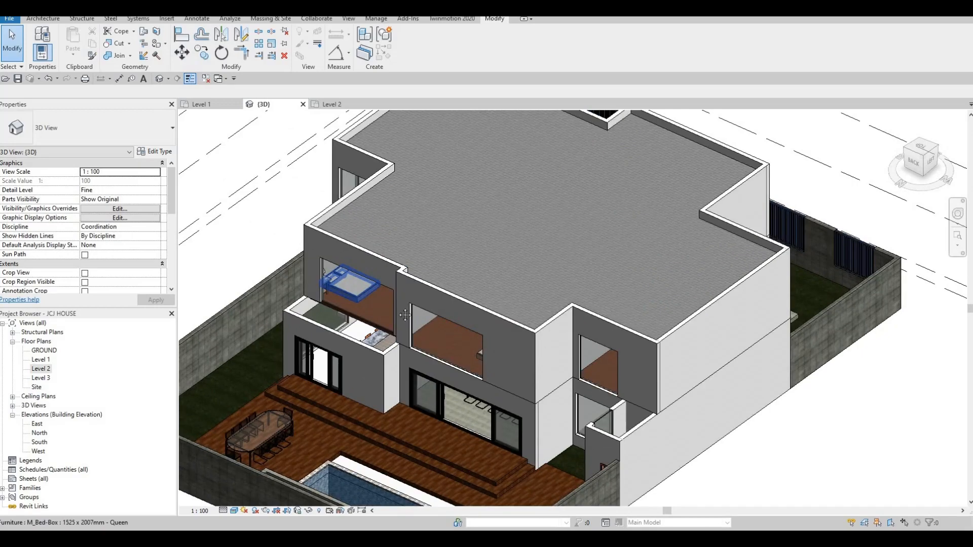
{"action": "scroll", "coordinate": [459, 321], "scroll_direction": "up", "scroll_amount": 5}
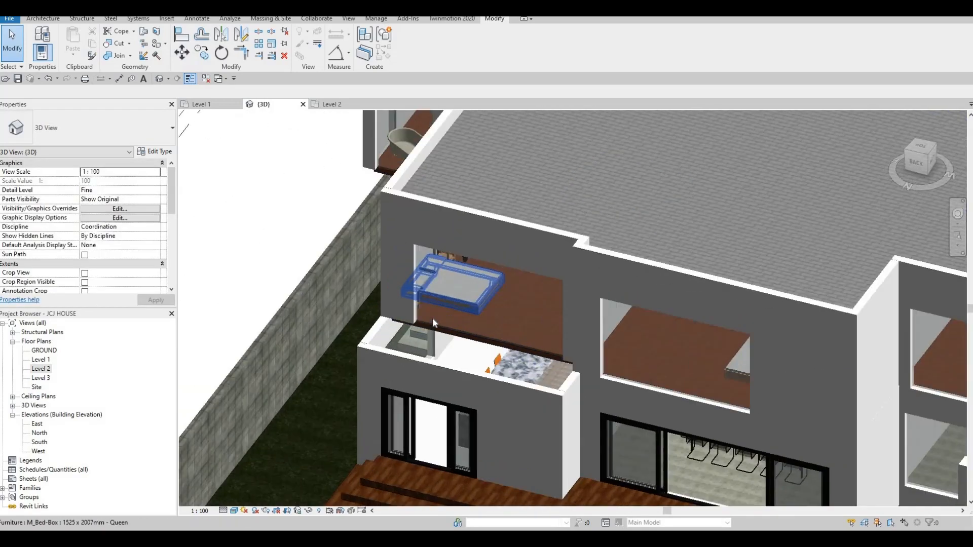
Undo the setback of the grid A bedroom's window wall together with its floor slab and furniture changes
{"action": "key", "text": "ctrl+z"}
{"action": "key", "text": "ctrl+z"}
{"action": "key", "text": "ctrl+z"}
{"action": "key", "text": "ctrl+z"}
{"action": "key", "text": "ctrl+z"}
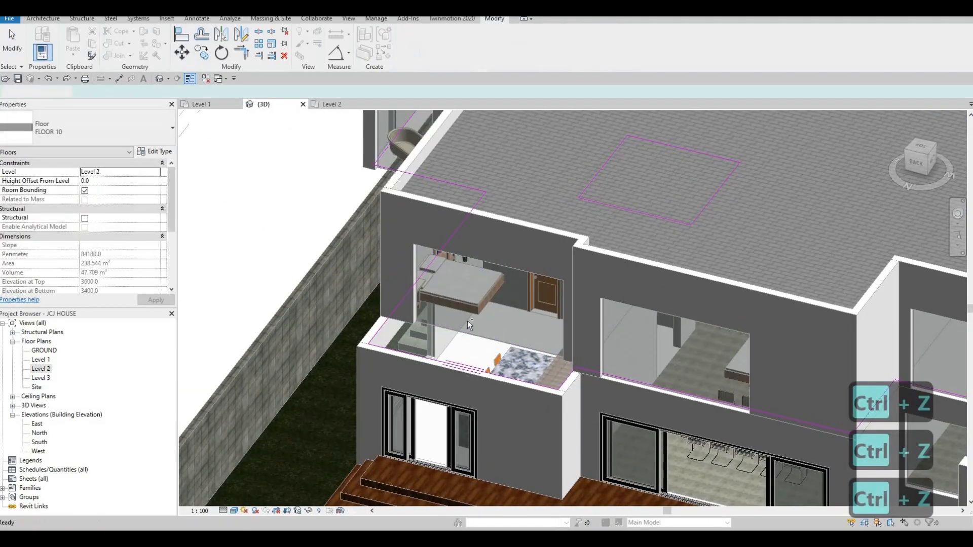
{"action": "key", "text": "ctrl+z"}
{"action": "key", "text": "ctrl+z"}
{"action": "key", "text": "ctrl+z"}
{"action": "key", "text": "ctrl+z"}
{"action": "key", "text": "ctrl+z"}
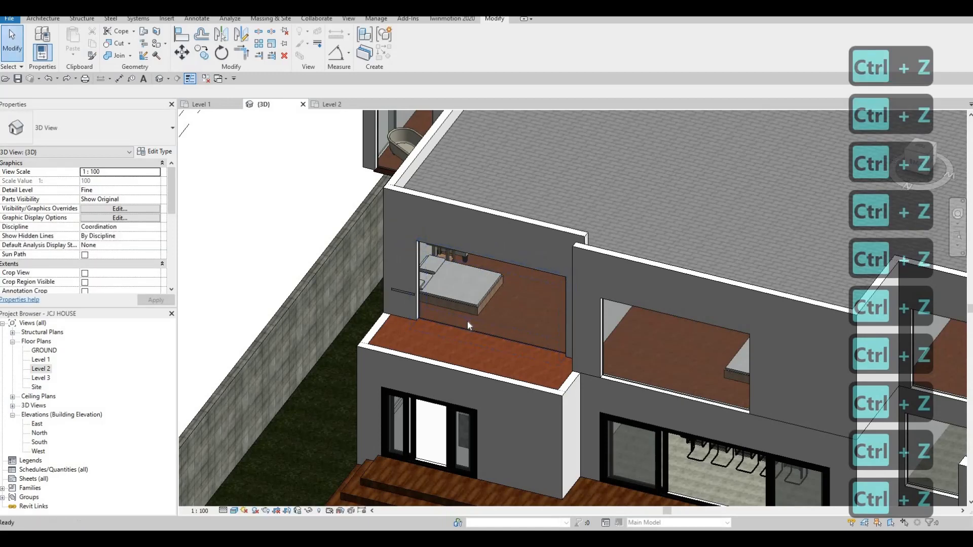
{"action": "scroll", "coordinate": [454, 310], "scroll_direction": "down", "scroll_amount": 3}
{"action": "scroll", "coordinate": [439, 304], "scroll_direction": "up", "scroll_amount": 2}
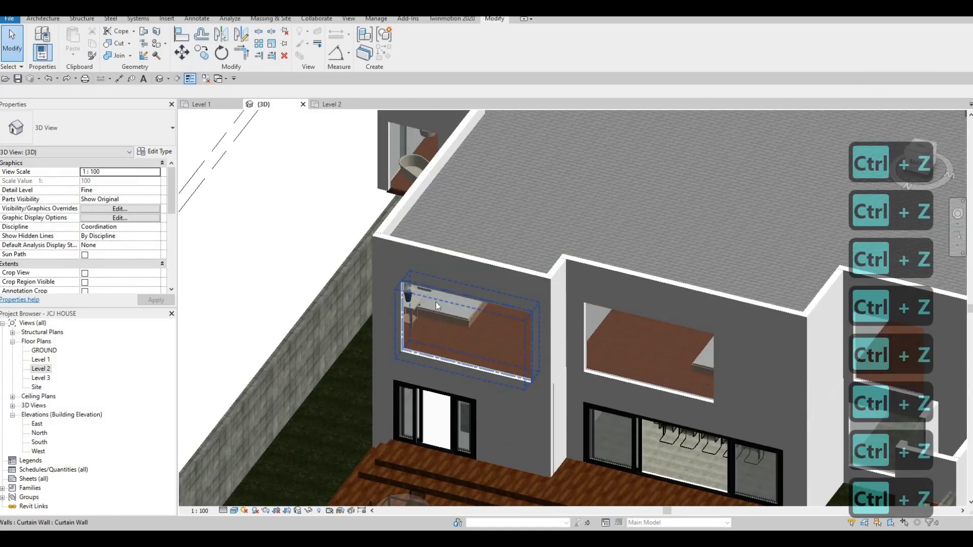
Examine the whole Level 2 floor plan, checking the bedrooms and window walls from grid A to grid E
{"action": "middle_click_drag", "start_coordinate": [450, 299], "coordinate": [362, 286], "text": "shift"}
{"action": "scroll", "coordinate": [440, 290], "scroll_direction": "down", "scroll_amount": 2}
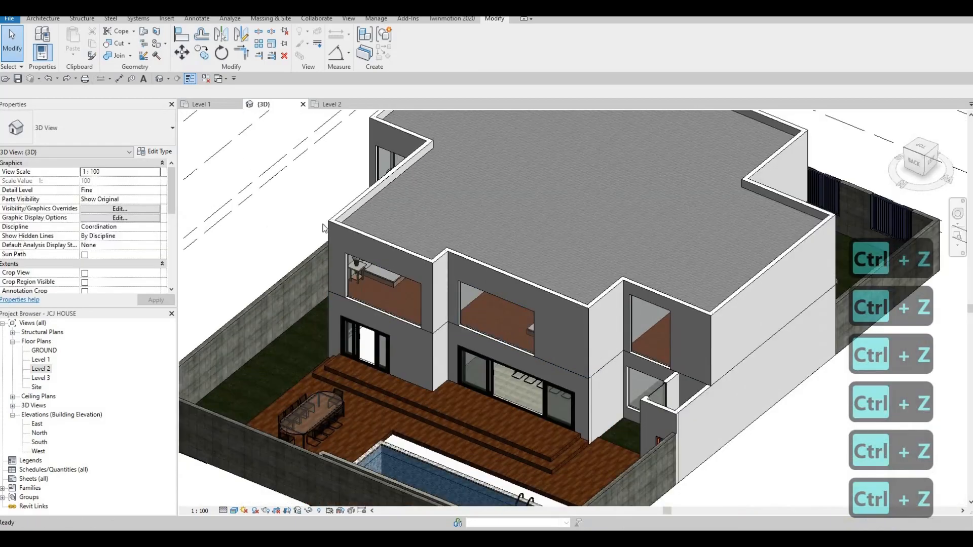
{"action": "left_click", "coordinate": [330, 105]}
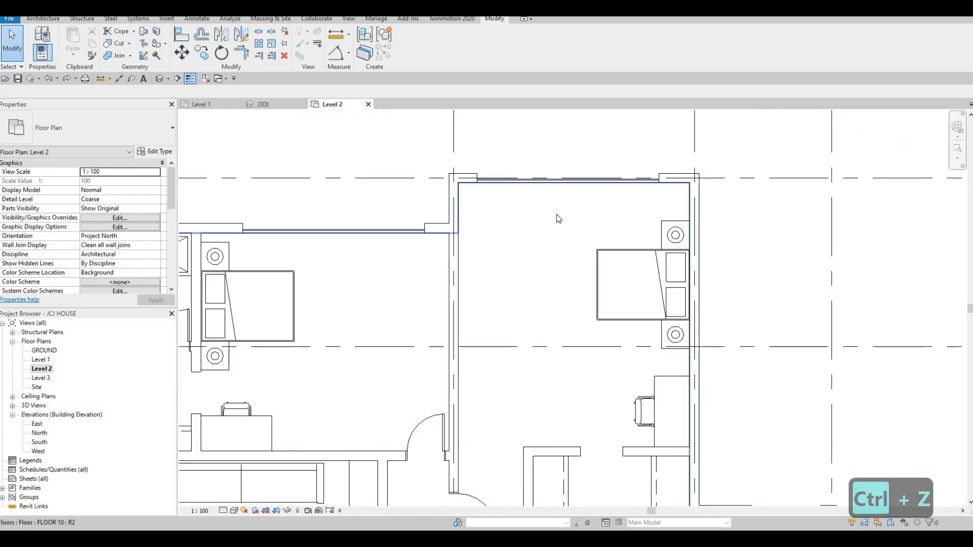
{"action": "scroll", "coordinate": [552, 228], "scroll_direction": "down", "scroll_amount": 2}
{"action": "scroll", "coordinate": [524, 257], "scroll_direction": "down", "scroll_amount": 4}
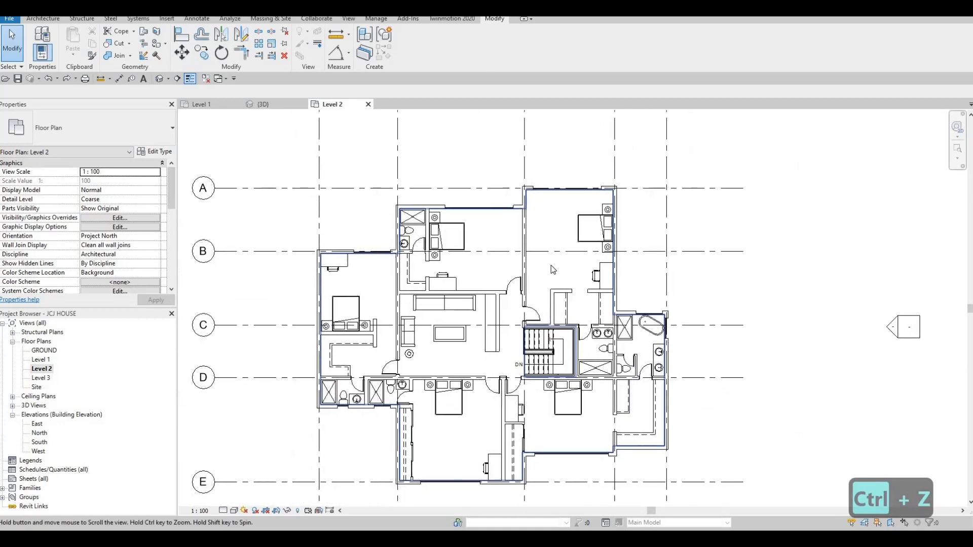
{"action": "key", "text": "Escape"}
{"action": "key", "text": "Escape"}
{"action": "scroll", "coordinate": [580, 372], "scroll_direction": "up", "scroll_amount": 3}
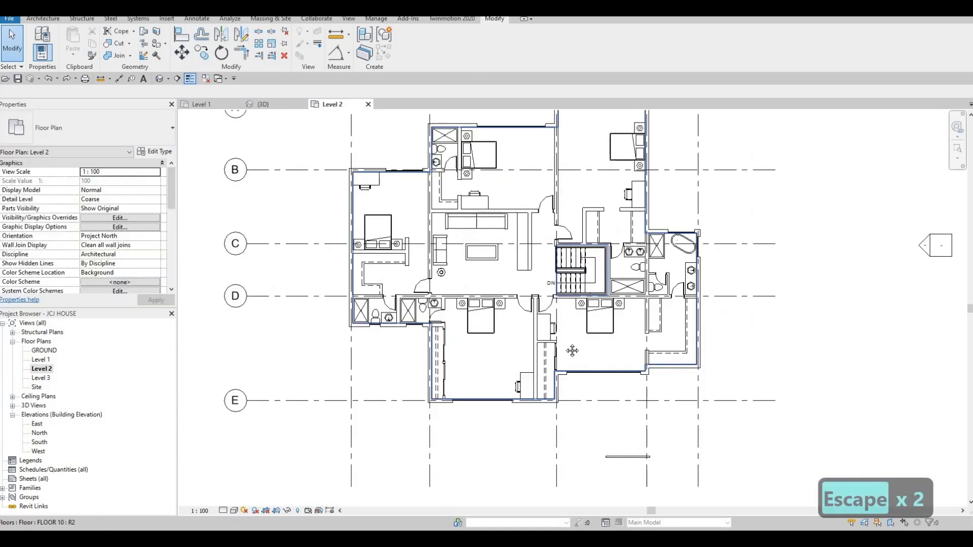
{"action": "scroll", "coordinate": [572, 368], "scroll_direction": "down", "scroll_amount": 2}
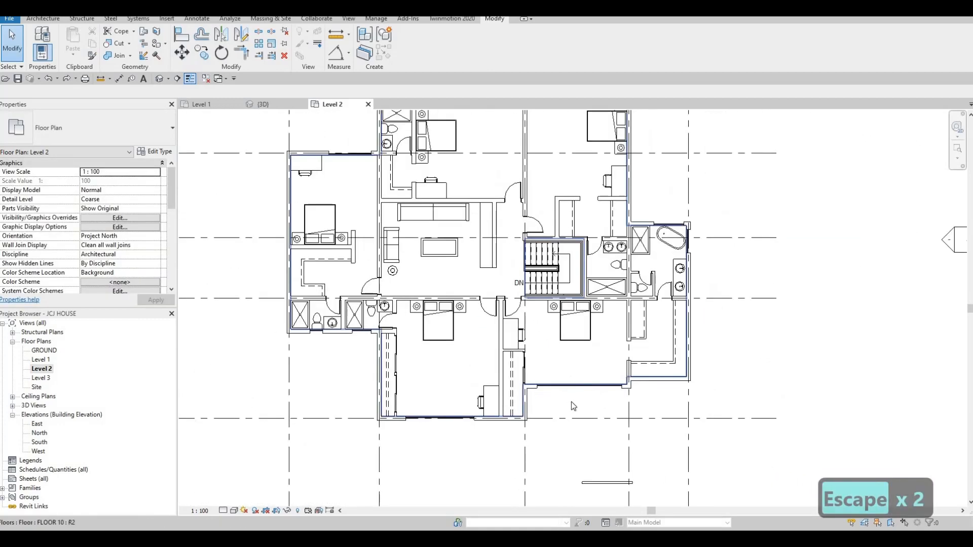
{"action": "scroll", "coordinate": [570, 425], "scroll_direction": "up", "scroll_amount": 1}
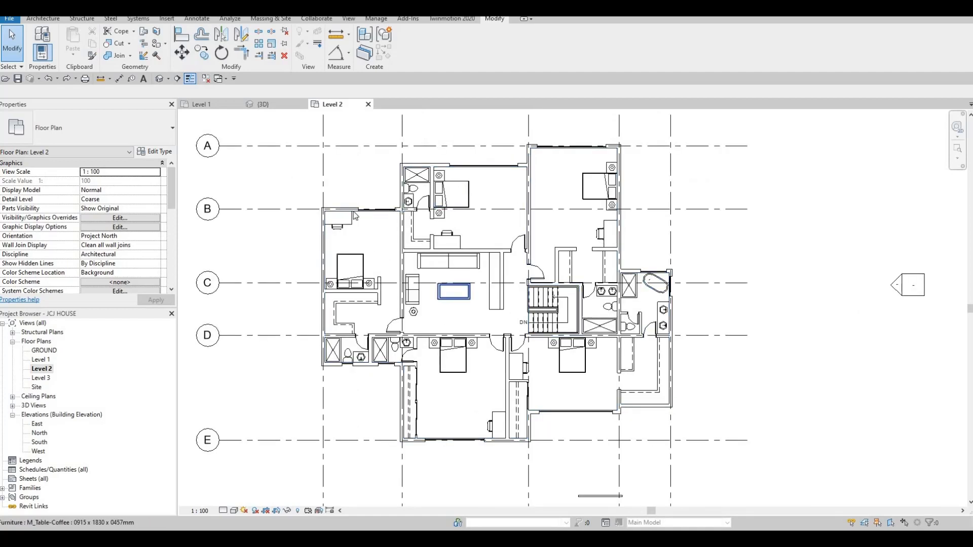
{"action": "scroll", "coordinate": [377, 221], "scroll_direction": "up", "scroll_amount": 3}
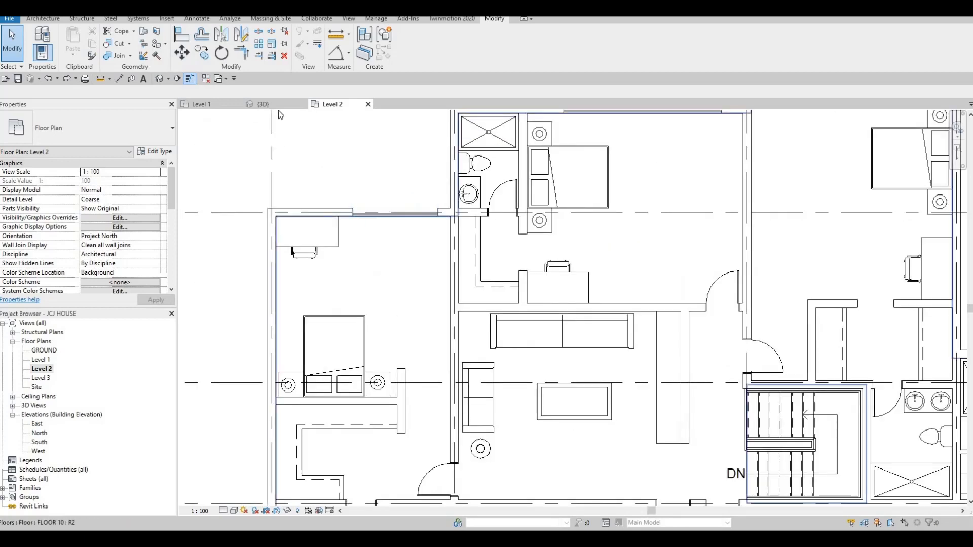
{"action": "scroll", "coordinate": [453, 252], "scroll_direction": "down", "scroll_amount": 3}
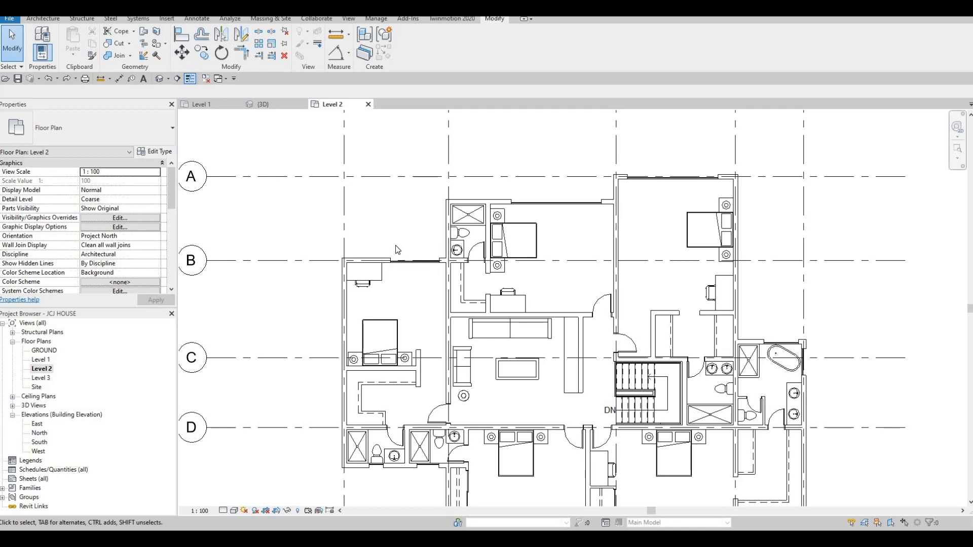
{"action": "middle_click_drag", "start_coordinate": [281, 119], "coordinate": [286, 118]}
{"action": "middle_click_drag", "start_coordinate": [560, 261], "coordinate": [548, 282]}
{"action": "scroll", "coordinate": [549, 282], "scroll_direction": "down", "scroll_amount": 4}
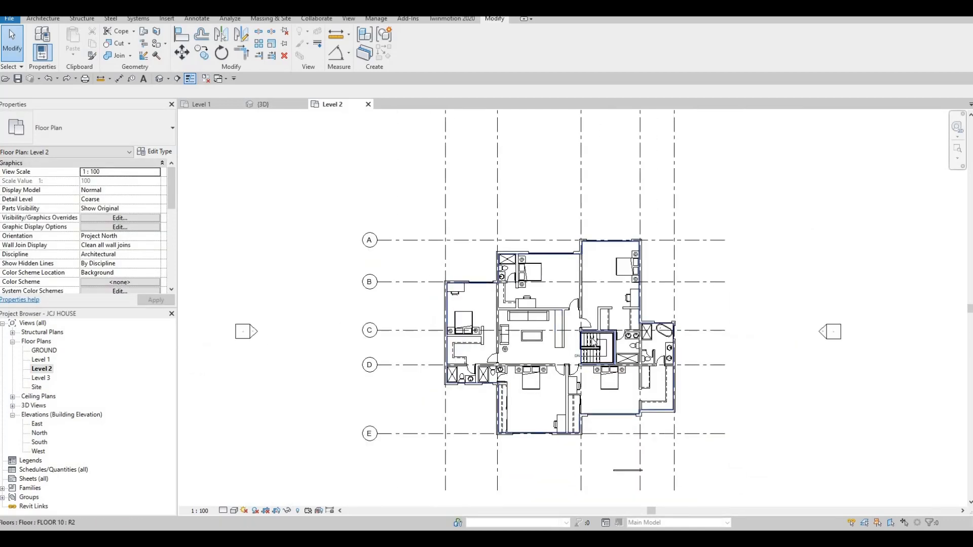
{"action": "middle_click_drag", "start_coordinate": [599, 436], "coordinate": [544, 397]}
{"action": "scroll", "coordinate": [582, 360], "scroll_direction": "up", "scroll_amount": 3}
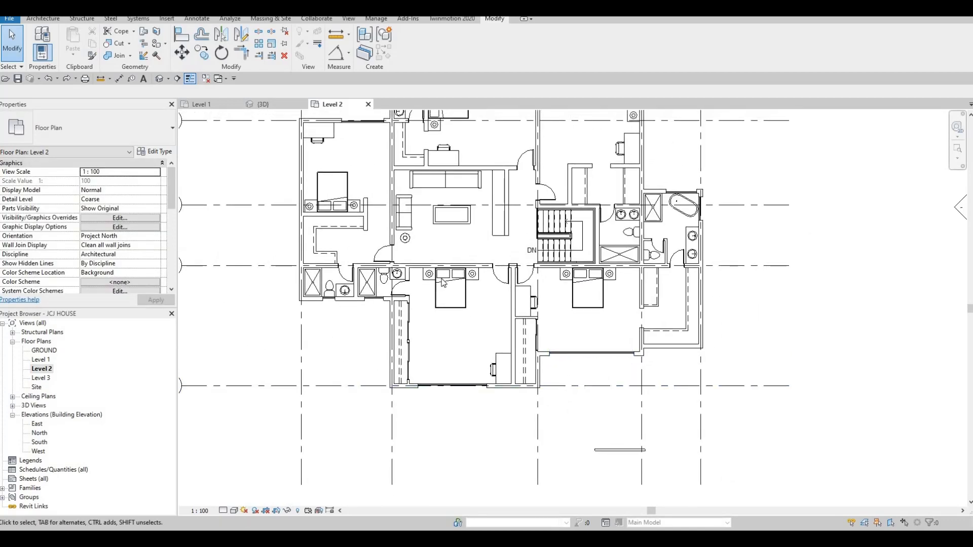
In the 3D view, raise the bottom edge of the grid A bedroom's curtain wall on Level 2 to form a sill
{"action": "left_click", "coordinate": [263, 104]}
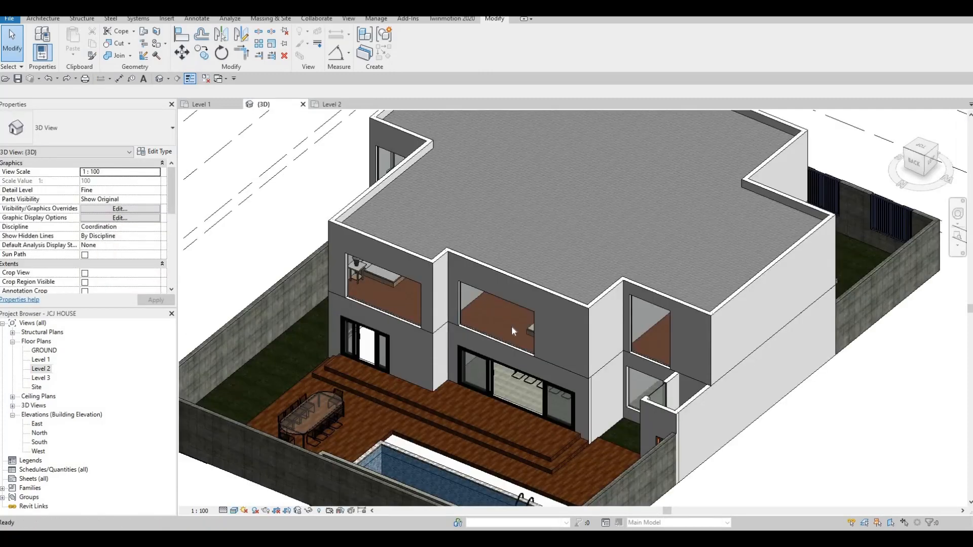
{"action": "middle_click_drag", "start_coordinate": [473, 336], "coordinate": [449, 371], "text": "shift"}
{"action": "scroll", "coordinate": [449, 372], "scroll_direction": "up", "scroll_amount": 4}
{"action": "left_click", "coordinate": [439, 374]}
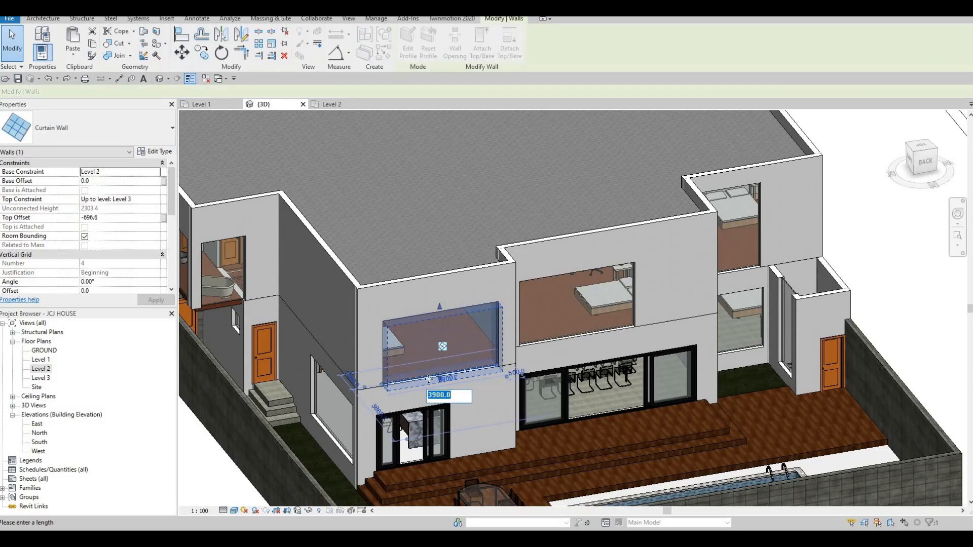
{"action": "key", "text": "Escape"}
{"action": "scroll", "coordinate": [434, 391], "scroll_direction": "up", "scroll_amount": 5}
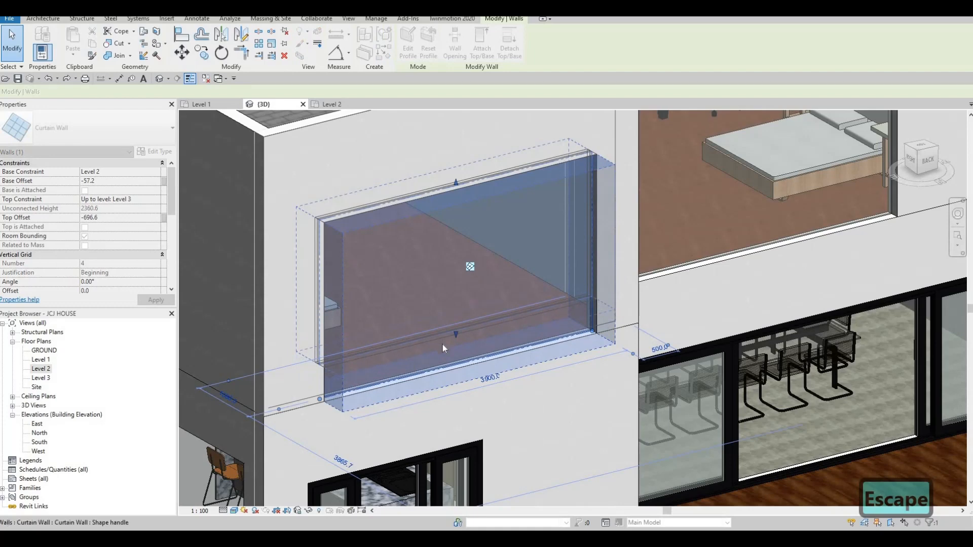
{"action": "key", "text": "Escape"}
{"action": "key", "text": "Escape"}
Align the bottom edge of the middle rear bedroom's curtain wall with the raised sill of the grid A bedroom
{"action": "key", "text": "a"}
{"action": "key", "text": "l"}
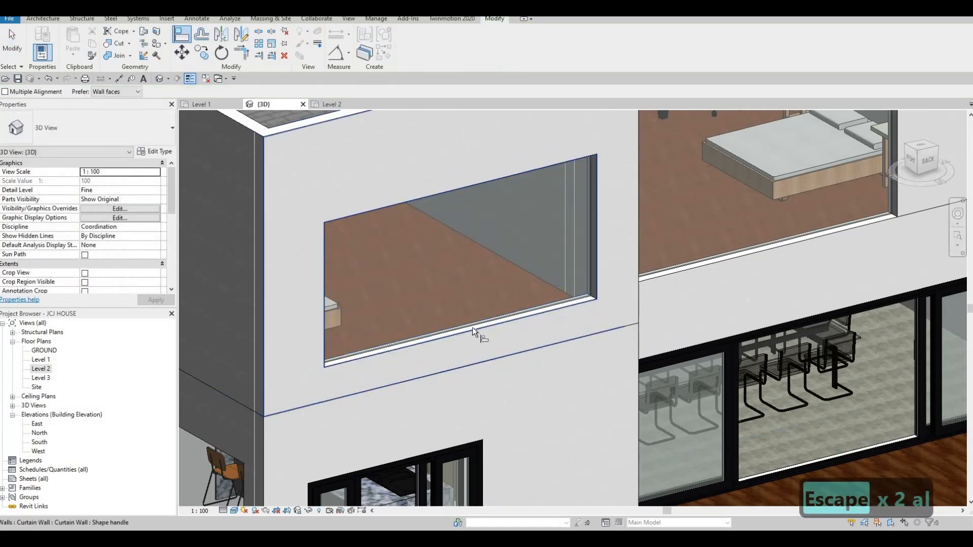
{"action": "left_click", "coordinate": [472, 327]}
{"action": "left_click", "coordinate": [683, 259]}
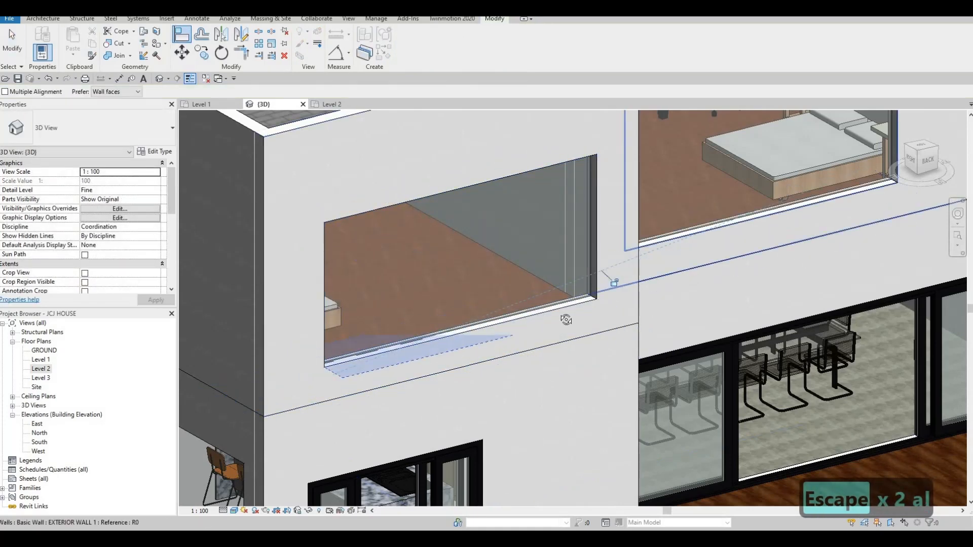
Align the bottom edge of the grid B bedroom's rear curtain wall with the raised sill of the middle bedroom's window
{"action": "scroll", "coordinate": [686, 281], "scroll_direction": "down", "scroll_amount": 3}
{"action": "middle_click_drag", "start_coordinate": [686, 282], "coordinate": [692, 272], "text": "shift"}
{"action": "left_click", "coordinate": [704, 293]}
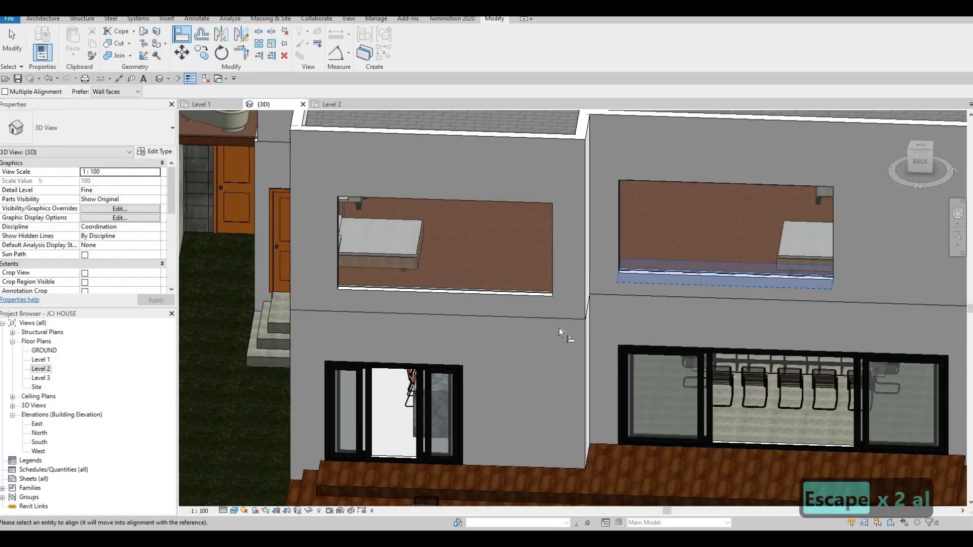
{"action": "scroll", "coordinate": [558, 328], "scroll_direction": "down", "scroll_amount": 2}
{"action": "middle_click_drag", "start_coordinate": [558, 327], "coordinate": [654, 273], "text": "shift"}
{"action": "left_click", "coordinate": [655, 281]}
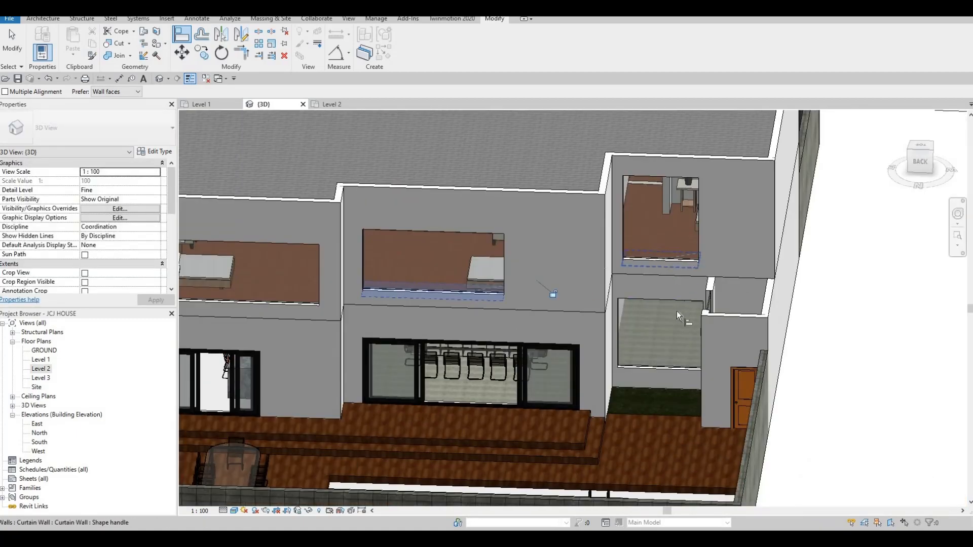
Raise the bottom edge of the narrow Level 2 bathroom curtain wall on the front facade to make a short window
{"action": "middle_click_drag", "start_coordinate": [758, 322], "coordinate": [412, 292], "text": "shift"}
{"action": "middle_click_drag", "start_coordinate": [313, 324], "coordinate": [315, 330]}
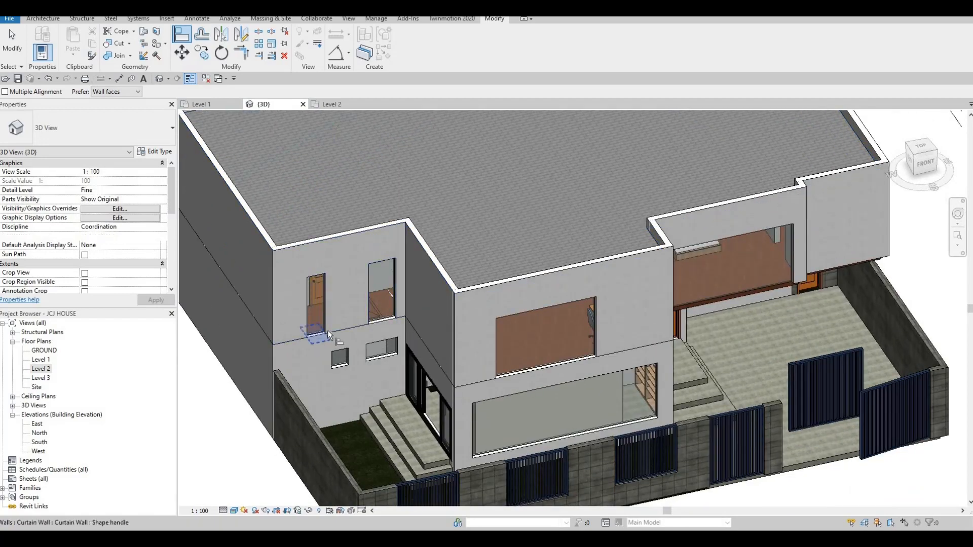
{"action": "key", "text": "Escape"}
{"action": "key", "text": "Escape"}
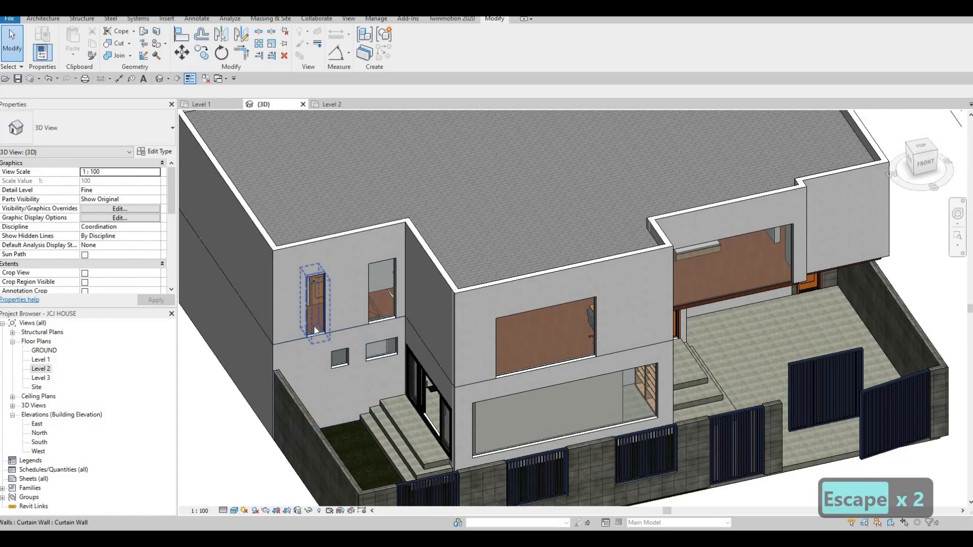
{"action": "left_click", "coordinate": [314, 331]}
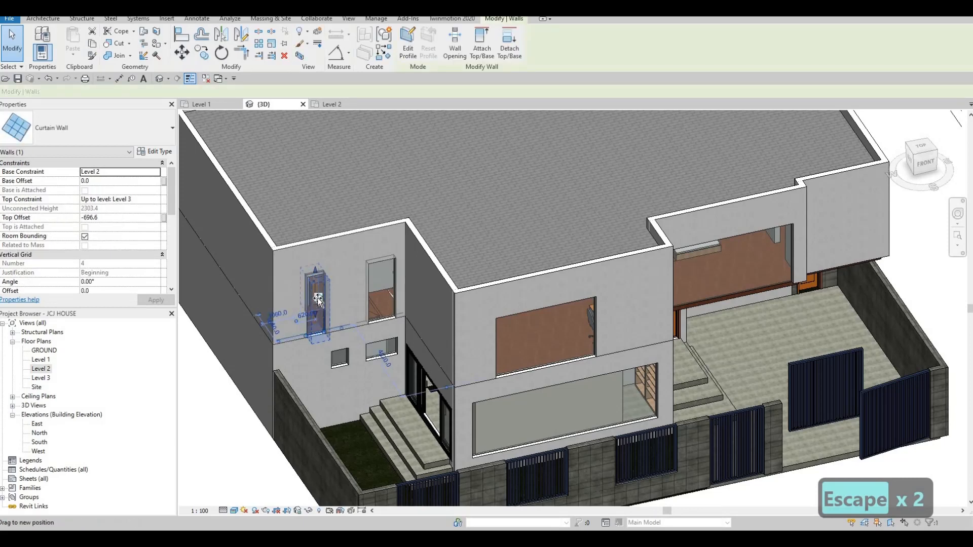
{"action": "key", "text": "Escape"}
{"action": "key", "text": "Escape"}
Align the bottom edge of the adjacent, wider bathroom curtain wall with the narrow bathroom window's sill
{"action": "key", "text": "a"}
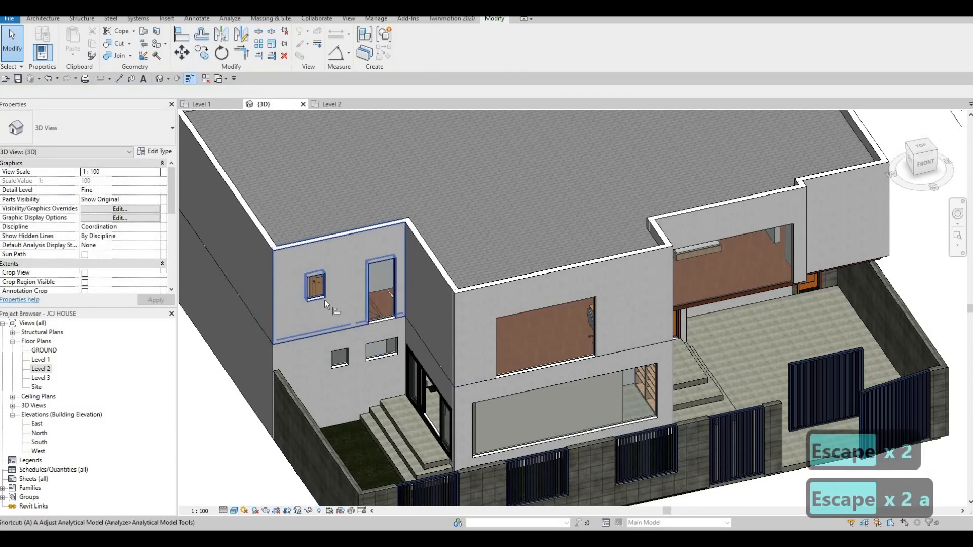
{"action": "key", "text": "l"}
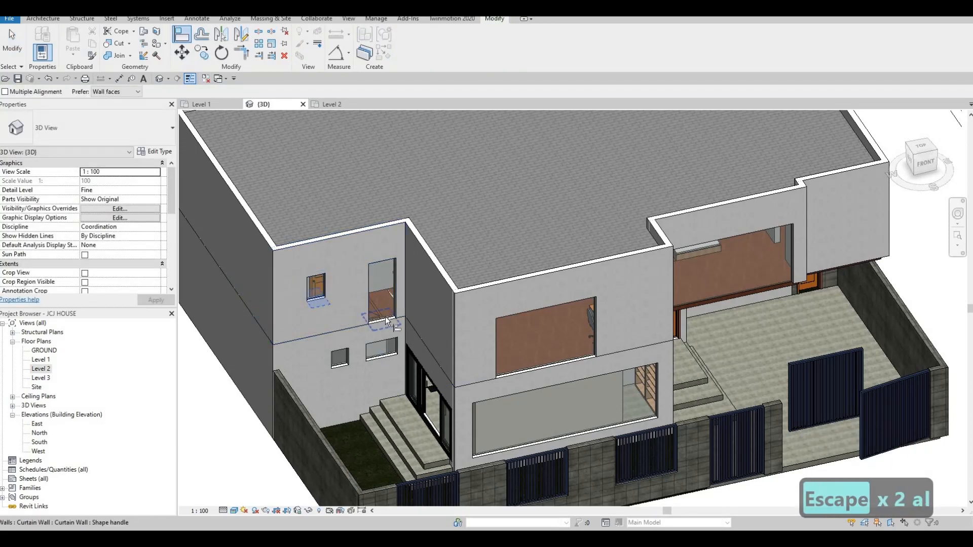
{"action": "key", "text": "Escape"}
{"action": "left_click", "coordinate": [363, 329]}
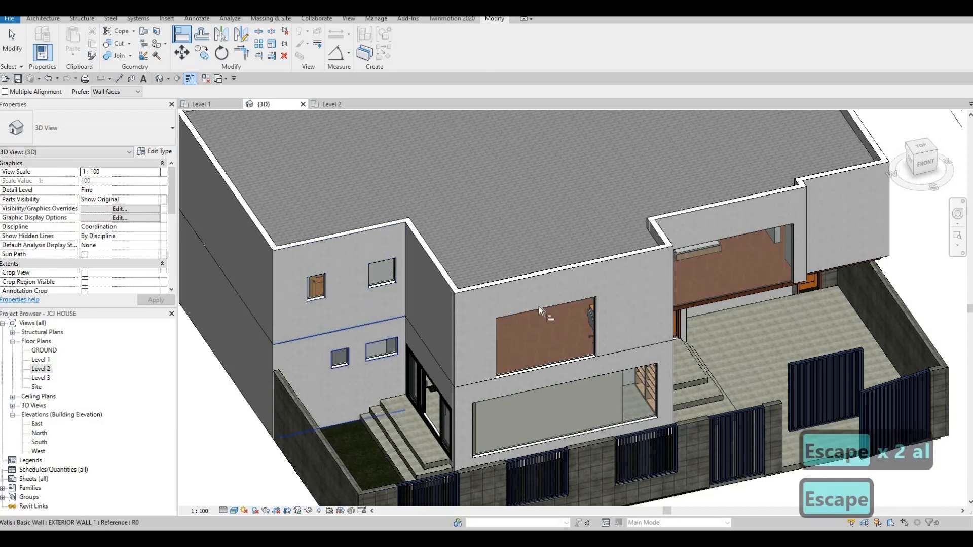
Align the bottom edge of the front bedroom's Level 2 curtain wall to raise its sill, and look over the remaining facades
{"action": "middle_click_drag", "start_coordinate": [539, 306], "coordinate": [403, 173], "text": "shift"}
{"action": "key", "text": "Escape"}
{"action": "key", "text": "Escape"}
{"action": "key", "text": "a"}
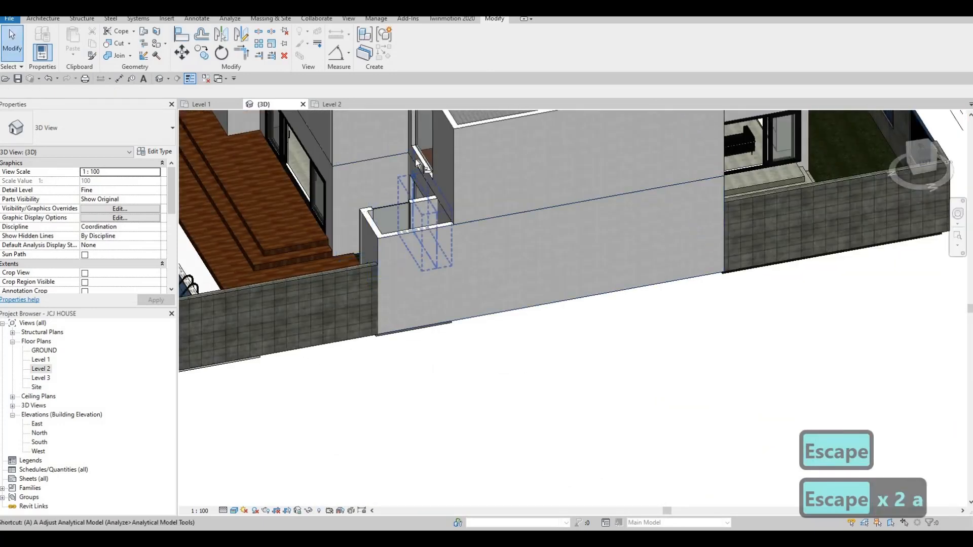
{"action": "key", "text": "l"}
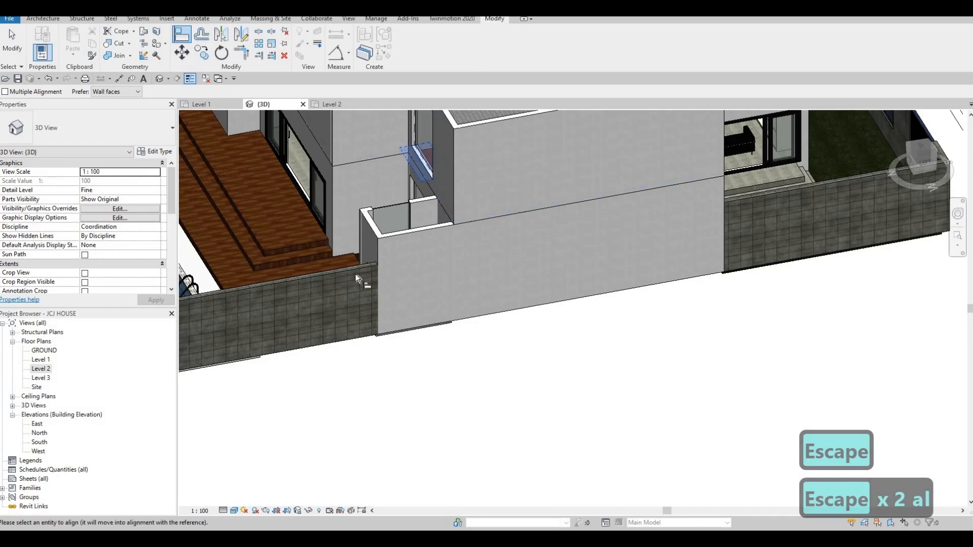
{"action": "middle_click_drag", "start_coordinate": [355, 273], "coordinate": [497, 355], "text": "shift"}
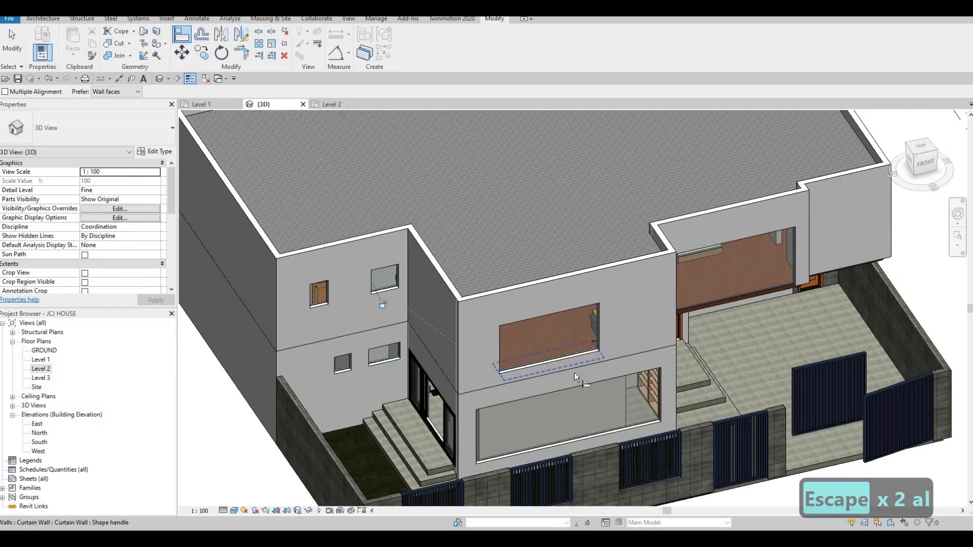
{"action": "middle_click_drag", "start_coordinate": [574, 372], "coordinate": [507, 355], "text": "shift"}
{"action": "scroll", "coordinate": [507, 354], "scroll_direction": "up", "scroll_amount": 3}
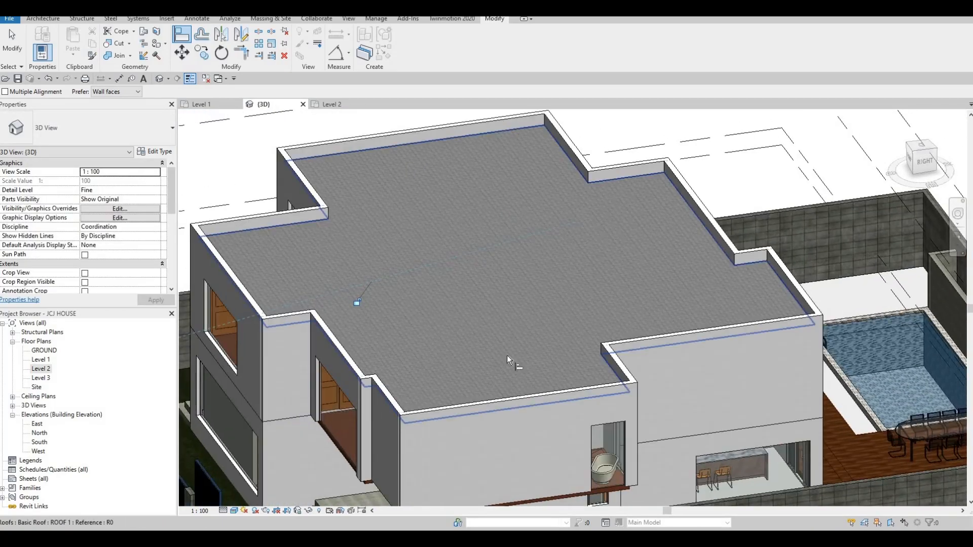
{"action": "scroll", "coordinate": [506, 355], "scroll_direction": "down", "scroll_amount": 3}
{"action": "key", "text": "Escape"}
{"action": "middle_click_drag", "start_coordinate": [456, 375], "coordinate": [717, 336], "text": "shift"}
{"action": "key", "text": "Escape"}
{"action": "key", "text": "Escape"}
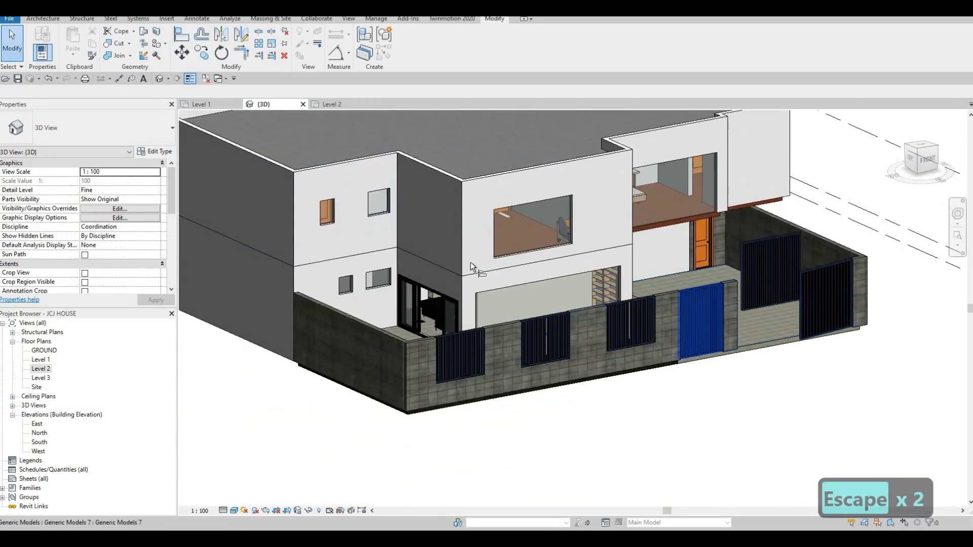
{"action": "key", "text": "a"}
{"action": "key", "text": "l"}
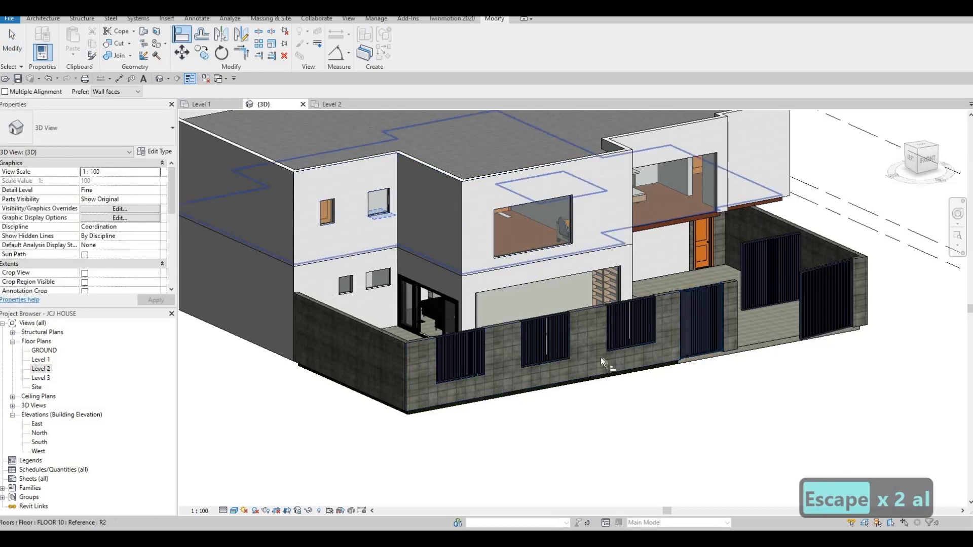
{"action": "middle_click_drag", "start_coordinate": [600, 357], "coordinate": [693, 379], "text": "shift"}
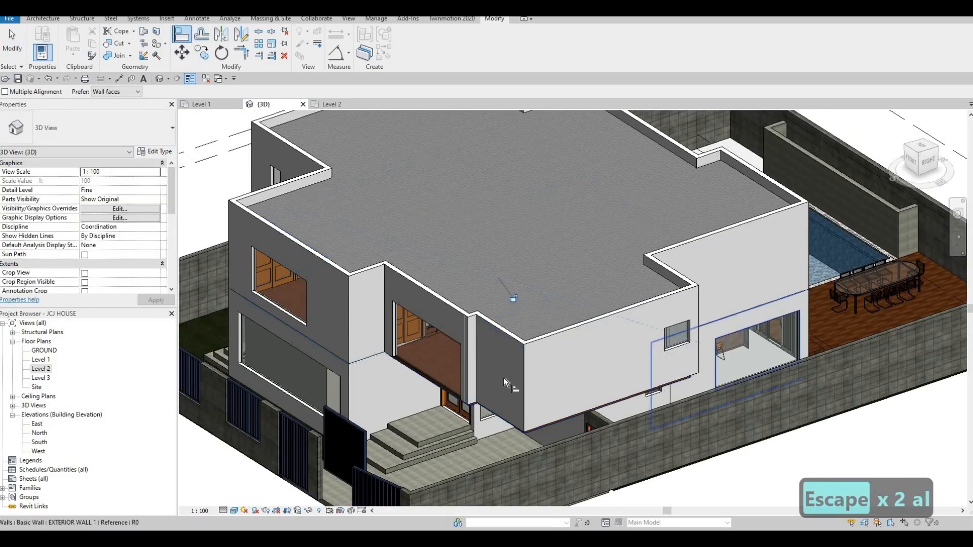
{"action": "middle_click_drag", "start_coordinate": [503, 378], "coordinate": [463, 400], "text": "shift"}
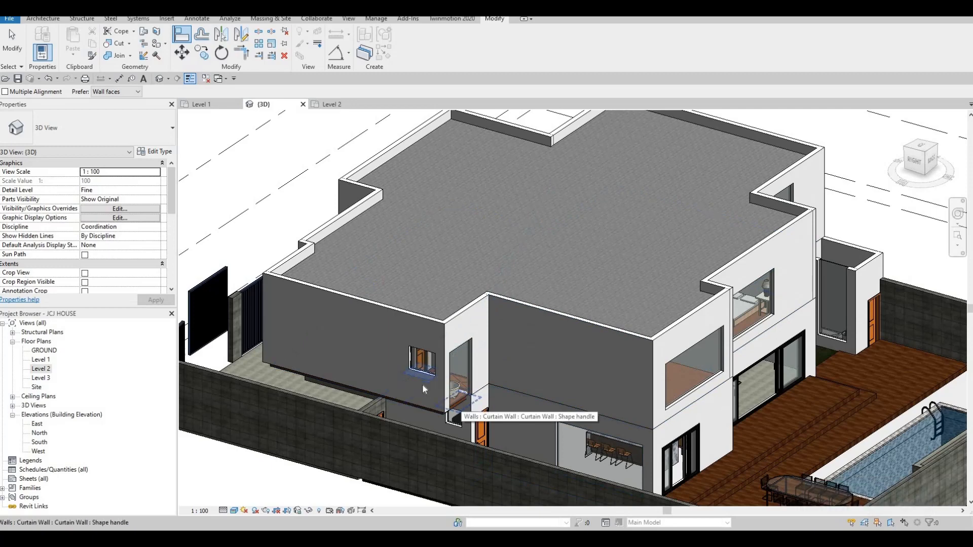
{"action": "key", "text": "Escape"}
{"action": "key", "text": "Escape"}
Undo the last sill change on the Level 2 bathroom side window beside the freestanding tub
{"action": "key", "text": "ctrl+z"}
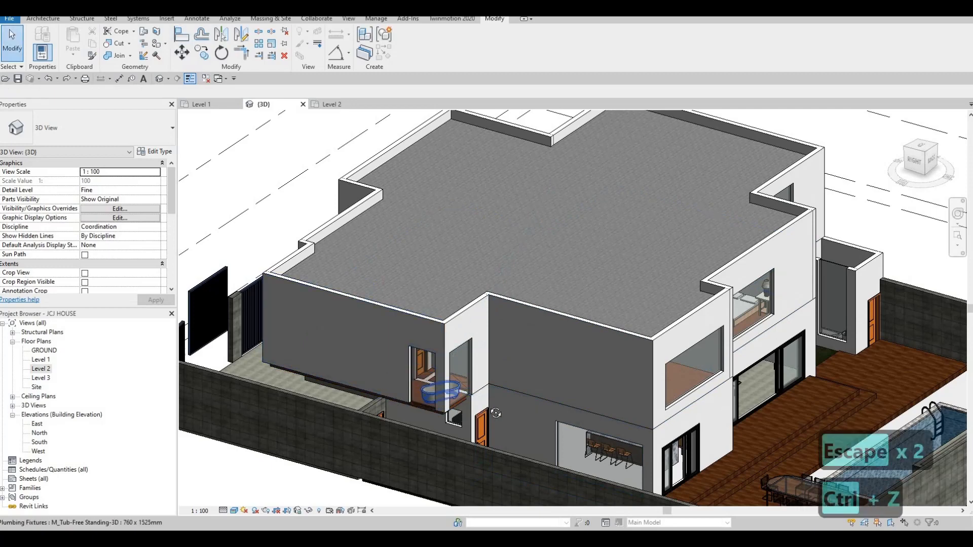
{"action": "middle_click_drag", "start_coordinate": [530, 407], "coordinate": [488, 369], "text": "shift"}
{"action": "key", "text": "Escape"}
{"action": "key", "text": "Escape"}
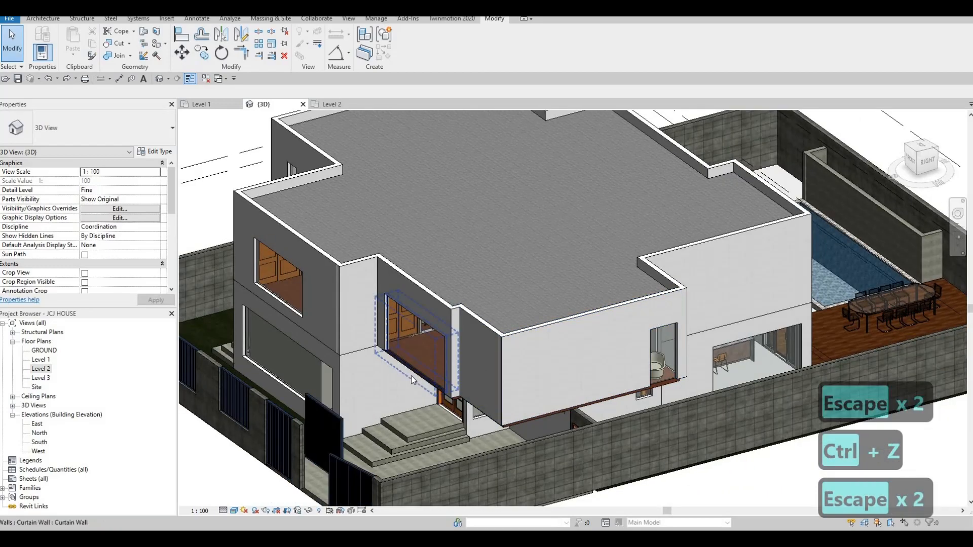
Examine the Level 2 window sills around the front, side and rear facades
{"action": "key", "text": "a"}
{"action": "key", "text": "l"}
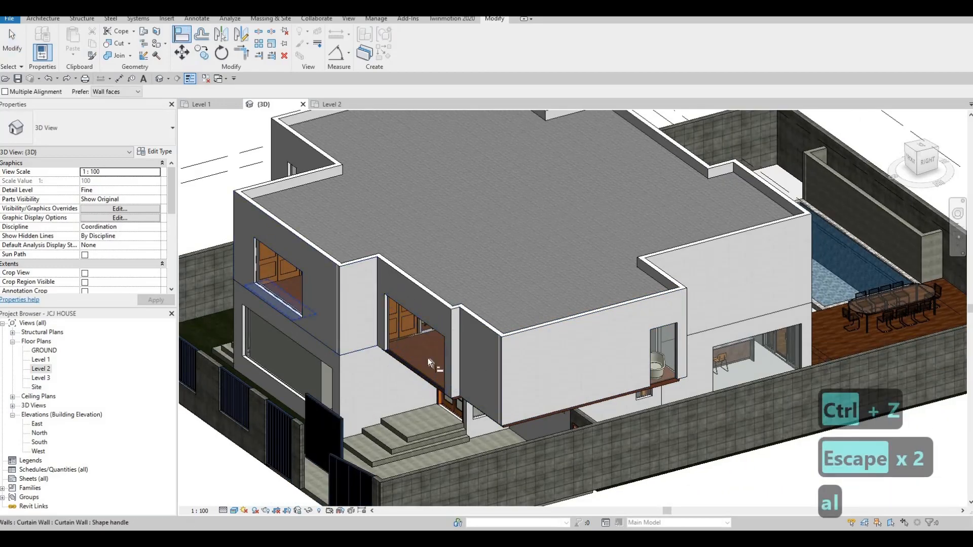
{"action": "middle_click_drag", "start_coordinate": [427, 358], "coordinate": [442, 415], "text": "shift"}
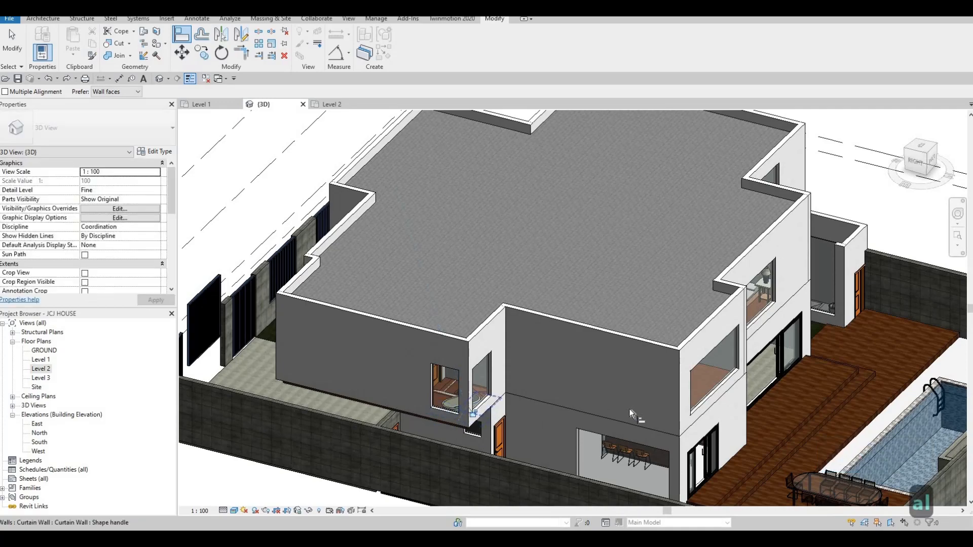
{"action": "middle_click_drag", "start_coordinate": [759, 416], "coordinate": [440, 374], "text": "shift"}
{"action": "scroll", "coordinate": [439, 374], "scroll_direction": "up", "scroll_amount": 5}
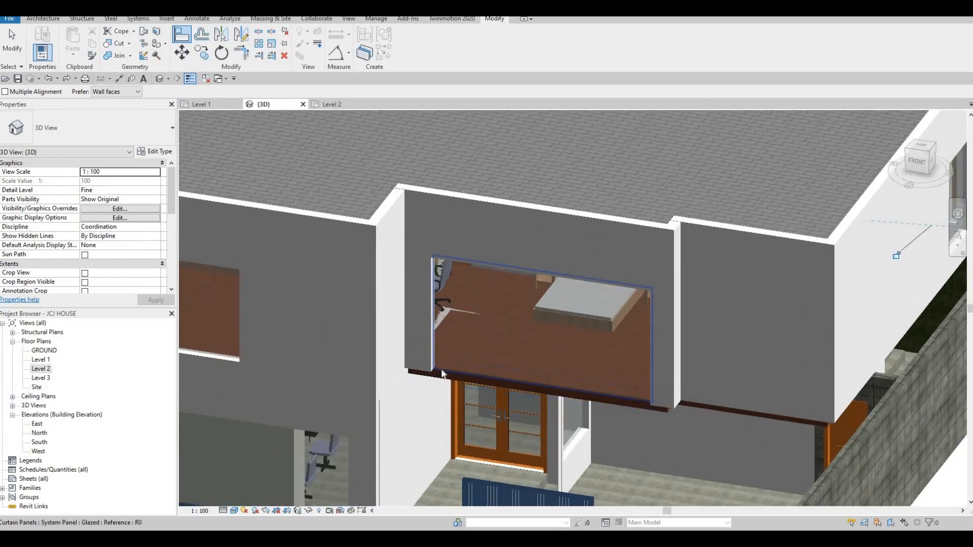
{"action": "key", "text": "Escape"}
{"action": "key", "text": "Escape"}
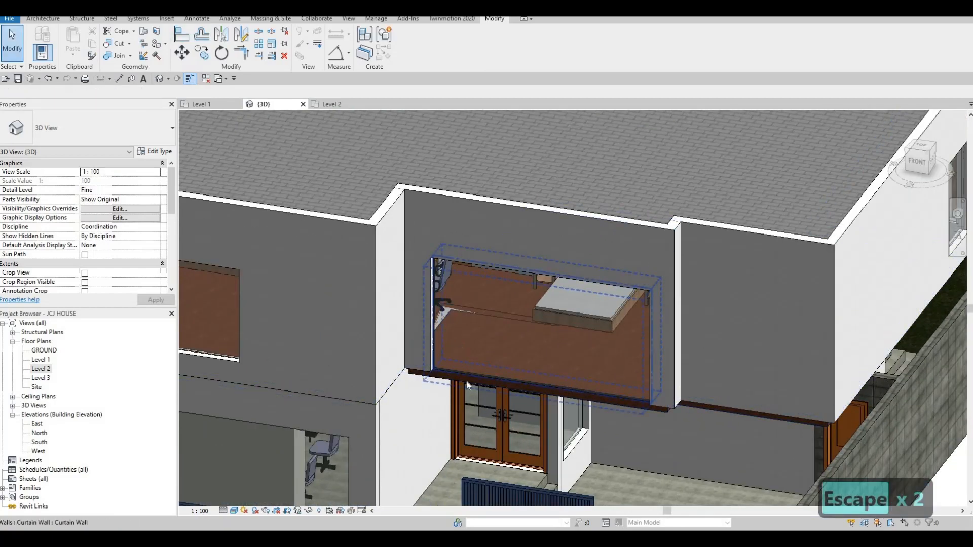
{"action": "middle_click_drag", "start_coordinate": [476, 352], "coordinate": [476, 352], "text": "shift"}
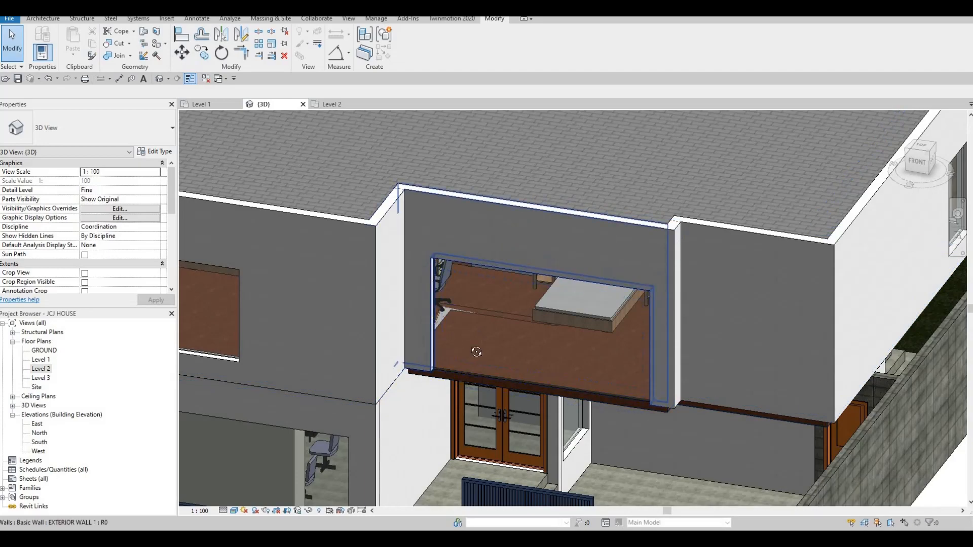
{"action": "middle_click_drag", "start_coordinate": [585, 336], "coordinate": [552, 290], "text": "shift"}
{"action": "scroll", "coordinate": [551, 290], "scroll_direction": "down", "scroll_amount": 5}
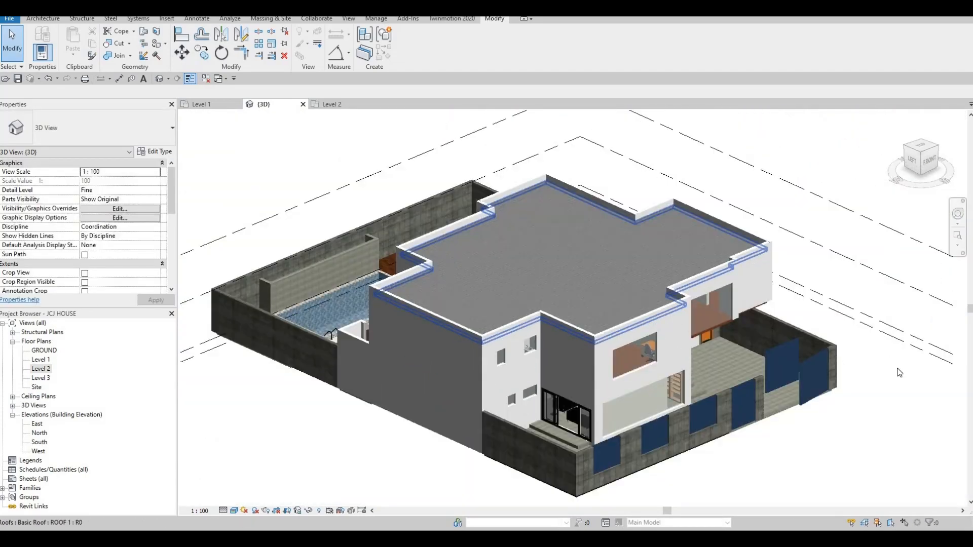
{"action": "middle_click_drag", "start_coordinate": [355, 349], "coordinate": [706, 294], "text": "shift"}
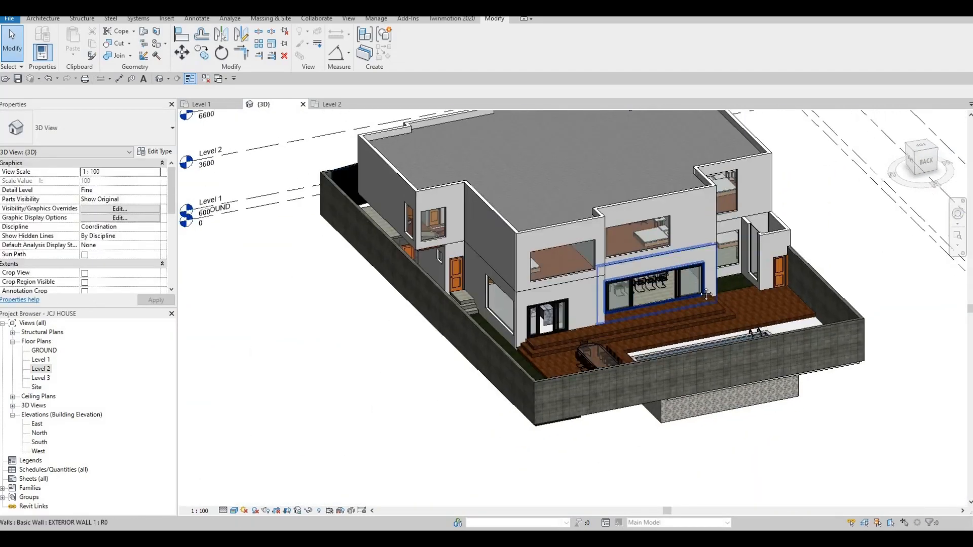
{"action": "scroll", "coordinate": [706, 294], "scroll_direction": "up", "scroll_amount": 4}
{"action": "key", "text": "a"}
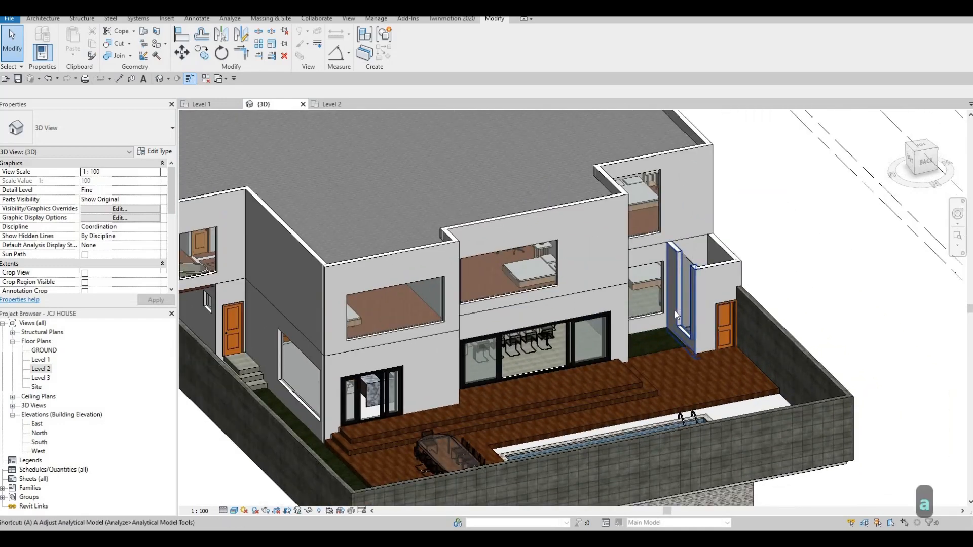
{"action": "key", "text": "Escape"}
{"action": "key", "text": "Escape"}
{"action": "key", "text": "a"}
{"action": "key", "text": "l"}
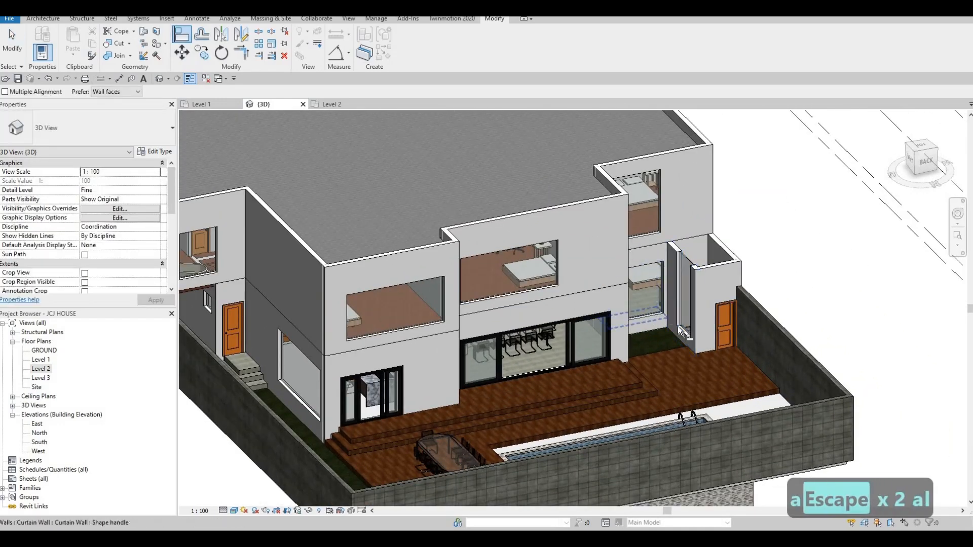
{"action": "left_click", "coordinate": [678, 328]}
{"action": "key", "text": "Escape"}
{"action": "key", "text": "Escape"}
Start a ROOF 1 footprint for the roofless rear bathroom in the Level 1 floor plan, with Level 2 as its base level
{"action": "middle_click_drag", "start_coordinate": [657, 297], "coordinate": [684, 325], "text": "shift"}
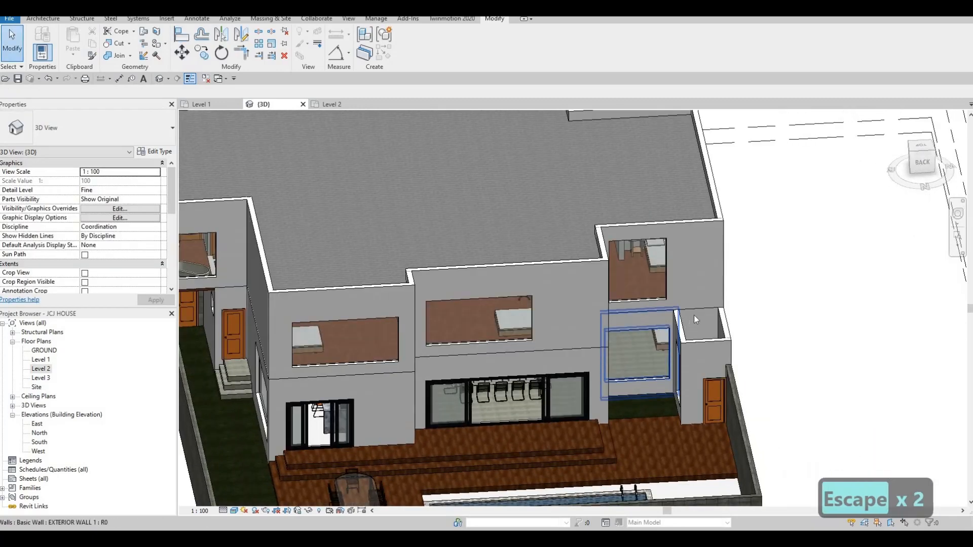
{"action": "scroll", "coordinate": [695, 315], "scroll_direction": "up", "scroll_amount": 2}
{"action": "scroll", "coordinate": [577, 327], "scroll_direction": "up", "scroll_amount": 3}
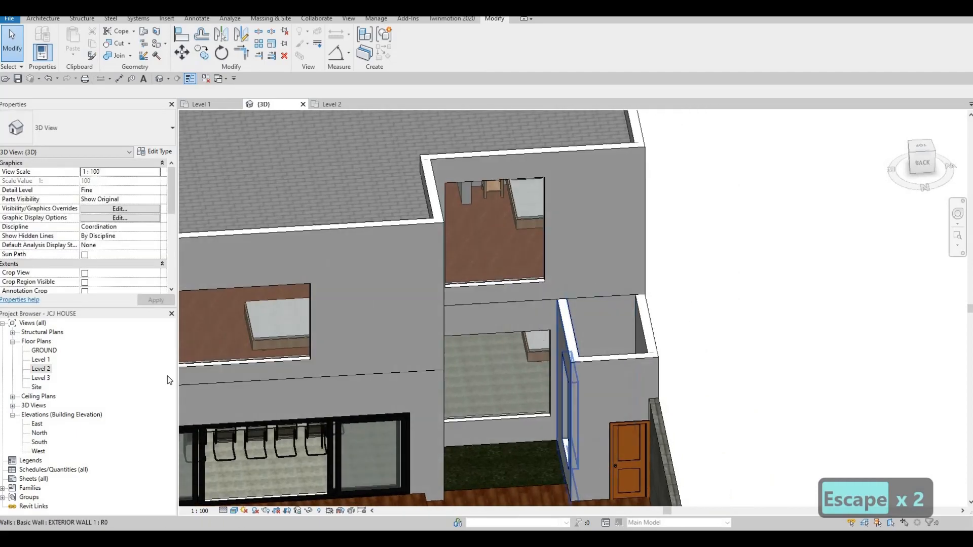
{"action": "double_click", "coordinate": [41, 359]}
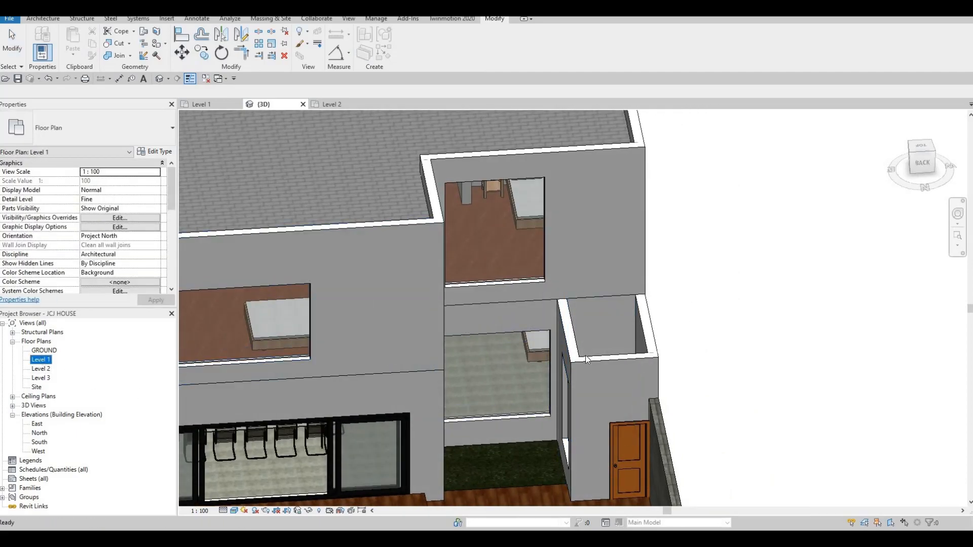
{"action": "middle_click_drag", "start_coordinate": [542, 401], "coordinate": [474, 287]}
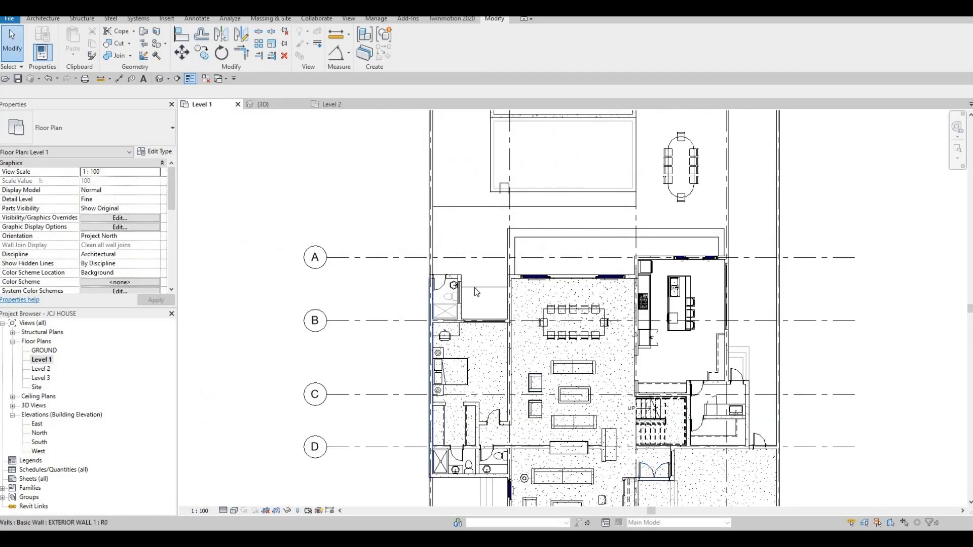
{"action": "scroll", "coordinate": [474, 287], "scroll_direction": "up", "scroll_amount": 5}
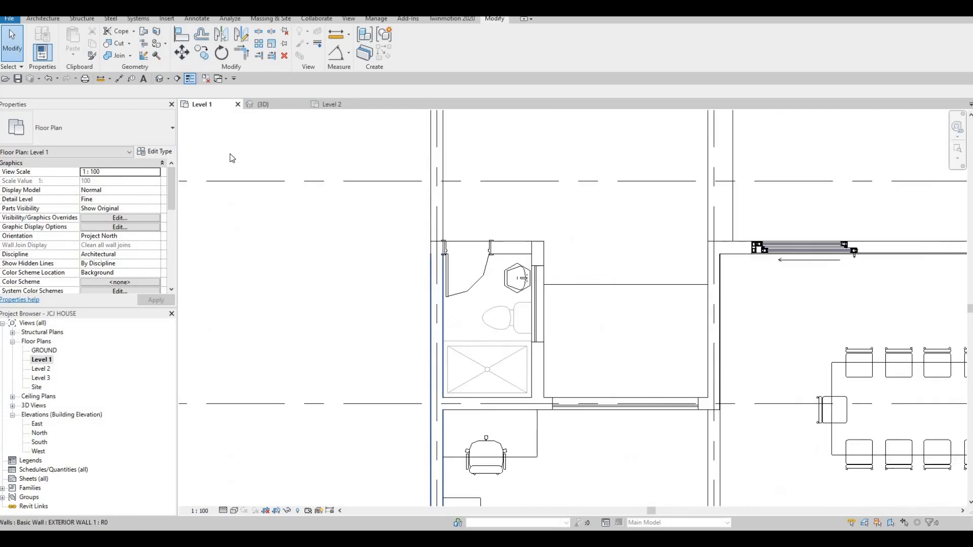
{"action": "left_click", "coordinate": [43, 18]}
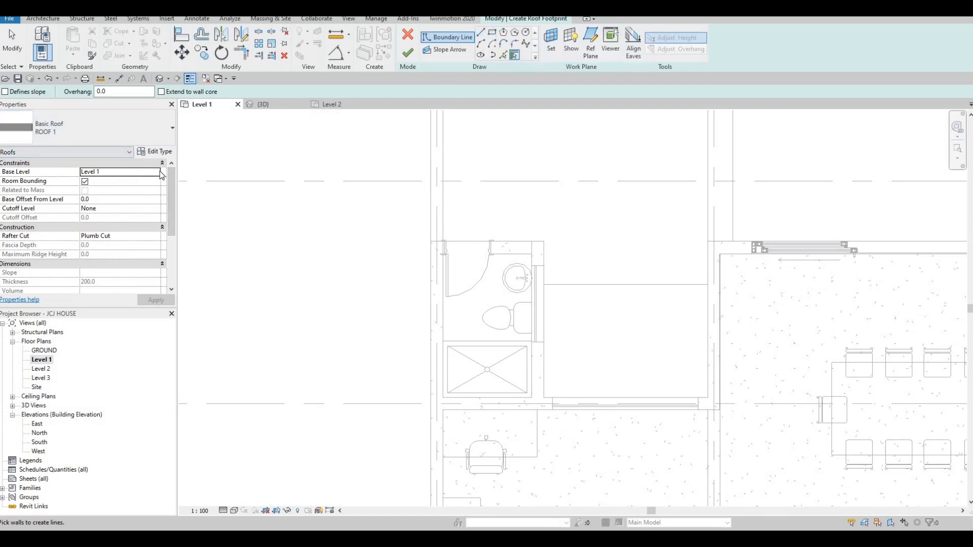
{"action": "left_click", "coordinate": [116, 171]}
{"action": "left_click", "coordinate": [93, 196]}
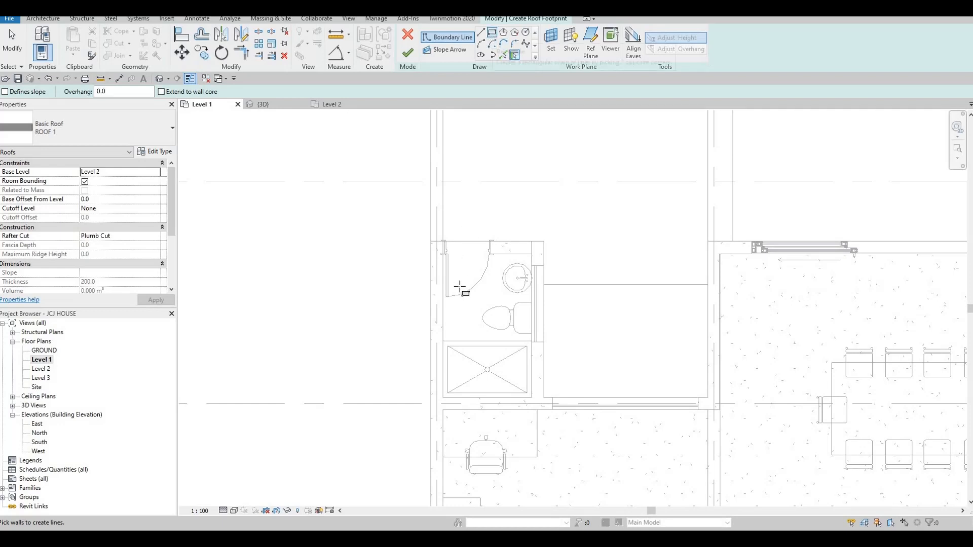
Sketch a rectangular roof boundary of 1440 by 2335 mm along the rear bathroom's inner wall faces and finish the roof
{"action": "scroll", "coordinate": [636, 219], "scroll_direction": "up", "scroll_amount": 5}
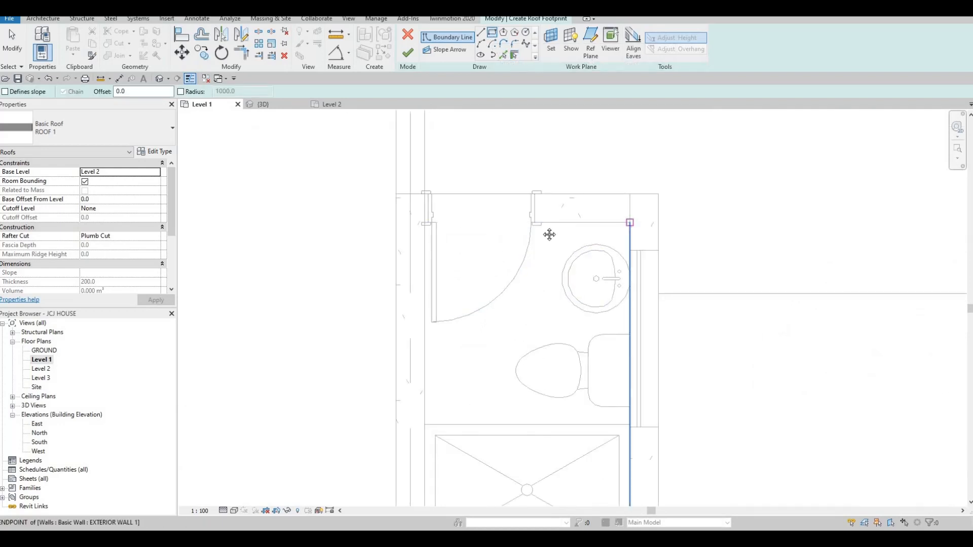
{"action": "left_click", "coordinate": [629, 223]}
{"action": "middle_click_drag", "start_coordinate": [476, 376], "coordinate": [499, 216]}
{"action": "scroll", "coordinate": [453, 405], "scroll_direction": "up", "scroll_amount": 1}
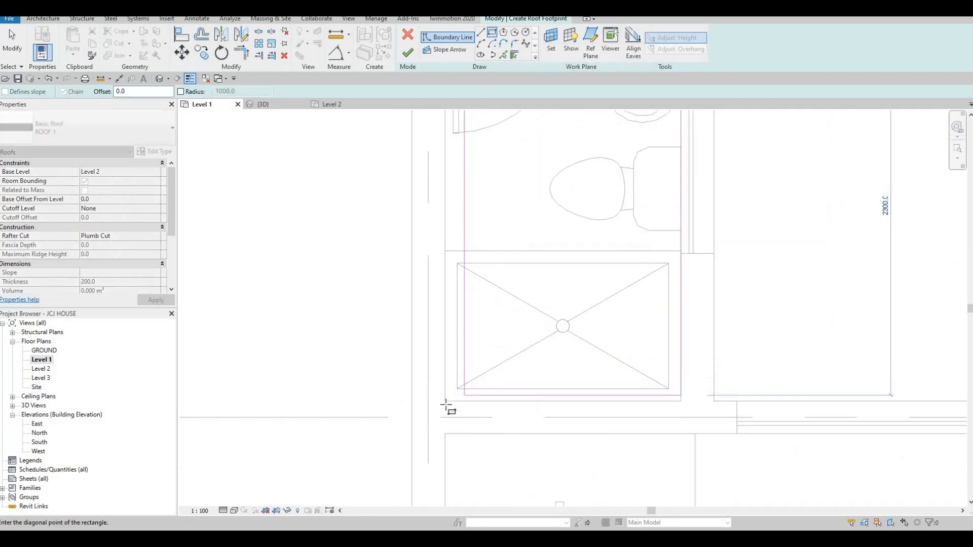
{"action": "left_click", "coordinate": [493, 363]}
{"action": "scroll", "coordinate": [458, 126], "scroll_direction": "down", "scroll_amount": 2}
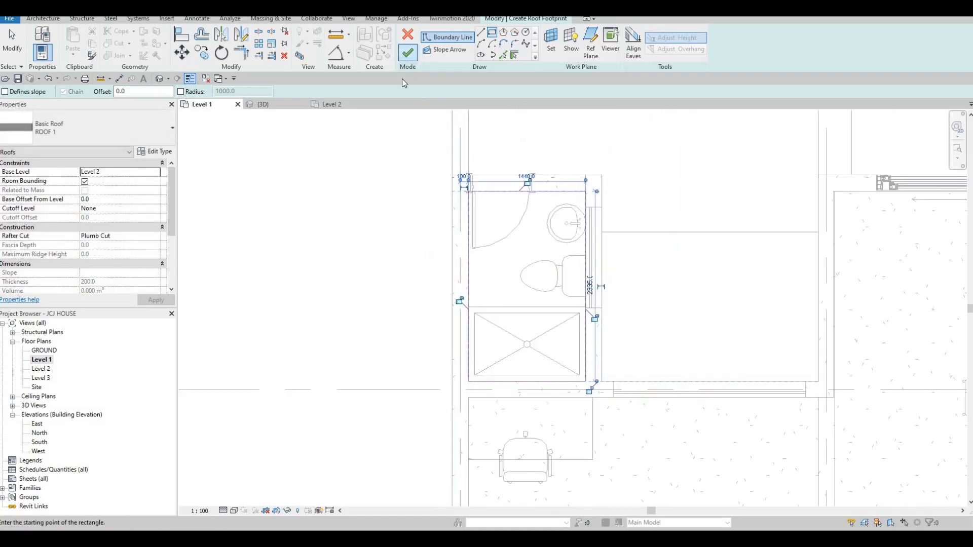
{"action": "left_click", "coordinate": [408, 52]}
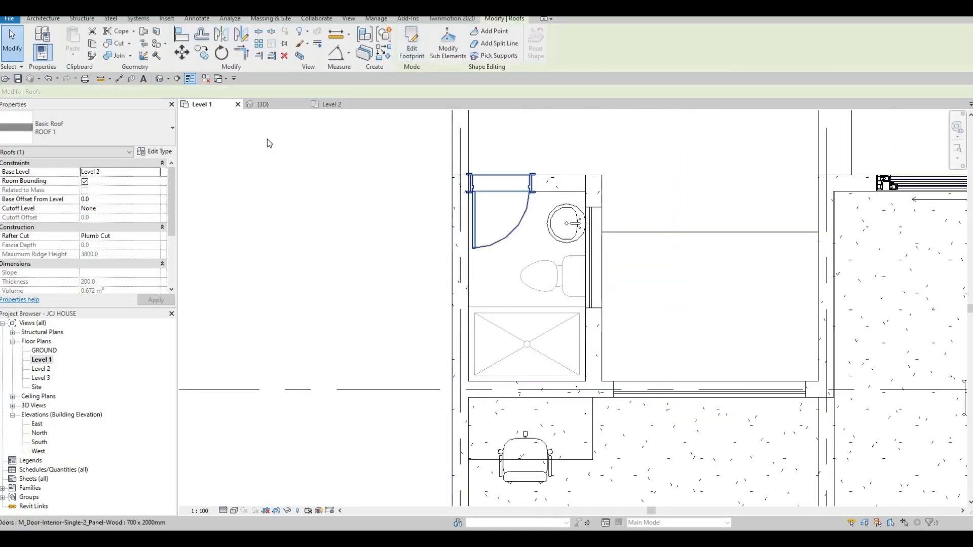
{"action": "key", "text": "Escape"}
Try to raise the rear bathroom's two exterior walls in the 3D view with a top offset of 600
{"action": "left_click", "coordinate": [268, 106]}
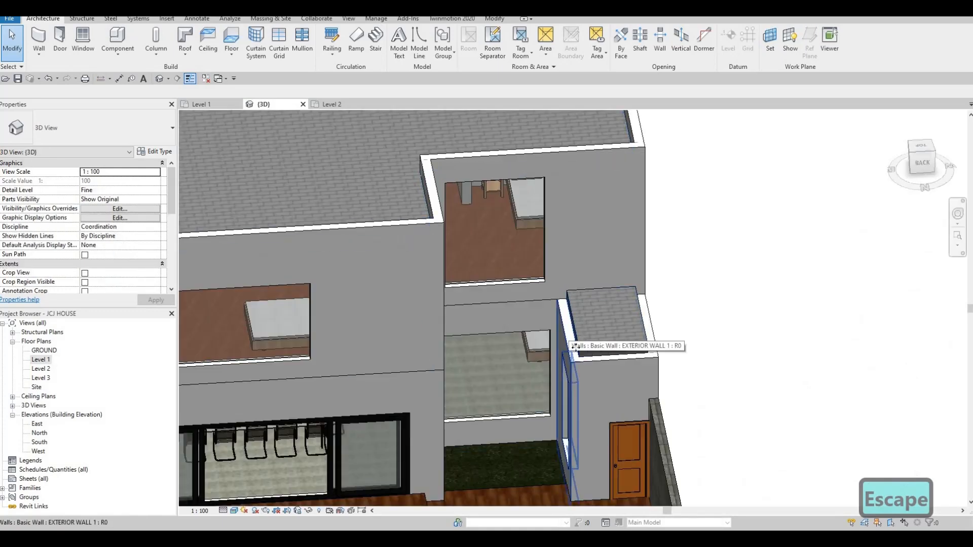
{"action": "left_click", "coordinate": [595, 359]}
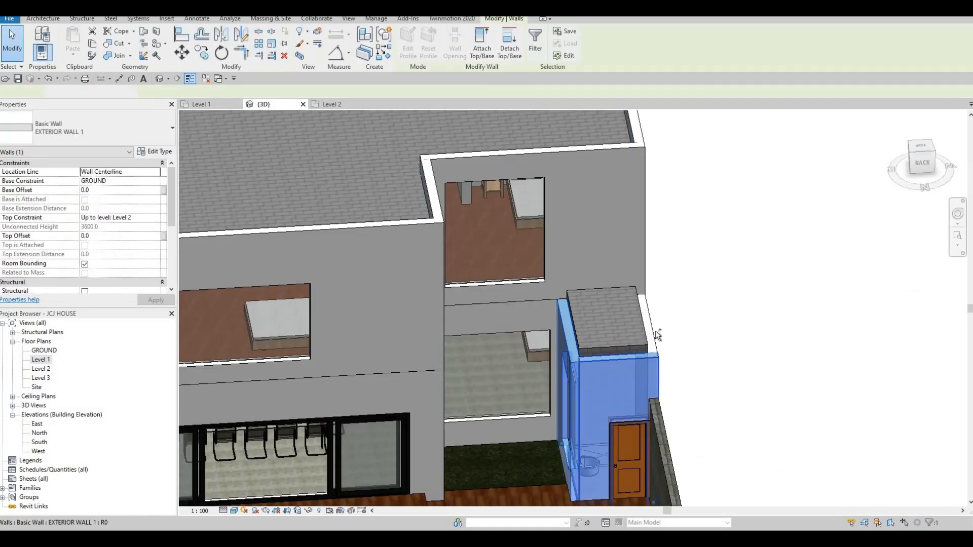
{"action": "left_click", "coordinate": [642, 354], "text": "ctrl"}
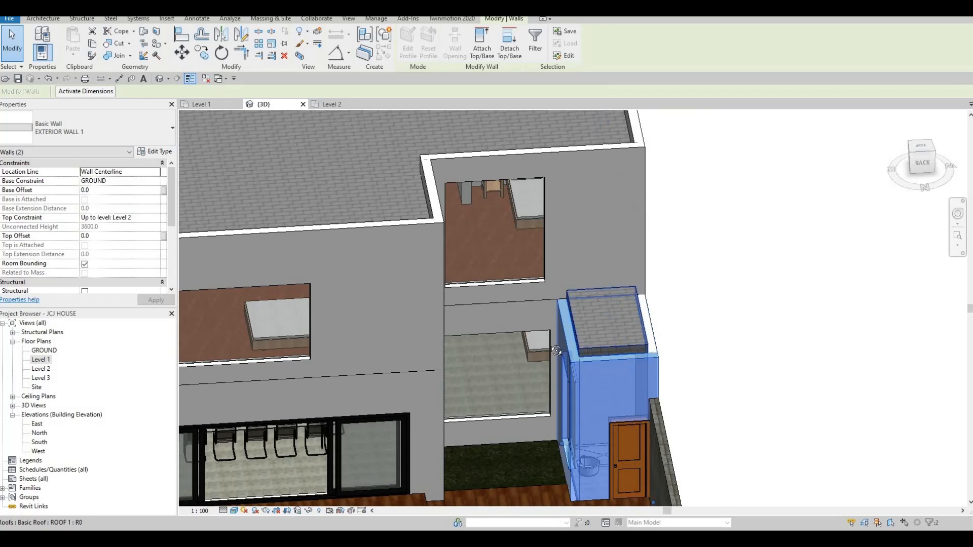
{"action": "middle_click_drag", "start_coordinate": [553, 348], "coordinate": [481, 317], "text": "shift"}
{"action": "middle_click_drag", "start_coordinate": [571, 312], "coordinate": [532, 286]}
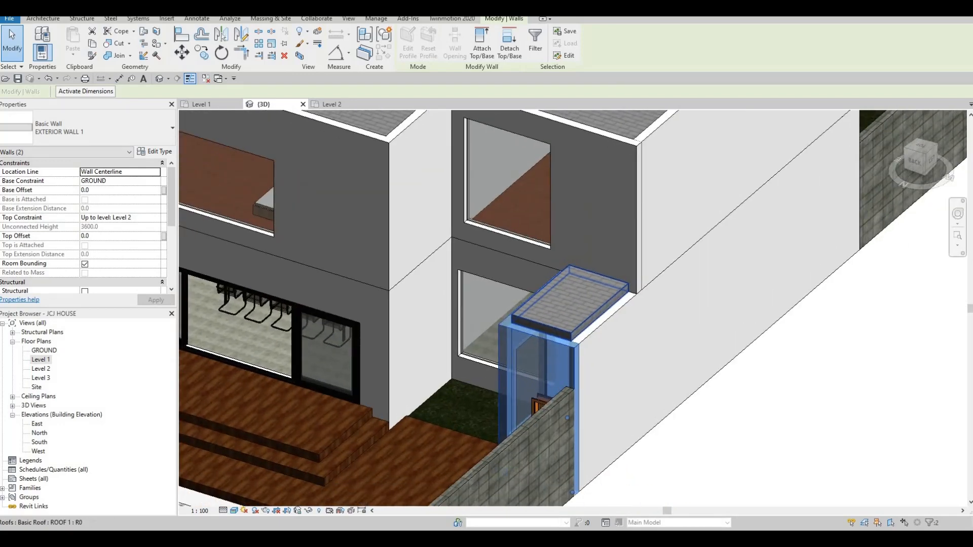
{"action": "left_click", "coordinate": [101, 234]}
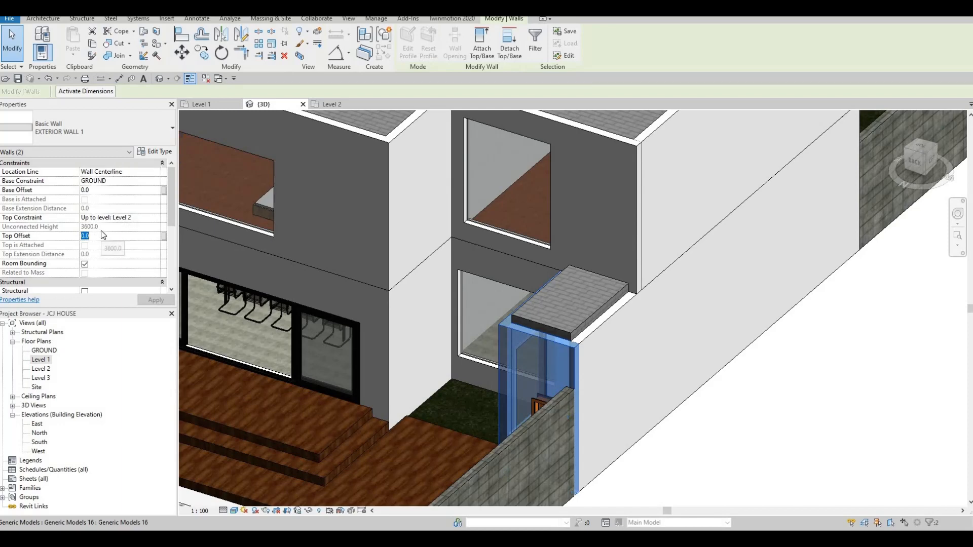
{"action": "type", "text": "600"}
{"action": "key", "text": "Return"}
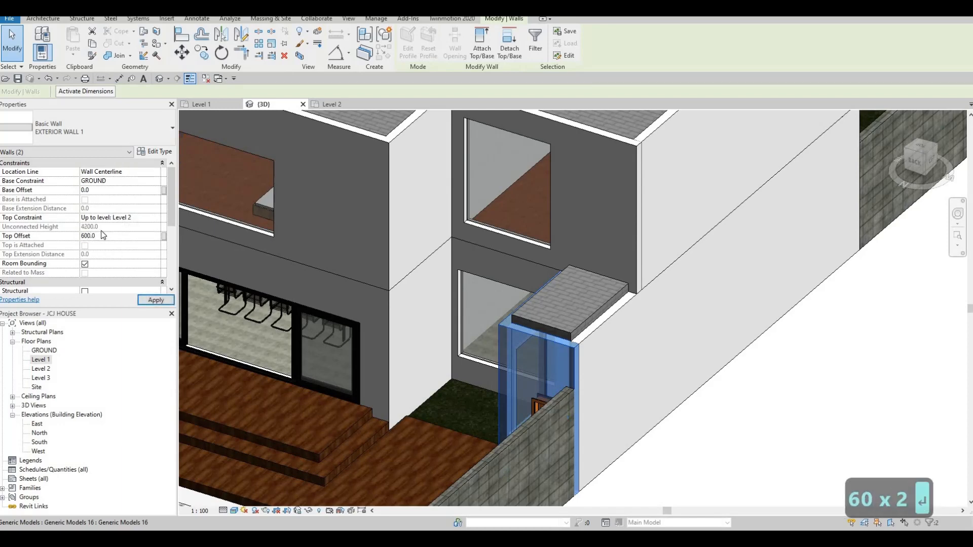
{"action": "key", "text": "Escape"}
{"action": "key", "text": "Escape"}
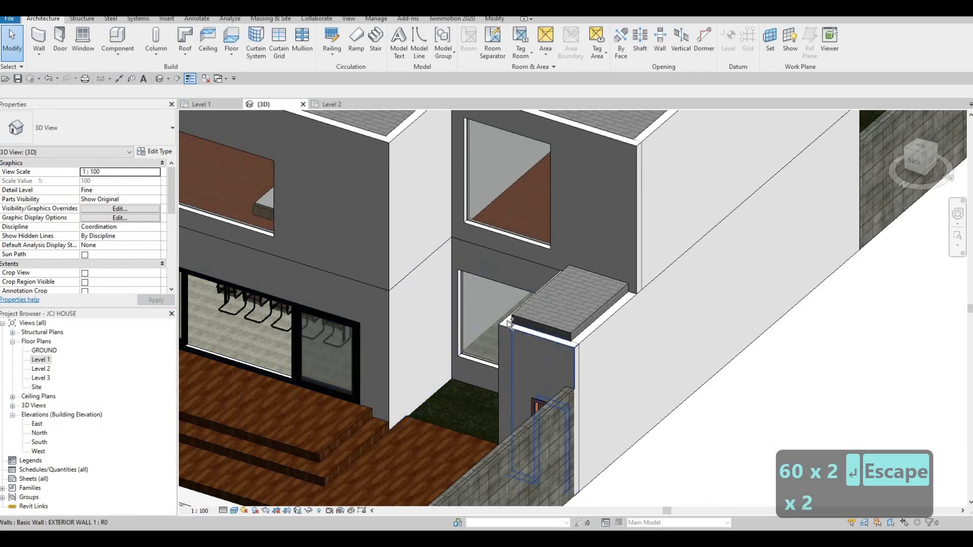
Raise the rear bathroom's two exterior walls by setting their top offset above Level 2 to 600
{"action": "left_click", "coordinate": [506, 325]}
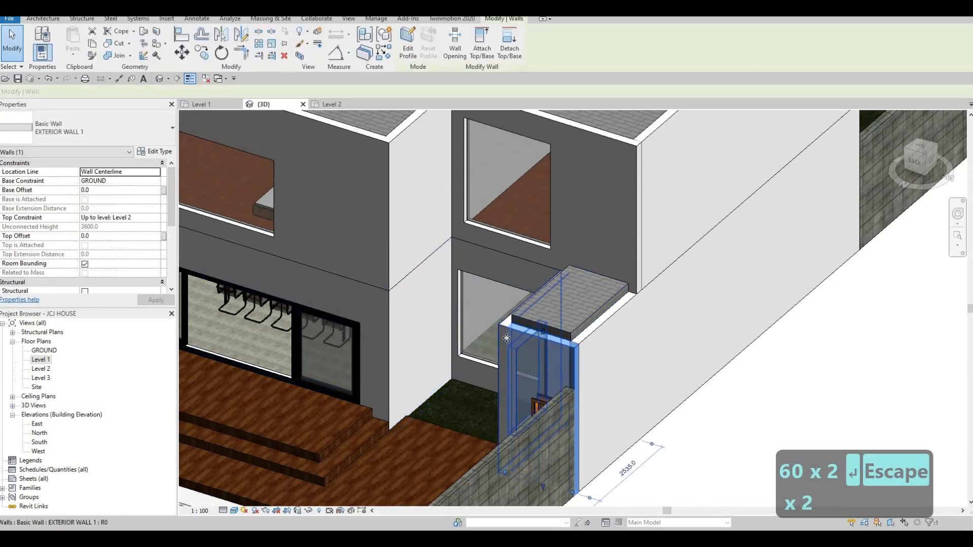
{"action": "middle_click_drag", "start_coordinate": [557, 368], "coordinate": [491, 336], "text": "shift"}
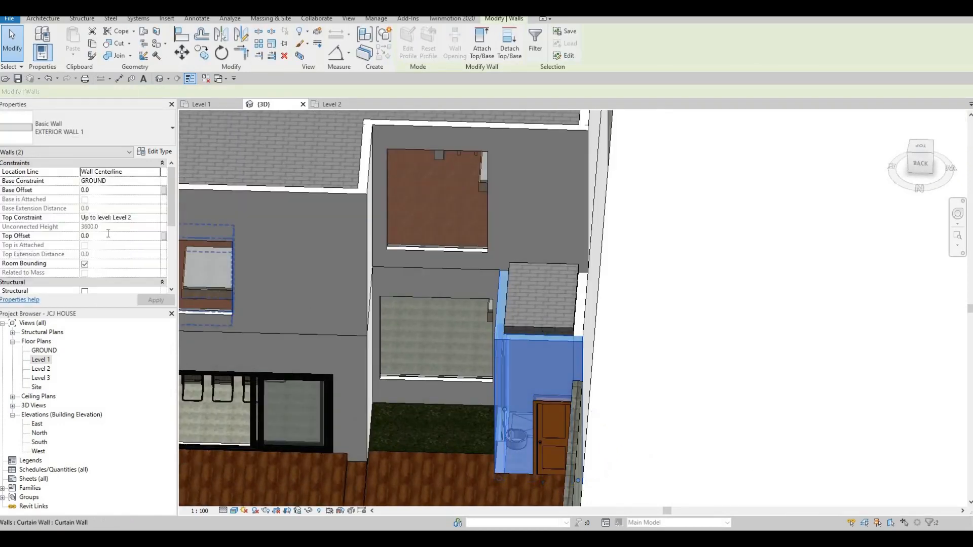
{"action": "type", "text": "600"}
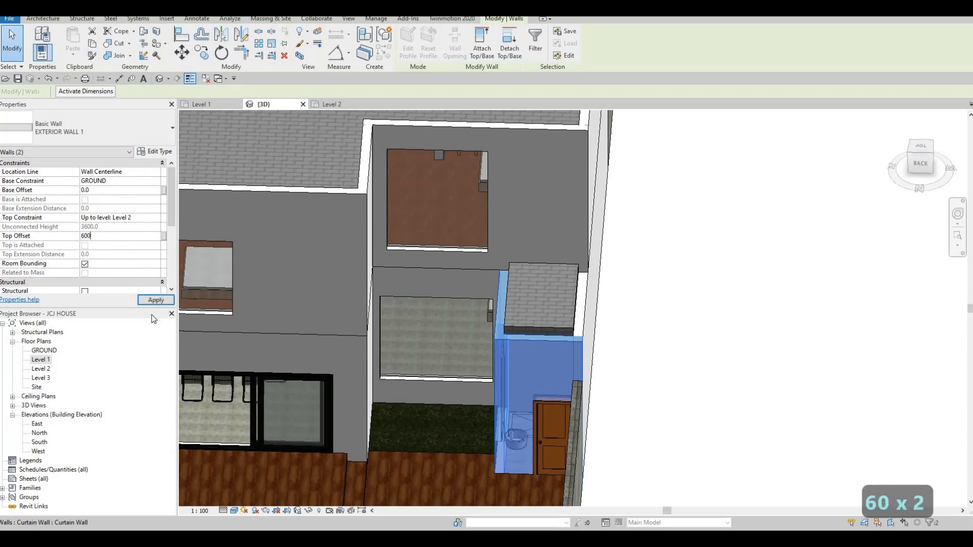
{"action": "left_click", "coordinate": [150, 301]}
{"action": "key", "text": "Escape"}
{"action": "key", "text": "Escape"}
{"action": "key", "text": "Escape"}
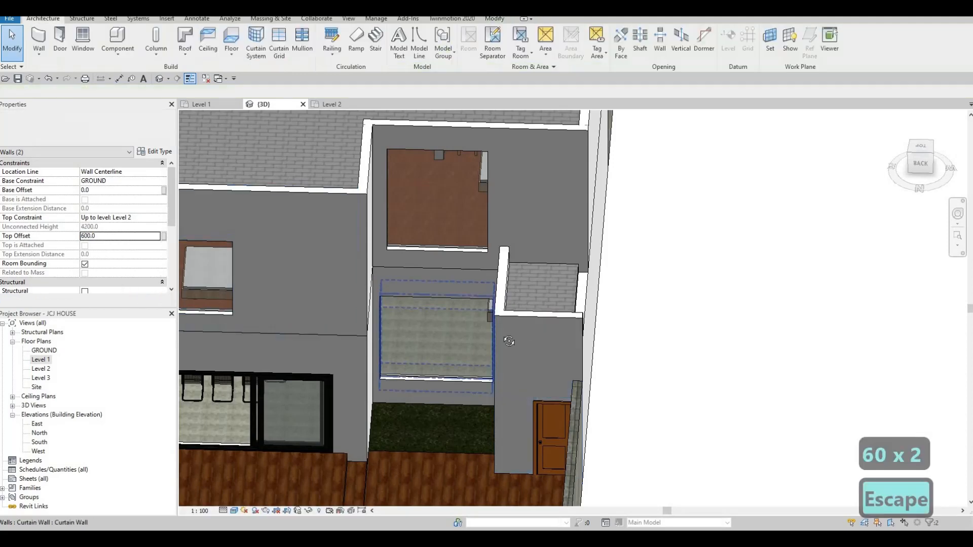
{"action": "middle_click_drag", "start_coordinate": [558, 336], "coordinate": [619, 330], "text": "shift"}
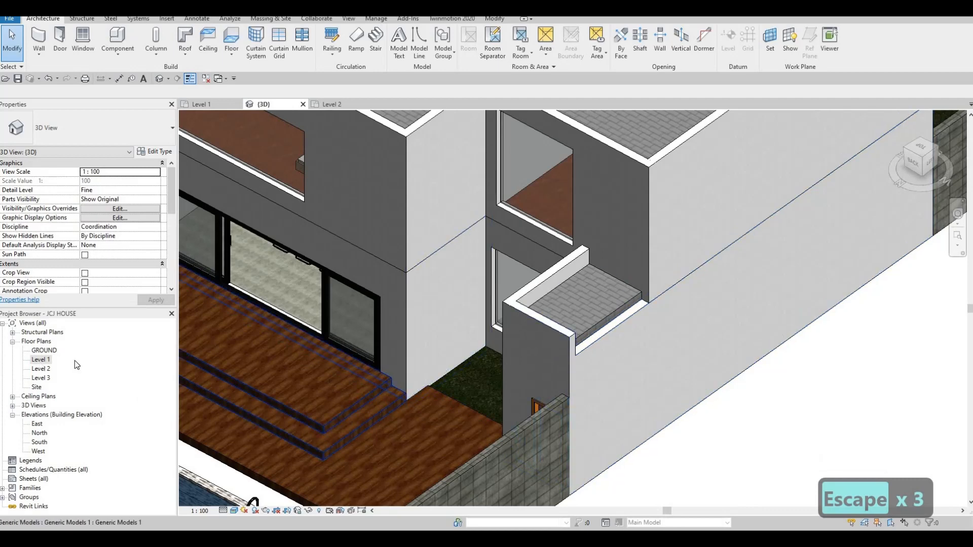
Split the long exterior side wall in the Level 1 floor plan where the rear bathroom meets the bedroom wall
{"action": "double_click", "coordinate": [41, 359]}
{"action": "scroll", "coordinate": [487, 312], "scroll_direction": "up", "scroll_amount": 2}
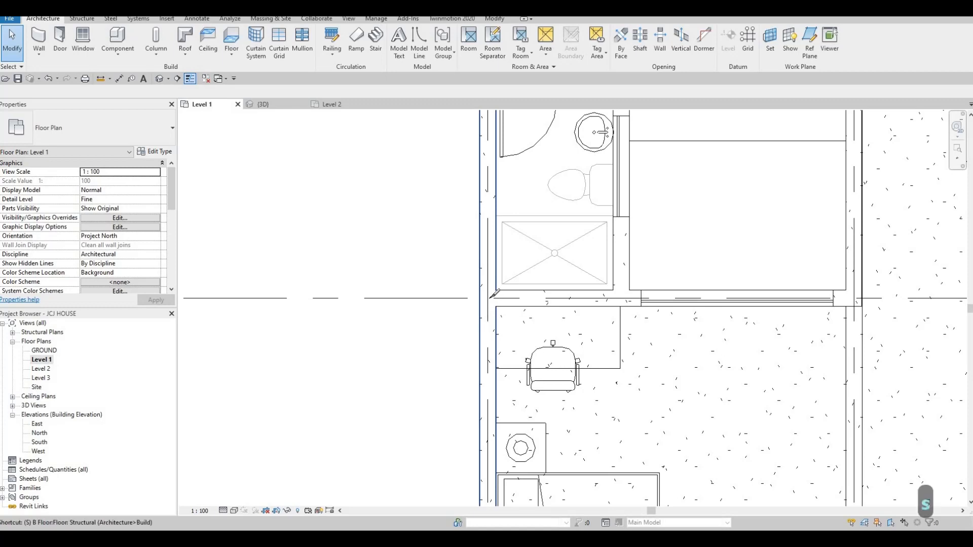
{"action": "scroll", "coordinate": [496, 289], "scroll_direction": "up", "scroll_amount": 2}
{"action": "key", "text": "l"}
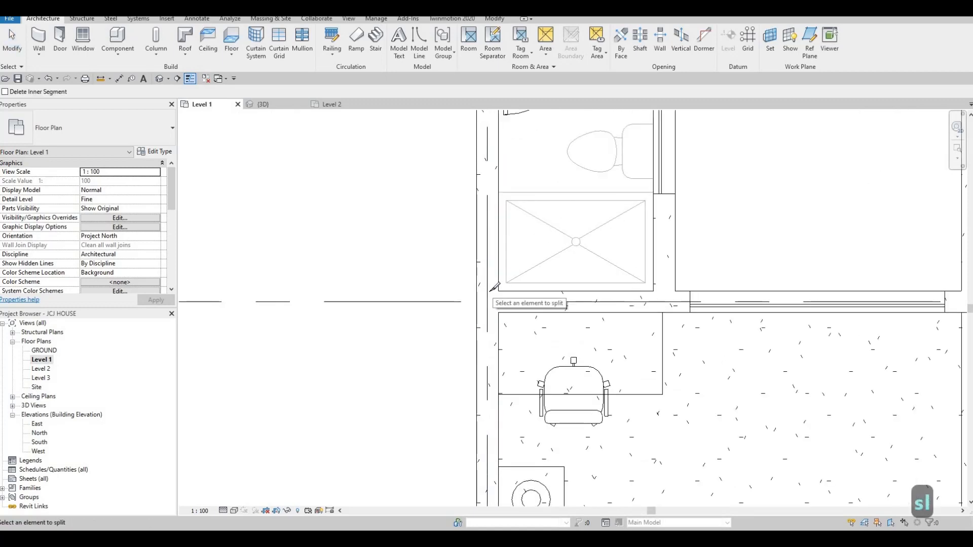
{"action": "key", "text": "Escape"}
{"action": "key", "text": "Escape"}
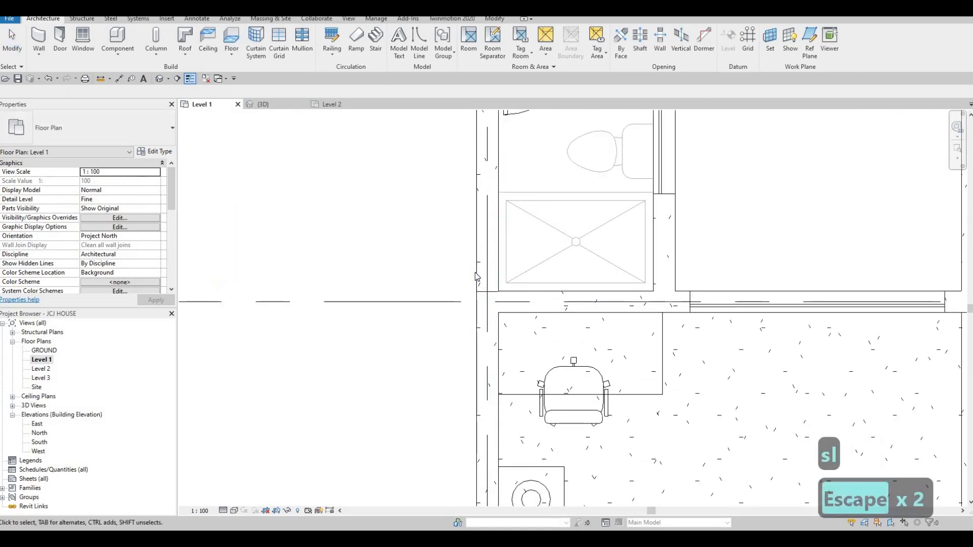
Set the top offset of the split side-wall segment along the bathroom to 600 and return to the 3D view
{"action": "left_click", "coordinate": [476, 276]}
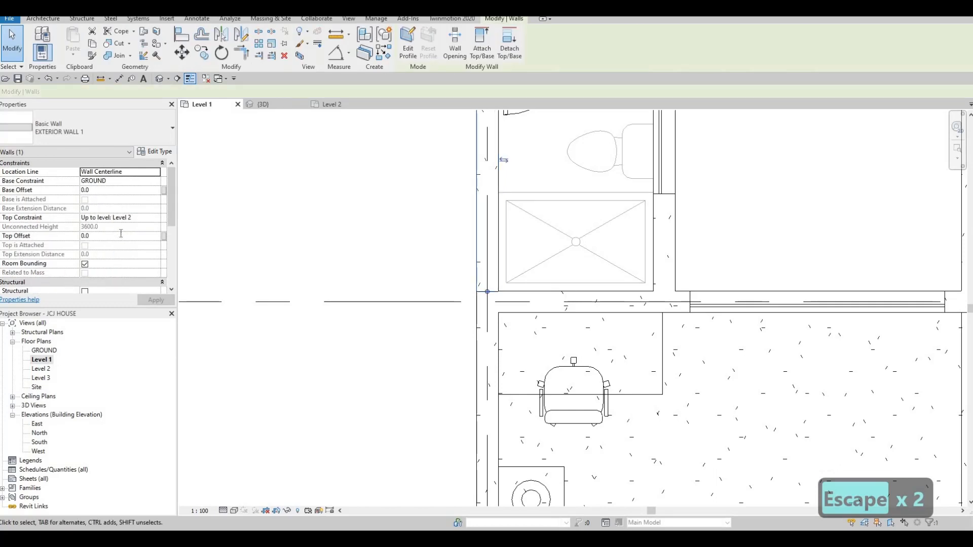
{"action": "type", "text": "600"}
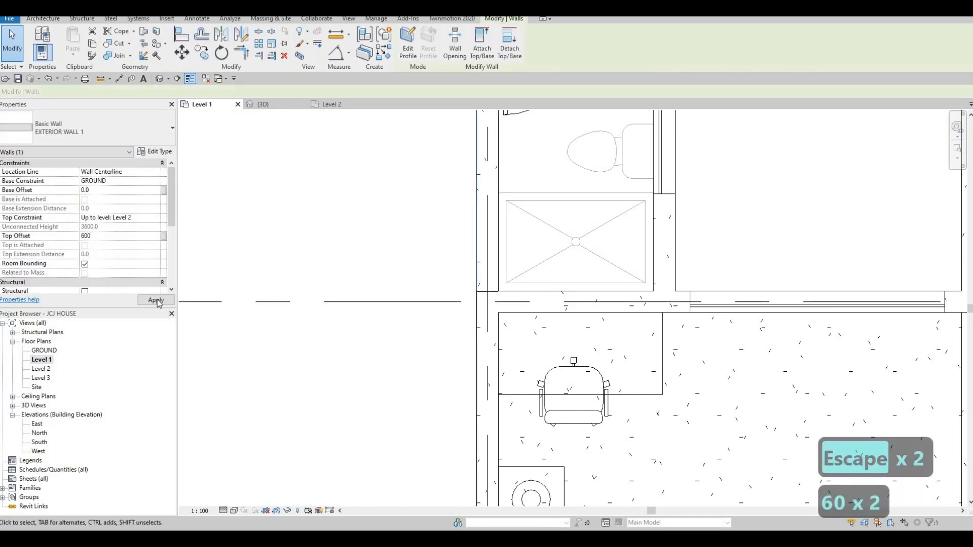
{"action": "left_click", "coordinate": [155, 300]}
{"action": "key", "text": "Escape"}
{"action": "key", "text": "Escape"}
{"action": "left_click", "coordinate": [265, 104]}
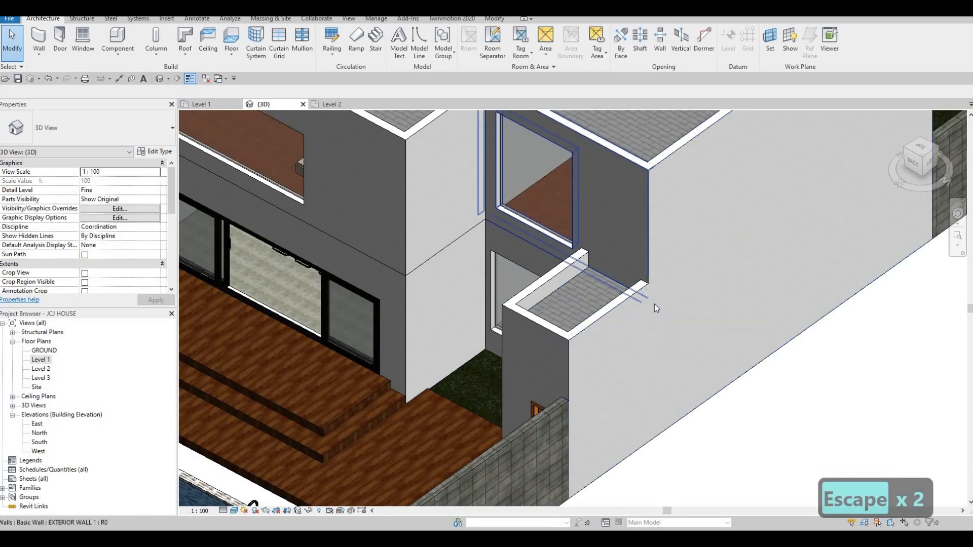
Examine the bathroom parapet's junction with the side wall, then the house's front facade and entrance area in 3D
{"action": "left_click", "coordinate": [656, 303]}
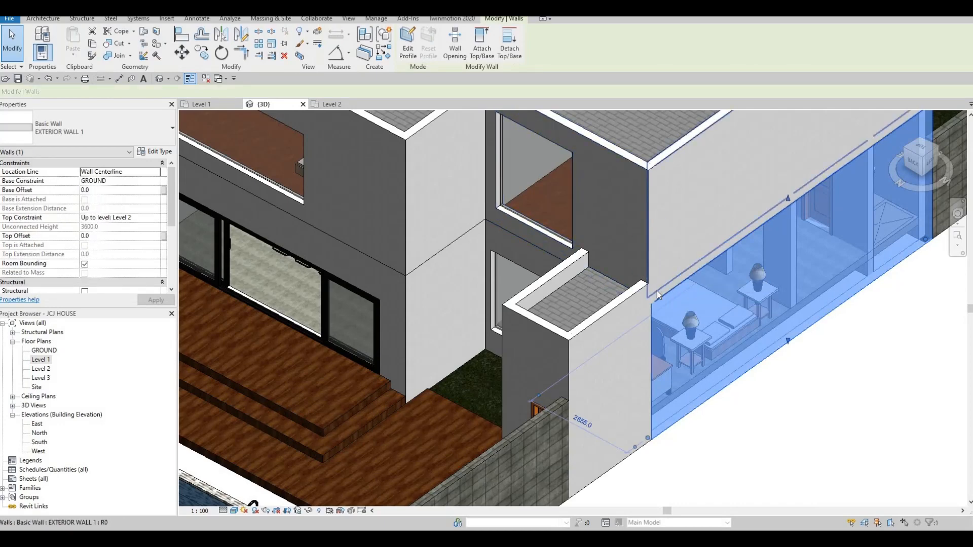
{"action": "middle_click_drag", "start_coordinate": [651, 299], "coordinate": [652, 310]}
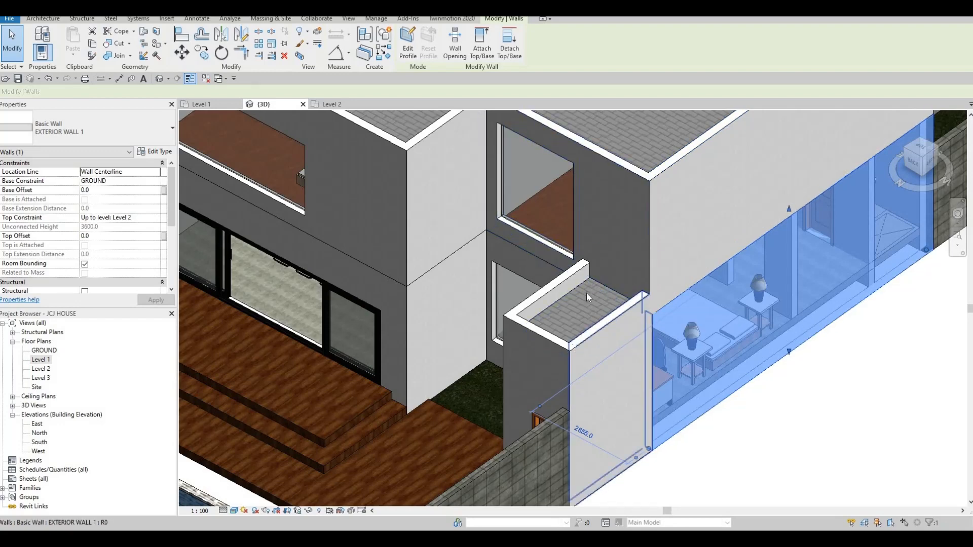
{"action": "scroll", "coordinate": [586, 293], "scroll_direction": "down", "scroll_amount": 2}
{"action": "key", "text": "Escape"}
{"action": "middle_click_drag", "start_coordinate": [622, 284], "coordinate": [682, 290], "text": "shift"}
{"action": "key", "text": "Escape"}
{"action": "scroll", "coordinate": [608, 273], "scroll_direction": "down", "scroll_amount": 2}
{"action": "middle_click_drag", "start_coordinate": [552, 266], "coordinate": [562, 324], "text": "shift"}
{"action": "scroll", "coordinate": [503, 279], "scroll_direction": "up", "scroll_amount": 5}
{"action": "middle_click_drag", "start_coordinate": [502, 279], "coordinate": [549, 246], "text": "shift"}
{"action": "scroll", "coordinate": [526, 222], "scroll_direction": "down", "scroll_amount": 2}
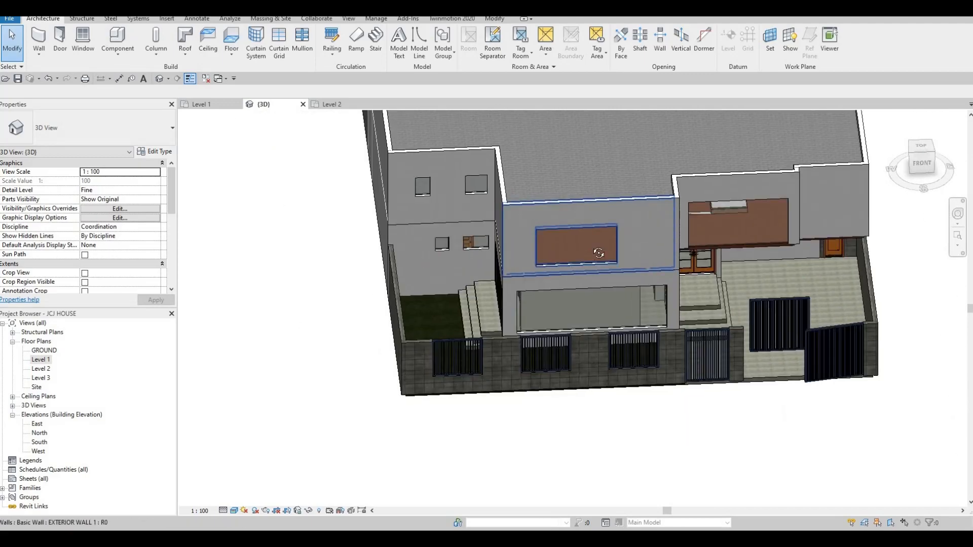
{"action": "middle_click_drag", "start_coordinate": [671, 212], "coordinate": [559, 220], "text": "shift"}
{"action": "middle_click_drag", "start_coordinate": [644, 258], "coordinate": [663, 201]}
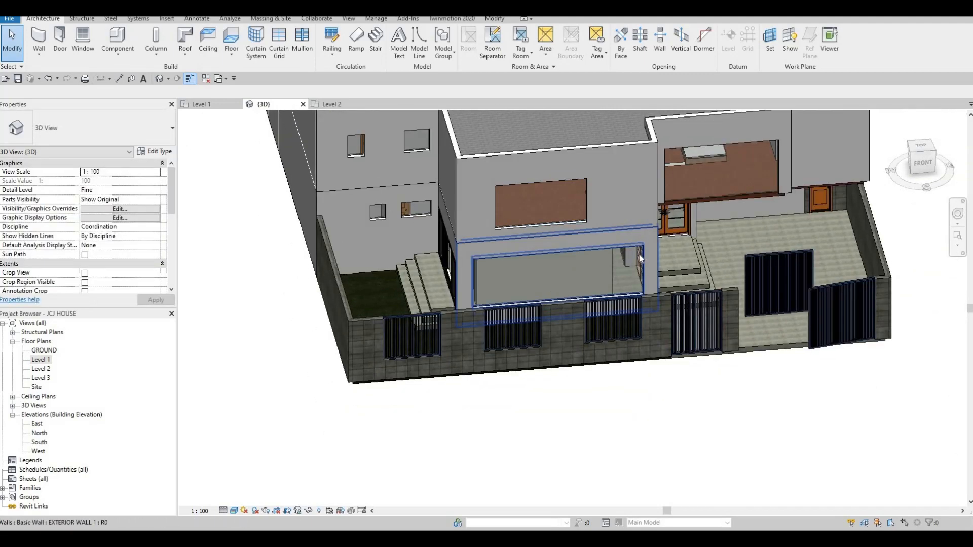
{"action": "middle_click_drag", "start_coordinate": [513, 230], "coordinate": [536, 199], "text": "shift"}
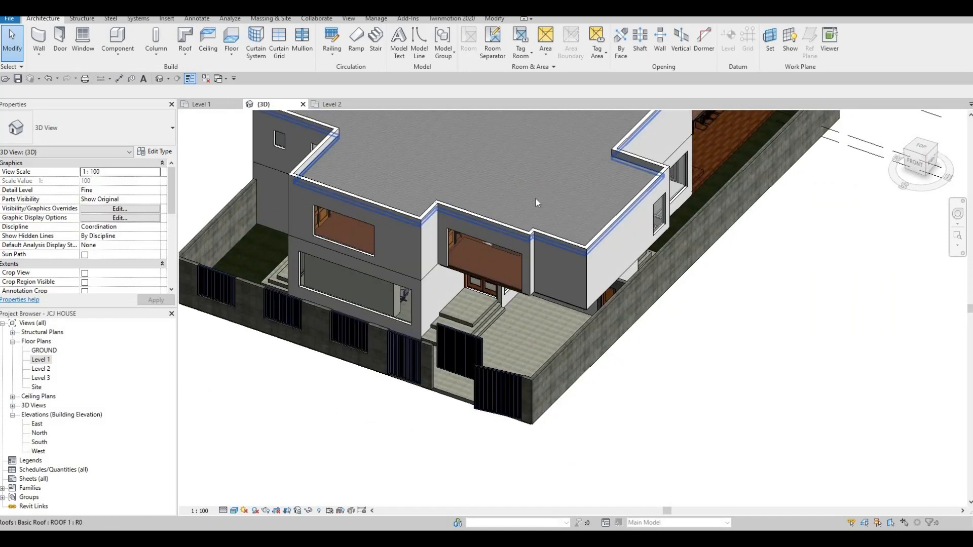
Start a floor in the Level 2 floor plan and duplicate the FLOOR 10 type as FLOOR 11
{"action": "double_click", "coordinate": [40, 369]}
{"action": "scroll", "coordinate": [499, 360], "scroll_direction": "up", "scroll_amount": 4}
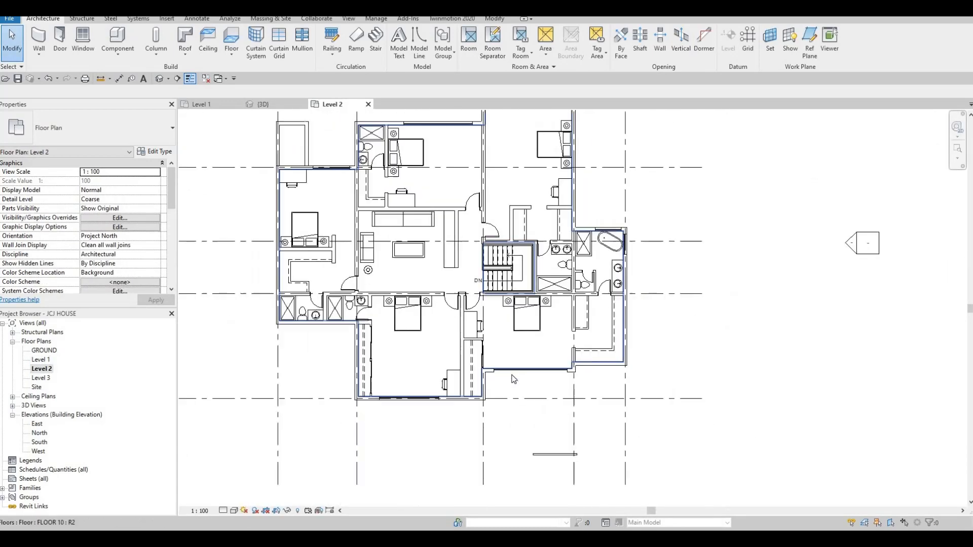
{"action": "scroll", "coordinate": [499, 360], "scroll_direction": "up", "scroll_amount": 3}
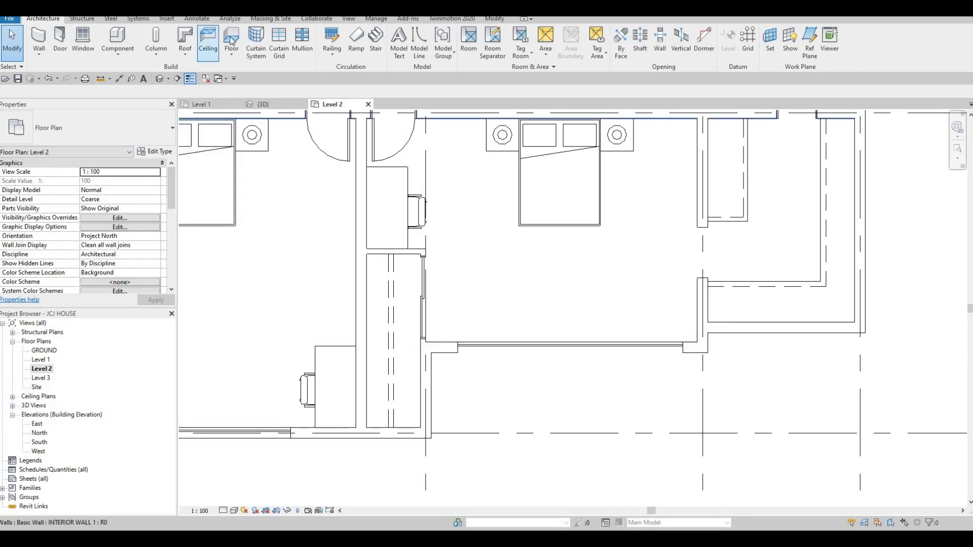
{"action": "scroll", "coordinate": [467, 215], "scroll_direction": "down", "scroll_amount": 2}
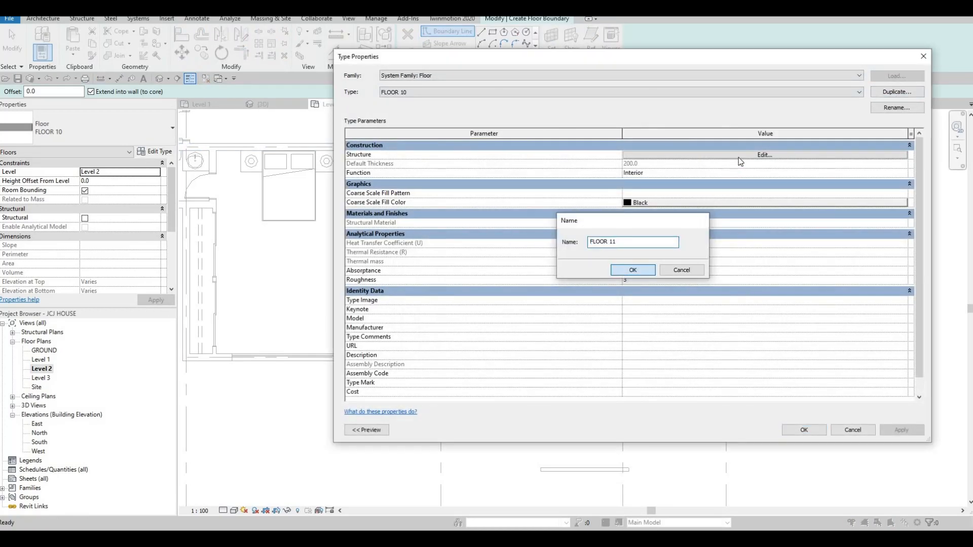
{"action": "left_click", "coordinate": [632, 269]}
Set the FLOOR 11 structure layer's material to Laminate, Ivory, Matte and accept the type settings
{"action": "left_click", "coordinate": [628, 154]}
{"action": "left_click", "coordinate": [595, 153]}
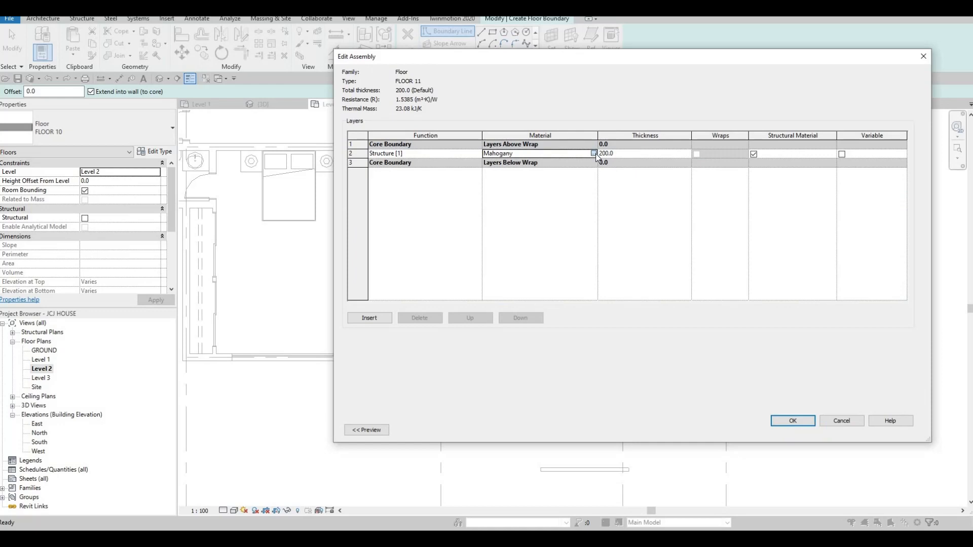
{"action": "left_click", "coordinate": [594, 153]}
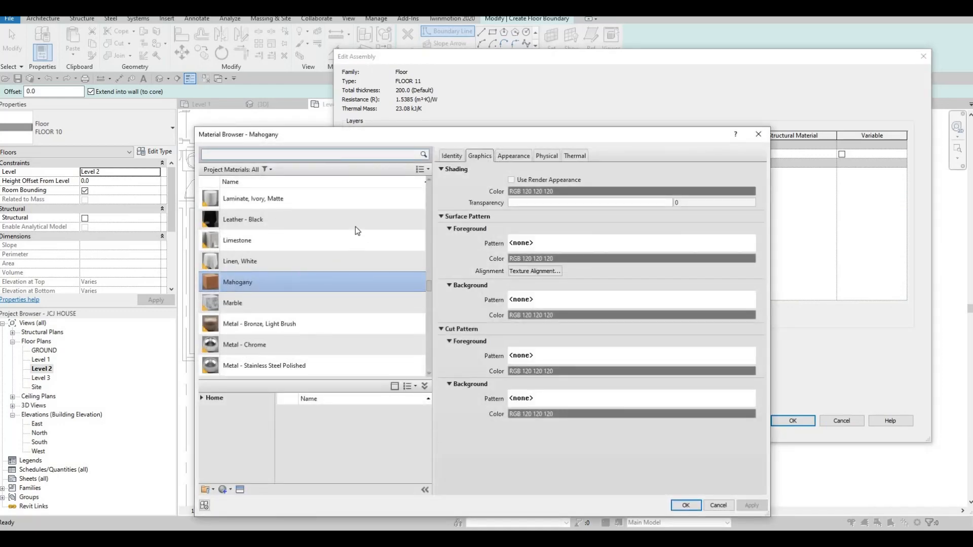
{"action": "left_click", "coordinate": [410, 199]}
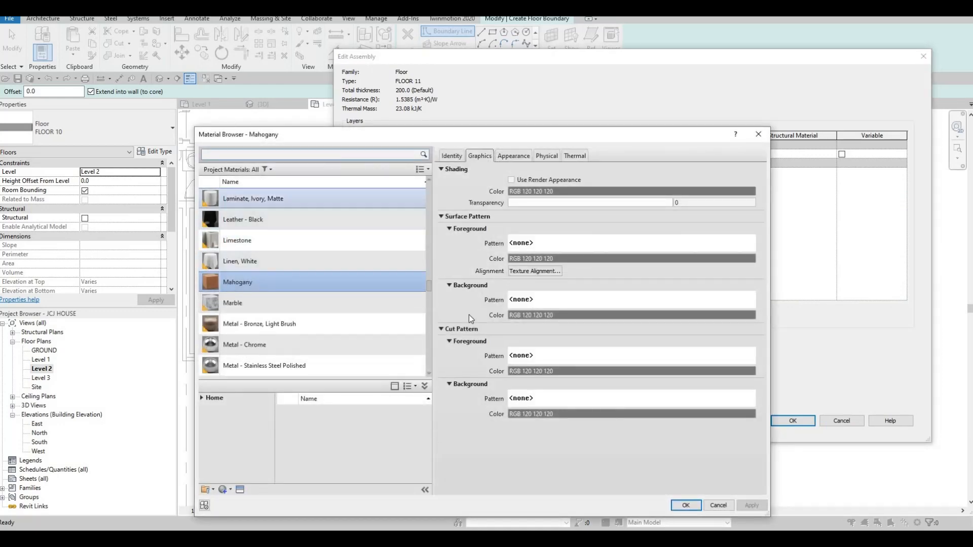
{"action": "left_click", "coordinate": [685, 505]}
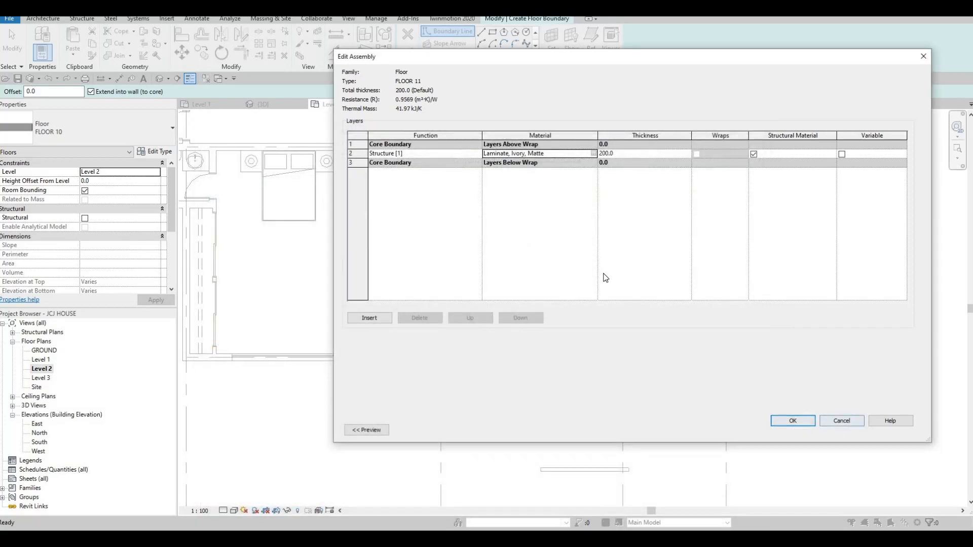
{"action": "key", "text": "Return"}
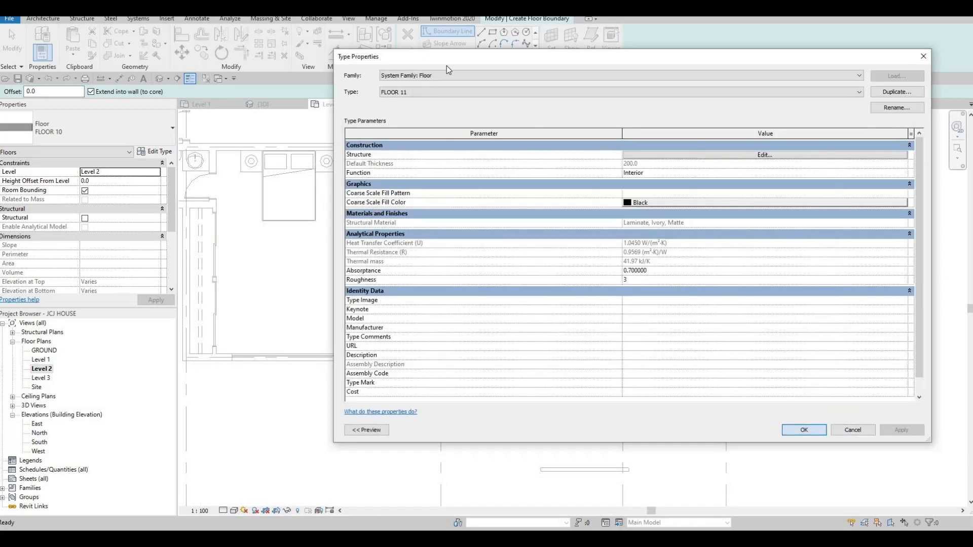
{"action": "key", "text": "Return"}
Sketch a rectangular floor boundary outside the front bedroom's window wall, reaching out to the neighbouring room's front wall face
{"action": "left_click", "coordinate": [492, 31]}
{"action": "scroll", "coordinate": [408, 294], "scroll_direction": "up", "scroll_amount": 1}
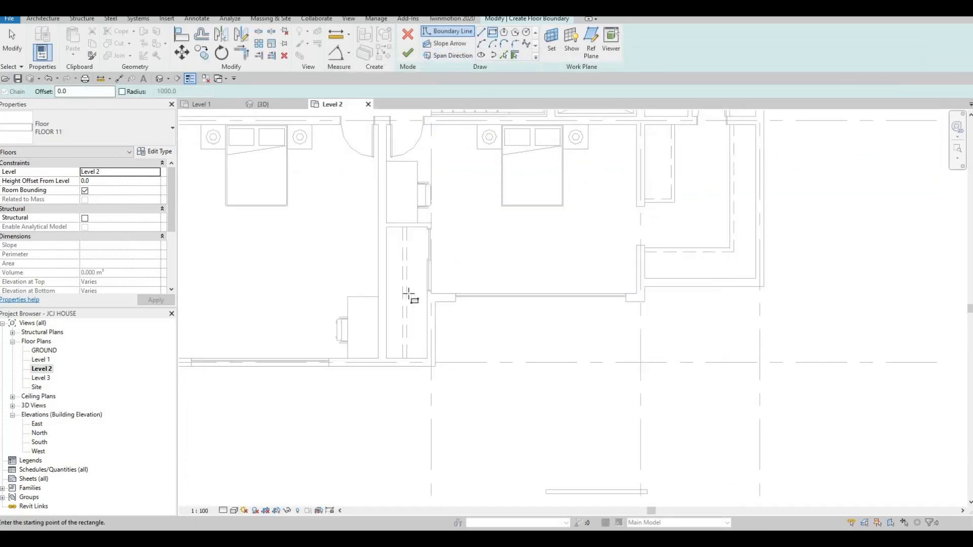
{"action": "scroll", "coordinate": [408, 295], "scroll_direction": "up", "scroll_amount": 2}
{"action": "left_click", "coordinate": [398, 287]}
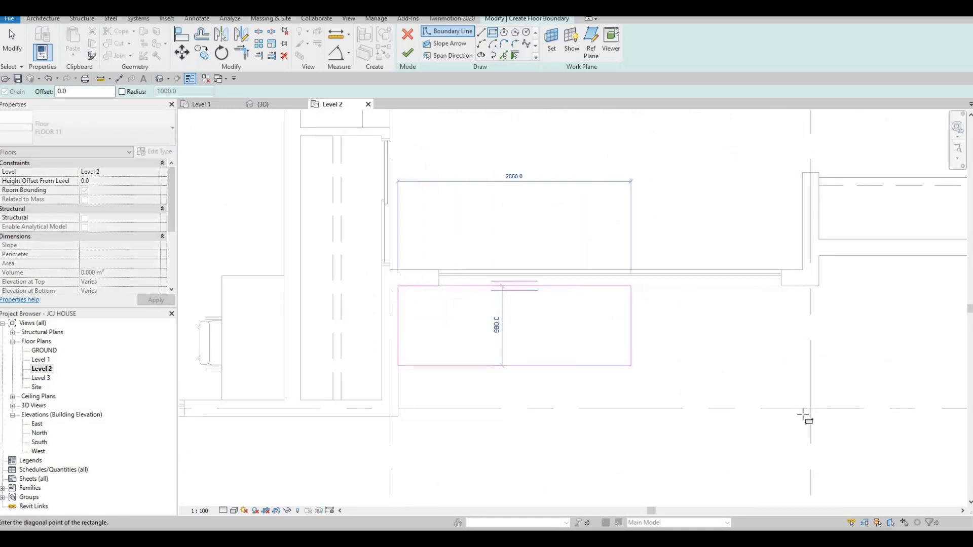
{"action": "left_click", "coordinate": [790, 393]}
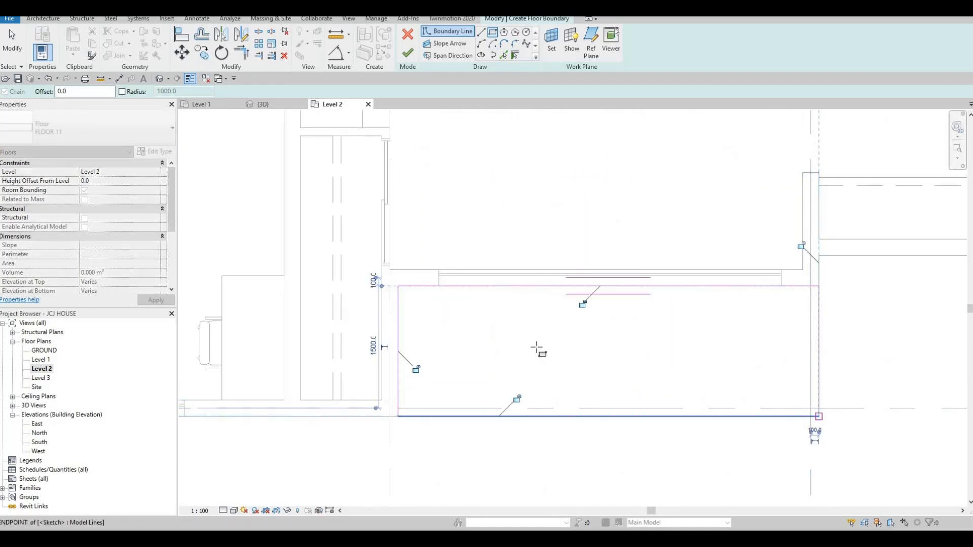
Sketch an adjoining boundary rectangle of 2940 by 1970 mm in front of the corner closet, sharing the first rectangle's end corner
{"action": "middle_click_drag", "start_coordinate": [534, 348], "coordinate": [497, 347]}
{"action": "scroll", "coordinate": [686, 281], "scroll_direction": "down", "scroll_amount": 1}
{"action": "left_click", "coordinate": [689, 280]}
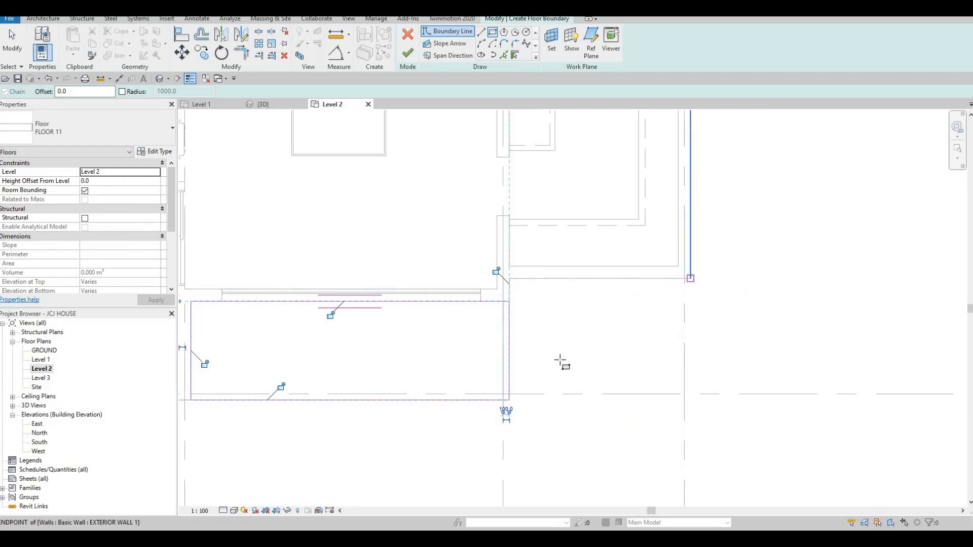
{"action": "scroll", "coordinate": [501, 408], "scroll_direction": "up", "scroll_amount": 2}
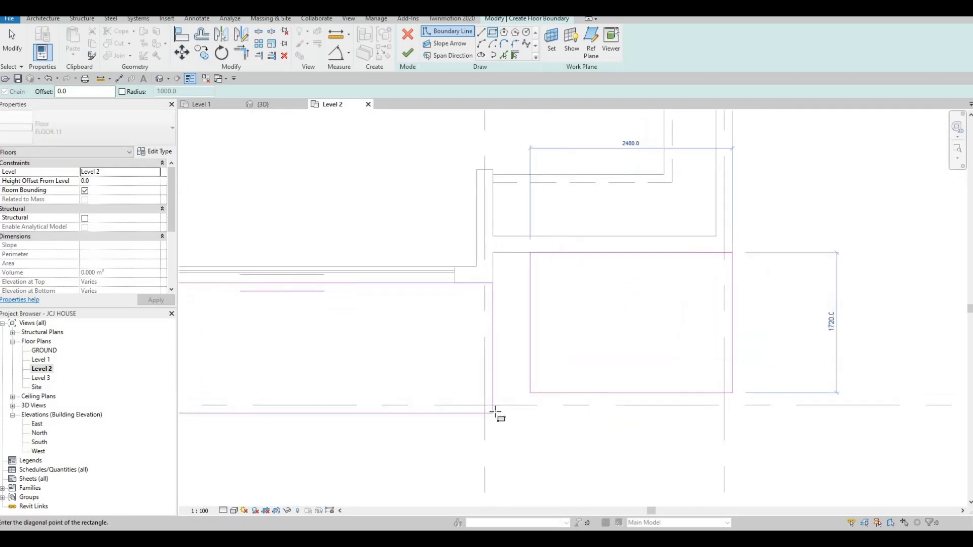
{"action": "key", "text": "Escape"}
{"action": "key", "text": "Escape"}
{"action": "key", "text": "Escape"}
Delete the overlapping boundary line on the edge shared by the two floor rectangles
{"action": "left_click", "coordinate": [489, 343]}
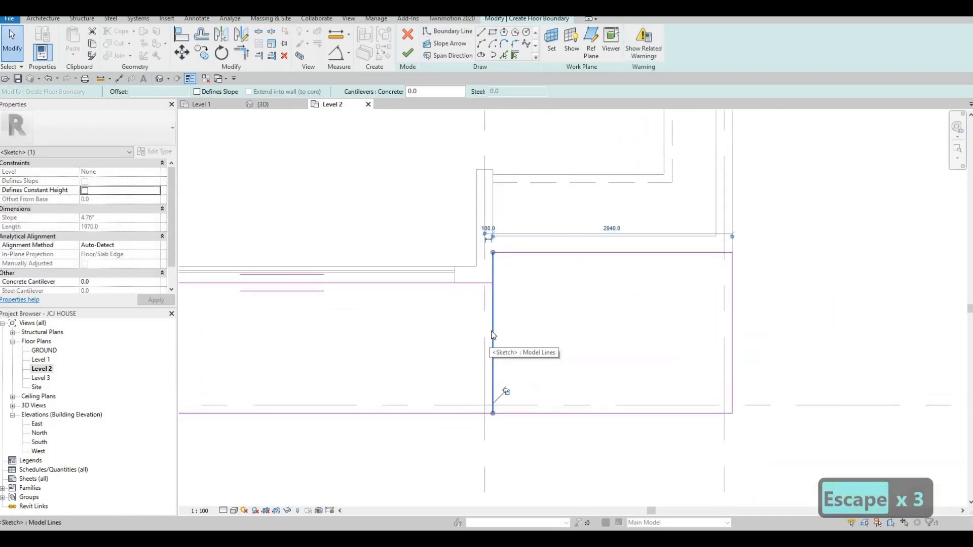
{"action": "key", "text": "Escape"}
{"action": "left_click", "coordinate": [488, 329]}
{"action": "key", "text": "Delete"}
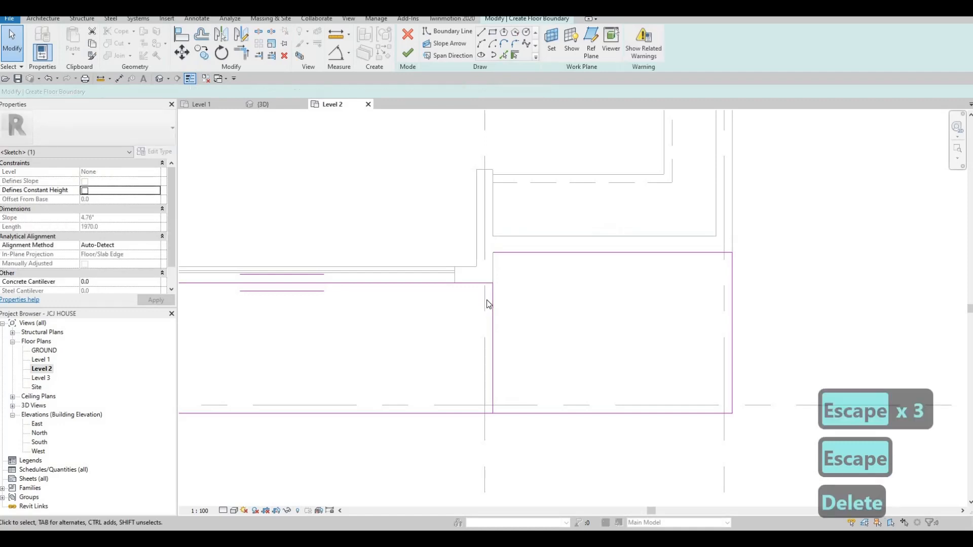
{"action": "key", "text": "Escape"}
Trim the remaining shared boundary line to the bedroom's wall-face line so both rectangles form one closed outline
{"action": "key", "text": "t"}
{"action": "key", "text": "r"}
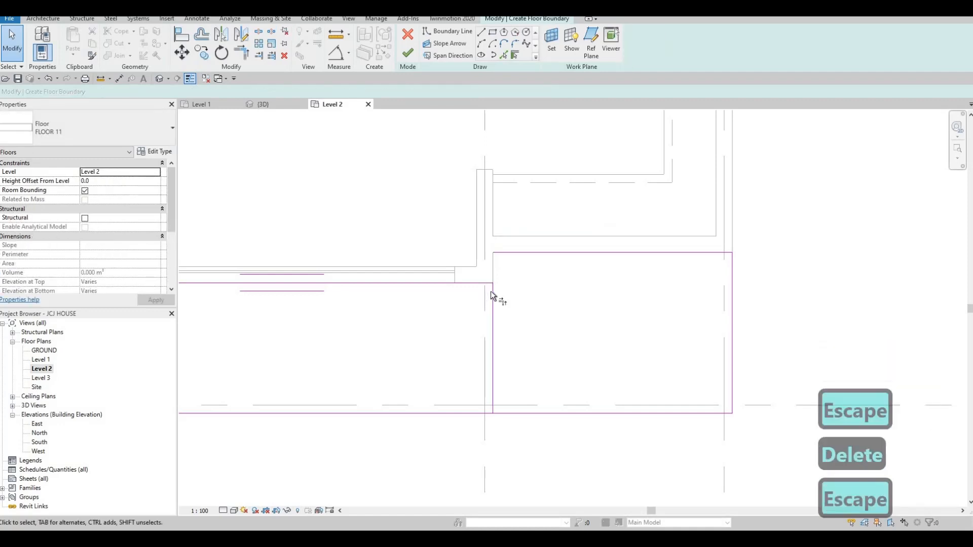
{"action": "left_click", "coordinate": [491, 291]}
{"action": "left_click", "coordinate": [506, 255]}
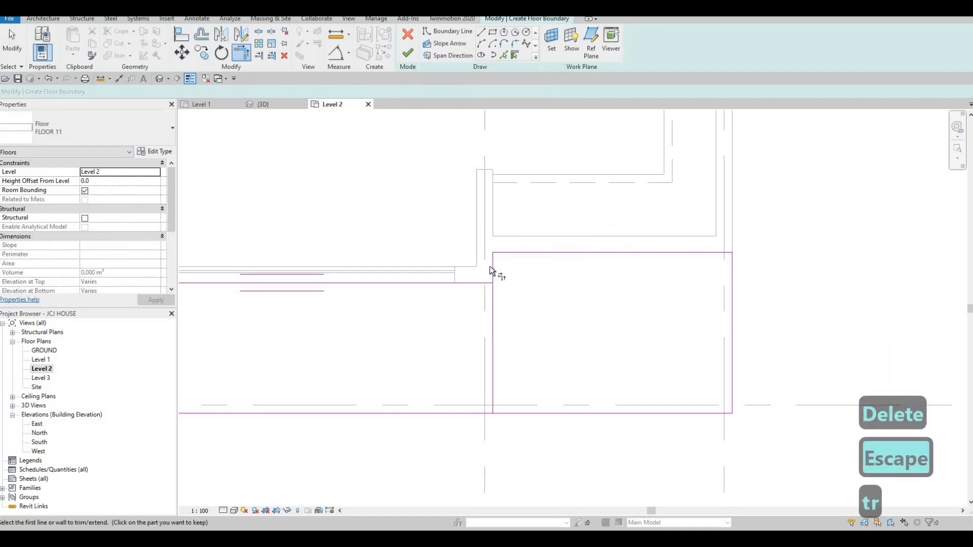
{"action": "left_click", "coordinate": [488, 282]}
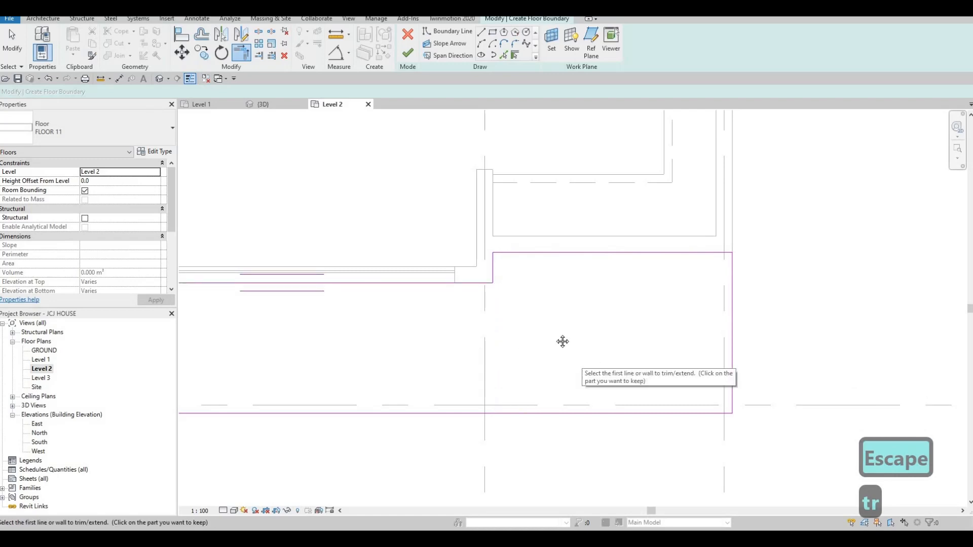
{"action": "scroll", "coordinate": [431, 337], "scroll_direction": "down", "scroll_amount": 3}
{"action": "key", "text": "Escape"}
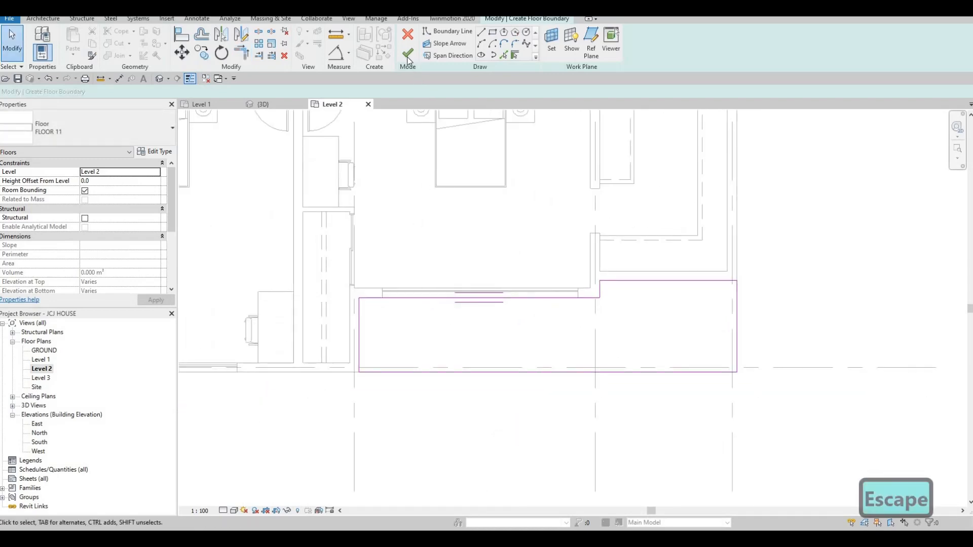
Finish the floor boundary sketch to create the FLOOR 11 slab at Level 2 over the front entrance
{"action": "left_click", "coordinate": [408, 53]}
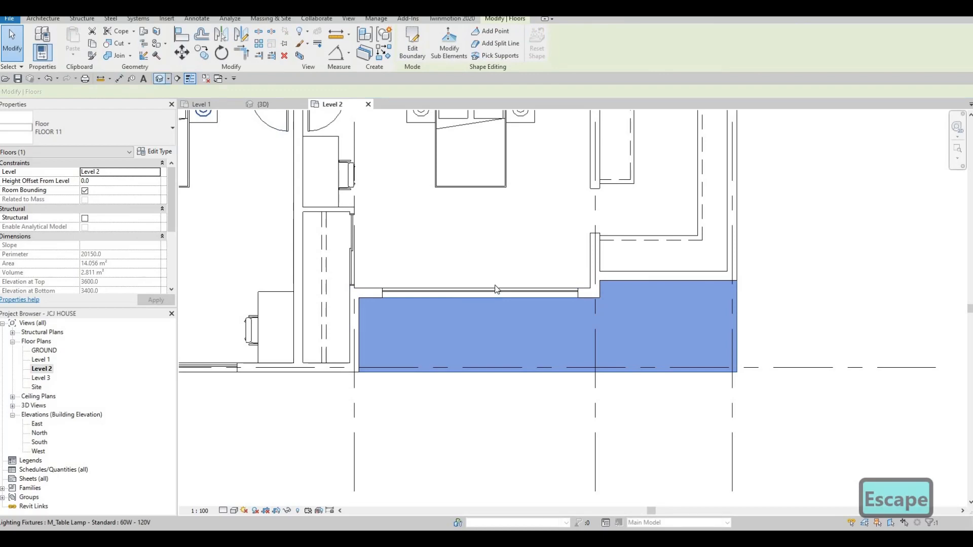
{"action": "key", "text": "Escape"}
{"action": "middle_click_drag", "start_coordinate": [555, 285], "coordinate": [762, 232], "text": "shift"}
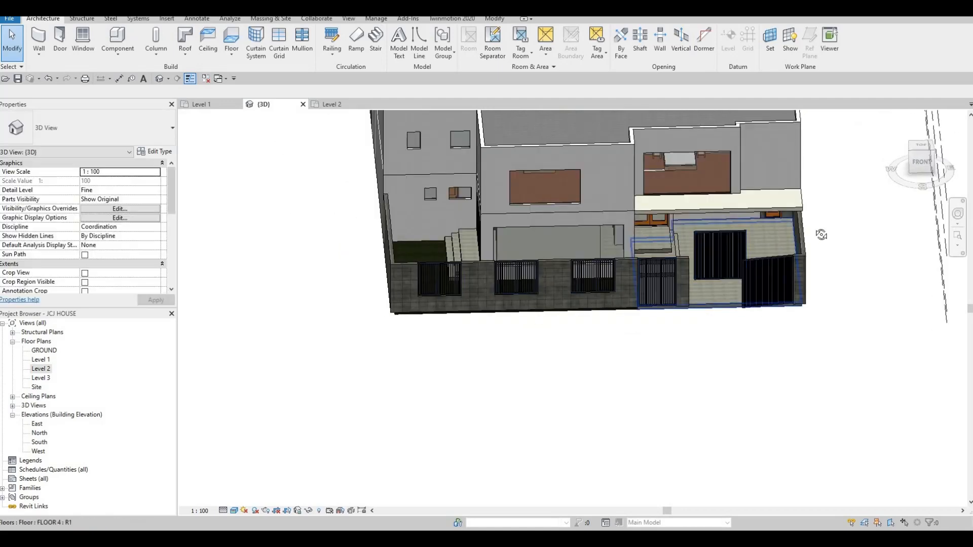
{"action": "middle_click_drag", "start_coordinate": [771, 285], "coordinate": [797, 177], "text": "shift"}
{"action": "scroll", "coordinate": [798, 177], "scroll_direction": "up", "scroll_amount": 6}
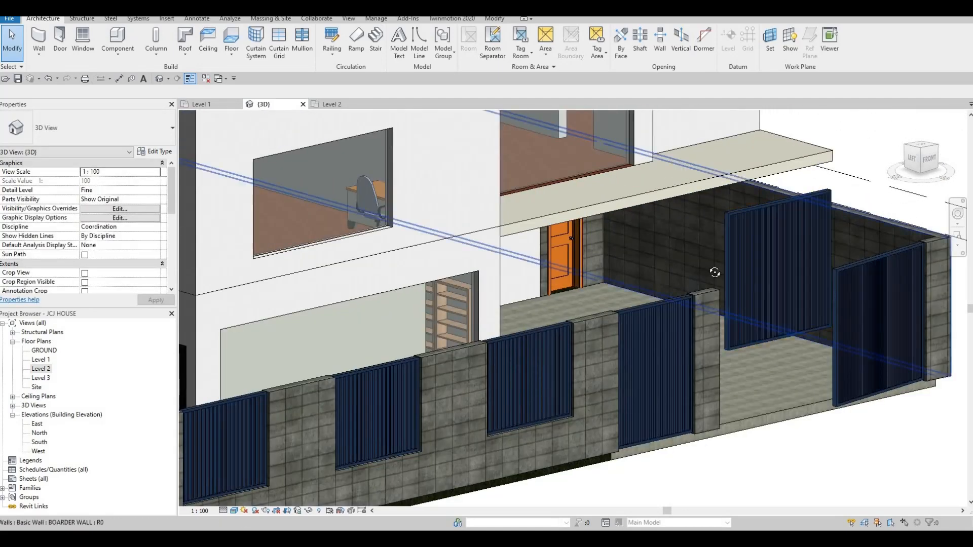
{"action": "scroll", "coordinate": [673, 264], "scroll_direction": "down", "scroll_amount": 5}
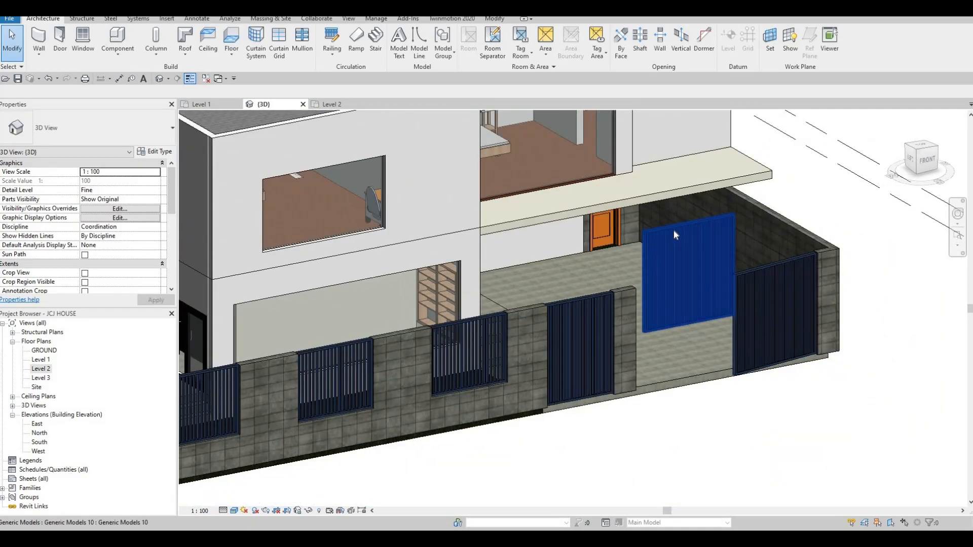
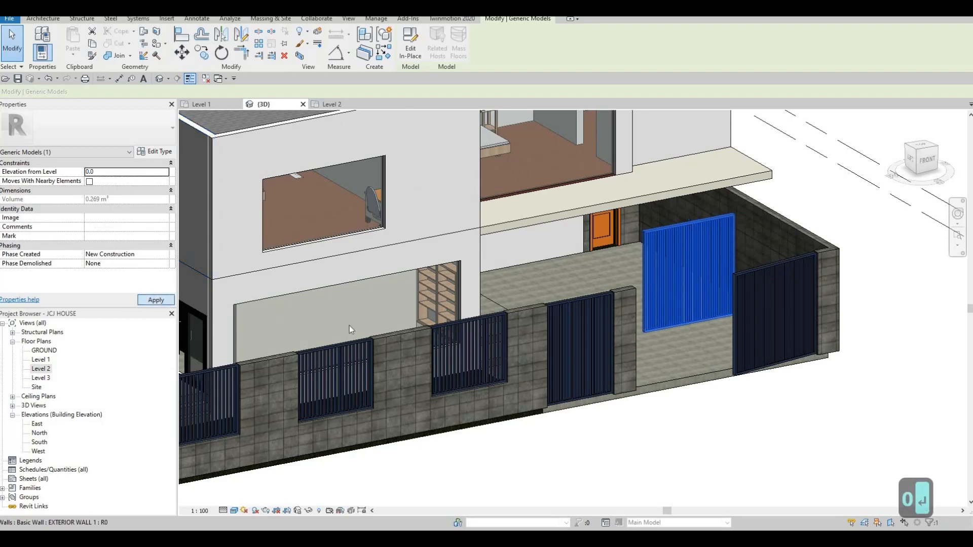
{"action": "key", "text": "Escape"}
{"action": "middle_click_drag", "start_coordinate": [373, 284], "coordinate": [332, 160], "text": "shift"}
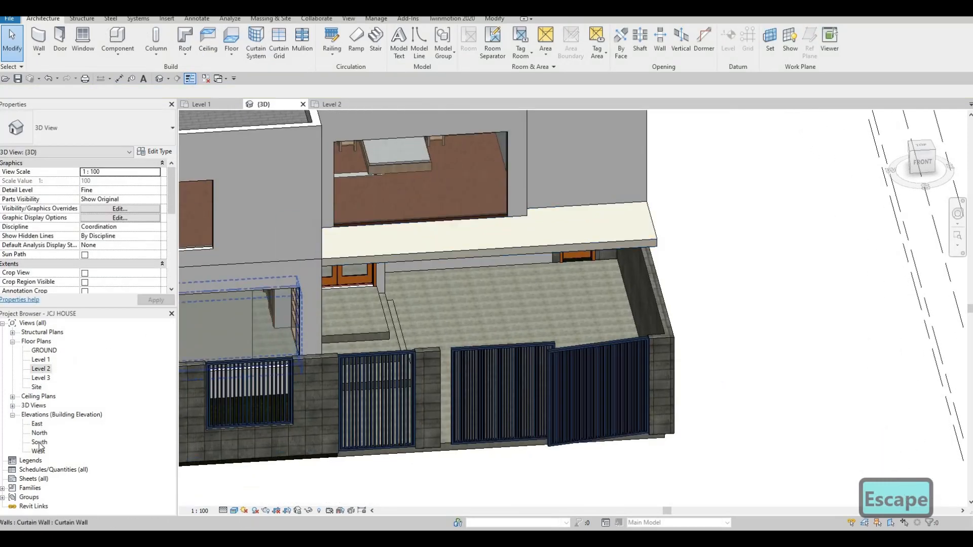
Try to align the sliding gate panel's edge with the adjacent fence post in the South elevation
{"action": "scroll", "coordinate": [659, 256], "scroll_direction": "up", "scroll_amount": 5}
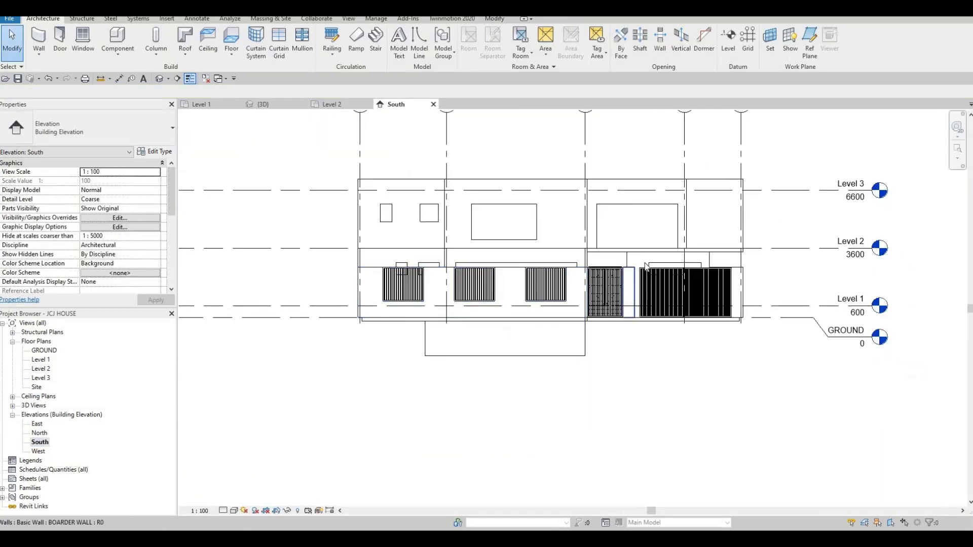
{"action": "left_click", "coordinate": [630, 261]}
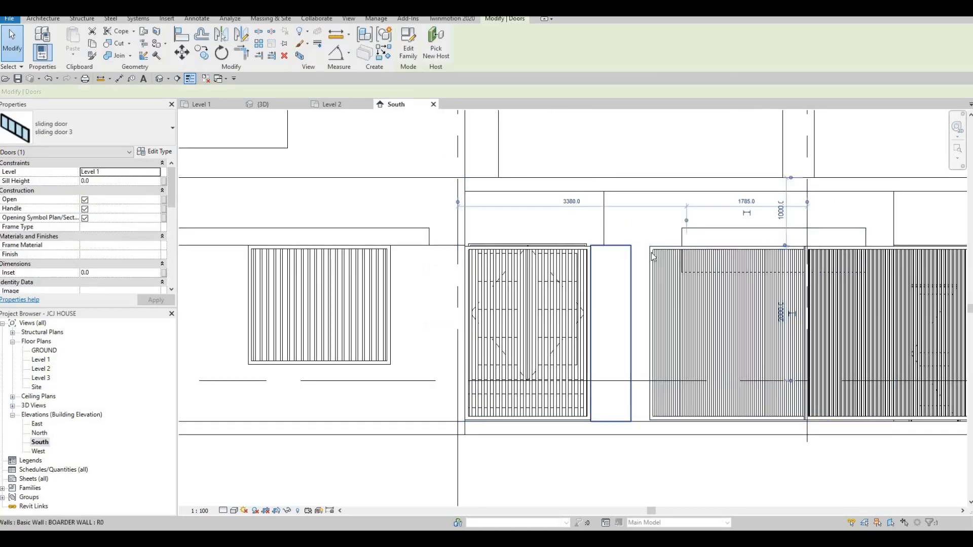
{"action": "scroll", "coordinate": [651, 253], "scroll_direction": "up", "scroll_amount": 1}
{"action": "key", "text": "Escape"}
{"action": "left_click", "coordinate": [642, 261]}
{"action": "key", "text": "Escape"}
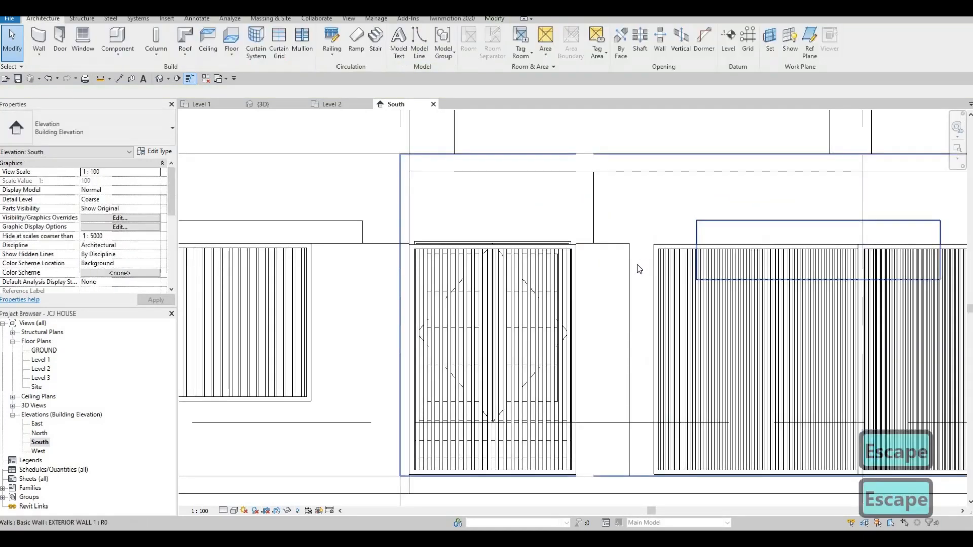
{"action": "key", "text": "a"}
{"action": "key", "text": "l"}
{"action": "left_click", "coordinate": [630, 261]}
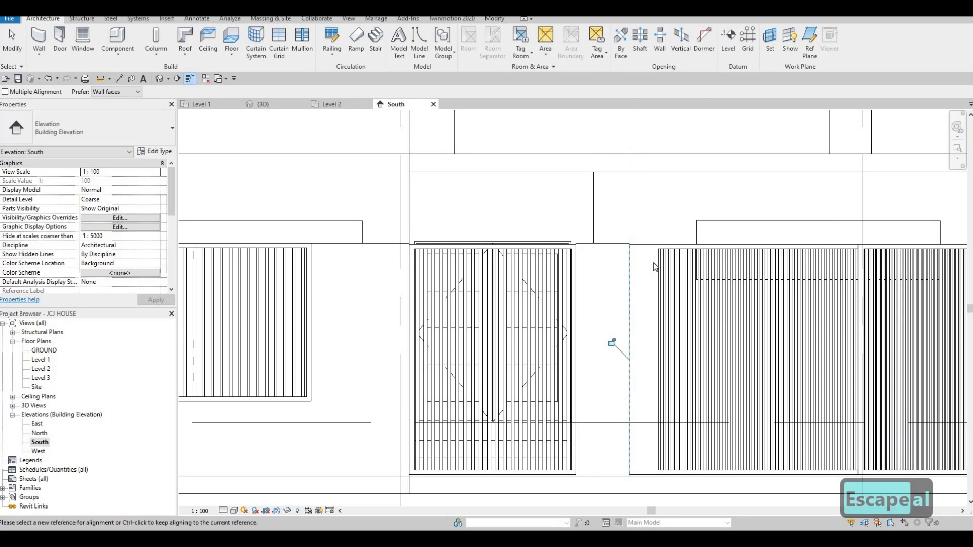
{"action": "key", "text": "ctrl+z"}
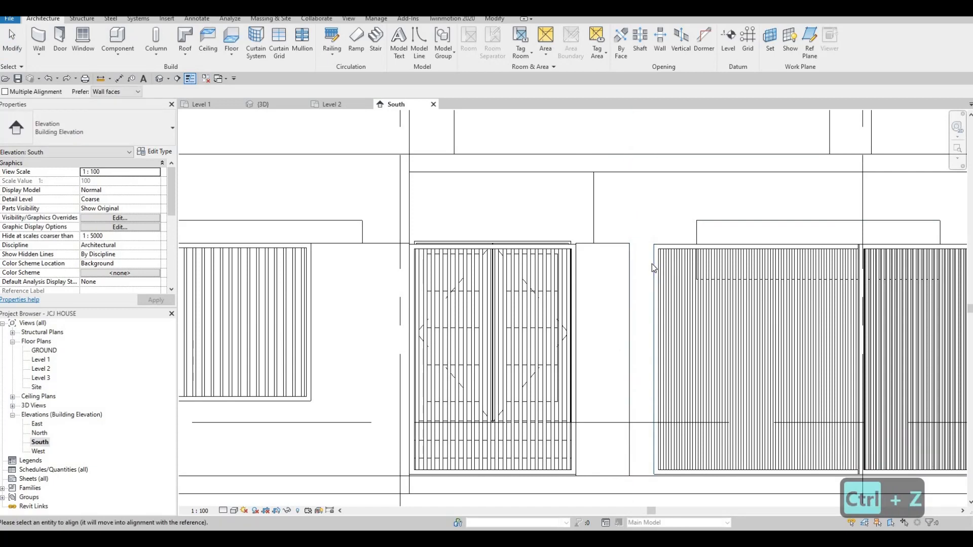
Move the sliding gate panel from its upper corner so it meets the edge of the post beside the pedestrian gate
{"action": "key", "text": "Escape"}
{"action": "key", "text": "Escape"}
{"action": "key", "text": "Escape"}
{"action": "left_click", "coordinate": [651, 265]}
{"action": "key", "text": "m"}
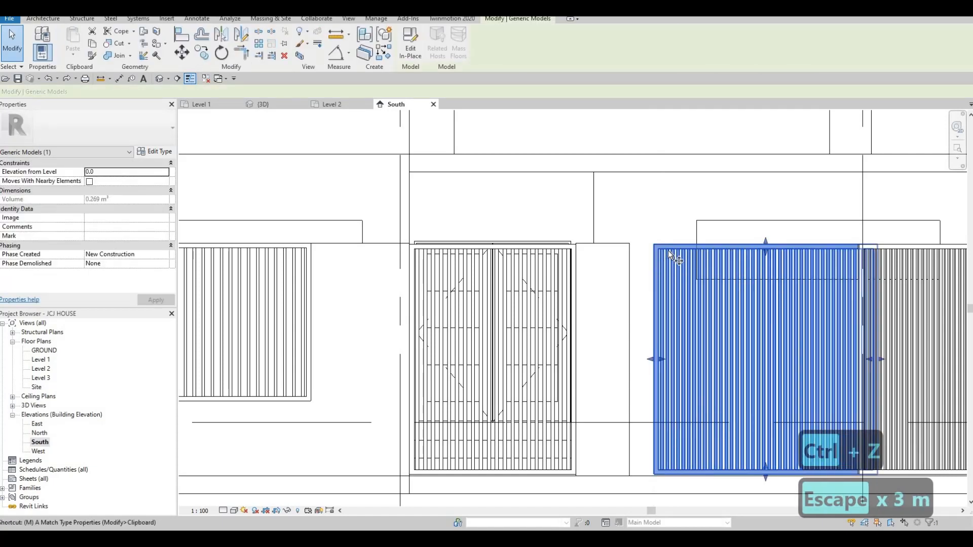
{"action": "key", "text": "v"}
{"action": "left_click", "coordinate": [655, 246]}
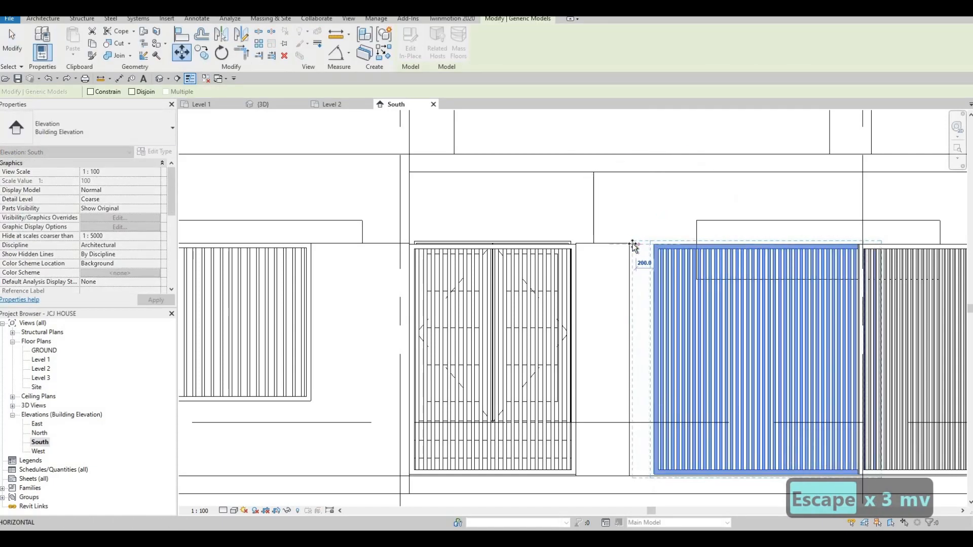
{"action": "left_click", "coordinate": [645, 247]}
{"action": "key", "text": "Escape"}
{"action": "key", "text": "Escape"}
{"action": "scroll", "coordinate": [561, 218], "scroll_direction": "down", "scroll_amount": 2}
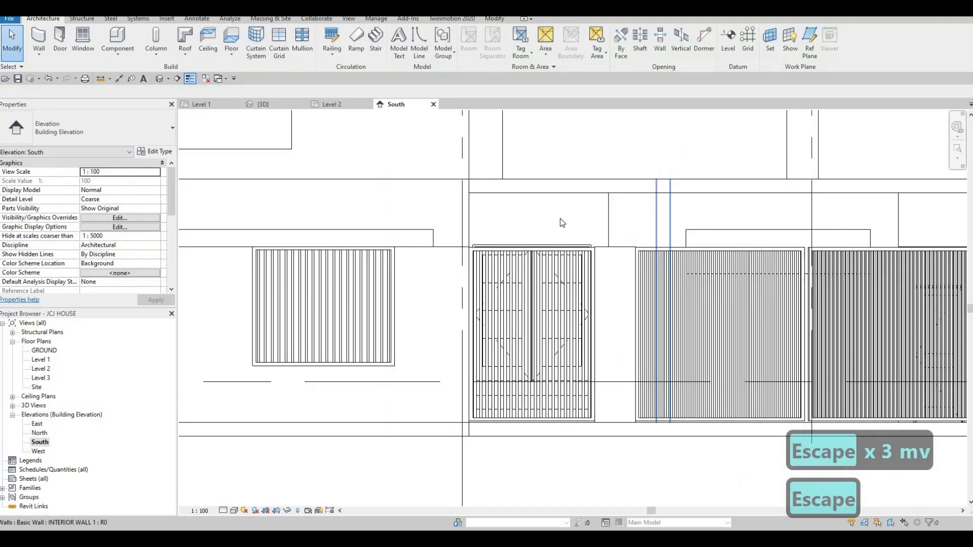
{"action": "key", "text": "Escape"}
Examine the moved gate panel and its fit against the fence post in the 3D view
{"action": "left_click", "coordinate": [262, 104]}
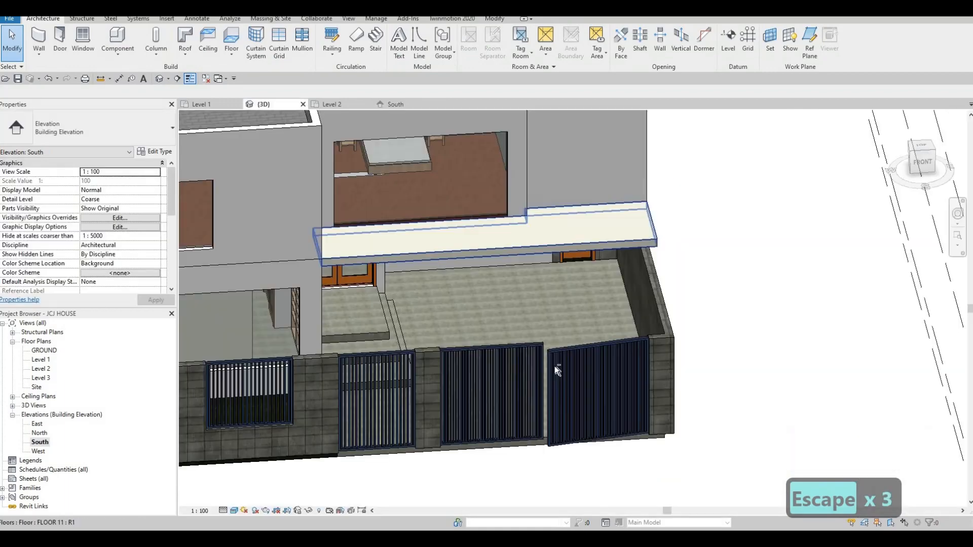
{"action": "middle_click_drag", "start_coordinate": [554, 366], "coordinate": [725, 319], "text": "shift"}
{"action": "middle_click_drag", "start_coordinate": [675, 214], "coordinate": [603, 331]}
{"action": "scroll", "coordinate": [646, 231], "scroll_direction": "up", "scroll_amount": 4}
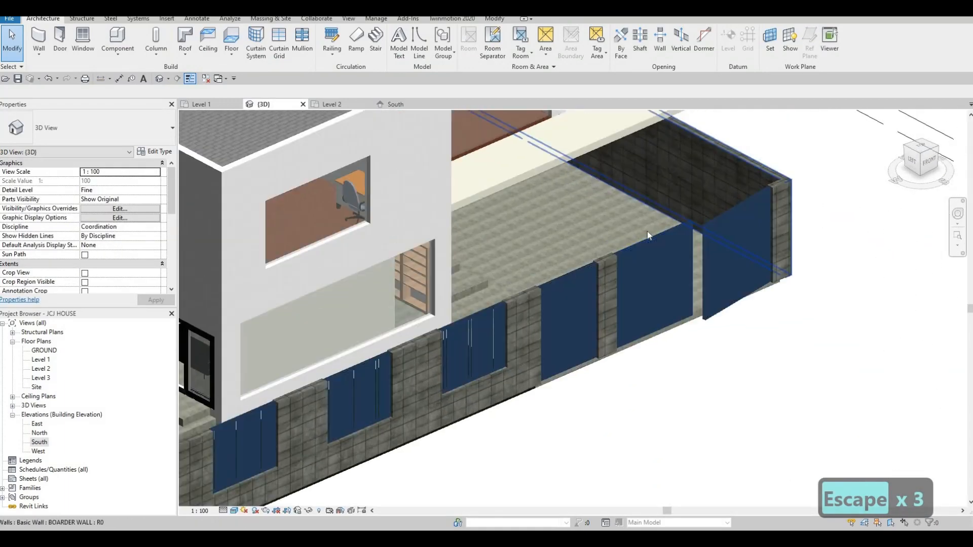
{"action": "key", "text": "Escape"}
{"action": "scroll", "coordinate": [640, 246], "scroll_direction": "up", "scroll_amount": 1}
{"action": "left_click", "coordinate": [672, 247]}
{"action": "key", "text": "Escape"}
{"action": "scroll", "coordinate": [616, 246], "scroll_direction": "down", "scroll_amount": 4}
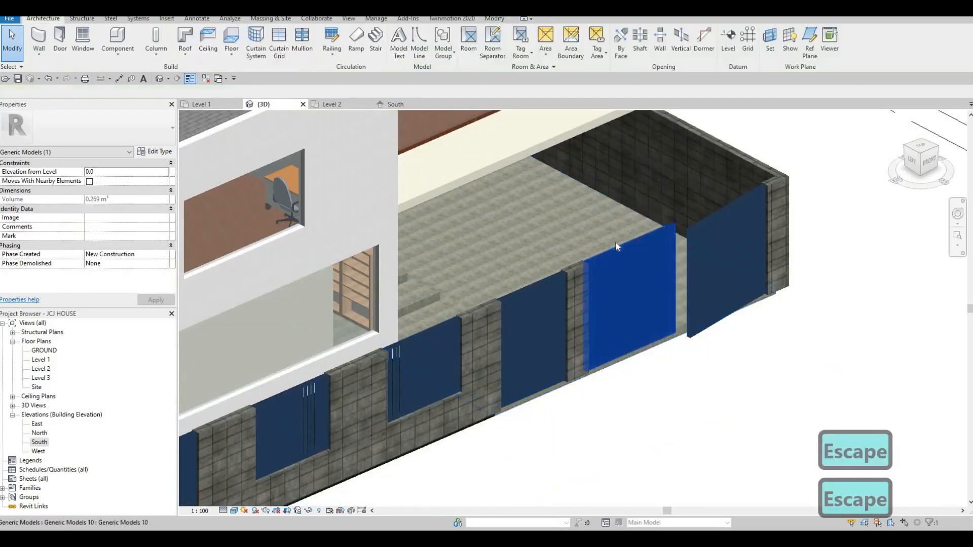
{"action": "scroll", "coordinate": [583, 284], "scroll_direction": "down", "scroll_amount": 3}
{"action": "middle_click_drag", "start_coordinate": [514, 243], "coordinate": [536, 336], "text": "shift"}
{"action": "scroll", "coordinate": [639, 306], "scroll_direction": "up", "scroll_amount": 3}
{"action": "scroll", "coordinate": [637, 306], "scroll_direction": "down", "scroll_amount": 3}
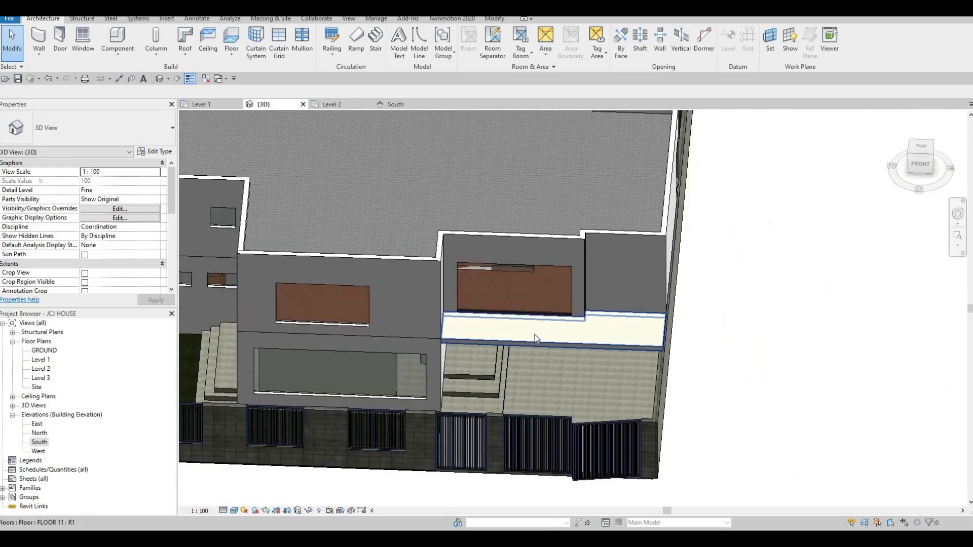
Inspect the living room's wide front window and the entertainment center behind it from outside the house
{"action": "middle_click_drag", "start_coordinate": [399, 381], "coordinate": [535, 335]}
{"action": "left_click", "coordinate": [530, 347]}
{"action": "key", "text": "Escape"}
{"action": "key", "text": "Escape"}
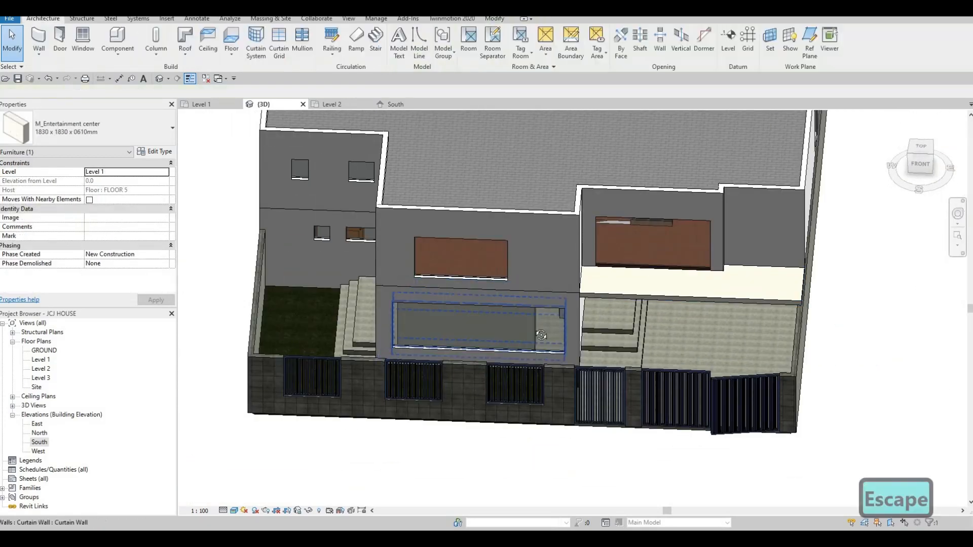
{"action": "middle_click_drag", "start_coordinate": [553, 272], "coordinate": [544, 236], "text": "shift"}
{"action": "scroll", "coordinate": [595, 208], "scroll_direction": "up", "scroll_amount": 3}
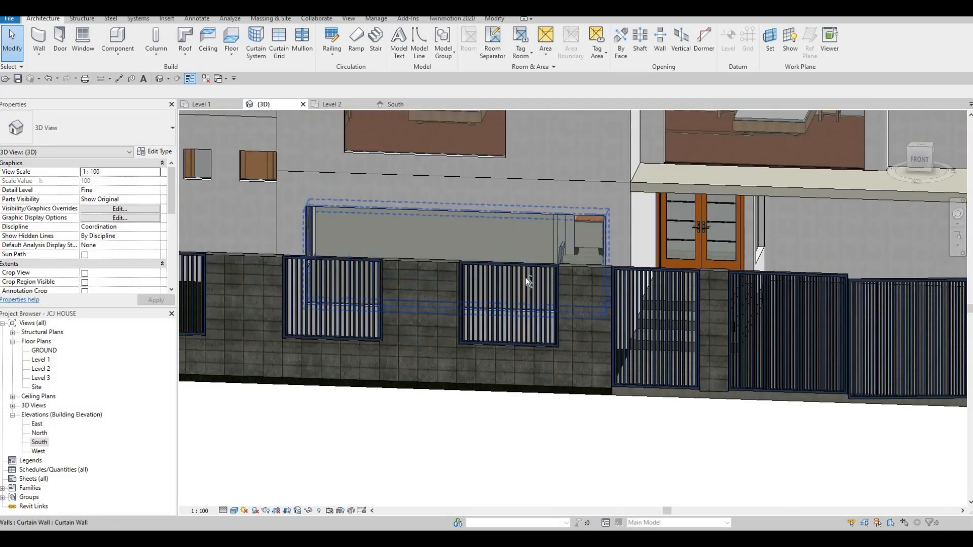
{"action": "scroll", "coordinate": [473, 254], "scroll_direction": "down", "scroll_amount": 4}
{"action": "middle_click_drag", "start_coordinate": [445, 262], "coordinate": [421, 291], "text": "shift"}
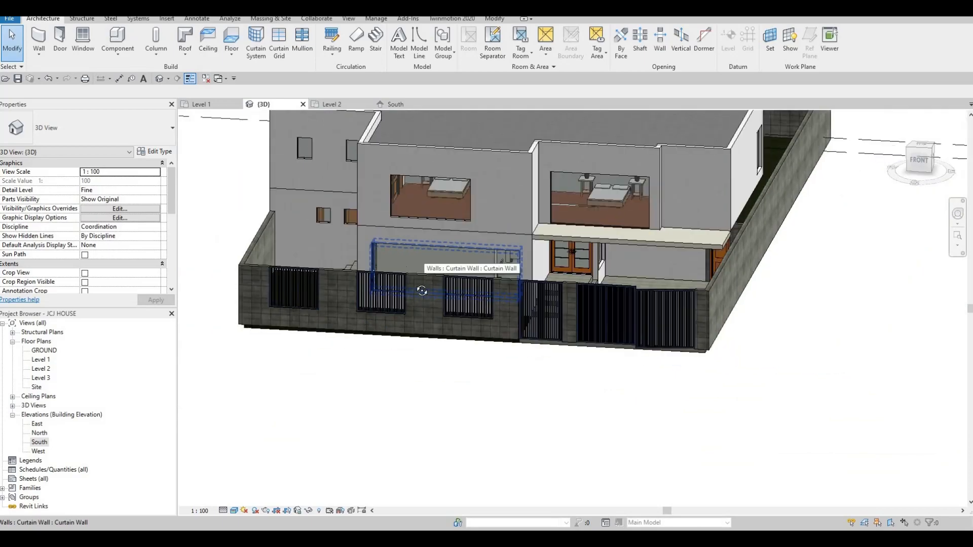
{"action": "middle_click_drag", "start_coordinate": [482, 349], "coordinate": [773, 205], "text": "shift"}
{"action": "scroll", "coordinate": [773, 205], "scroll_direction": "up", "scroll_amount": 5}
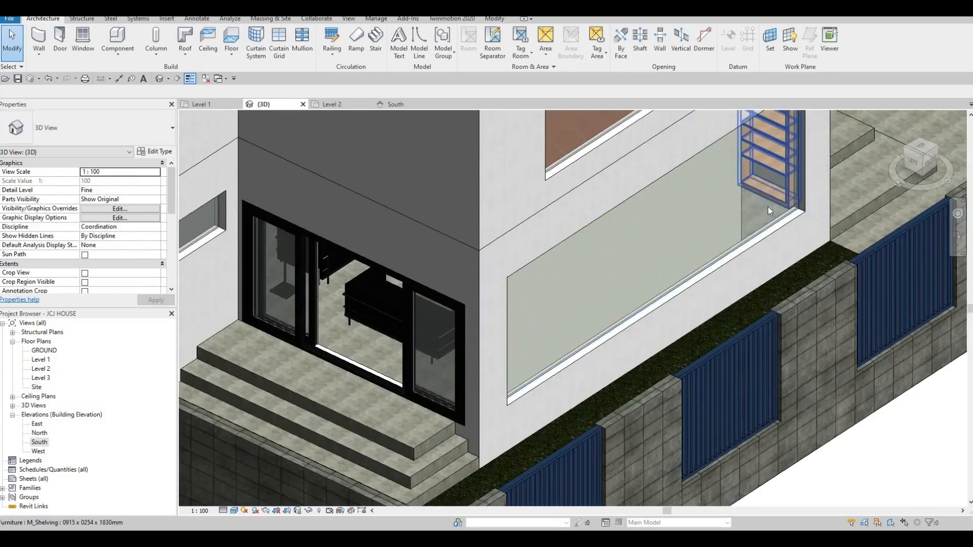
{"action": "scroll", "coordinate": [773, 199], "scroll_direction": "down", "scroll_amount": 2}
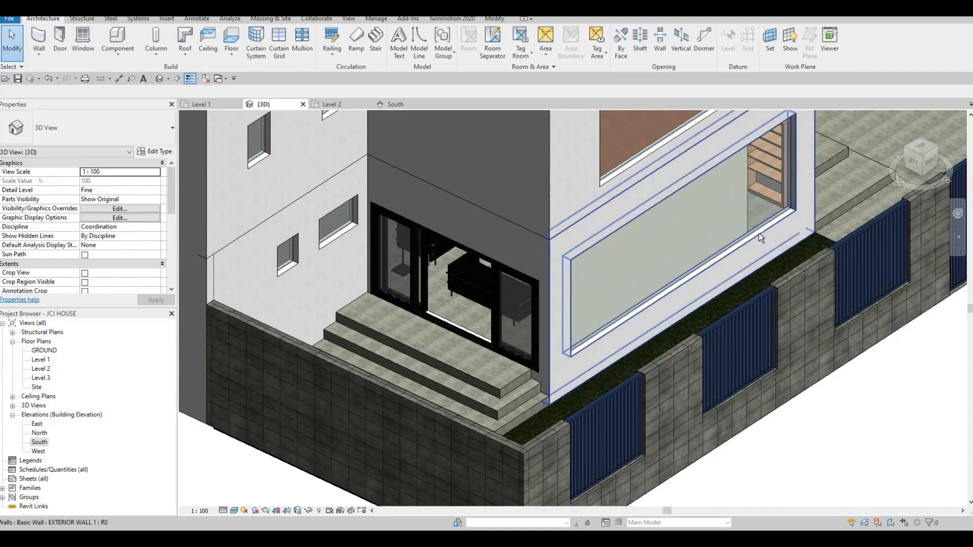
{"action": "middle_click_drag", "start_coordinate": [759, 233], "coordinate": [686, 218], "text": "shift"}
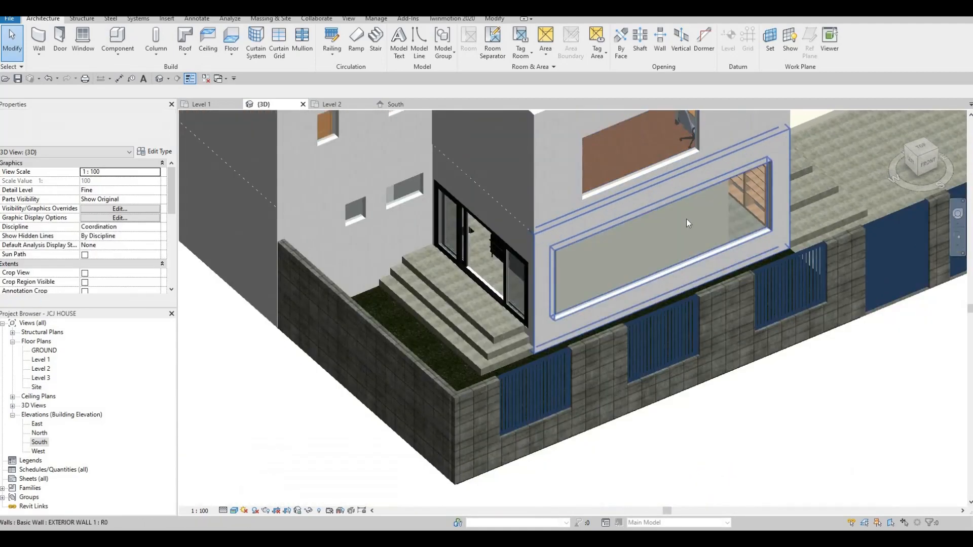
{"action": "scroll", "coordinate": [686, 224], "scroll_direction": "down", "scroll_amount": 2}
{"action": "key", "text": "Escape"}
{"action": "key", "text": "Escape"}
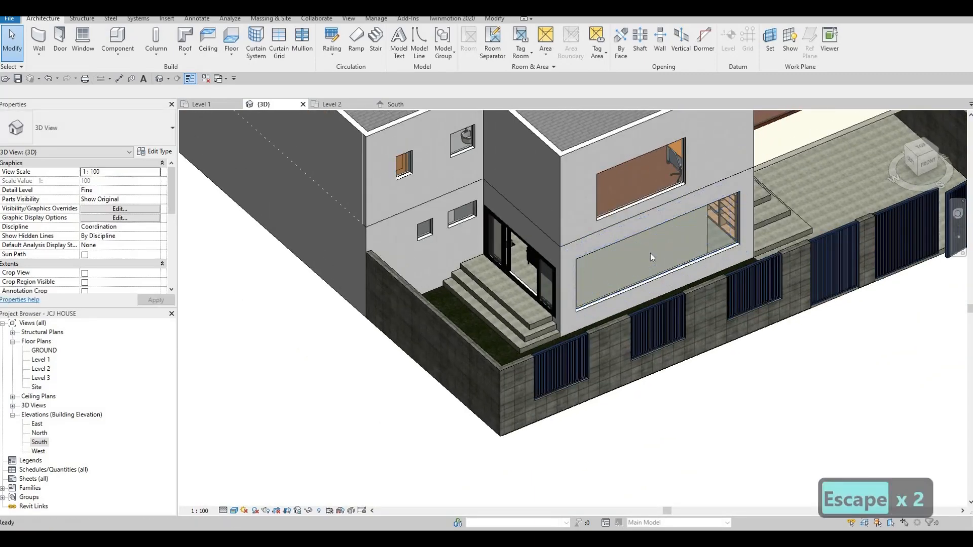
{"action": "scroll", "coordinate": [665, 235], "scroll_direction": "down", "scroll_amount": 2}
{"action": "middle_click_drag", "start_coordinate": [605, 240], "coordinate": [548, 211], "text": "shift"}
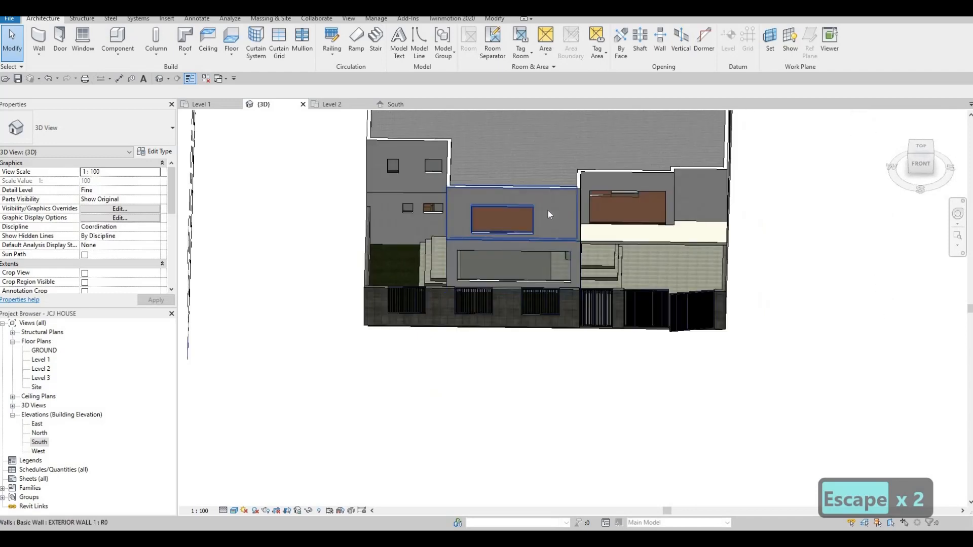
{"action": "scroll", "coordinate": [474, 279], "scroll_direction": "up", "scroll_amount": 2}
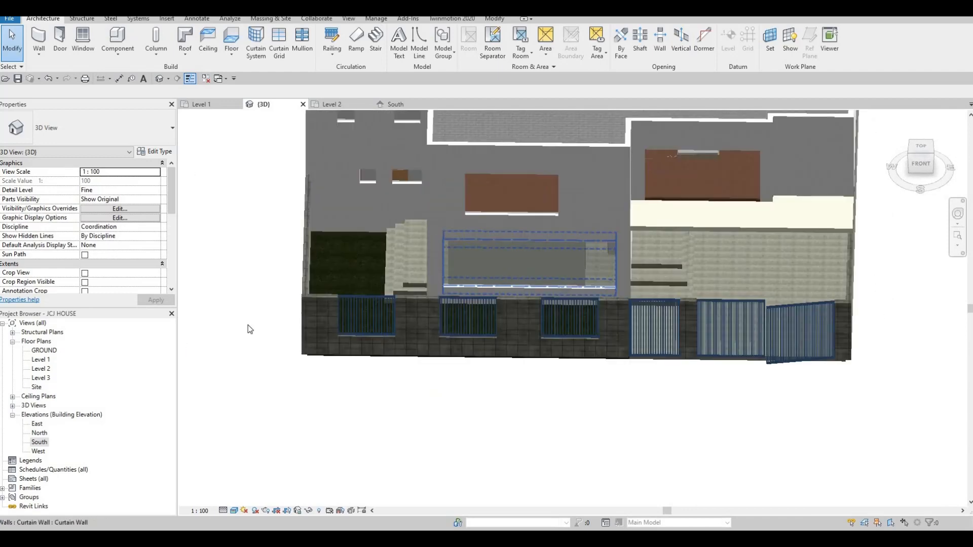
Shorten the living room's front curtain wall on Level 1 from its sliding-door end to a short stretch near the opposite corner
{"action": "double_click", "coordinate": [41, 360]}
{"action": "scroll", "coordinate": [506, 314], "scroll_direction": "down", "scroll_amount": 4}
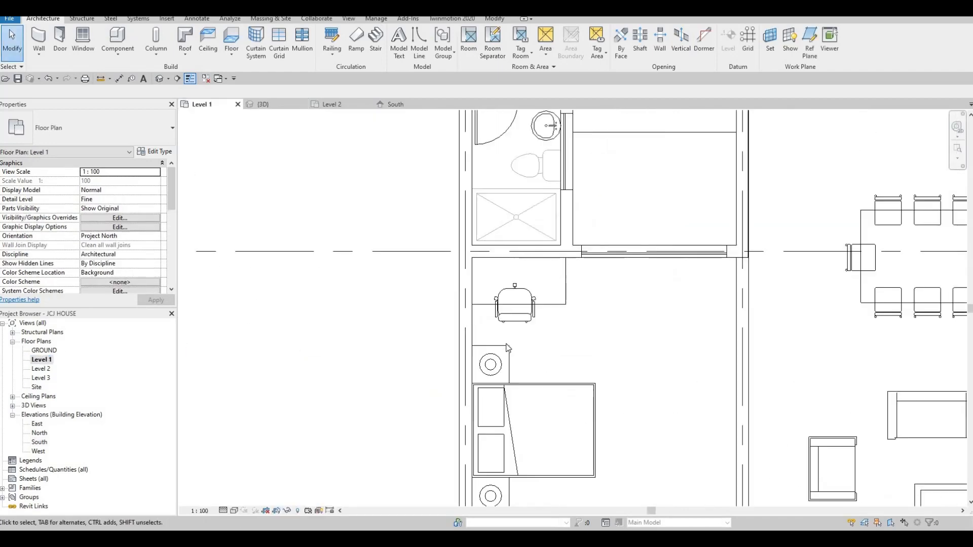
{"action": "scroll", "coordinate": [524, 354], "scroll_direction": "down", "scroll_amount": 2}
{"action": "scroll", "coordinate": [522, 391], "scroll_direction": "up", "scroll_amount": 5}
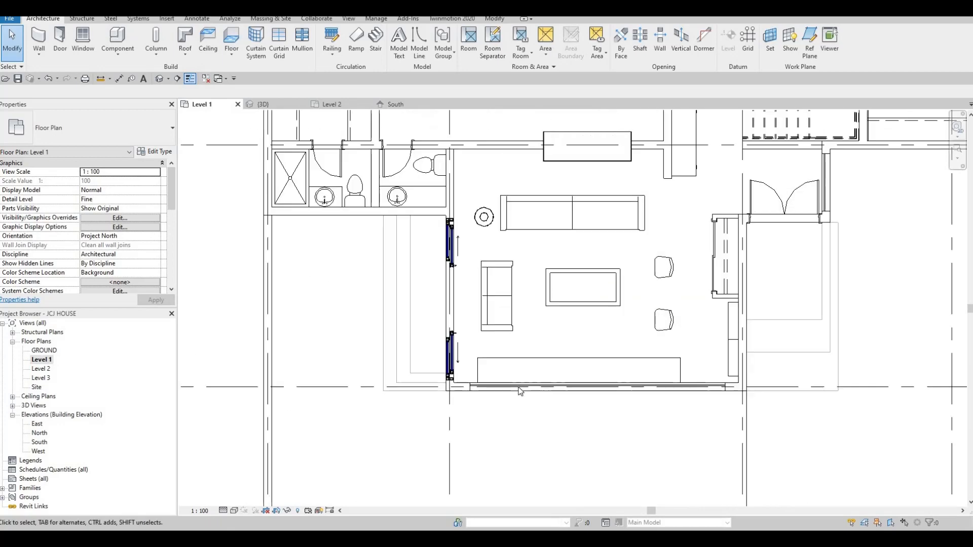
{"action": "left_click", "coordinate": [476, 389]}
{"action": "scroll", "coordinate": [476, 389], "scroll_direction": "up", "scroll_amount": 2}
{"action": "key", "text": "m"}
{"action": "key", "text": "v"}
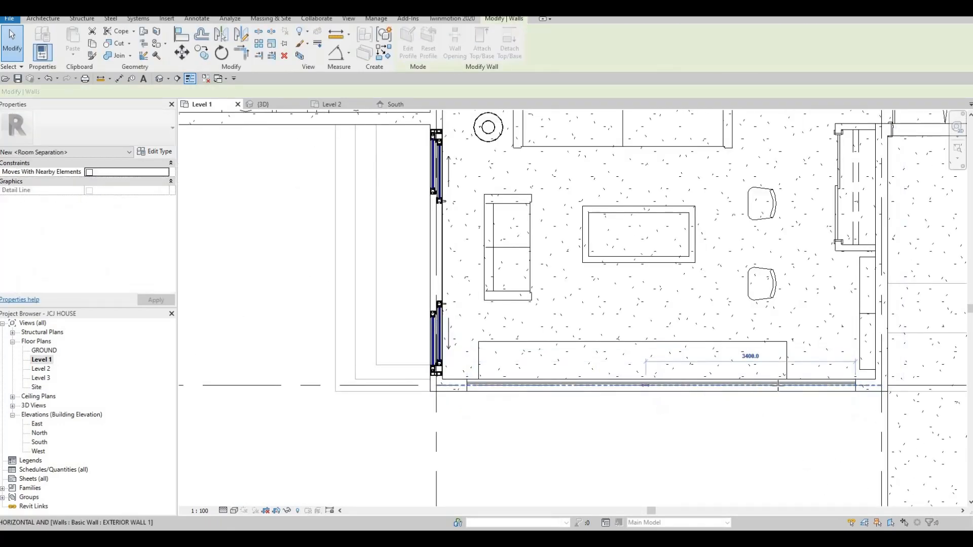
{"action": "key", "text": "Escape"}
{"action": "key", "text": "Escape"}
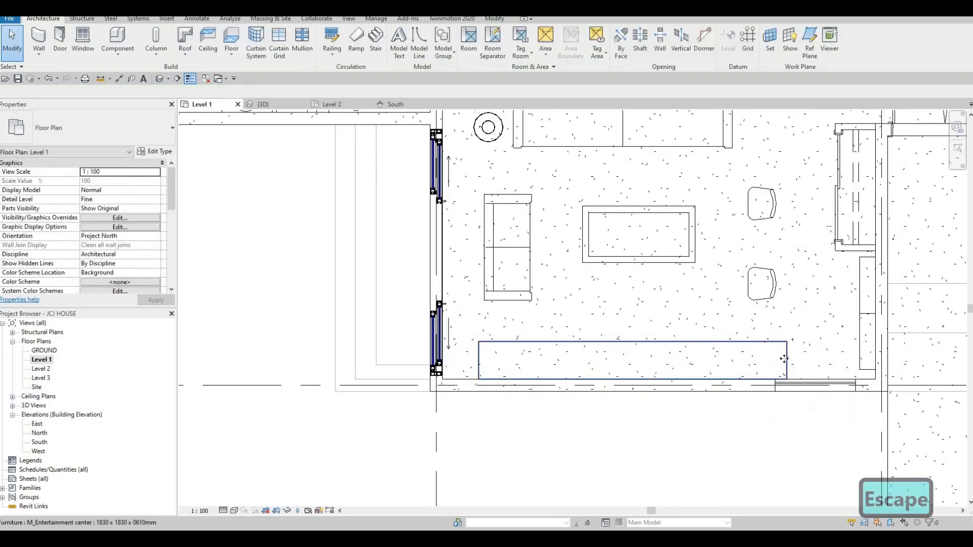
Nudge the entertainment center along the front wall toward the sliding door until it clears the shortened window
{"action": "left_click", "coordinate": [784, 359]}
{"action": "key", "text": "Left"}
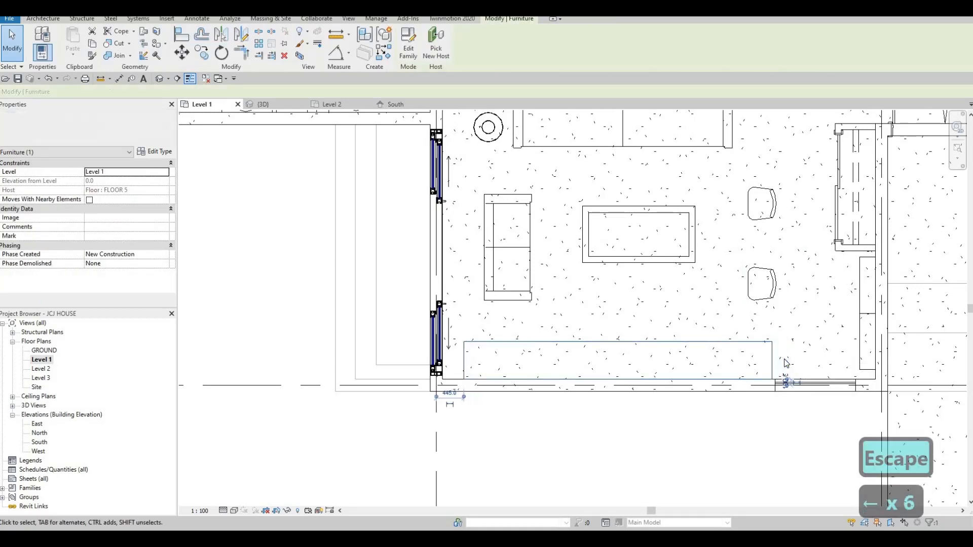
{"action": "key", "text": "Right"}
{"action": "key", "text": "Left"}
{"action": "key", "text": "Escape"}
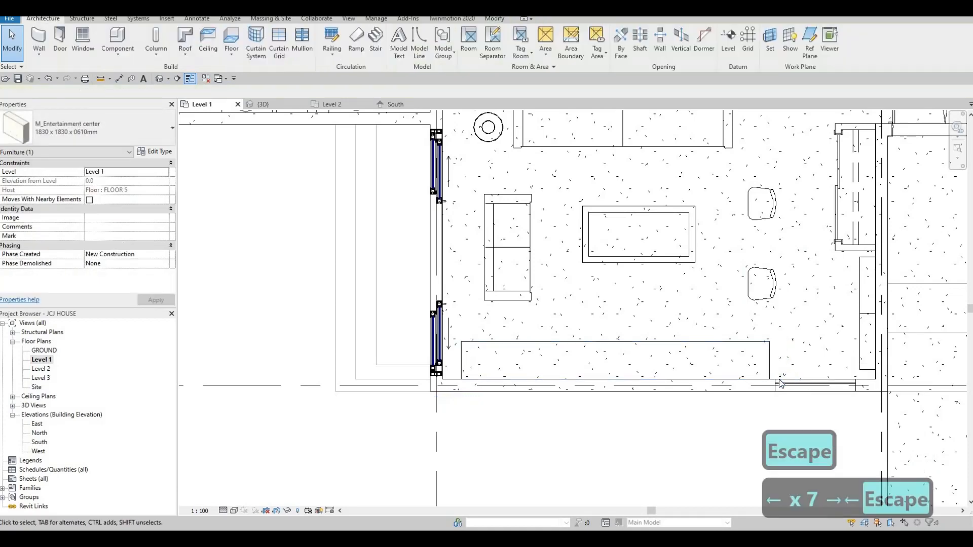
{"action": "key", "text": "Escape"}
Adjust the shortened window's outer end to a length of about 1350 mm and check the facade in 3D
{"action": "left_click", "coordinate": [776, 385]}
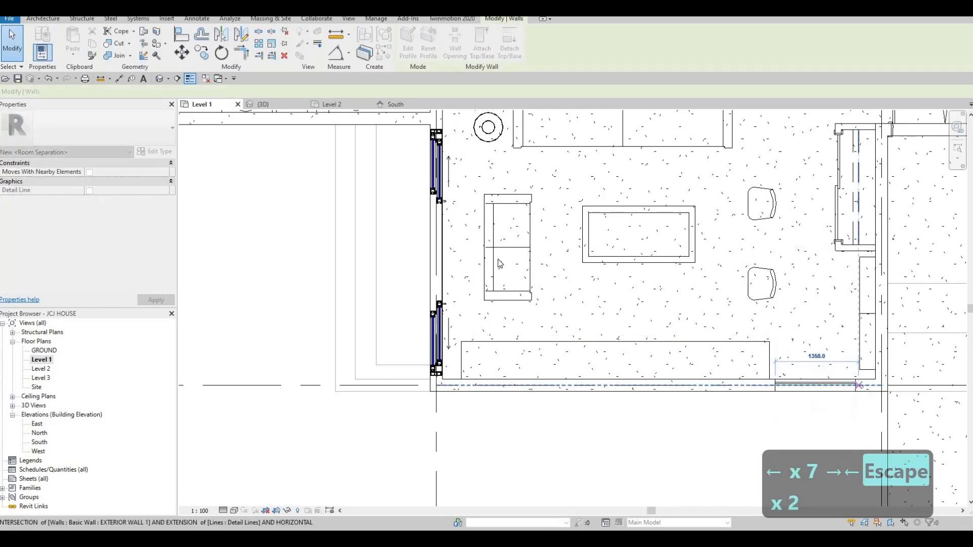
{"action": "key", "text": "Escape"}
{"action": "key", "text": "Escape"}
{"action": "left_click", "coordinate": [262, 104]}
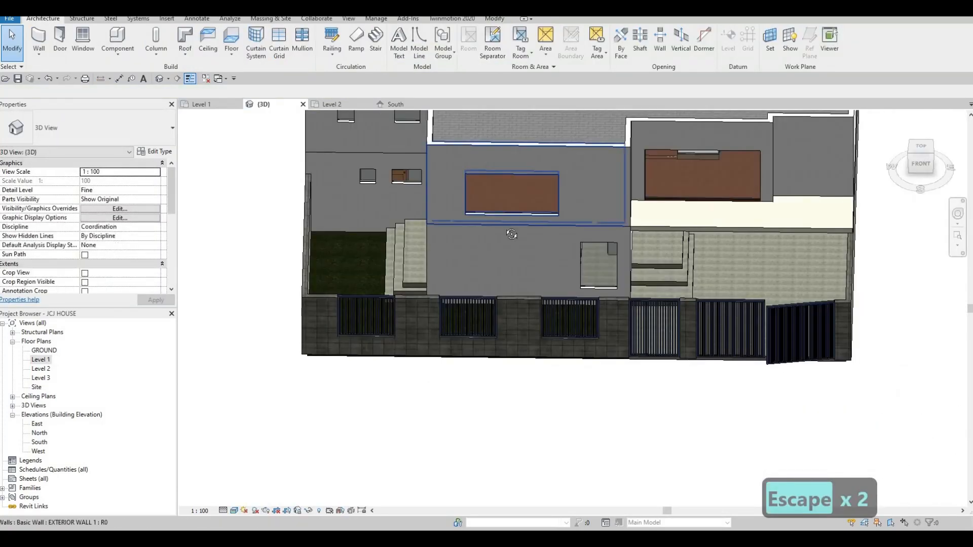
Create a 900mm Pipe railing on Level 2 along the balcony's front edge, about 8005 mm long, and its outer side back to the wall
{"action": "middle_click_drag", "start_coordinate": [555, 274], "coordinate": [531, 247], "text": "shift"}
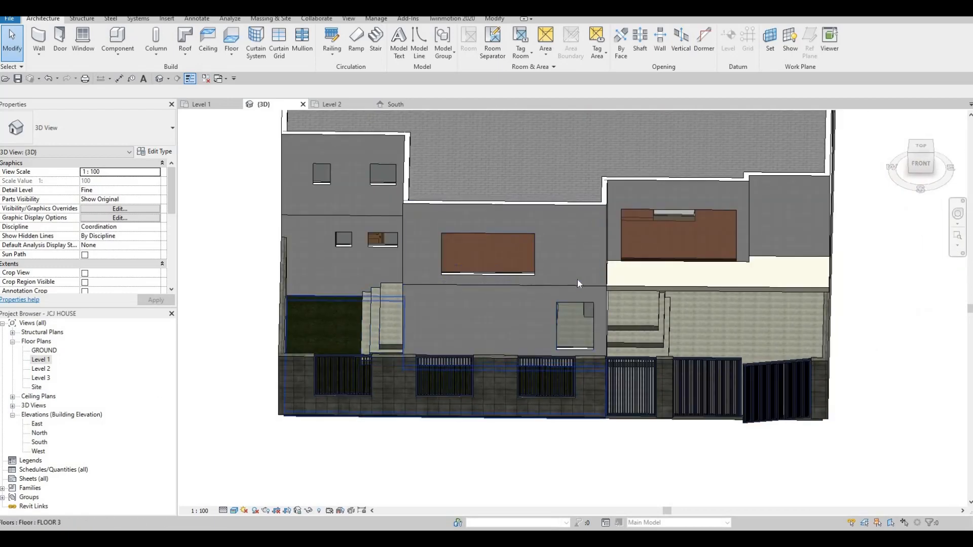
{"action": "middle_click_drag", "start_coordinate": [581, 302], "coordinate": [519, 293], "text": "shift"}
{"action": "scroll", "coordinate": [518, 295], "scroll_direction": "down", "scroll_amount": 1}
{"action": "scroll", "coordinate": [511, 303], "scroll_direction": "up", "scroll_amount": 2}
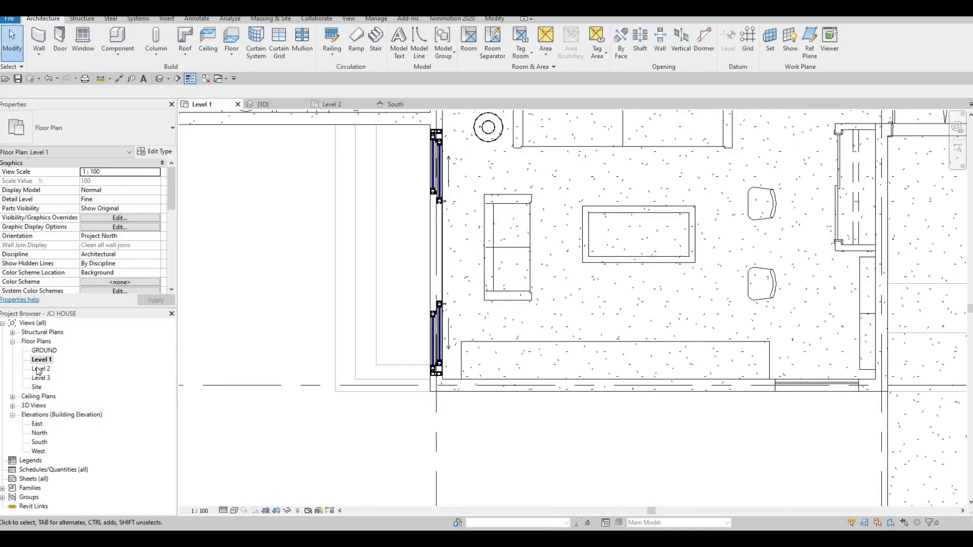
{"action": "double_click", "coordinate": [41, 369]}
{"action": "scroll", "coordinate": [515, 306], "scroll_direction": "down", "scroll_amount": 2}
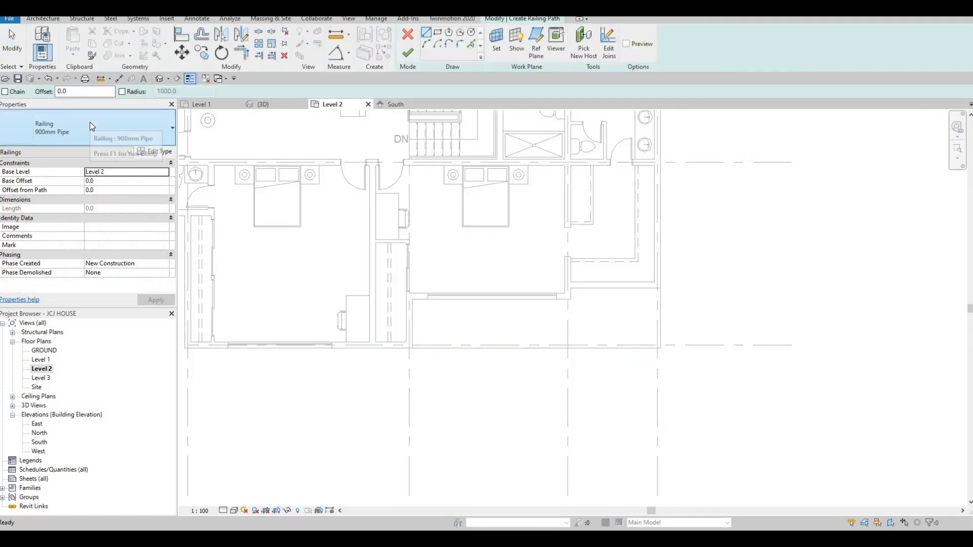
{"action": "left_click", "coordinate": [90, 121]}
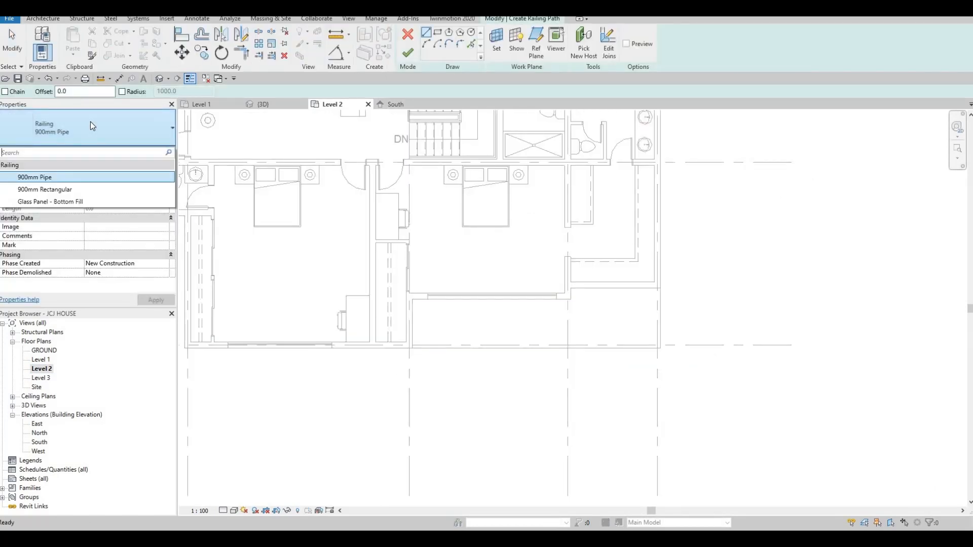
{"action": "key", "text": "Escape"}
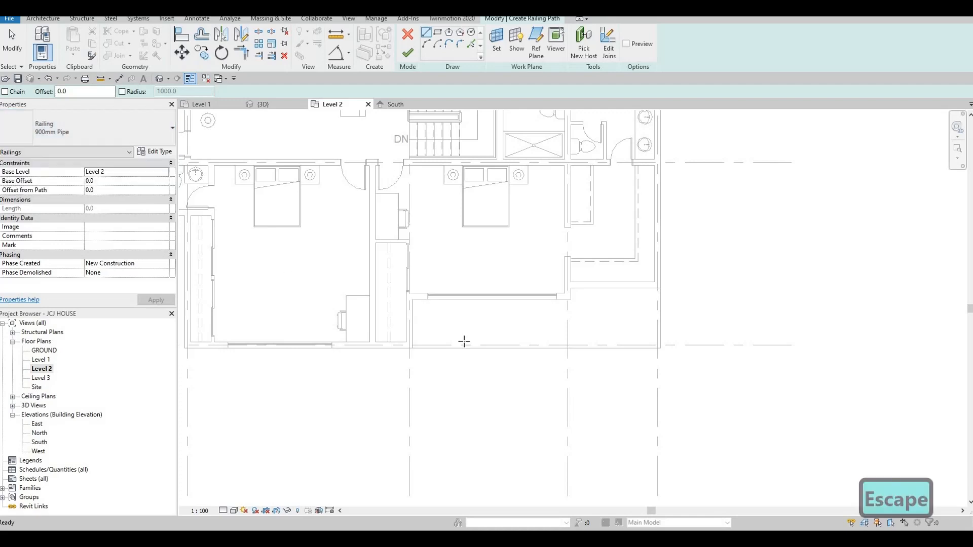
{"action": "scroll", "coordinate": [414, 348], "scroll_direction": "up", "scroll_amount": 4}
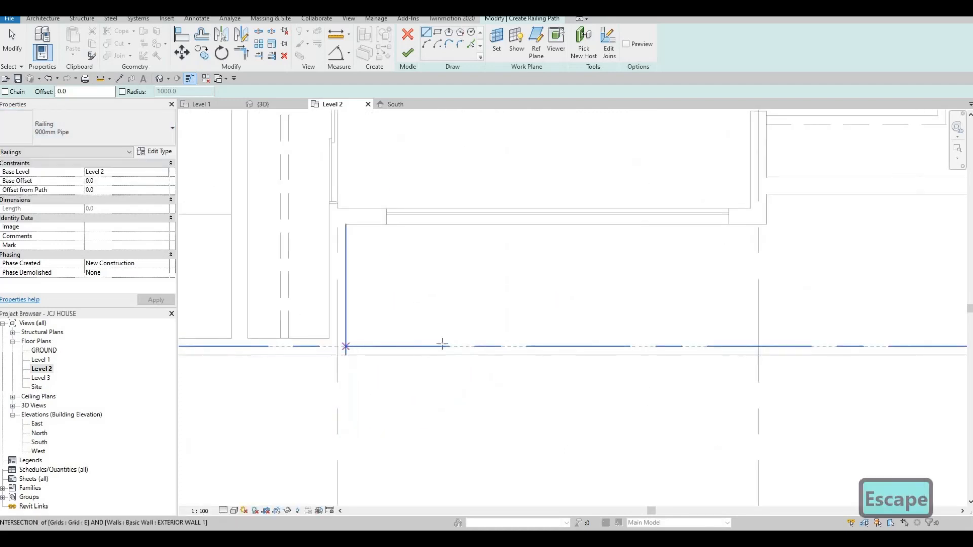
{"action": "scroll", "coordinate": [461, 342], "scroll_direction": "down", "scroll_amount": 3}
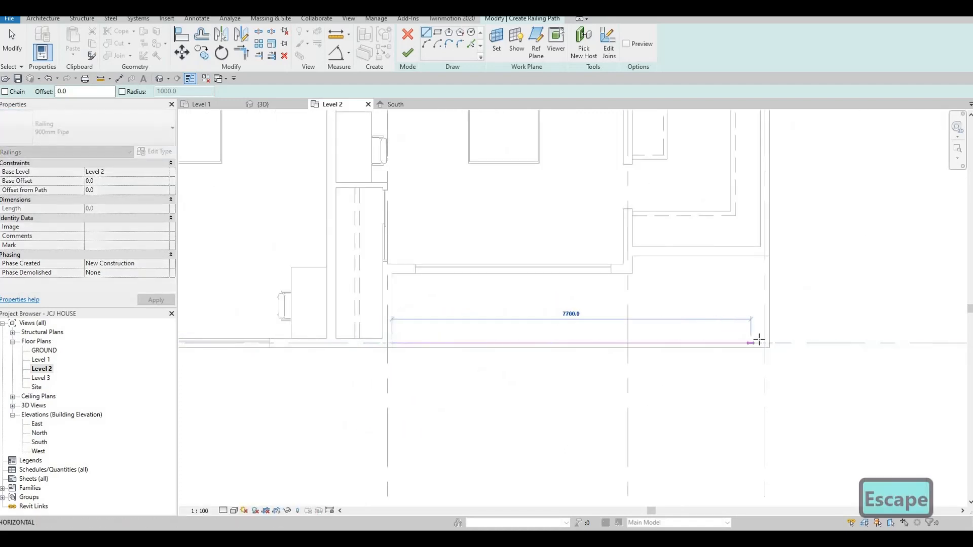
{"action": "left_click", "coordinate": [765, 343]}
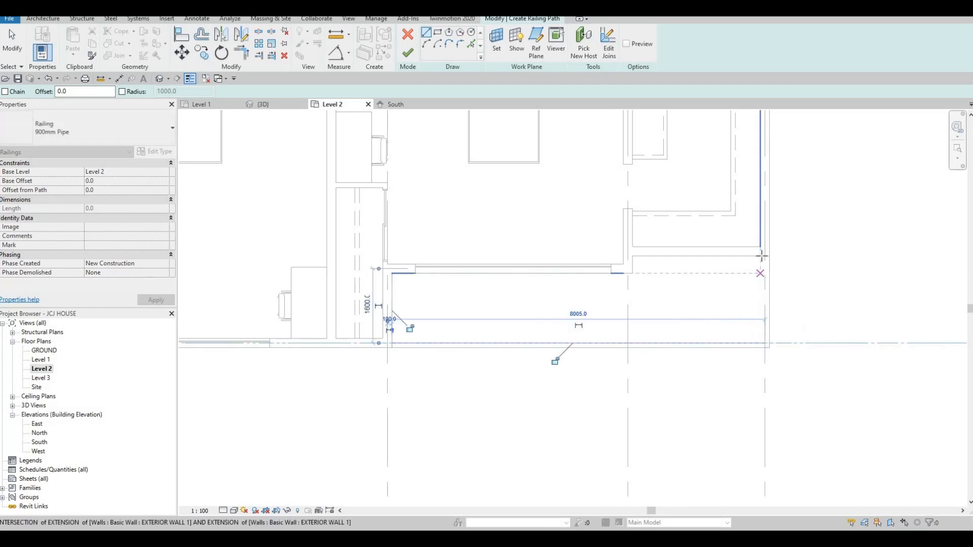
{"action": "left_click", "coordinate": [765, 256]}
{"action": "key", "text": "Escape"}
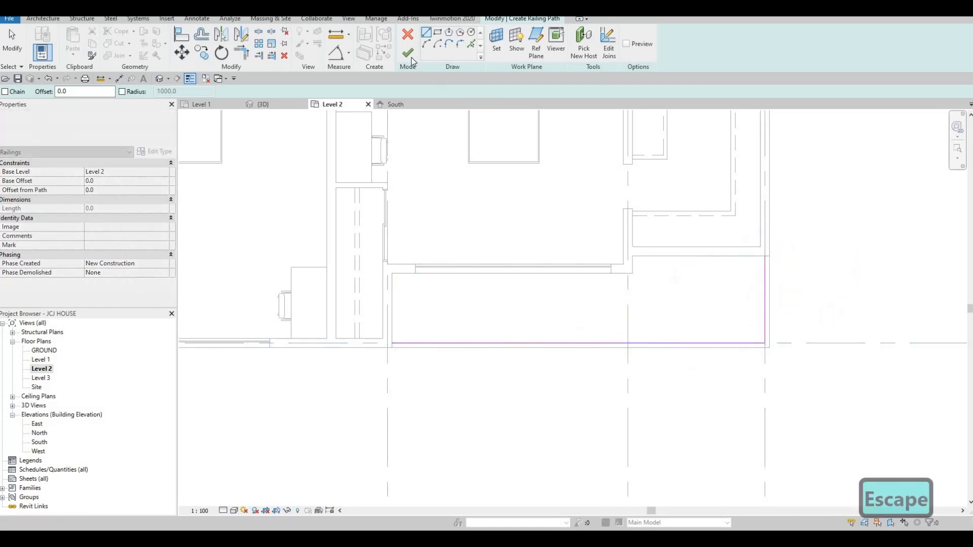
Inspect the new balcony railing and the house's exterior from several sides in 3D
{"action": "left_click", "coordinate": [159, 79]}
{"action": "key", "text": "Escape"}
{"action": "scroll", "coordinate": [510, 323], "scroll_direction": "up", "scroll_amount": 1}
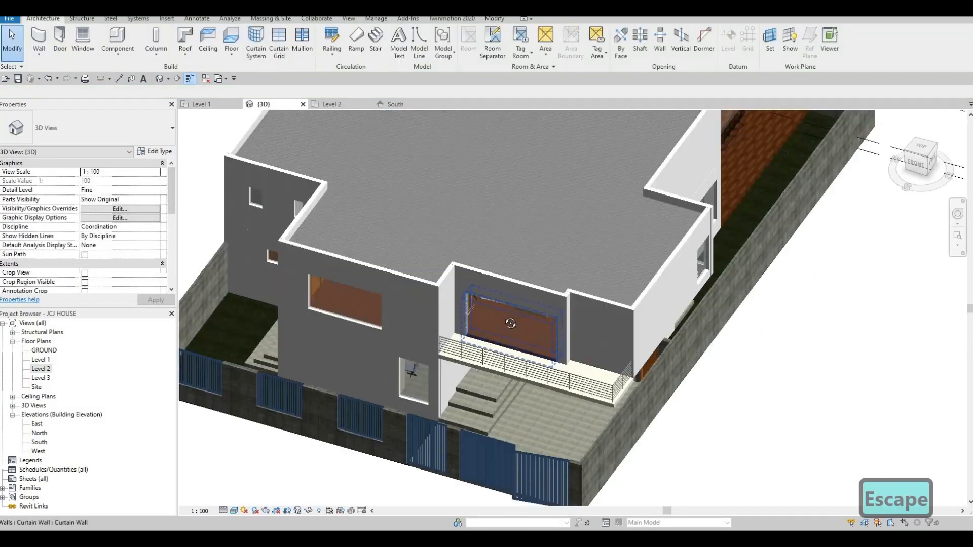
{"action": "mouse_move", "coordinate": [588, 278]}
{"action": "middle_mouse_down", "text": "shift"}
{"action": "mouse_move", "coordinate": [540, 255]}
{"action": "mouse_move", "coordinate": [606, 262]}
{"action": "mouse_move", "coordinate": [570, 276]}
{"action": "middle_mouse_up", "text": "shift"}
{"action": "scroll", "coordinate": [569, 277], "scroll_direction": "down", "scroll_amount": 3}
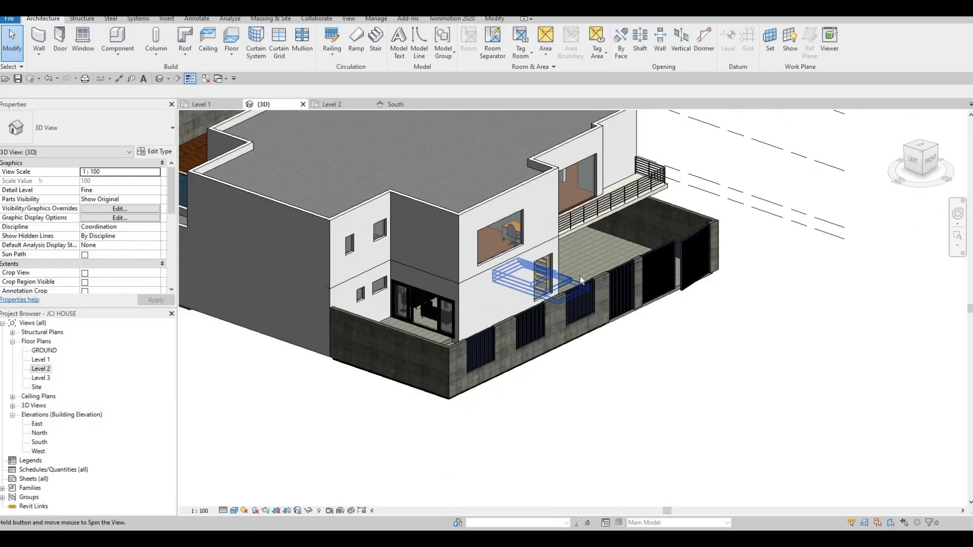
{"action": "middle_click_drag", "start_coordinate": [500, 260], "coordinate": [242, 213], "text": "shift"}
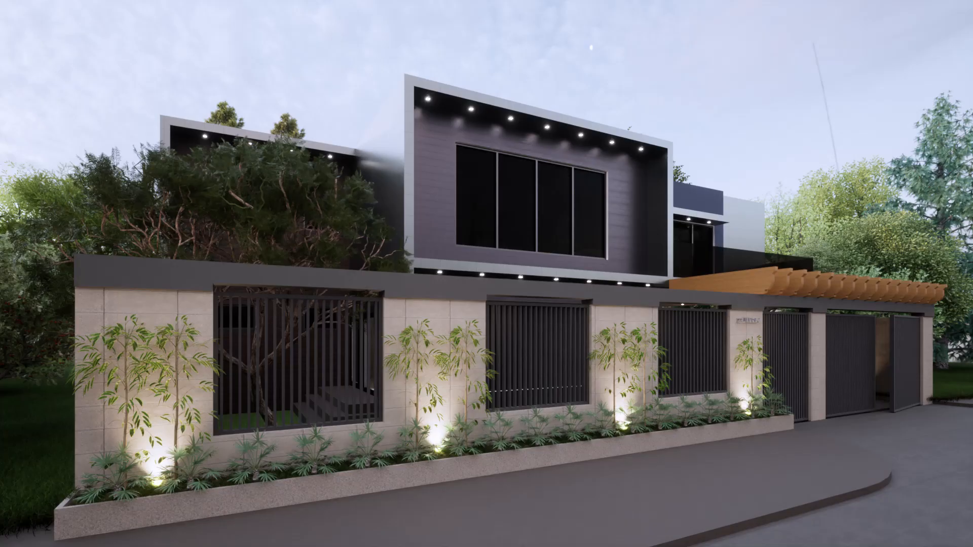